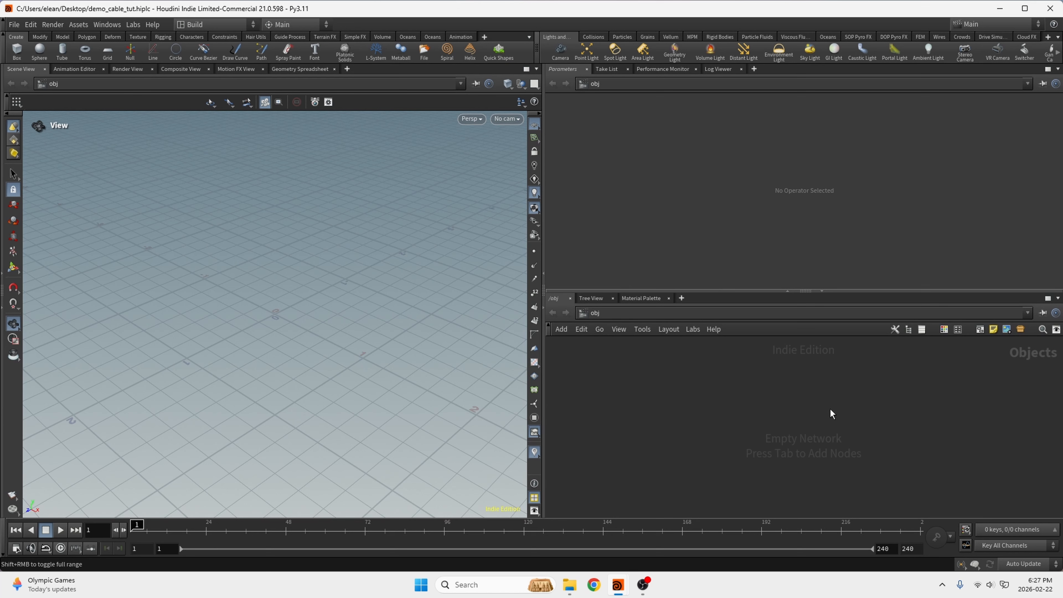
- Add a Geometry object to the empty object network and rename it base_text
key(Tab)
text(geo)
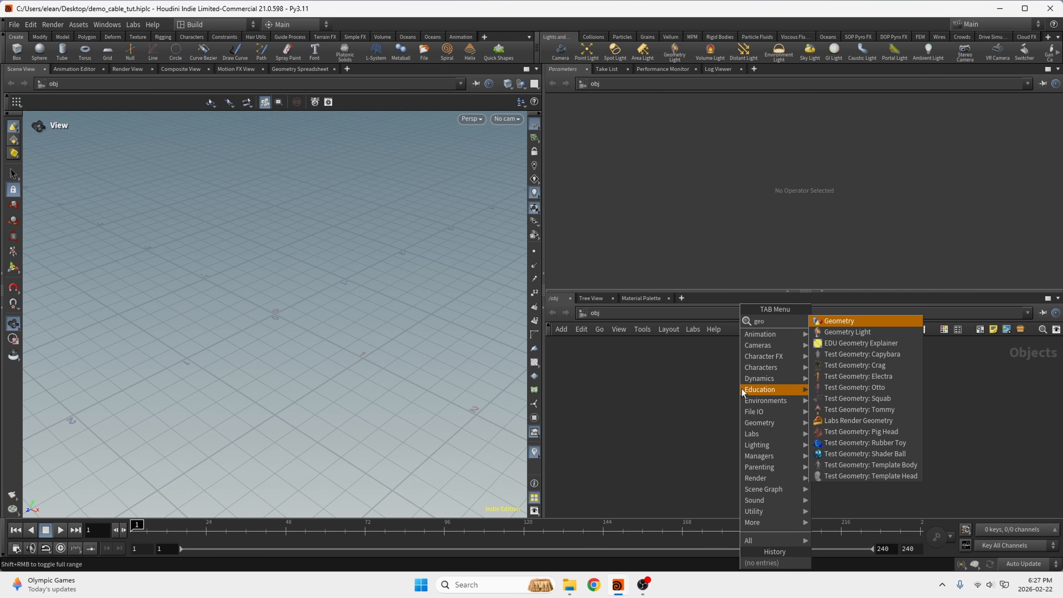
click(876, 320)
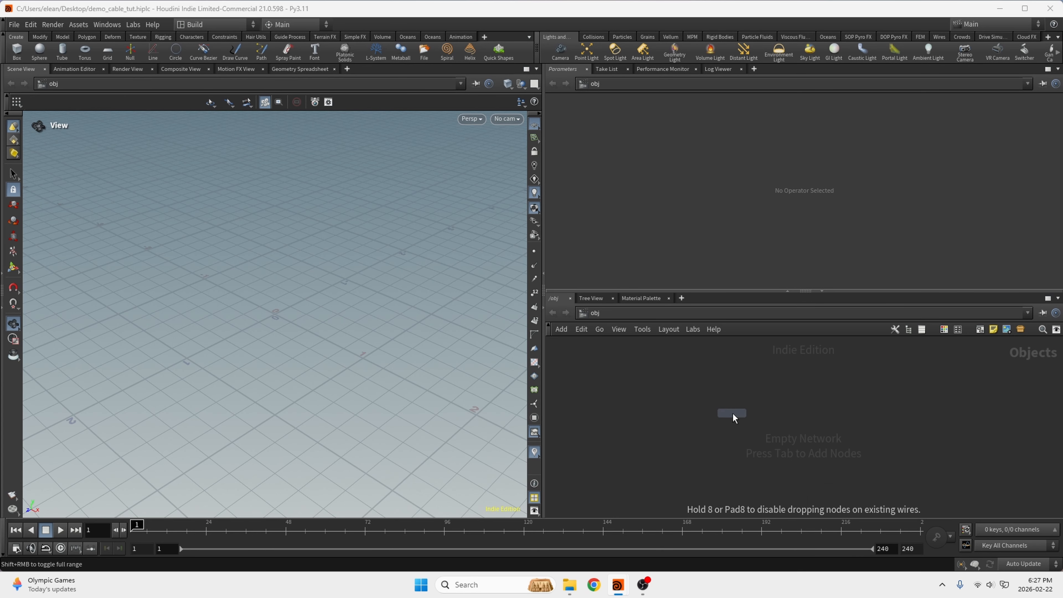
click(738, 409)
scroll(741, 419, up, 3)
double_click(769, 384)
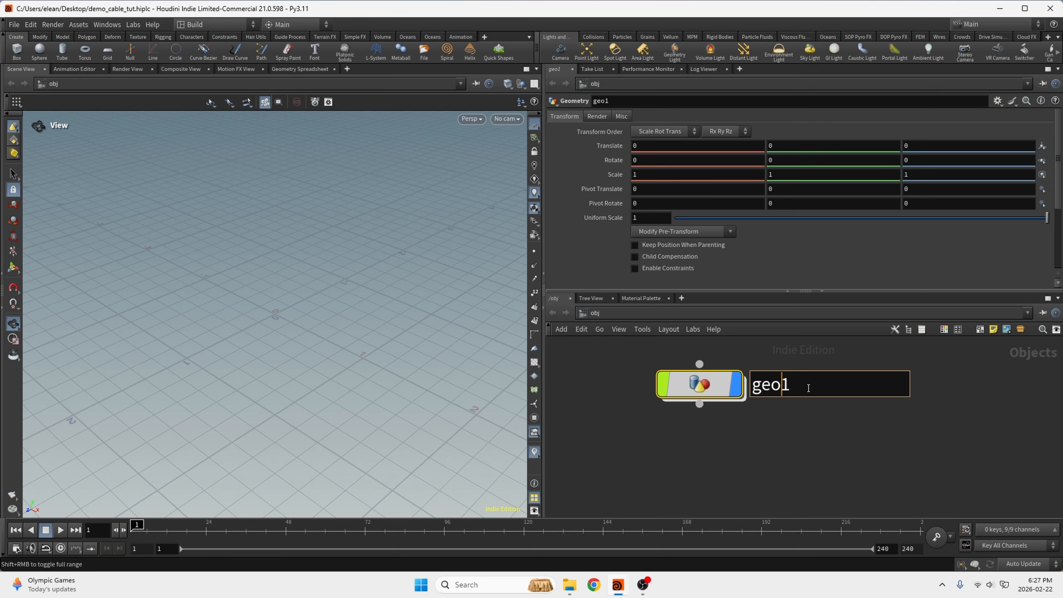
text(base_text)
key(Return)
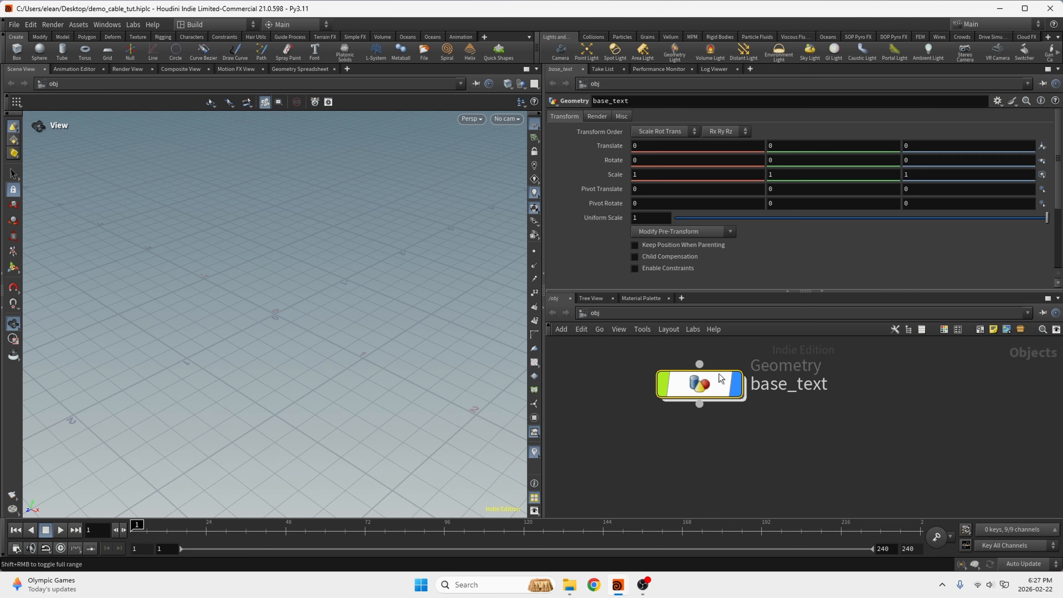
- Enter the base_text geometry network and save the scene file
double_click(719, 373)
key(Tab)
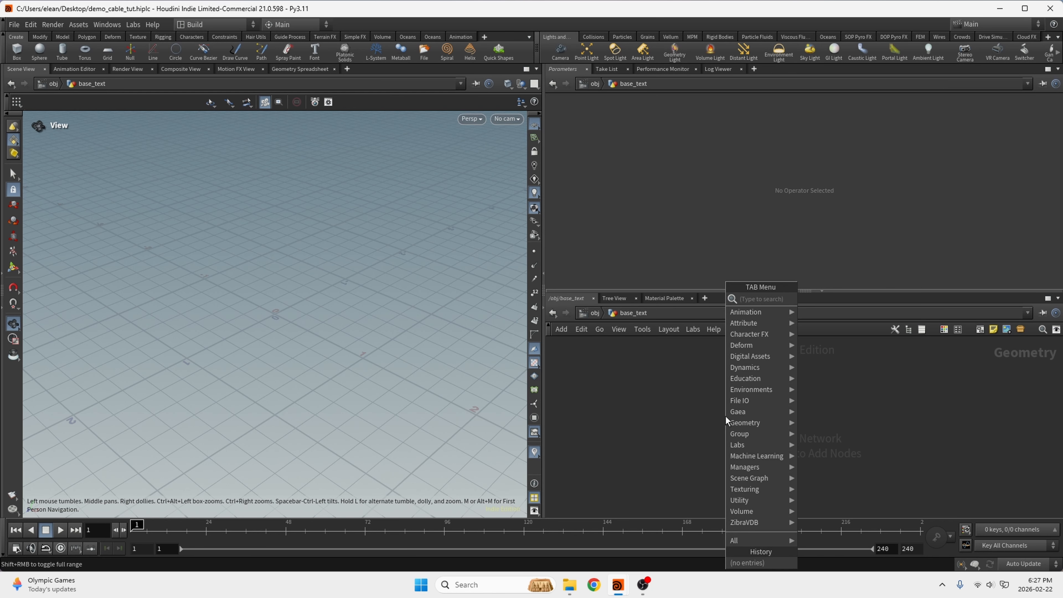
key(ctrl+s)
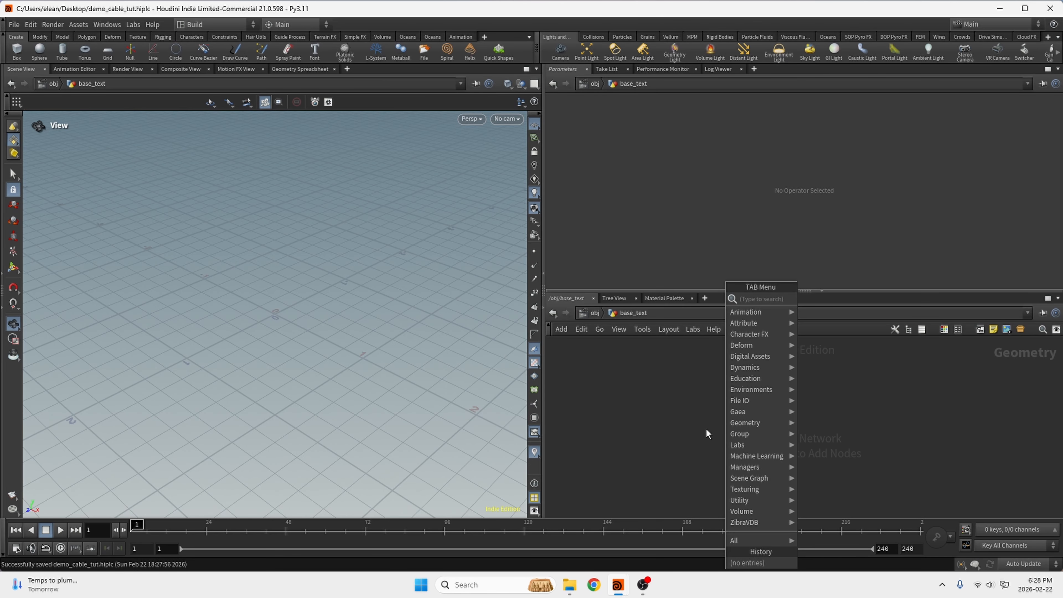
key(Escape)
- Add a Font node inside the base_text network
key(Tab)
text(f)
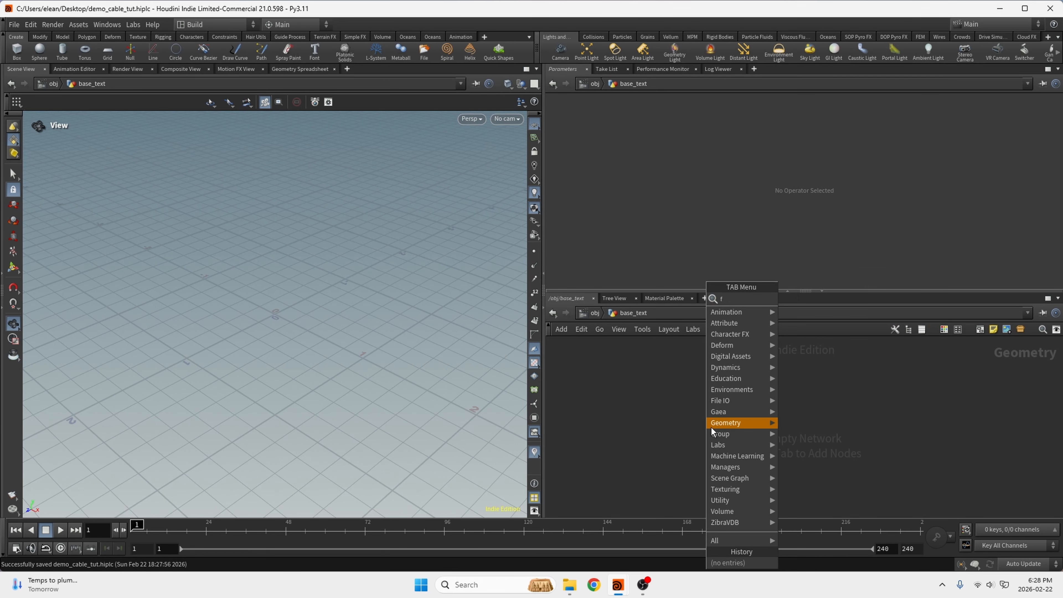
text(ont)
key(Return)
key(Return)
- Replace the Font node's default text with HOUDINI
drag(299, 324, 394, 299)
right_drag(394, 299, 288, 327)
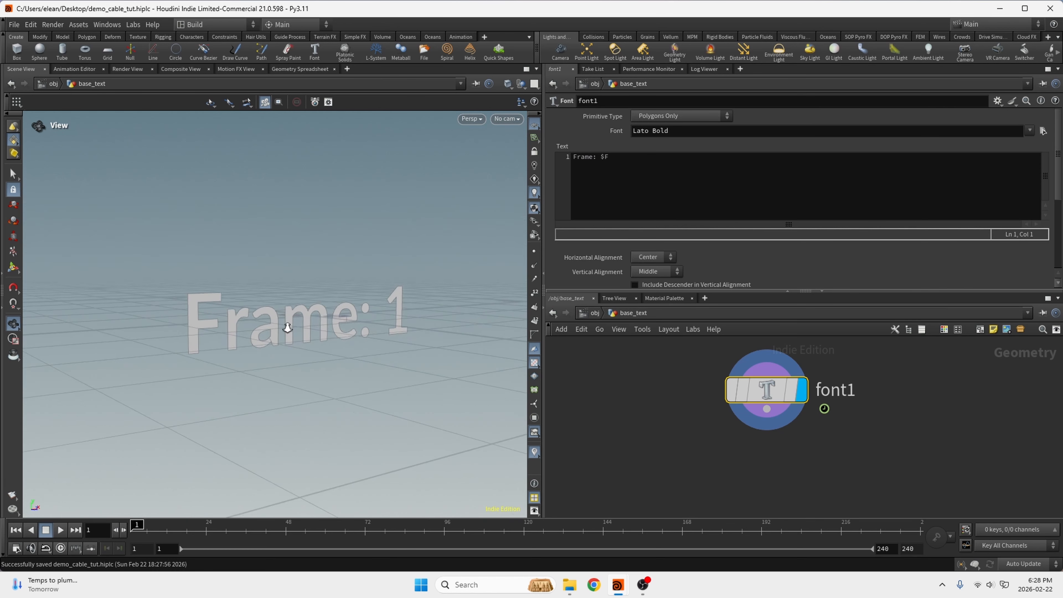
drag(287, 327, 340, 264)
click(682, 169)
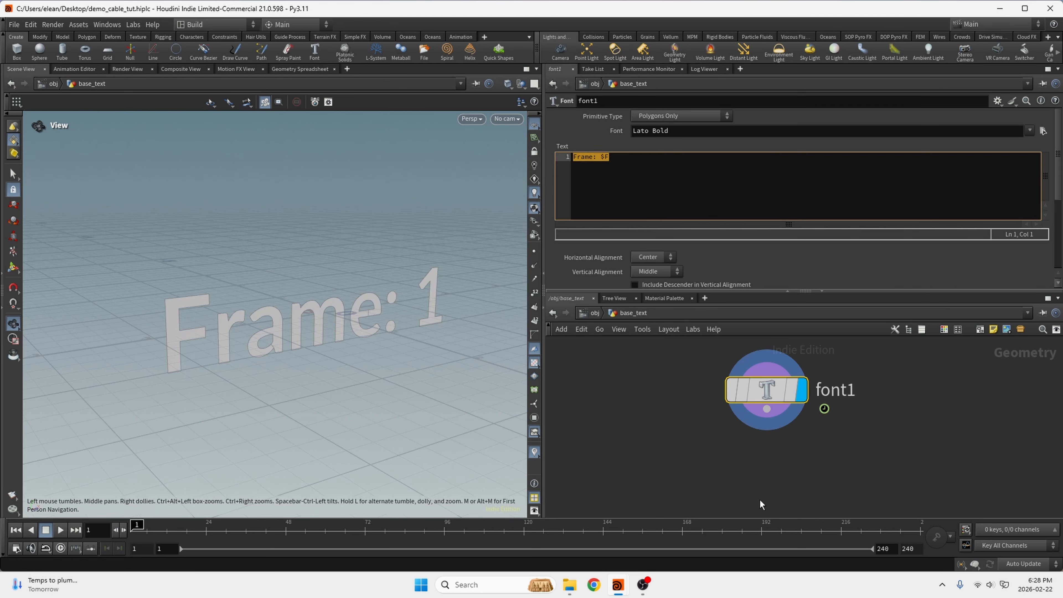
text(HOUDINI)
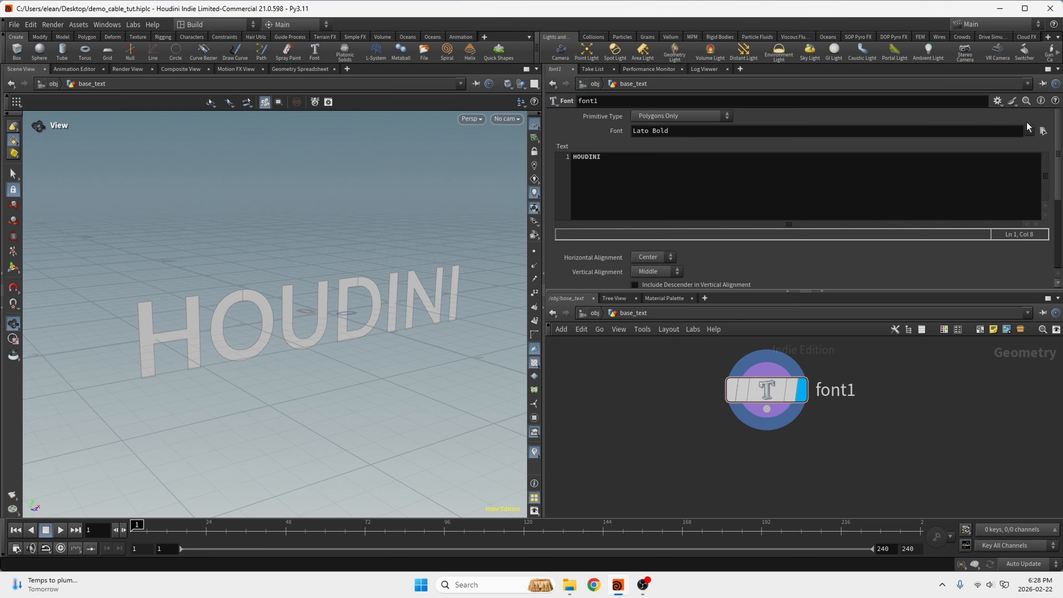
- Try the fonts AlternateGotNo1D, Aachen BT Bold, Avenir Next Rounded Std Bold, Arial and Alternate-Gothic-No1 on the HOUDINI text
click(1041, 131)
click(971, 286)
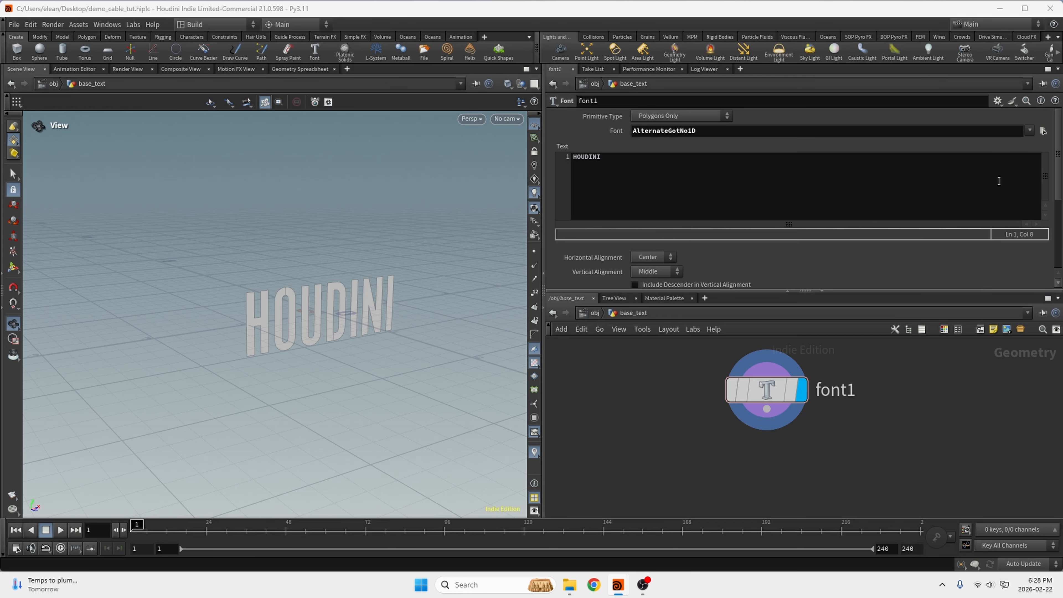
click(1030, 131)
click(1014, 166)
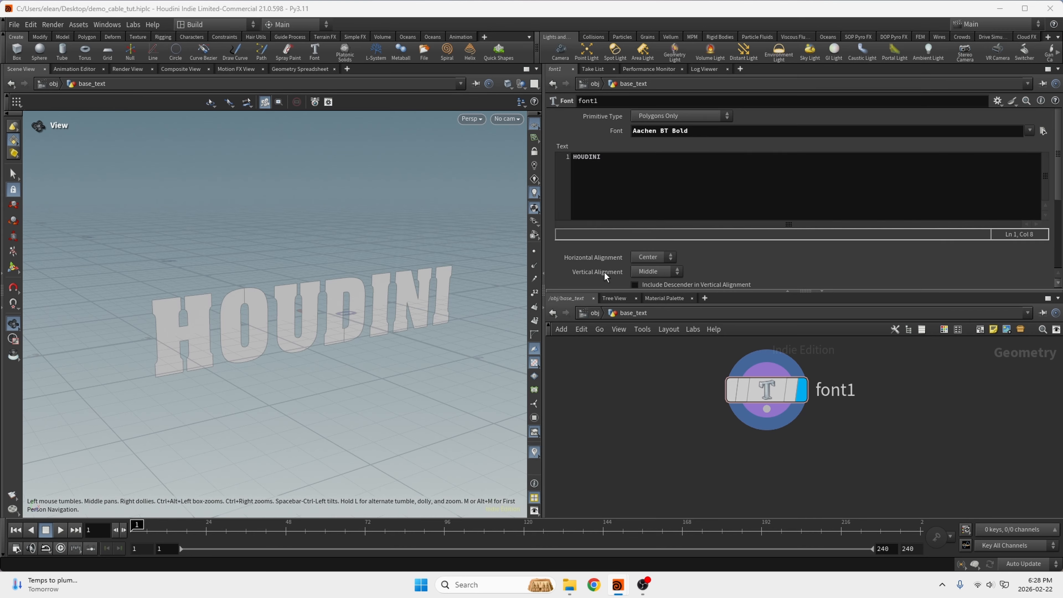
click(1030, 131)
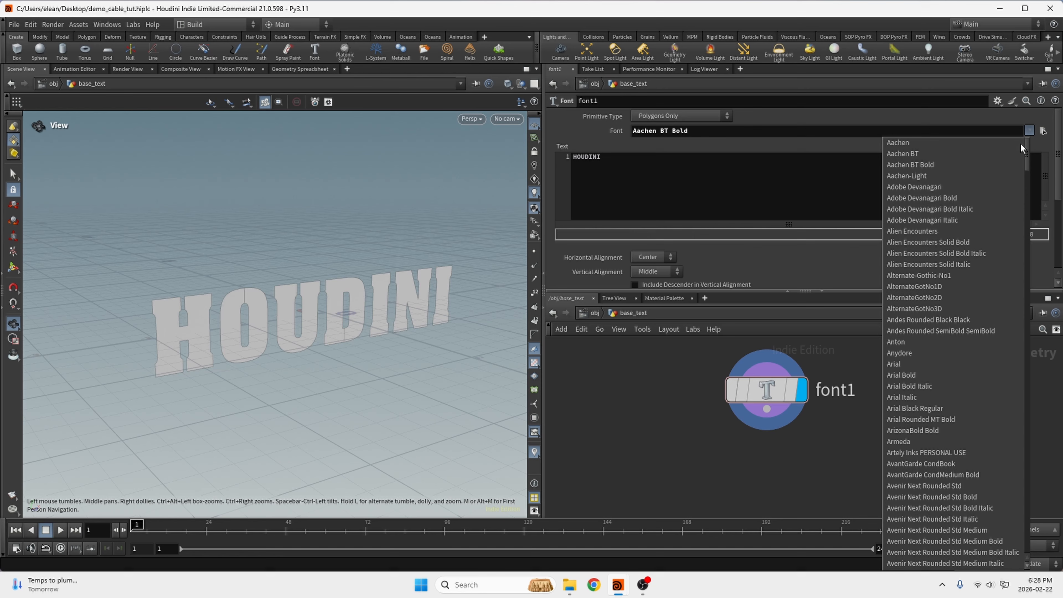
click(972, 497)
click(1029, 130)
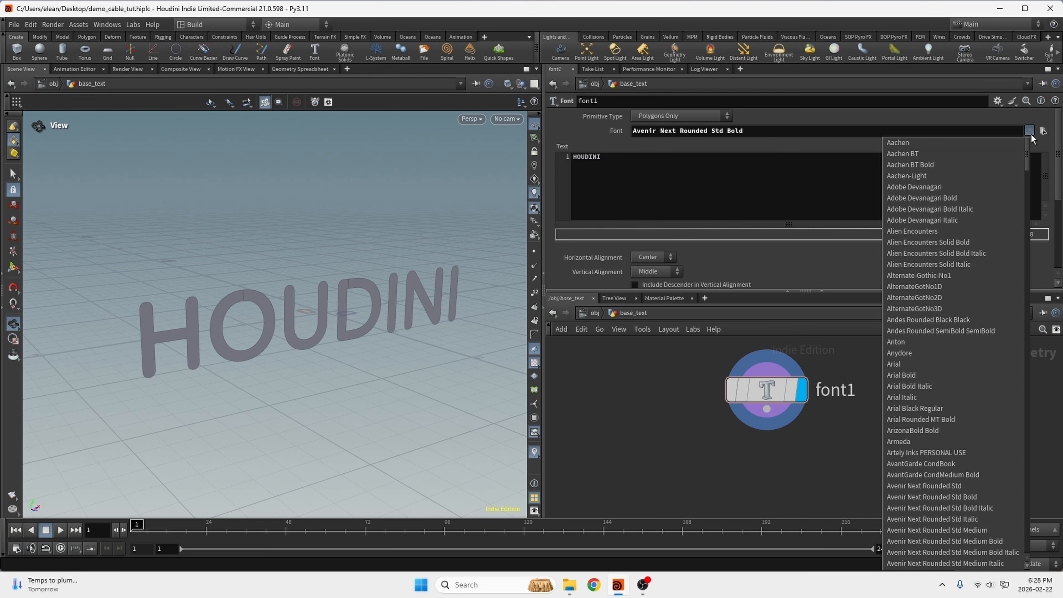
click(962, 365)
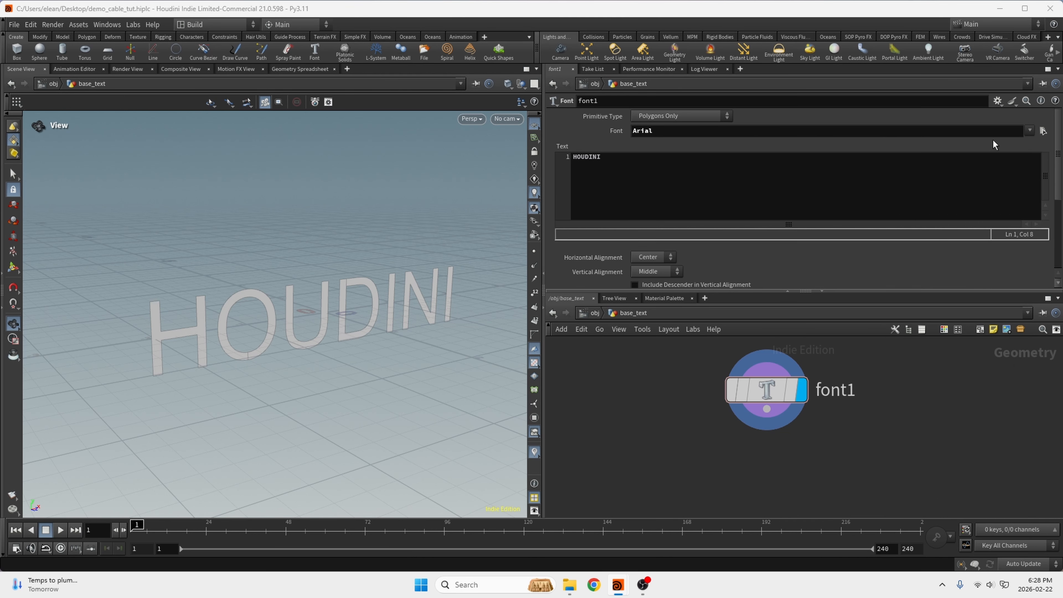
click(1030, 131)
click(971, 272)
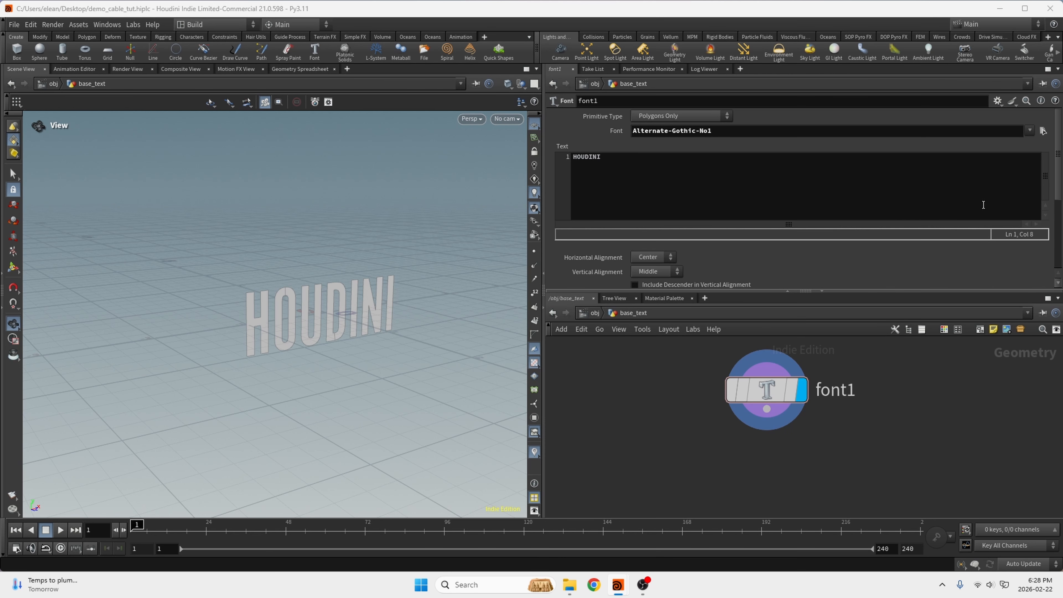
- Set the HOUDINI text's font to Aachen BT
click(1030, 131)
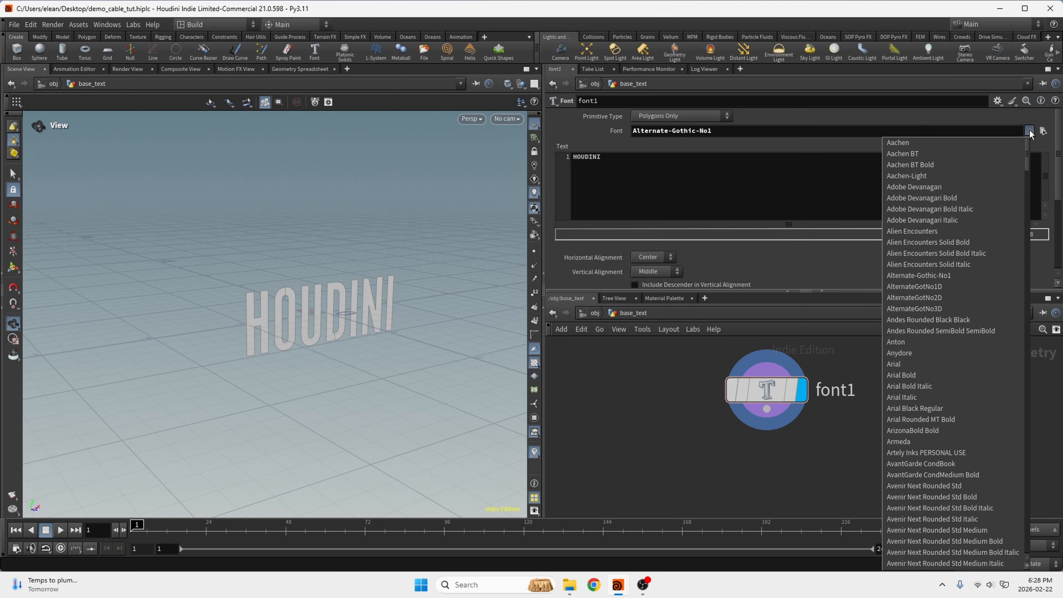
click(1019, 152)
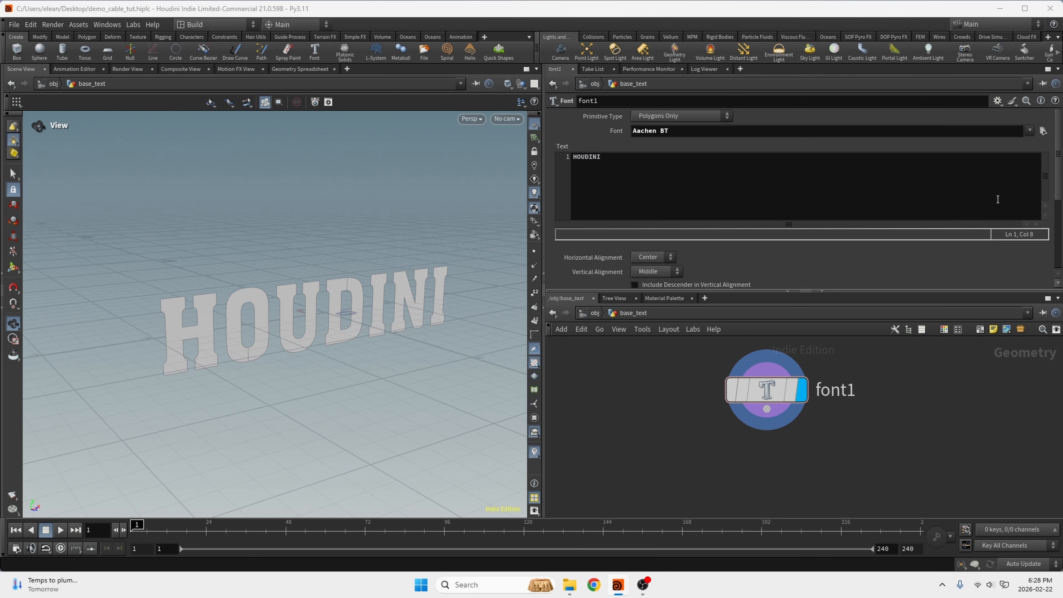
- Branch two Null nodes off the Font node and name them Out_POLY and OUT_LINES
key(Tab)
text(nul)
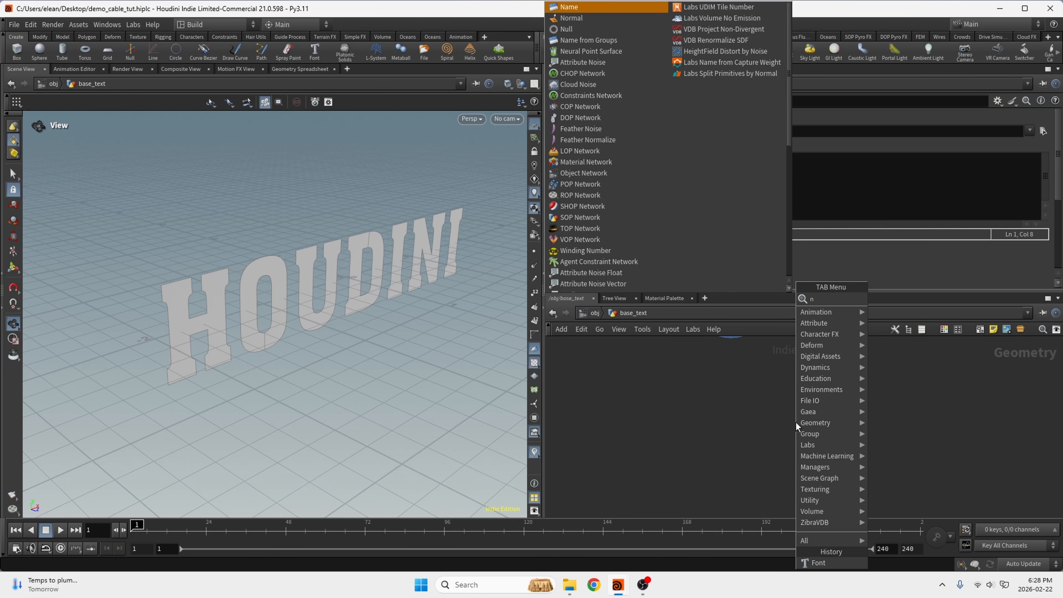
click(882, 301)
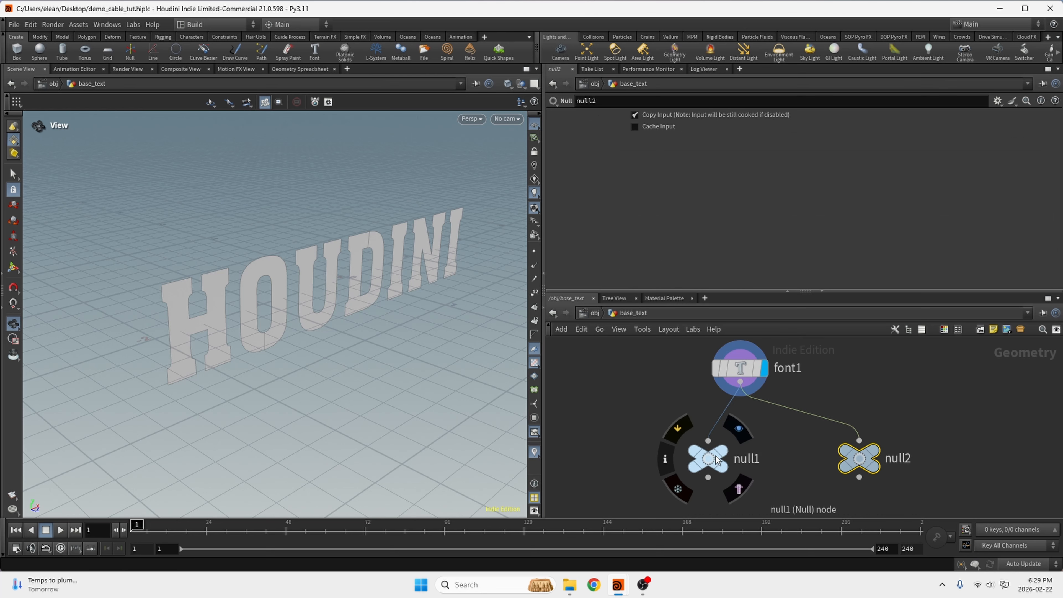
double_click(664, 458)
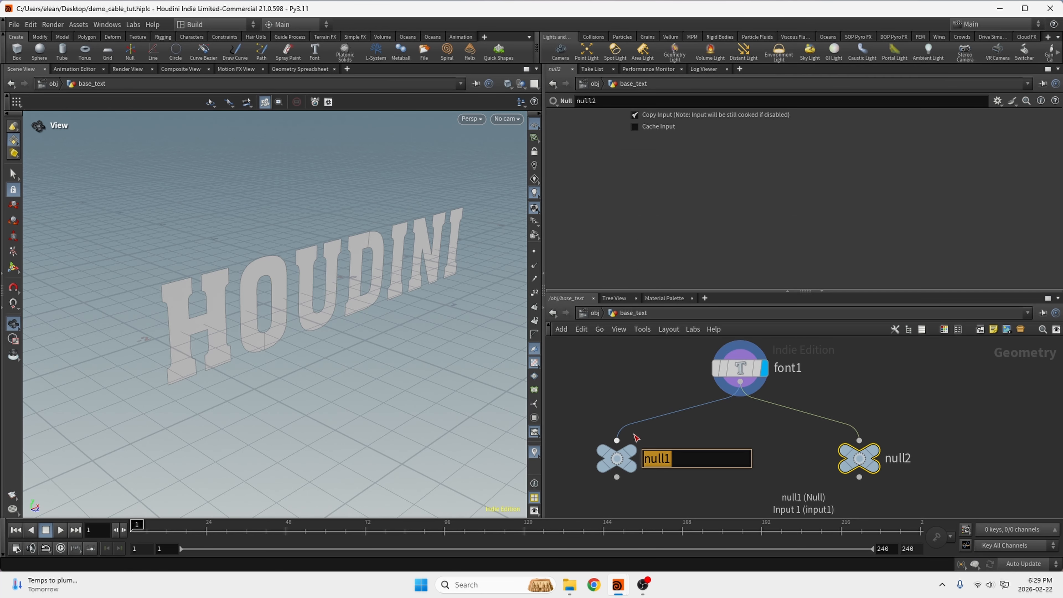
text(Out_POLY)
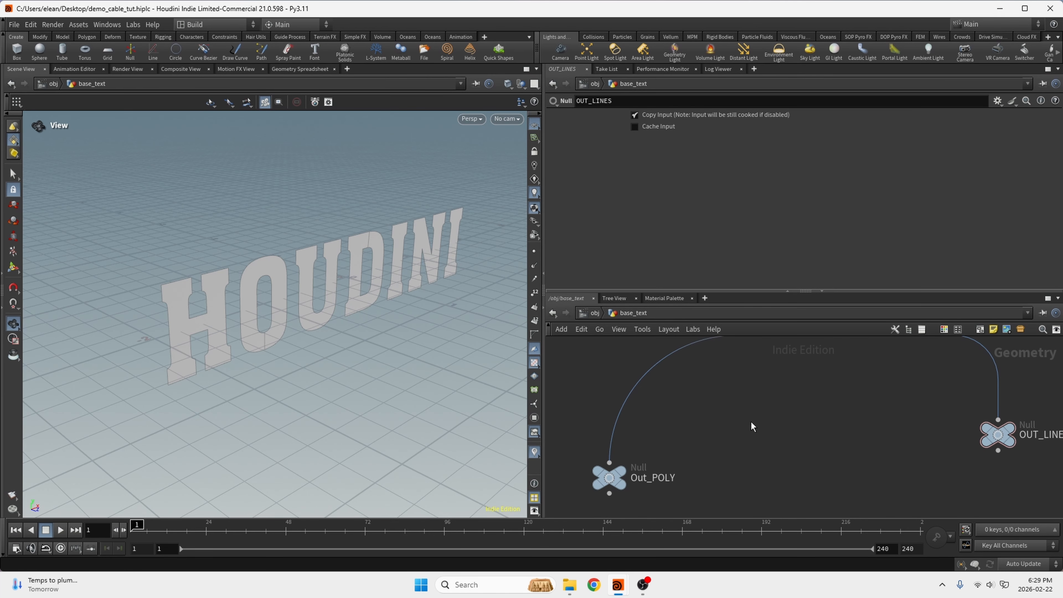
- Insert a PolyExtrude node between the Font node and Out_POLY, and display the Out_POLY null
key(Tab)
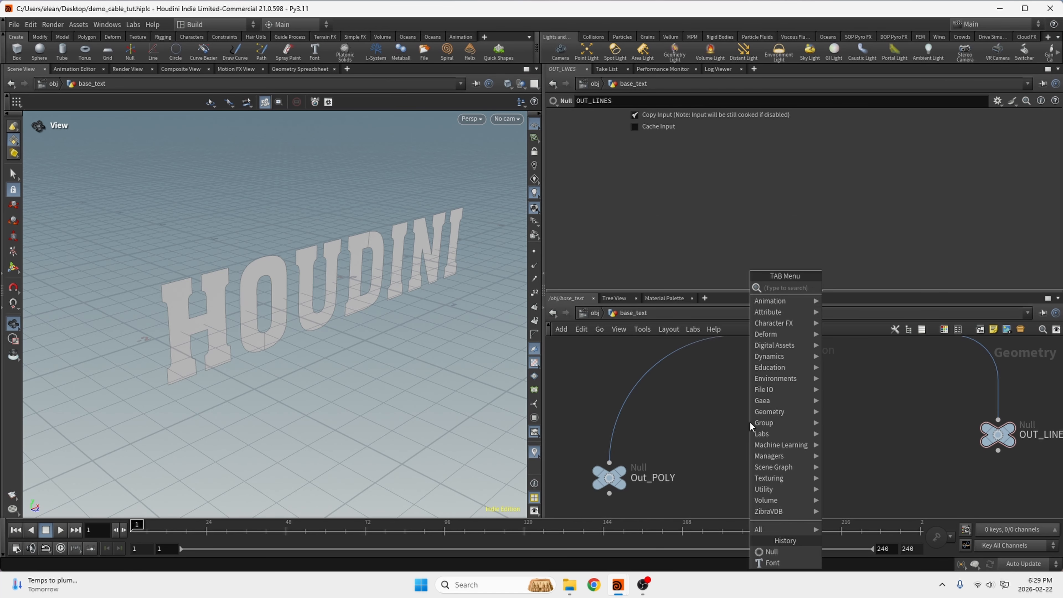
text(poly)
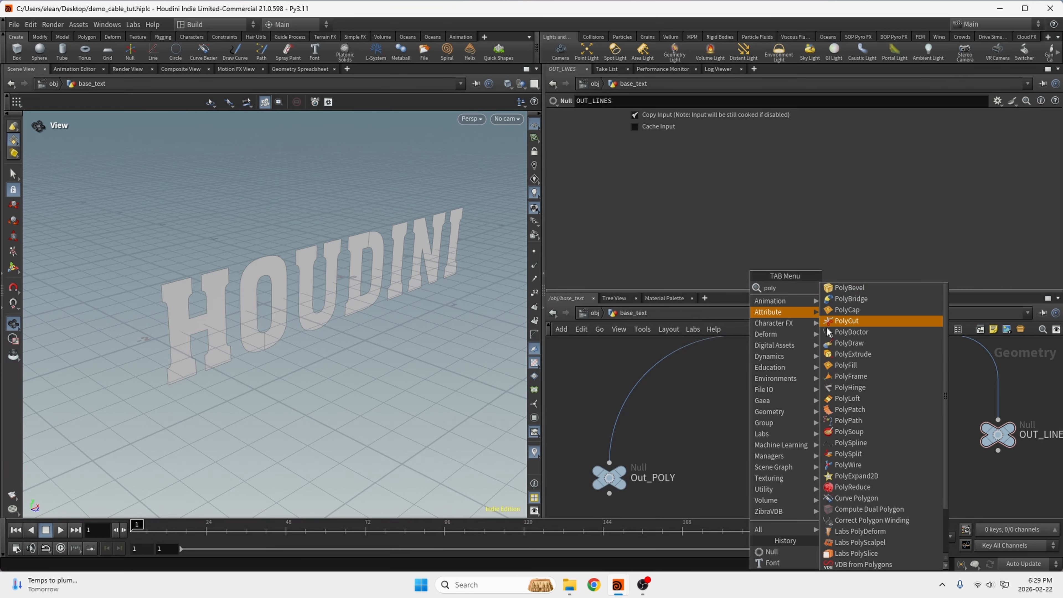
click(853, 354)
click(609, 388)
click(633, 453)
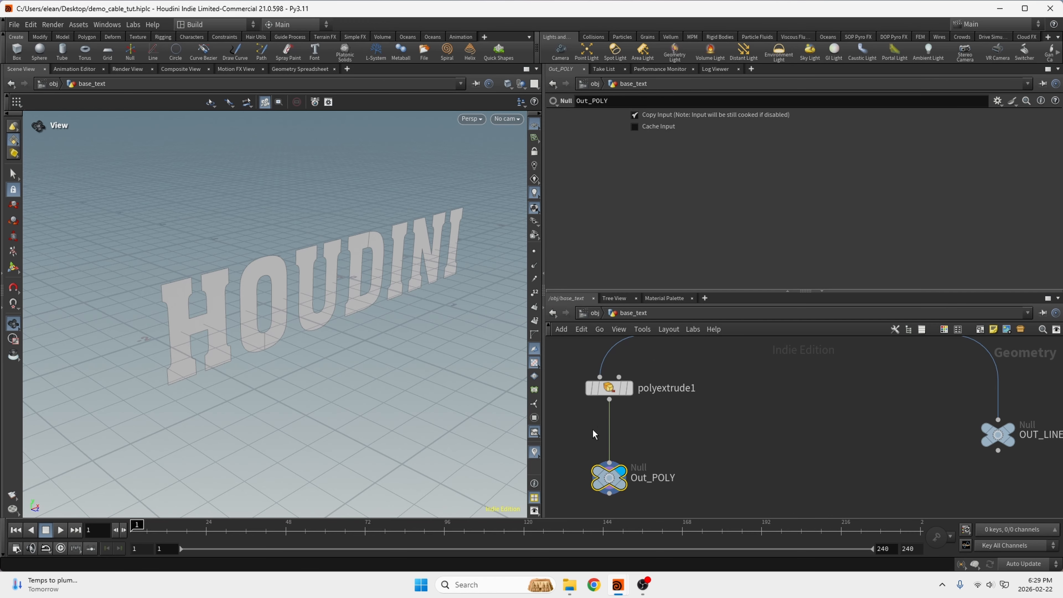
- Set the PolyExtrude distance of the text to 0.5
click(608, 391)
middle_drag(614, 174, 780, 136)
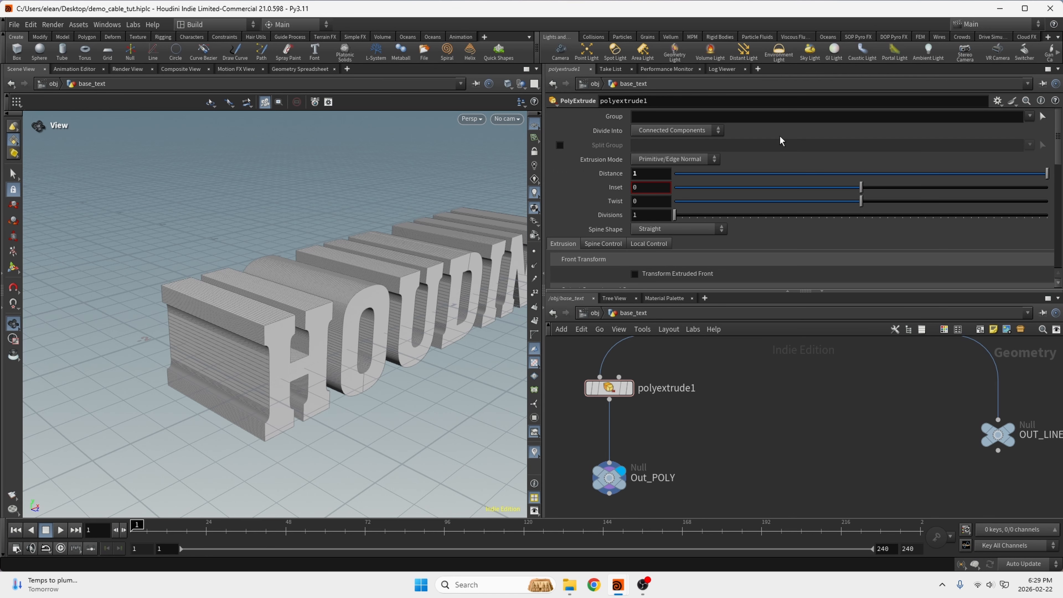
text(0.)
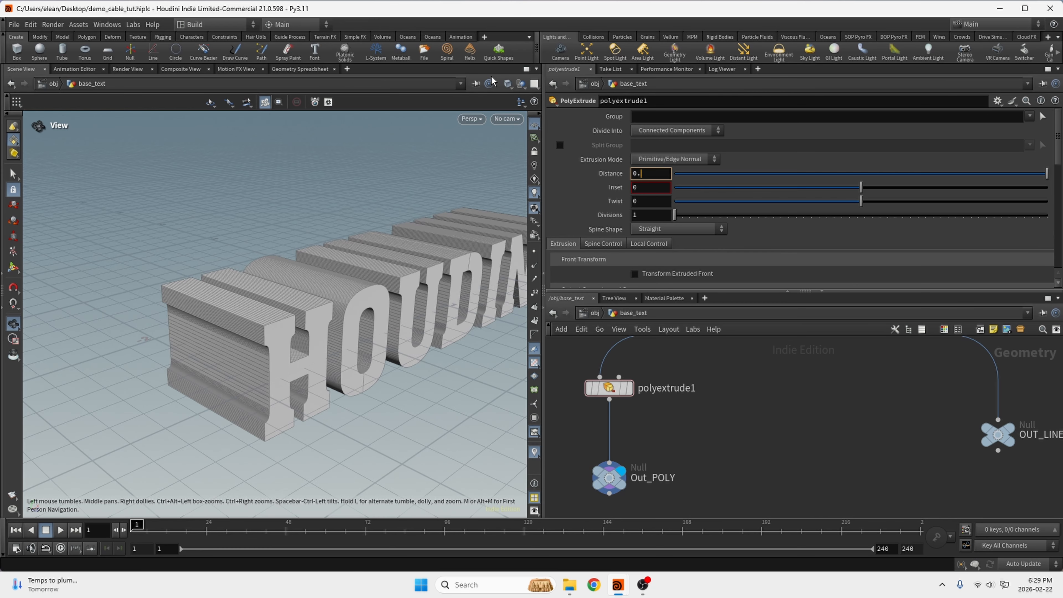
text(5)
key(Return)
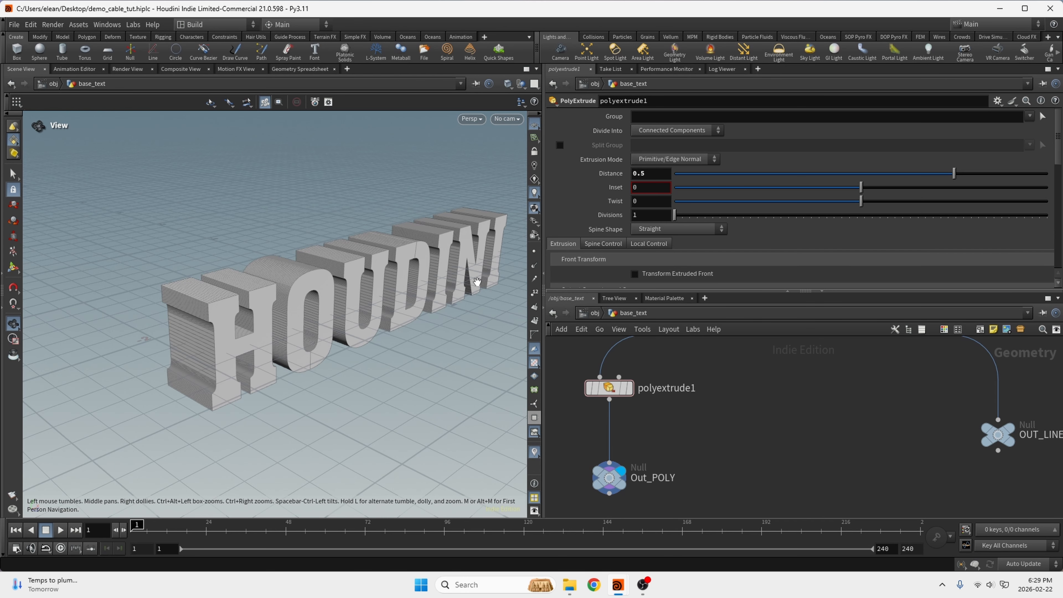
- Insert an Attribute Create node between the PolyExtrude node and Out_POLY
middle_drag(477, 282, 408, 291)
scroll(719, 423, down, 3)
scroll(676, 364, up, 2)
middle_drag(672, 360, 674, 396)
key(Tab)
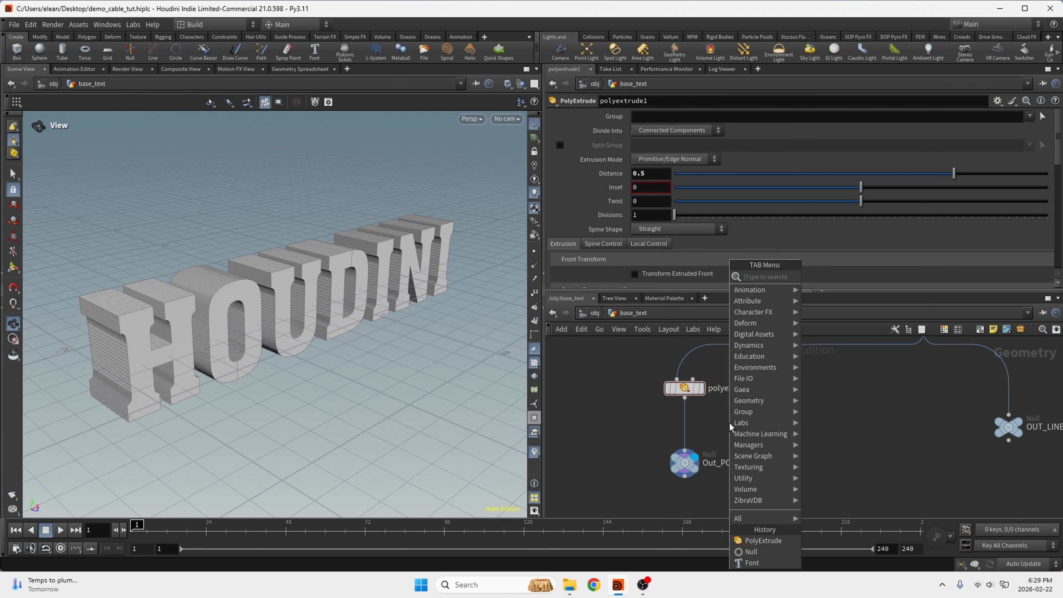
text(attr)
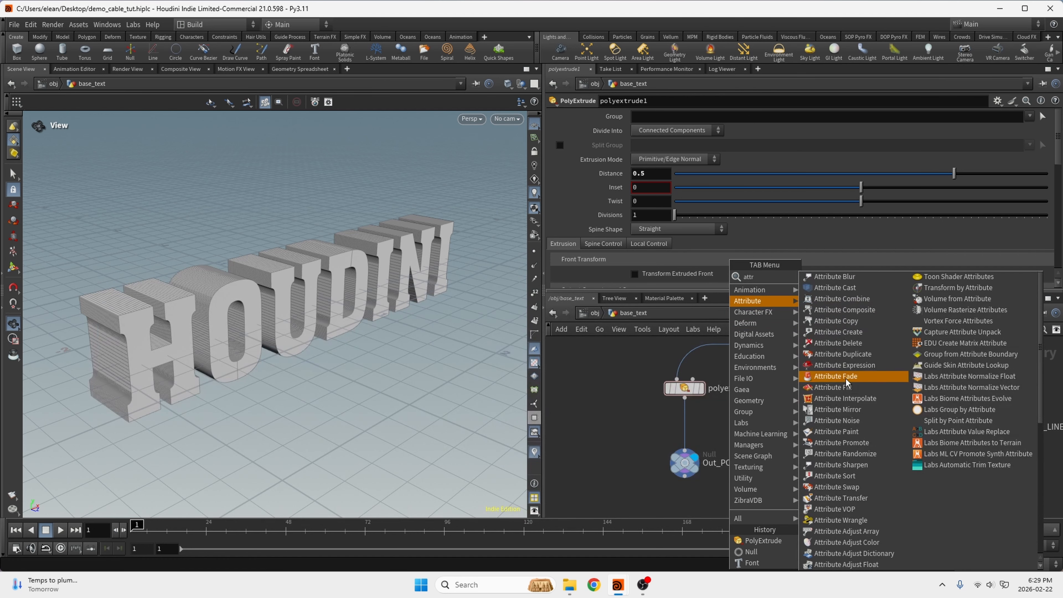
click(837, 331)
click(670, 395)
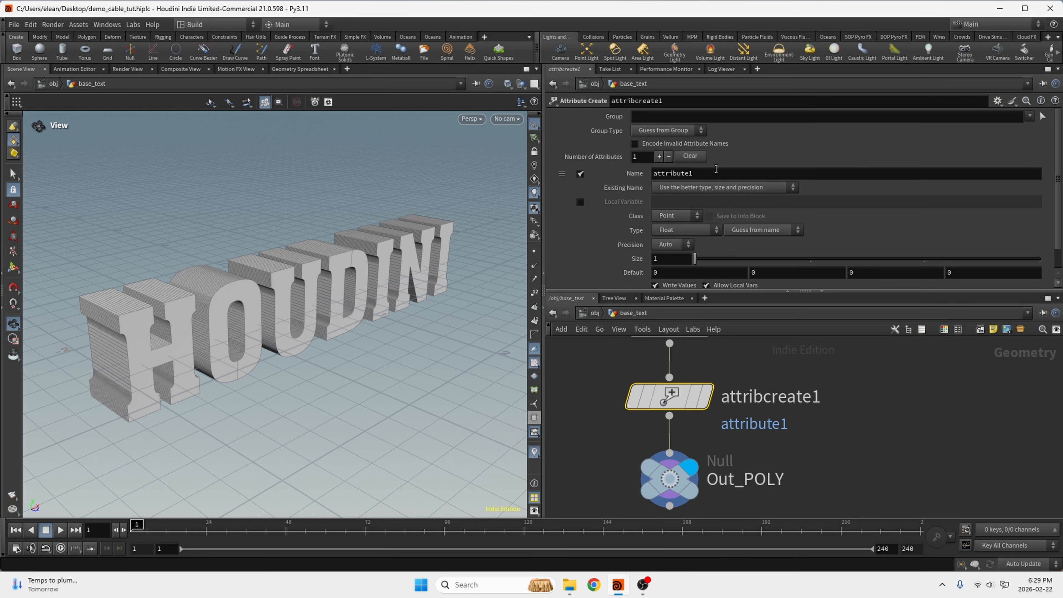
- Name the attribute of the Attribute Create node path
double_click(716, 172)
text(path)
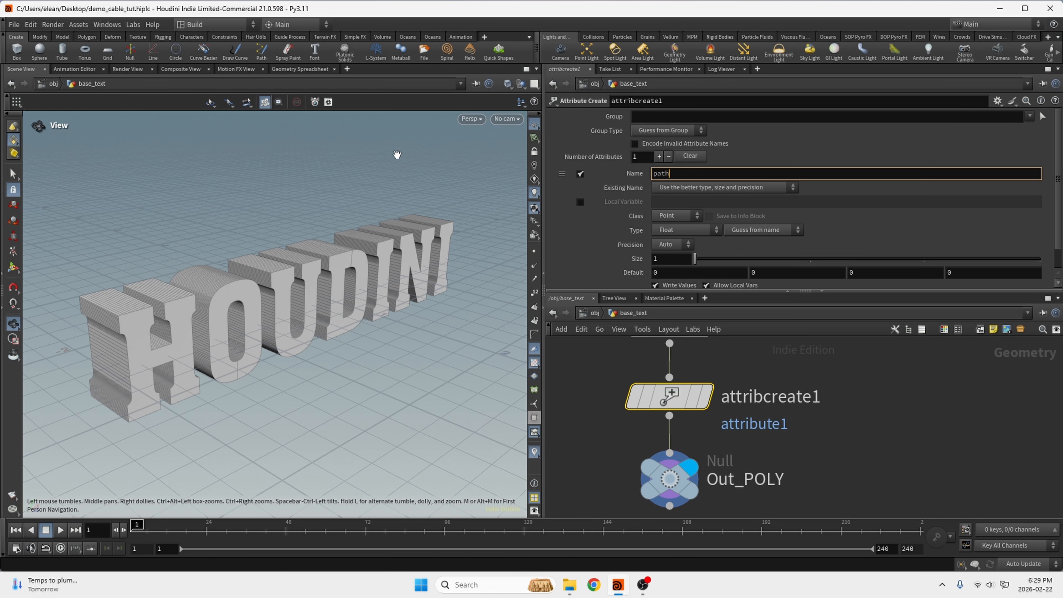
key(Return)
- Move the Out_POLY null further down, leaving more space below the Attribute Create node
scroll(621, 331, down, 2)
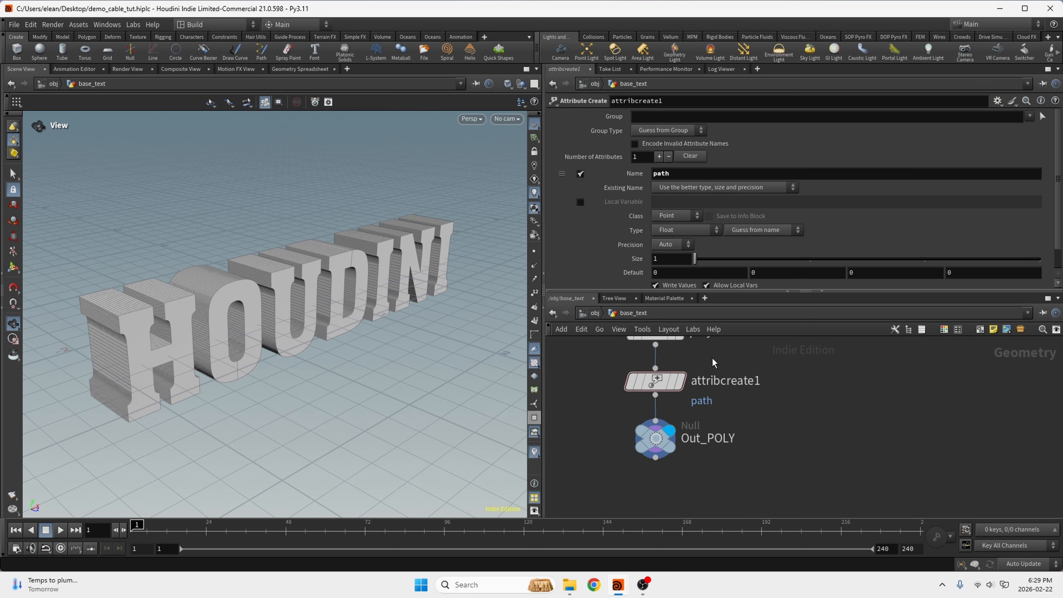
scroll(806, 347, down, 2)
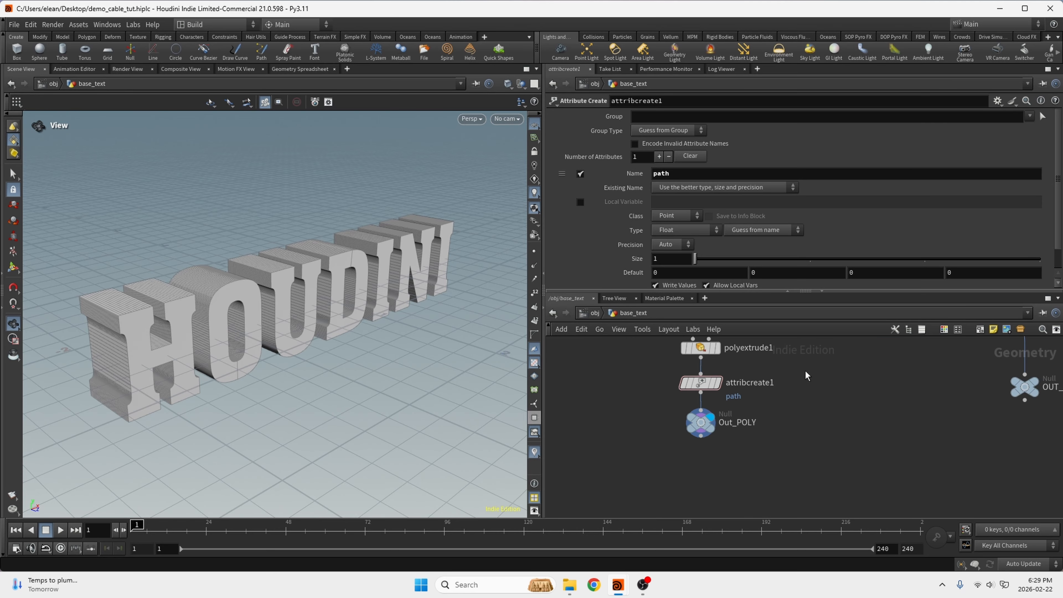
scroll(673, 440, up, 3)
drag(672, 436, 672, 492)
scroll(672, 411, down, 4)
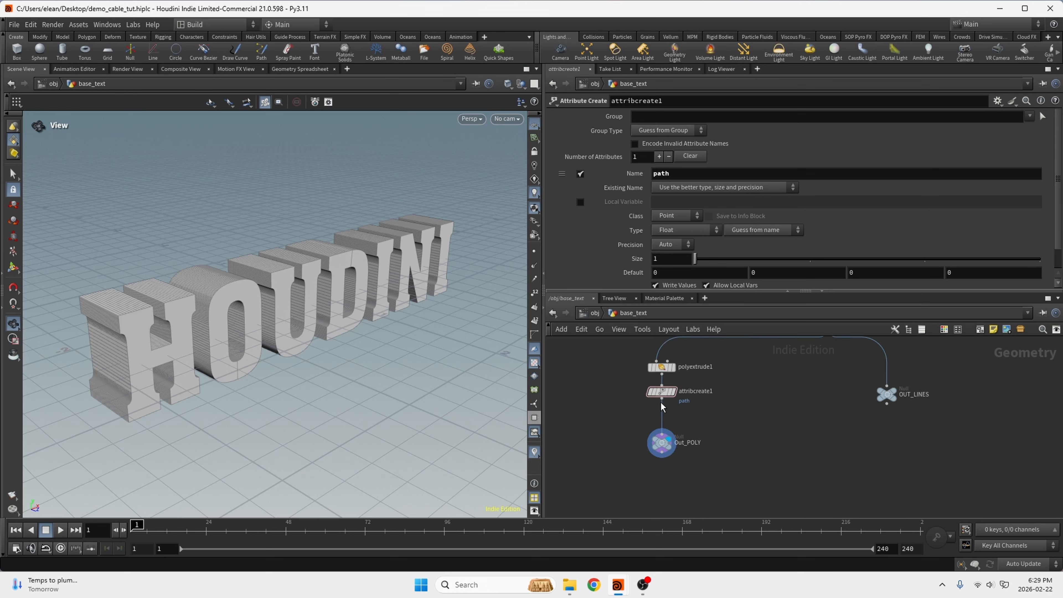
- Make the path attribute a primitive string attribute with the value Houdini_TEXT, and save the scene
scroll(655, 383, up, 3)
click(676, 215)
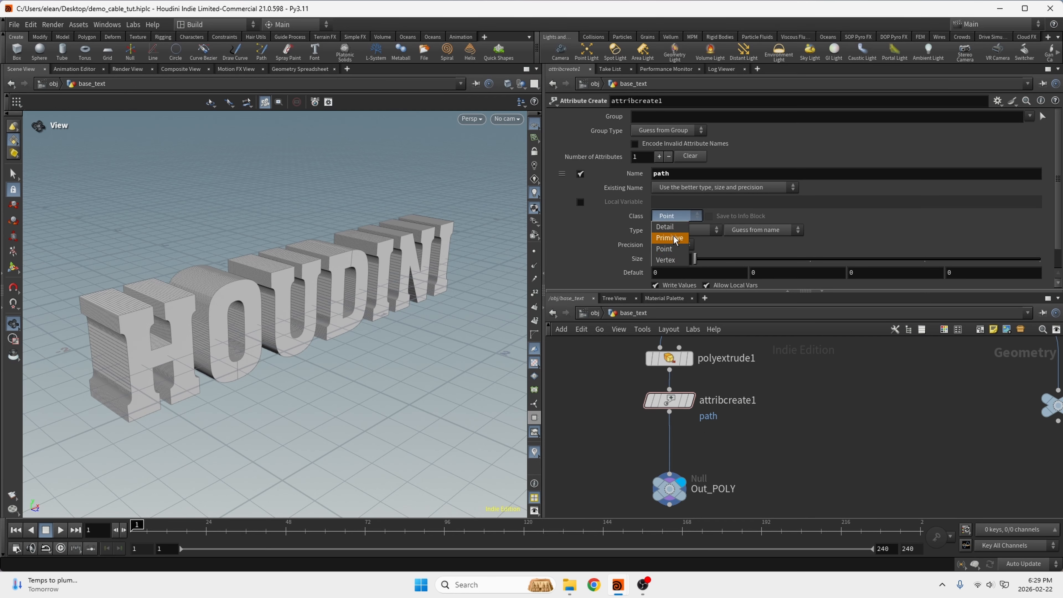
click(680, 228)
click(682, 232)
click(679, 264)
key(ctrl+s)
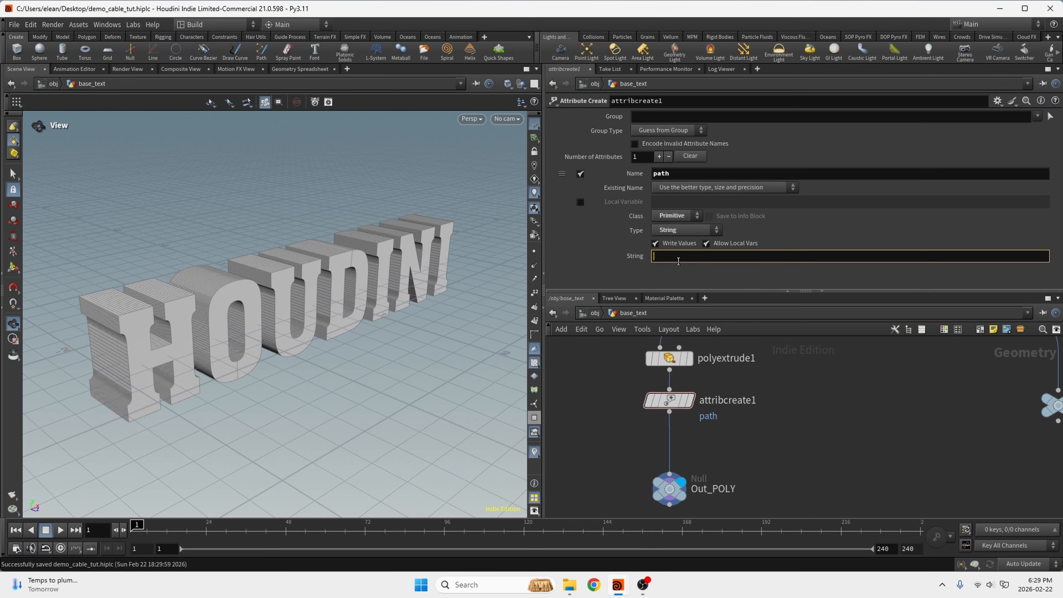
text(Houdini_TEXT)
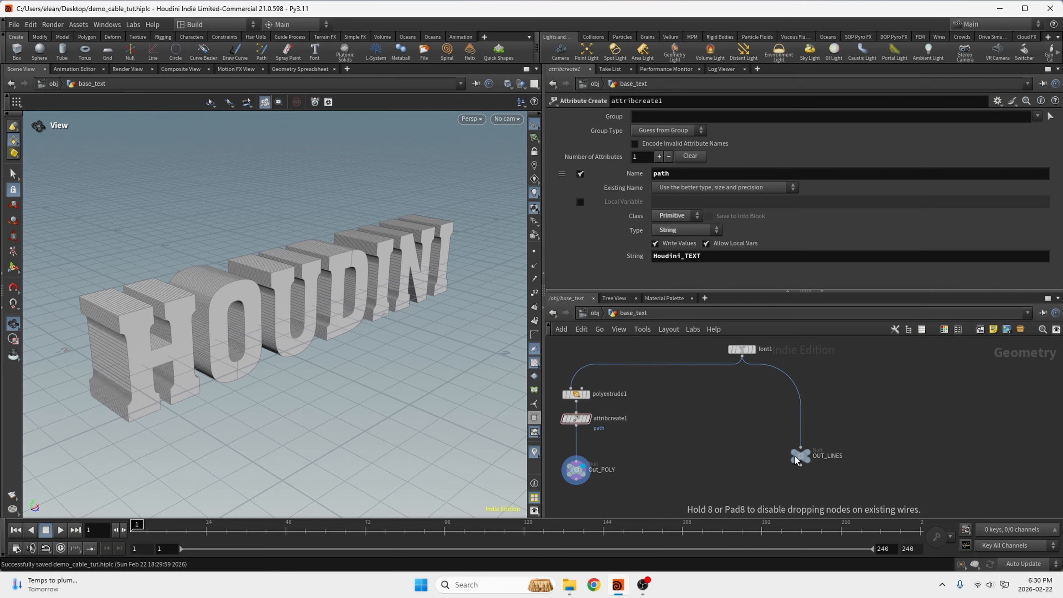
- Move the OUT_LINES null further down and display its flat text geometry
key(l)
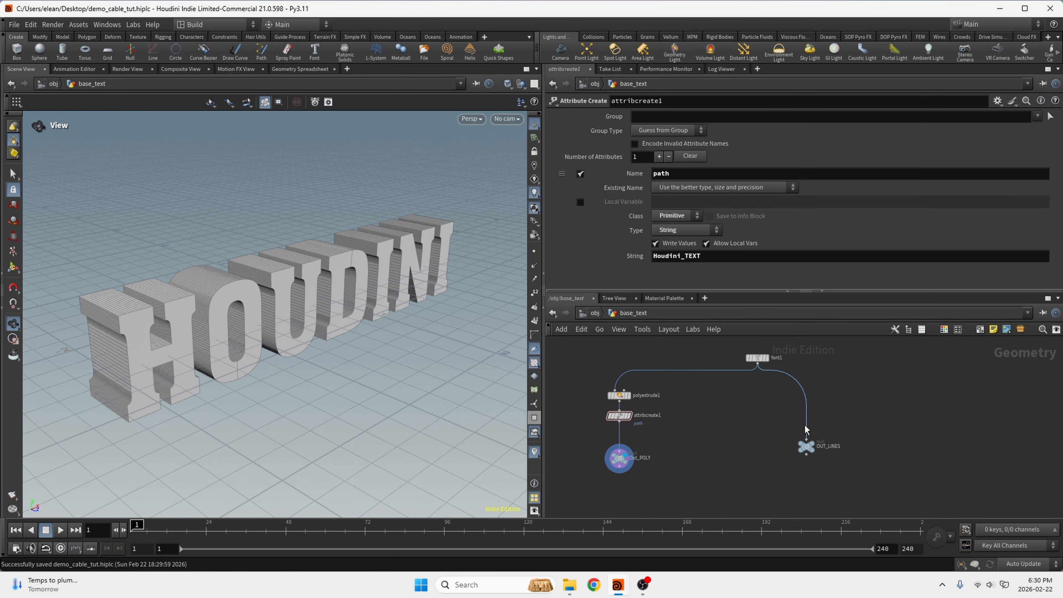
scroll(806, 425, up, 3)
click(810, 463)
scroll(810, 424, down, 8)
scroll(753, 422, up, 8)
scroll(776, 462, up, 3)
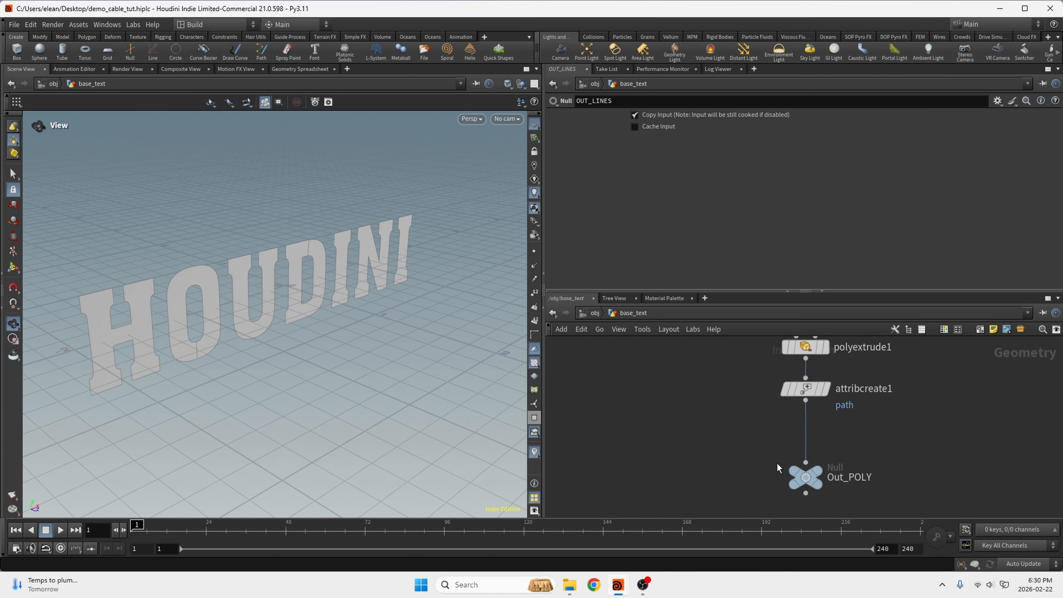
- Display Out_POLY and insert a Labs Auto UV node between the Attribute Create node and Out_POLY, moving the null down to make room
click(789, 488)
key(Tab)
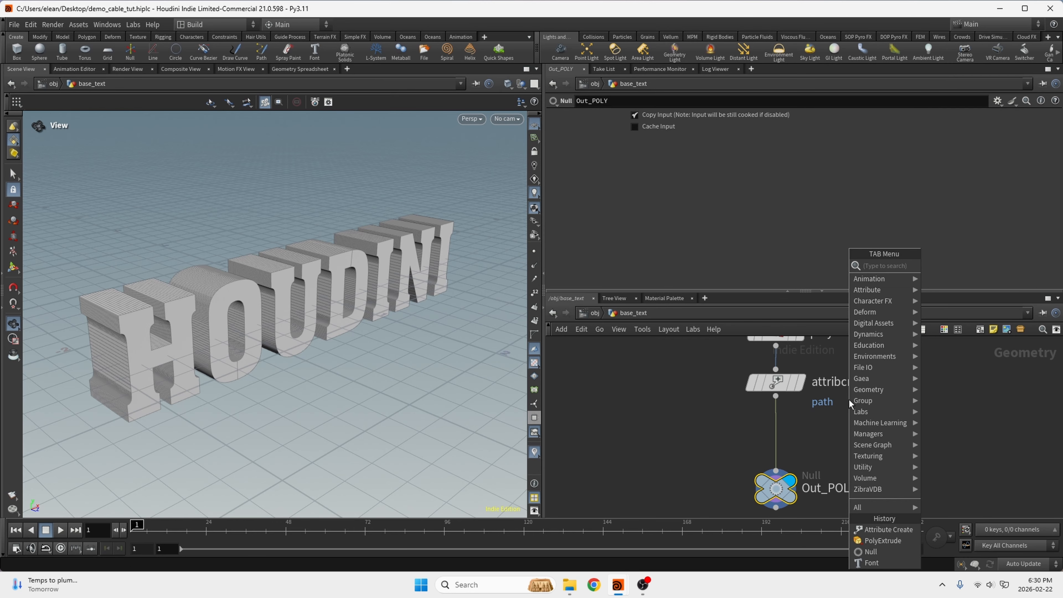
text(aut)
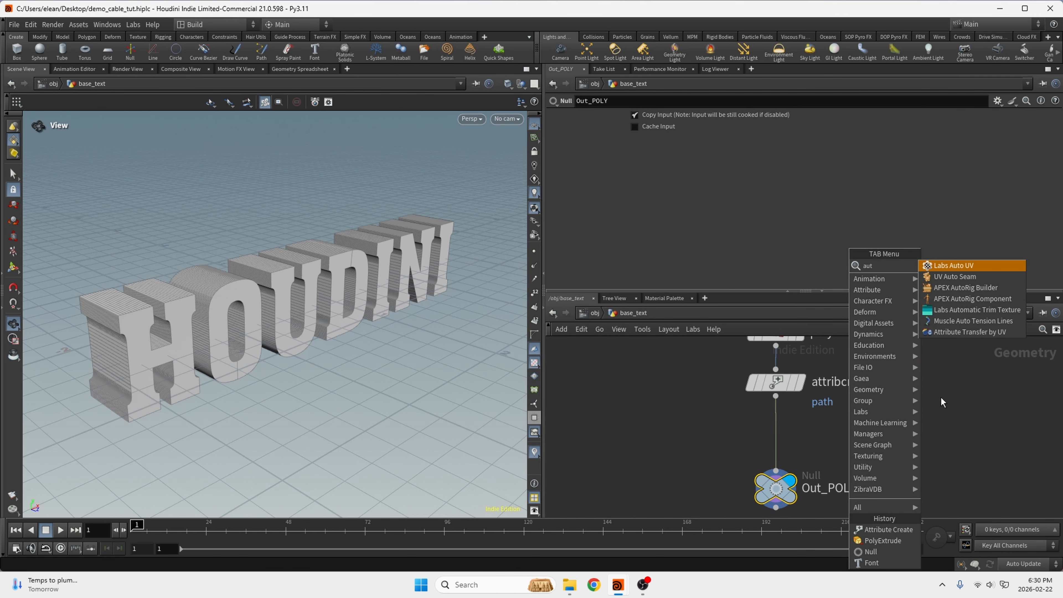
click(957, 265)
click(766, 419)
drag(772, 420, 772, 491)
- Insert a UV Layout node between the Auto UV node and Out_POLY
key(Tab)
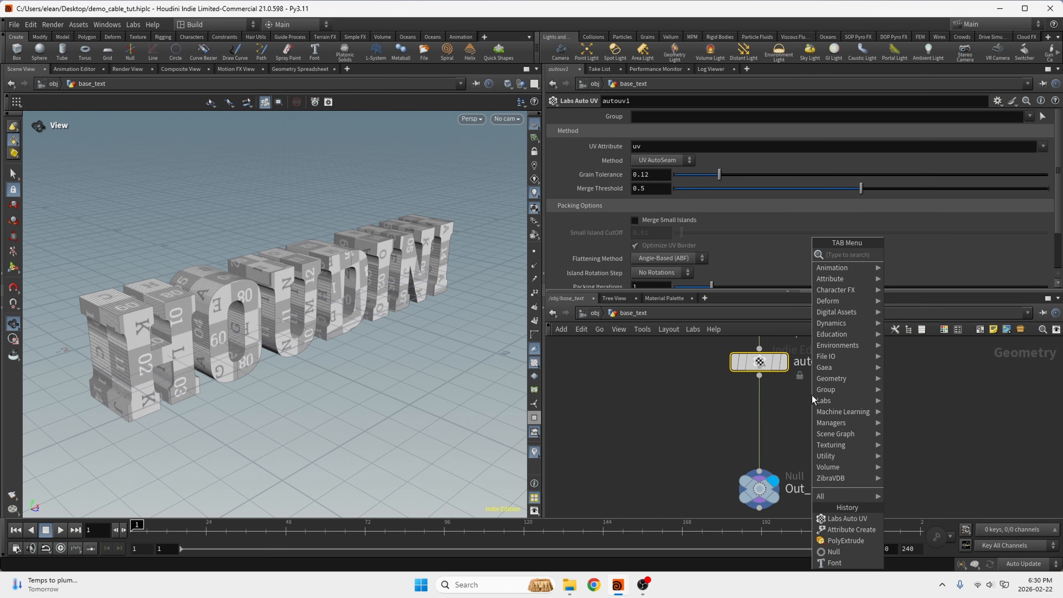
text(uv la)
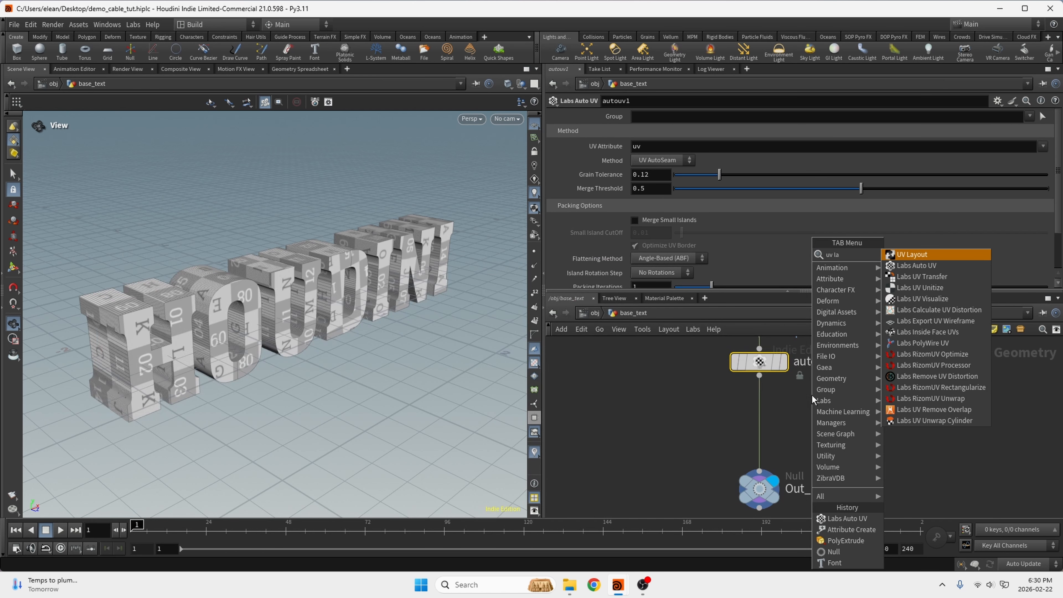
text(y)
key(Return)
click(760, 427)
- Set the UV Layout target rectangle size to 3 by 3 and move Out_POLY further down
scroll(734, 271, down, 5)
click(598, 190)
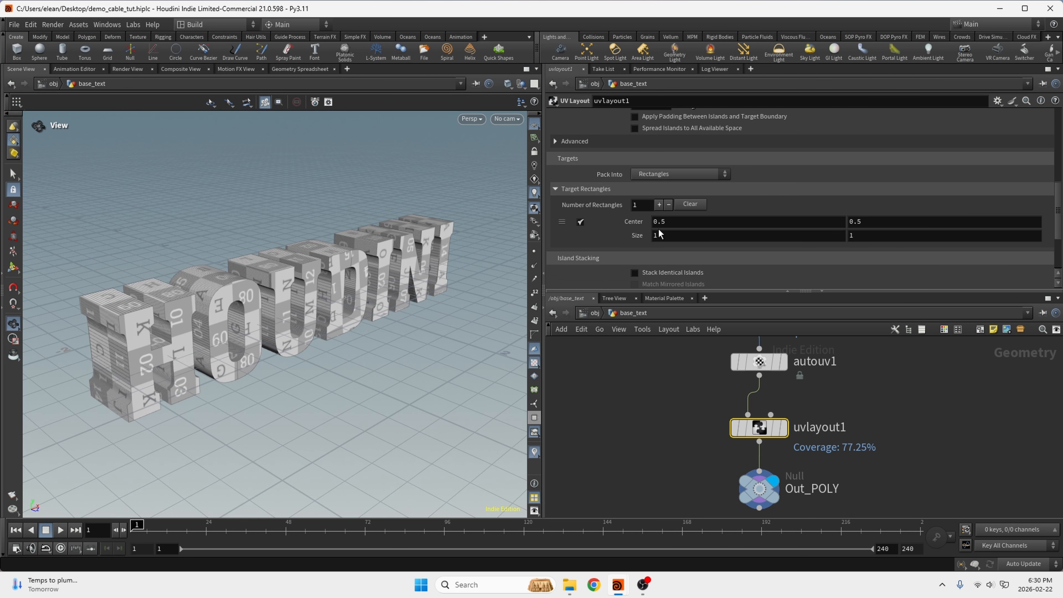
drag(711, 470, 711, 457)
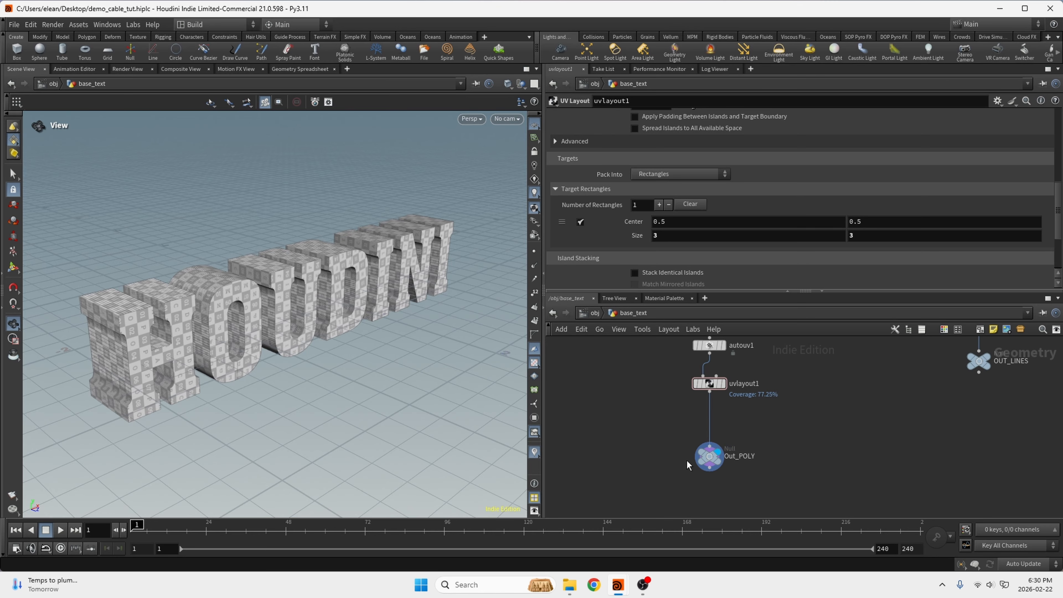
- Color the Out_POLY null yellow
click(941, 331)
click(708, 460)
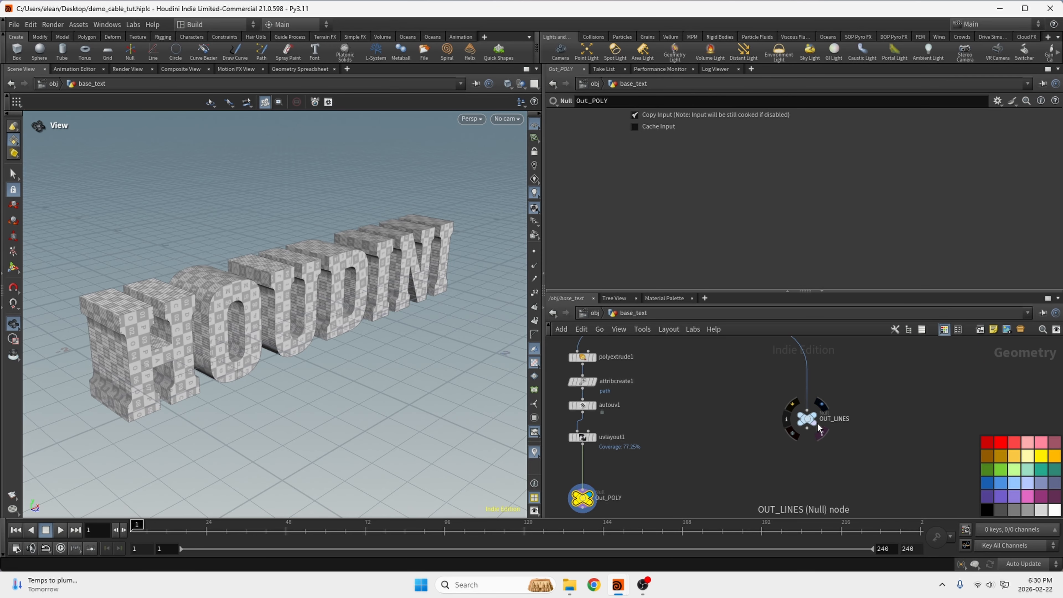
- Display the OUT_LINES null, placed level with Out_POLY, and save the scene
click(820, 411)
drag(811, 420, 809, 500)
scroll(812, 442, down, 2)
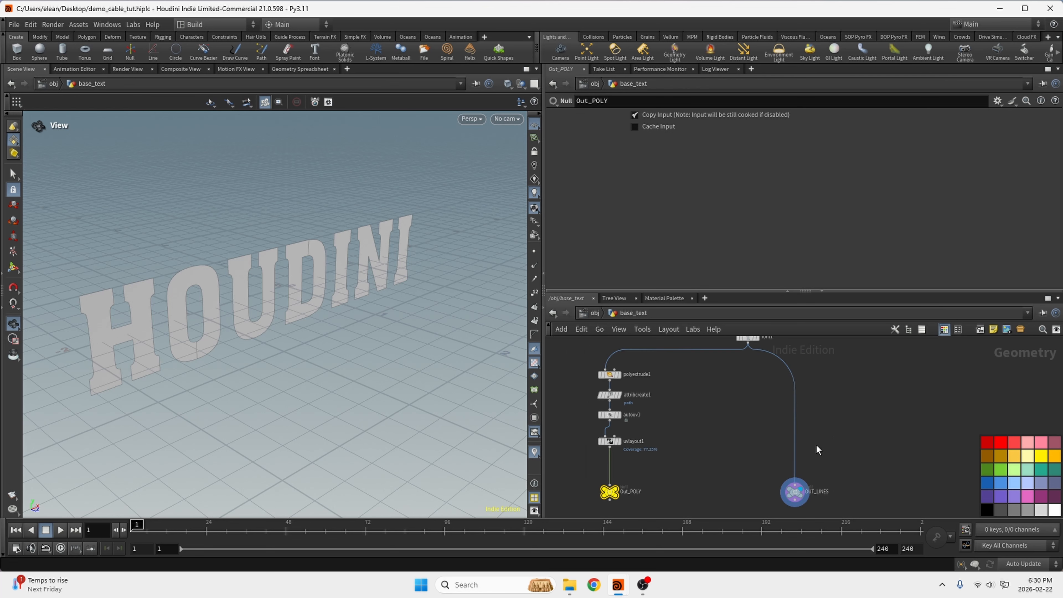
key(ctrl+s)
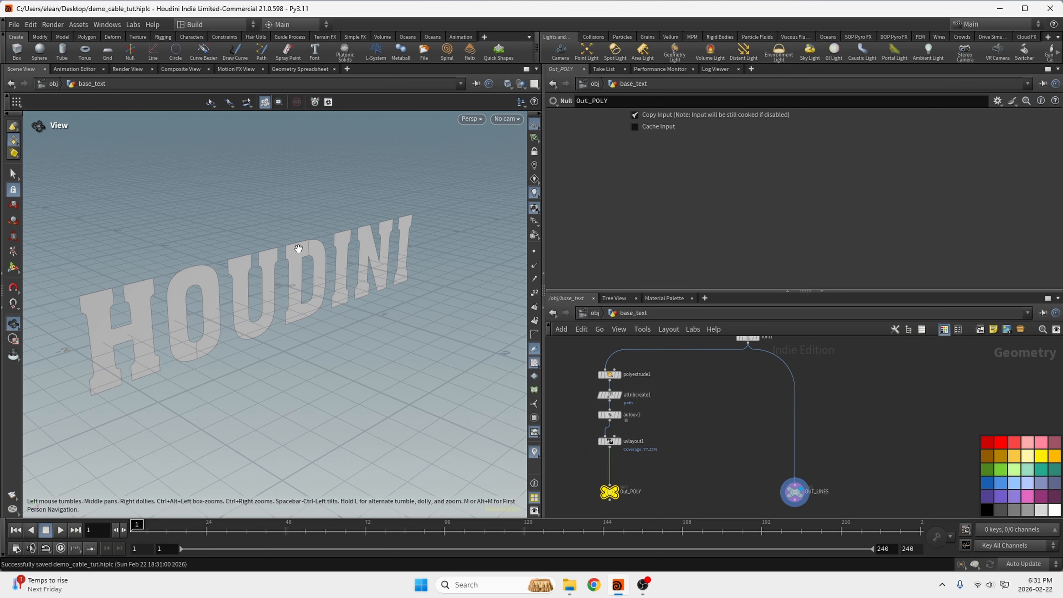
click(620, 492)
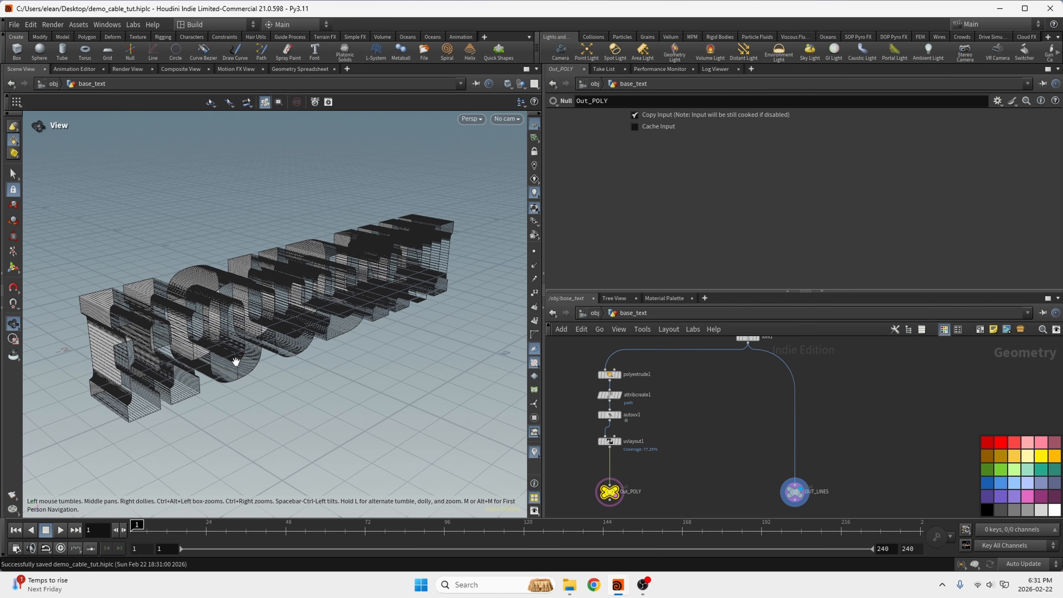
scroll(620, 492, up, 3)
click(623, 504)
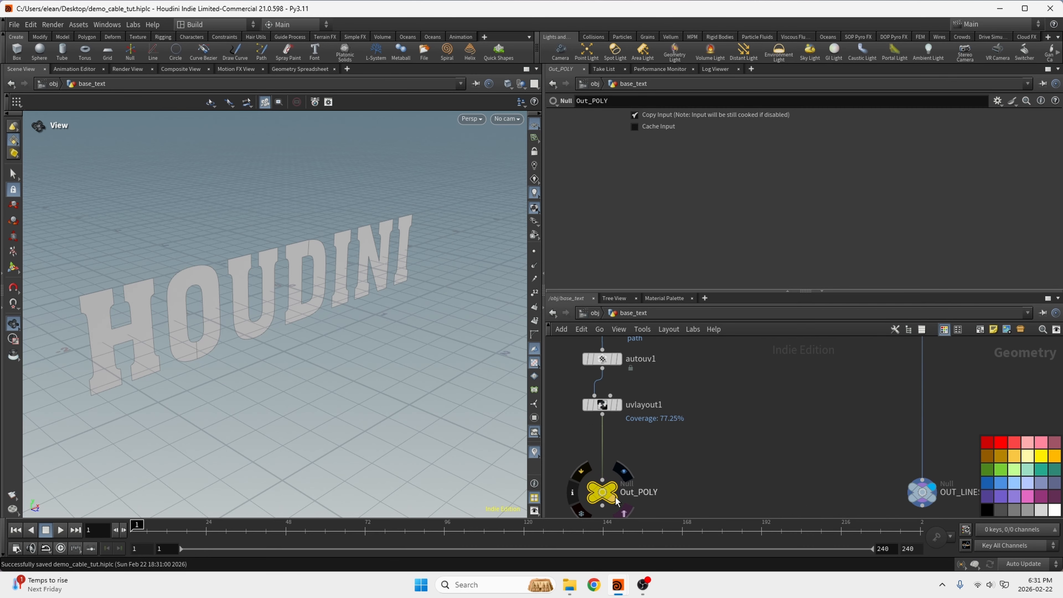
scroll(626, 478, down, 4)
scroll(757, 394, up, 3)
key(Tab)
key(Escape)
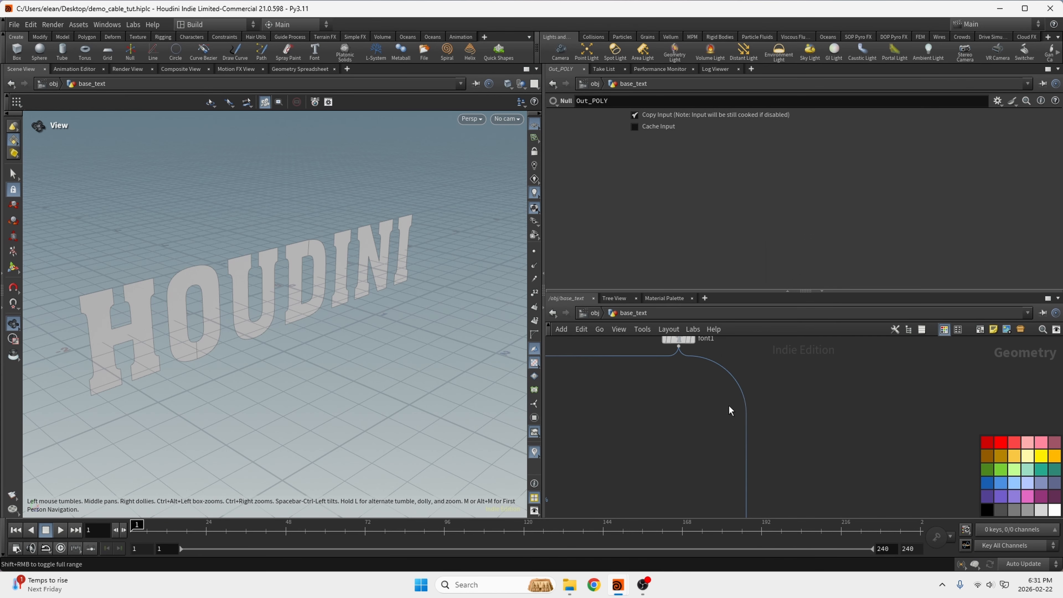
- Template the Out_POLY null so the extruded text is overlaid as a wireframe reference
scroll(728, 405, down, 6)
scroll(727, 429, up, 6)
click(680, 446)
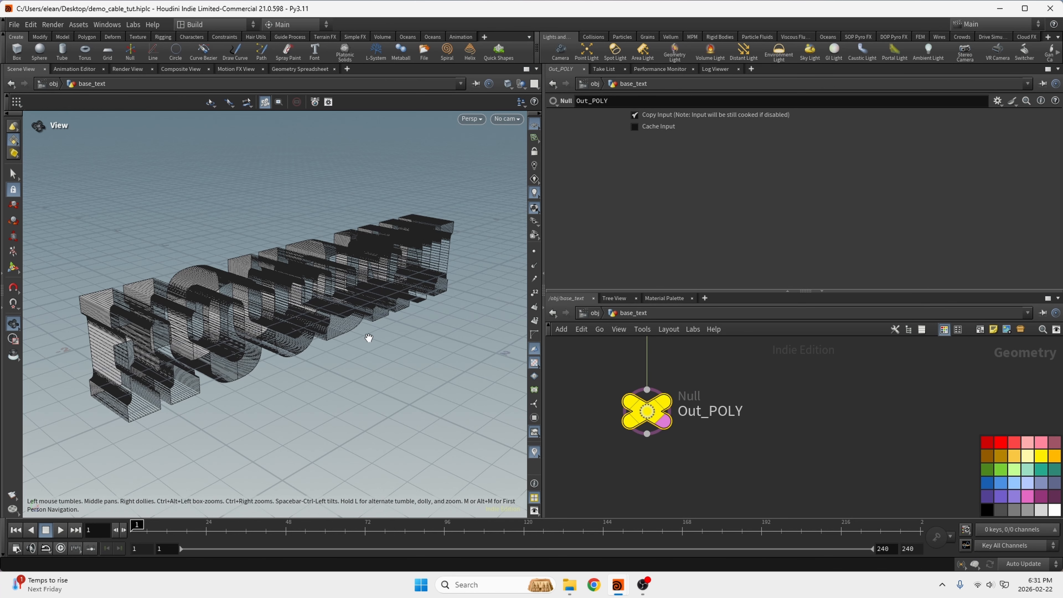
drag(368, 337, 138, 354)
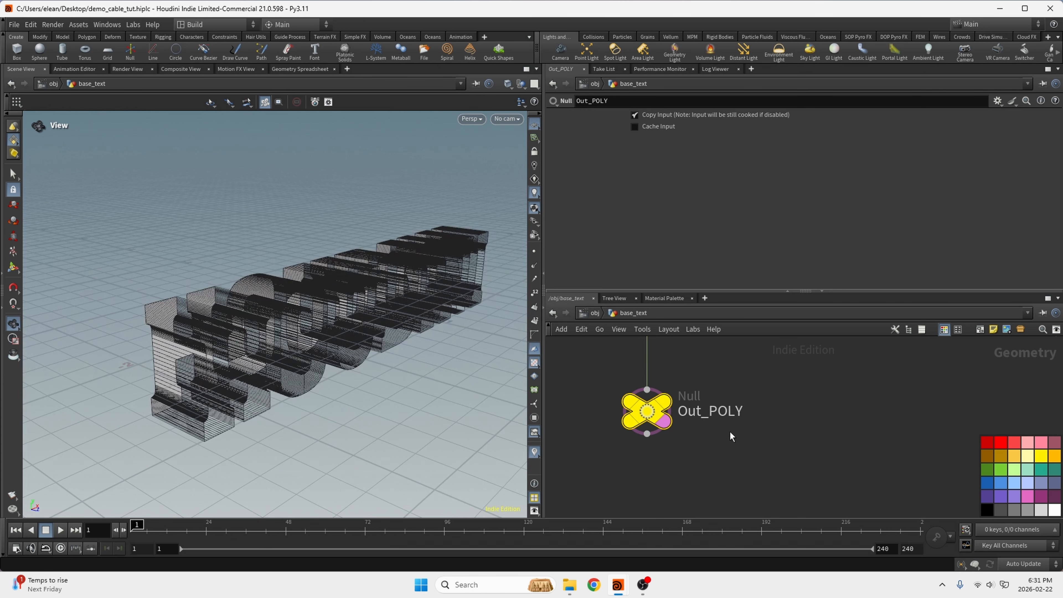
- Insert a Transform node between the Font node and OUT_LINES
scroll(731, 432, down, 4)
scroll(837, 384, up, 4)
key(Tab)
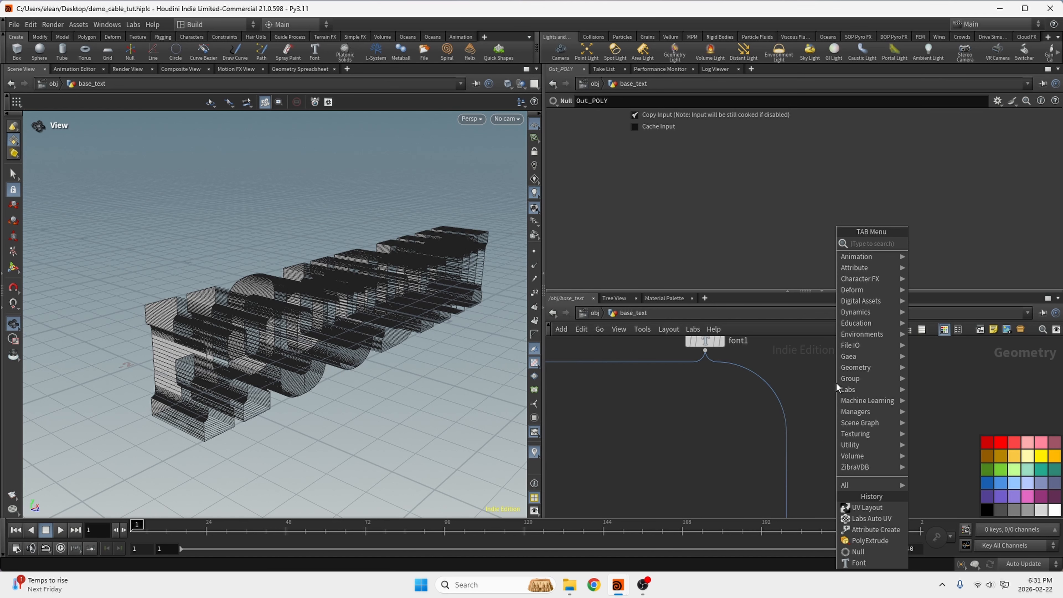
text(tr)
click(614, 265)
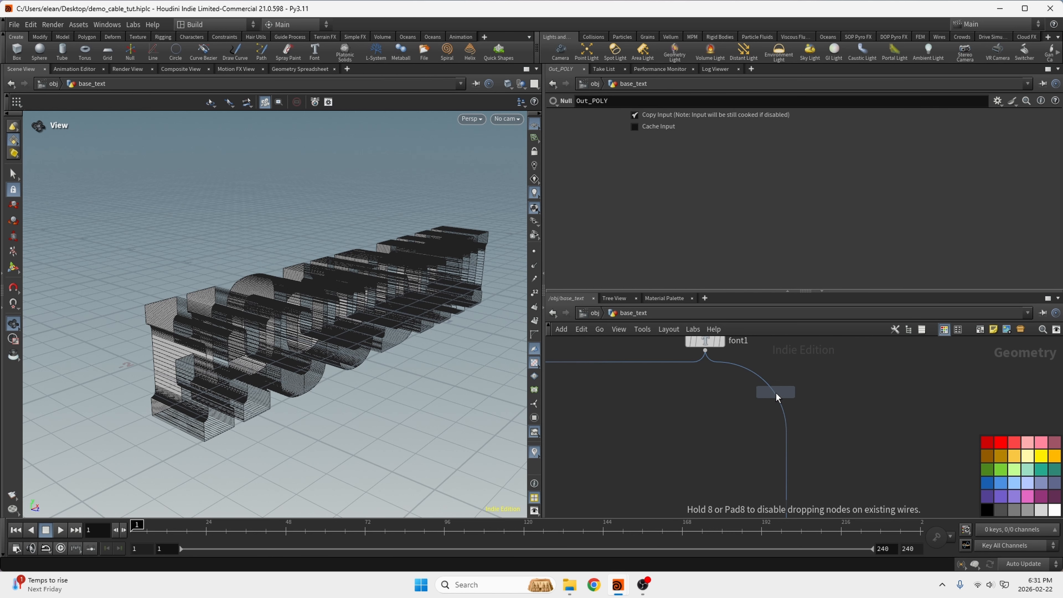
click(778, 407)
scroll(800, 357, down, 3)
scroll(801, 359, up, 1)
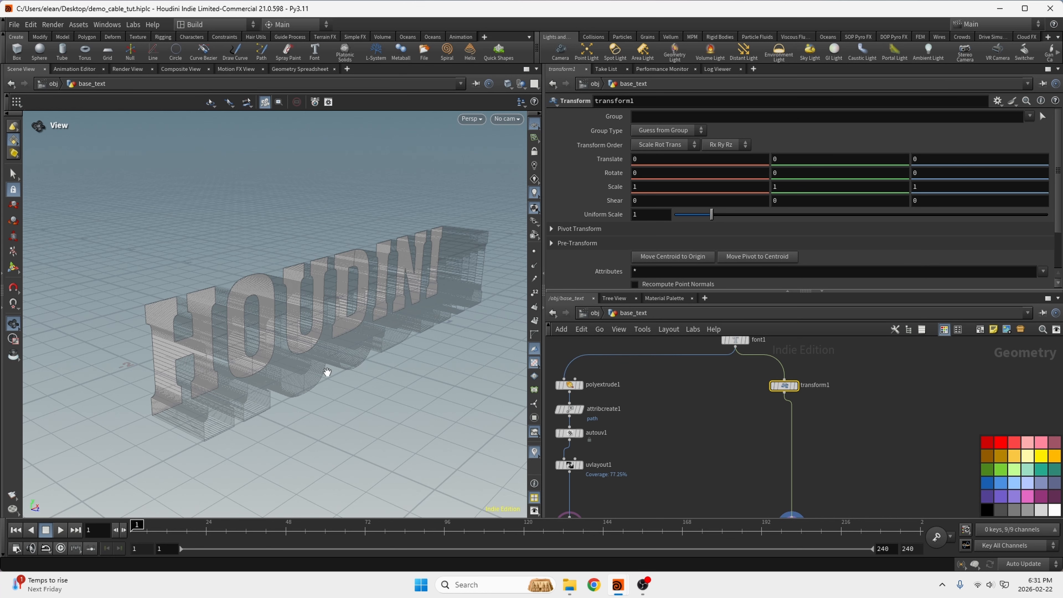
- Set the Transform node's Z translation to 0.5 so the flat text sits on the front of the extrusion
middle_drag(948, 172, 958, 155)
right_drag(142, 385, 338, 270)
mouse_move(183, 300)
right_down()
mouse_move(222, 297)
mouse_move(157, 323)
right_up()
drag(156, 323, 241, 345)
scroll(691, 367, down, 4)
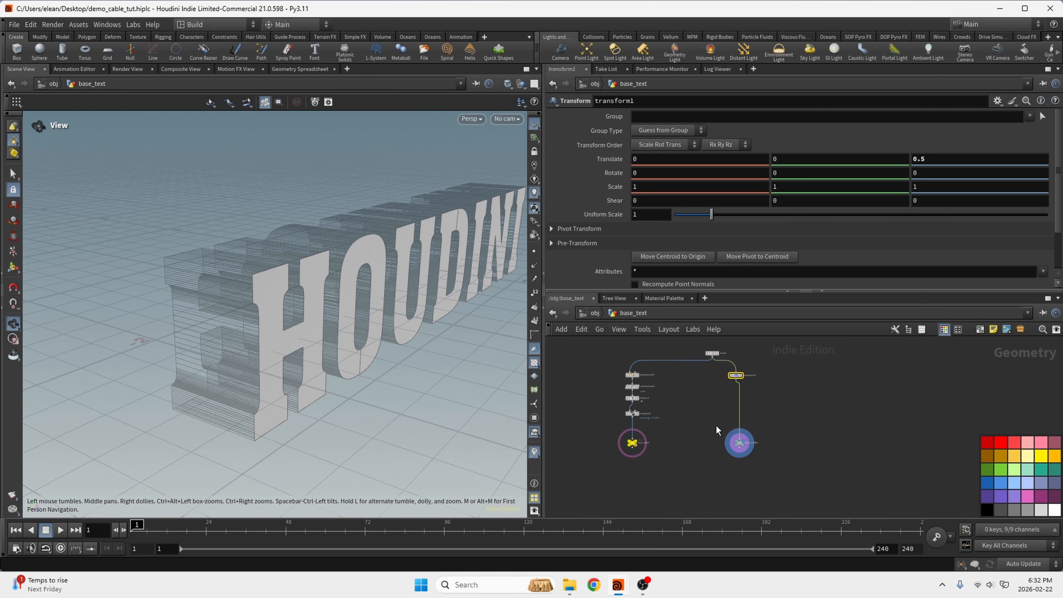
- Insert a Convert Line node between the Transform node and OUT_LINES
scroll(769, 379, up, 5)
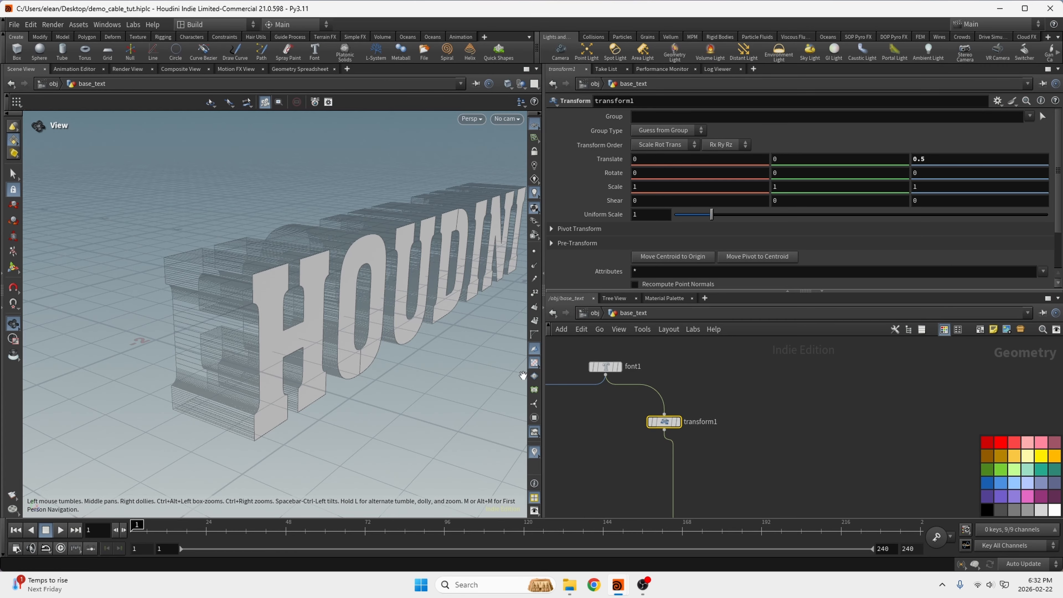
scroll(626, 406, down, 1)
middle_drag(661, 512, 652, 453)
scroll(652, 452, up, 1)
key(Tab)
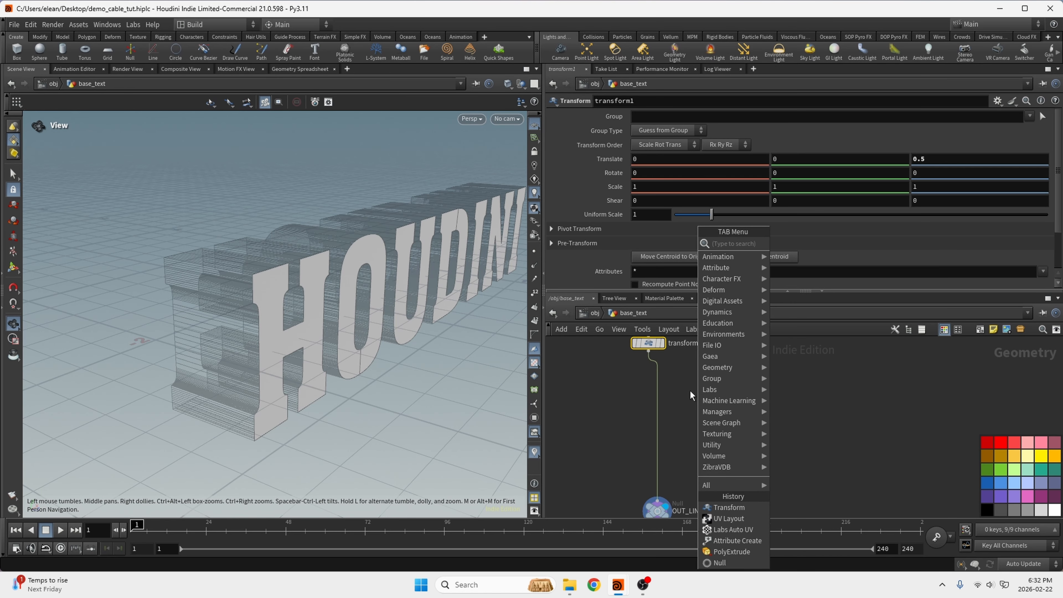
text(conver)
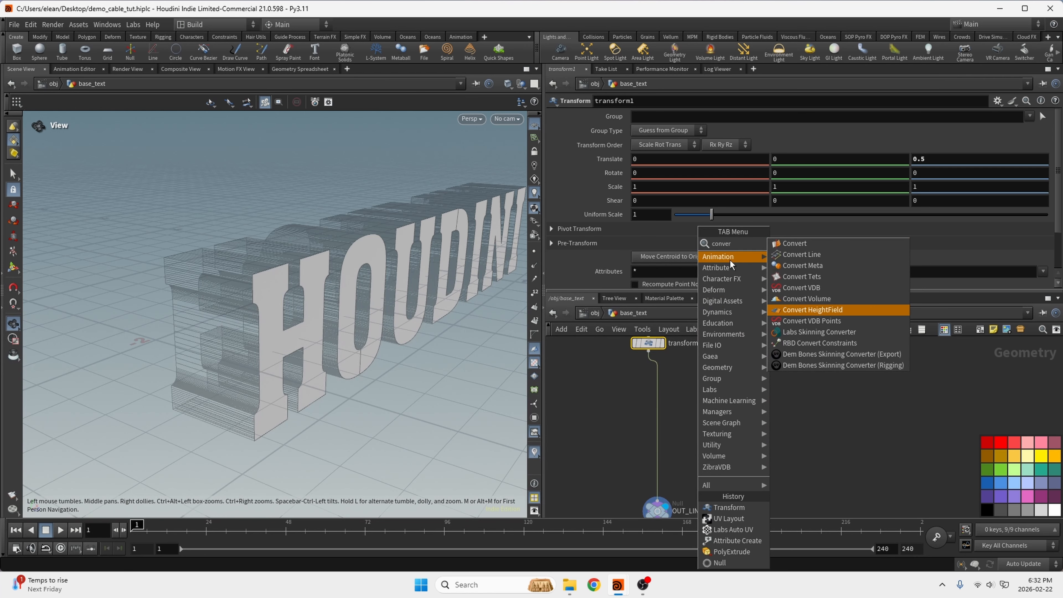
click(795, 255)
click(665, 375)
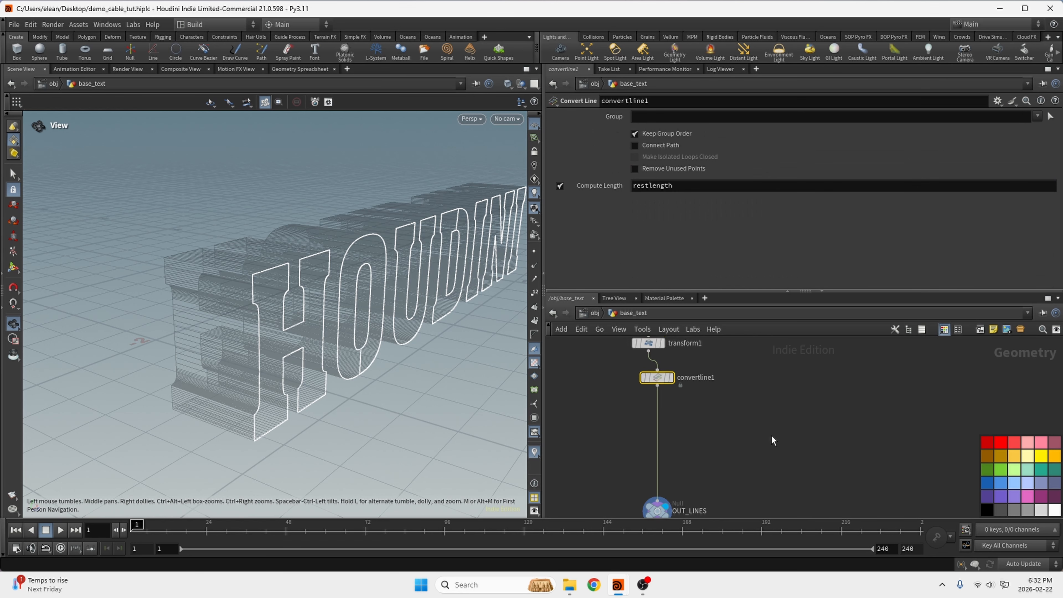
- Examine the converted letter outlines up close for unwanted segments joining the inner and outer contours
scroll(743, 421, up, 2)
key(Tab)
drag(397, 394, 285, 331)
scroll(309, 342, down, 3)
middle_drag(398, 322, 374, 323)
scroll(442, 221, up, 8)
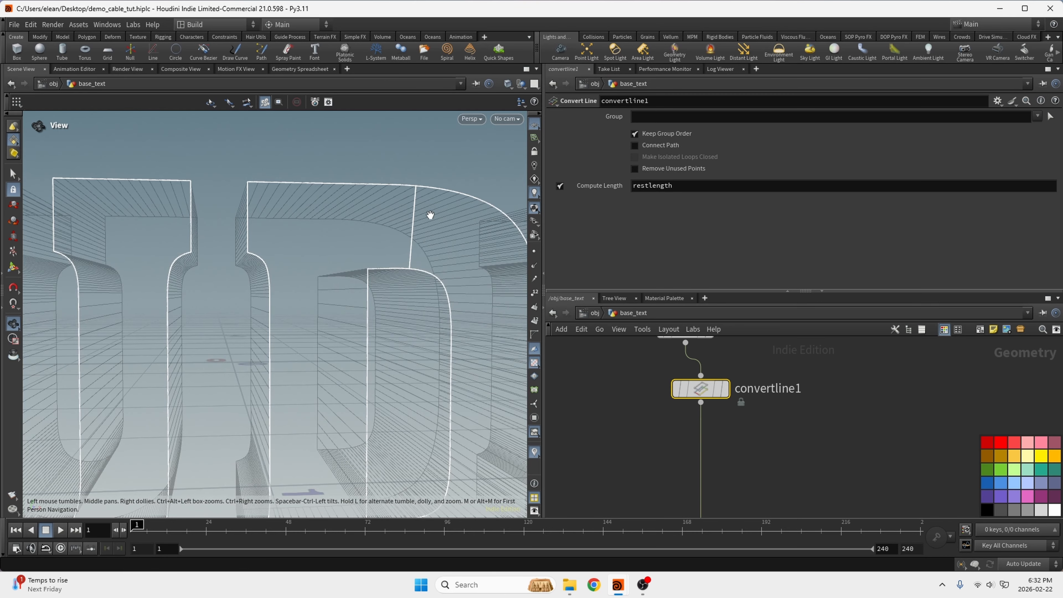
right_drag(430, 215, 204, 304)
right_drag(274, 283, 364, 213)
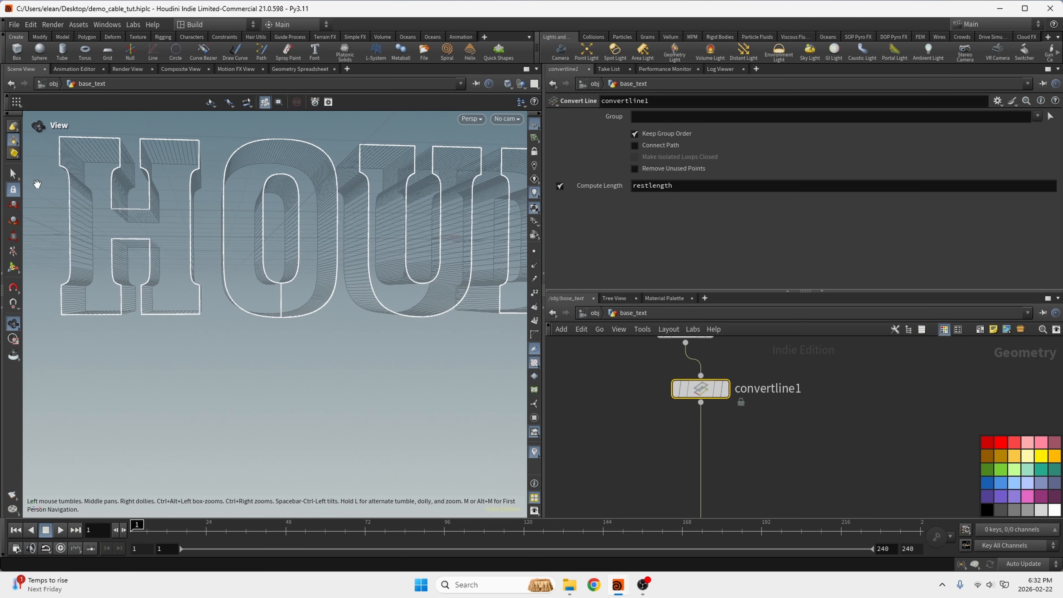
middle_drag(394, 195, 262, 237)
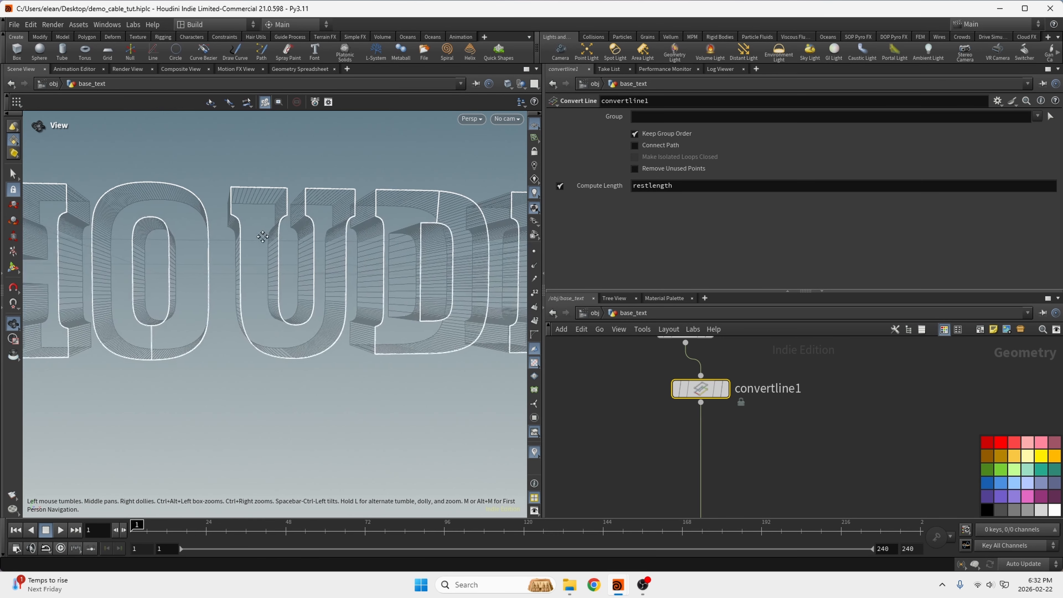
- Delete the connecting line primitives 637 and 1316 in the letters O and D with a Blast node
key(s)
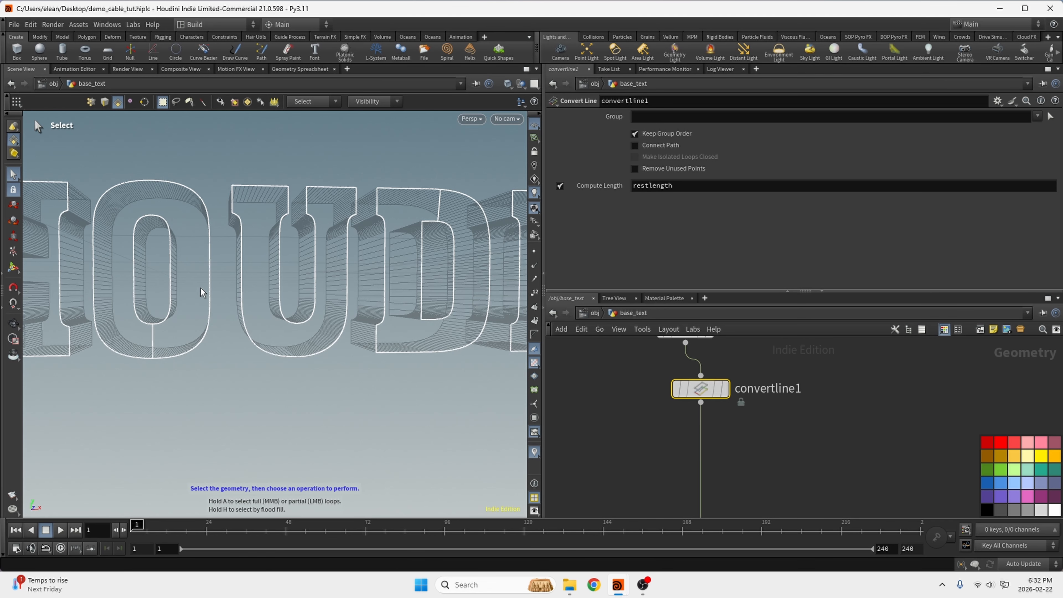
right_click(12, 143)
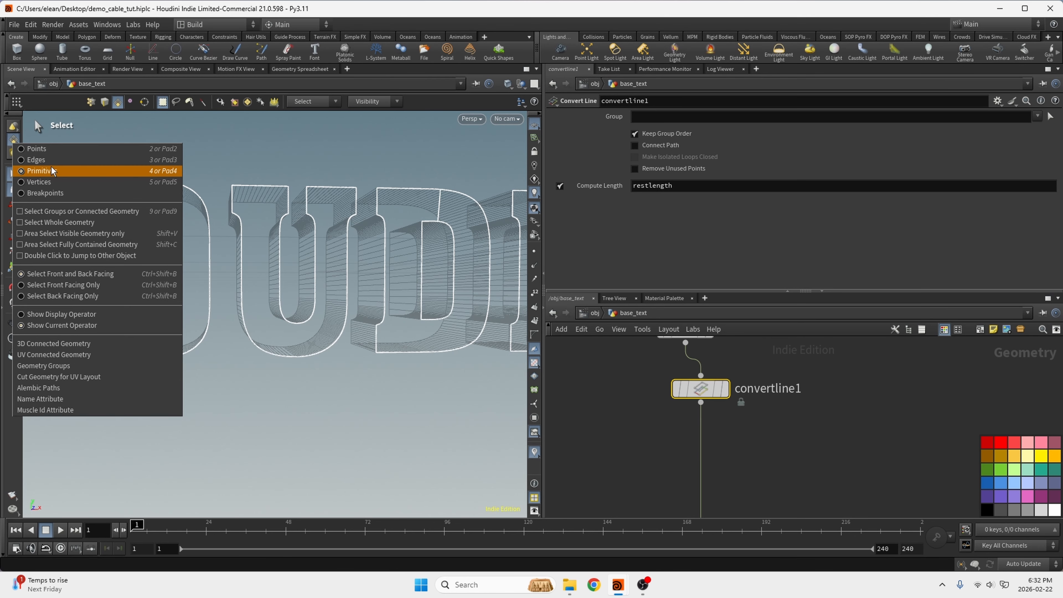
click(48, 183)
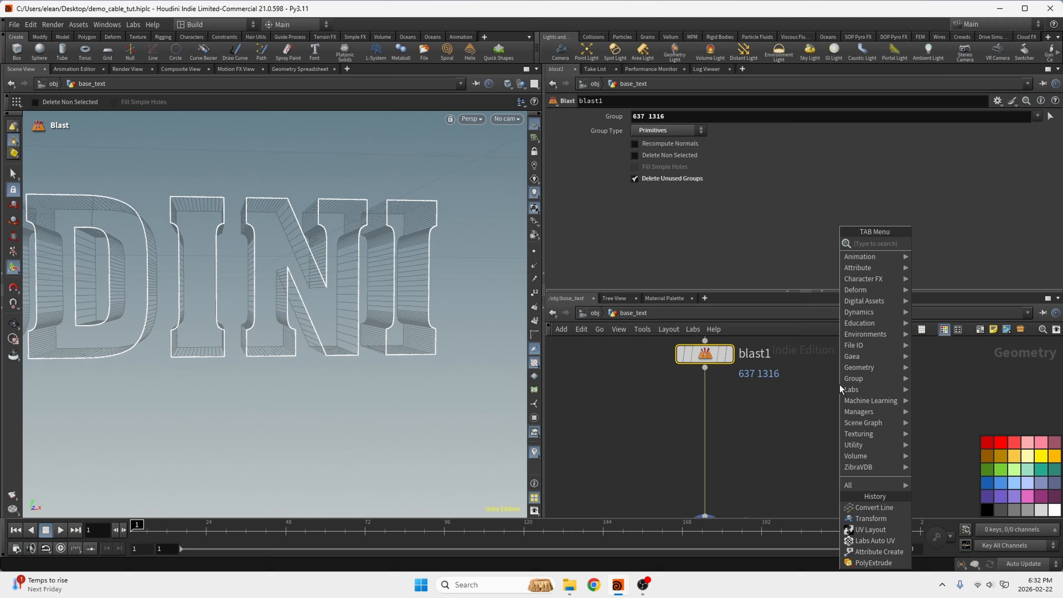
- Insert a Merge node between the Blast node and OUT_LINES
text(me)
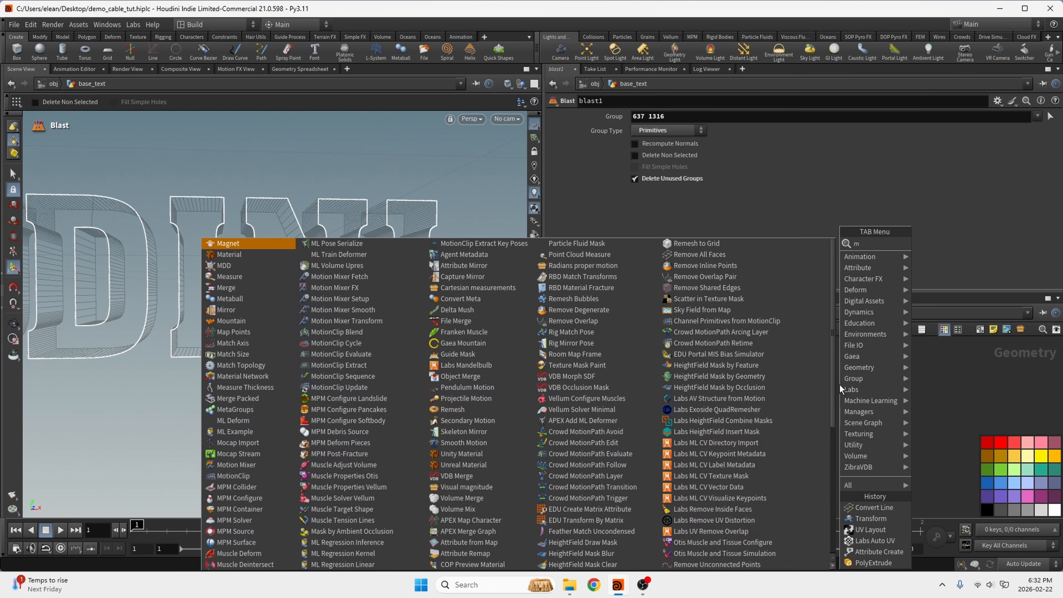
text(r)
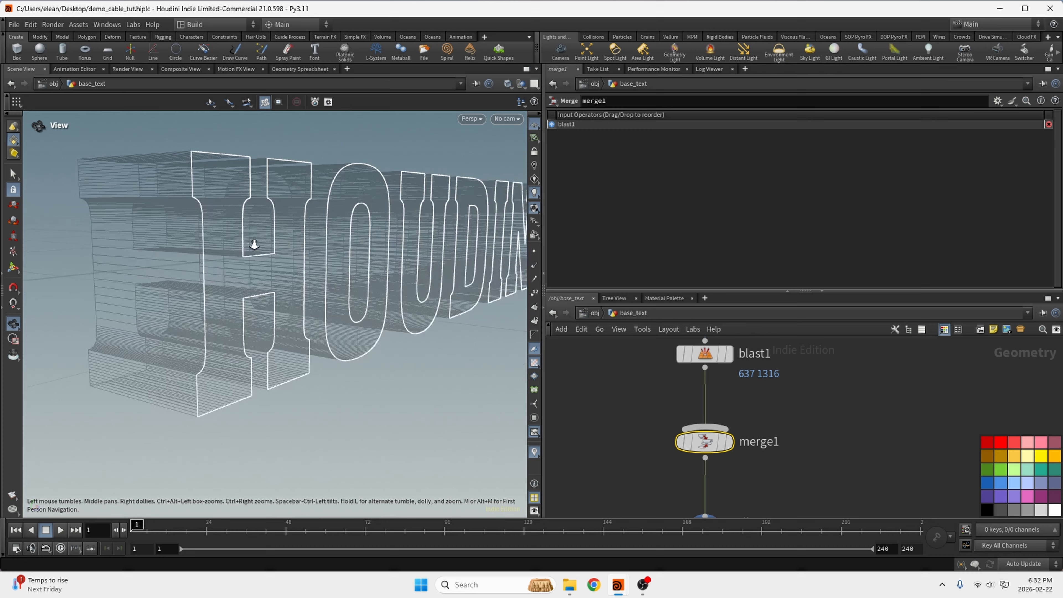
- Add a Transform node on a parallel branch from the Blast node into the Merge node
alt+drag(251, 244, 237, 244)
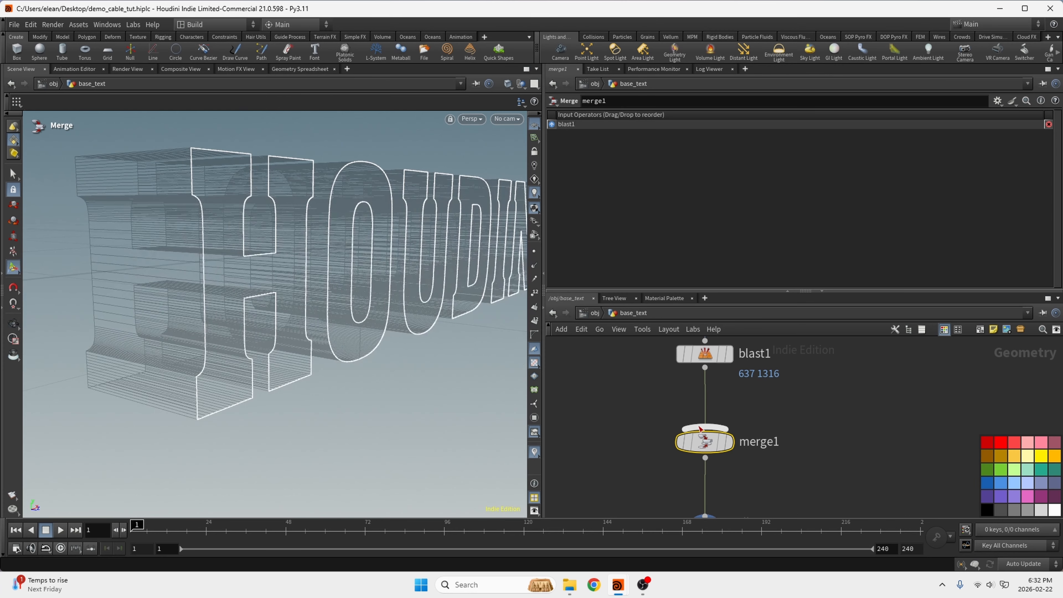
click(705, 428)
drag(708, 438, 707, 466)
key(Tab)
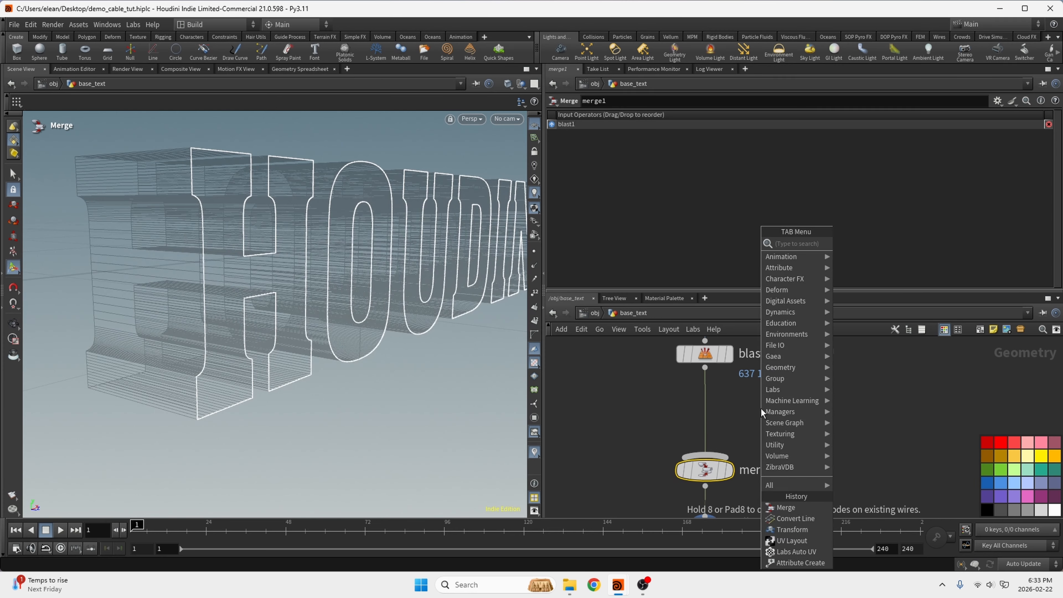
key(Return)
click(770, 411)
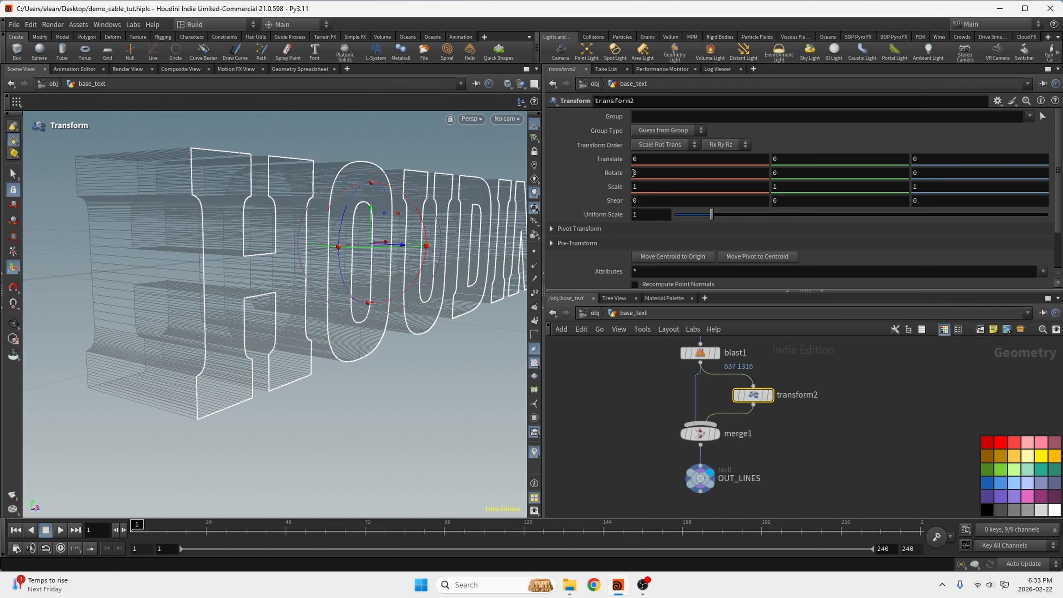
- Offset the duplicated outlines by 0.1 along Z in the new Transform node
click(942, 162)
text(.1)
key(Return)
key(Escape)
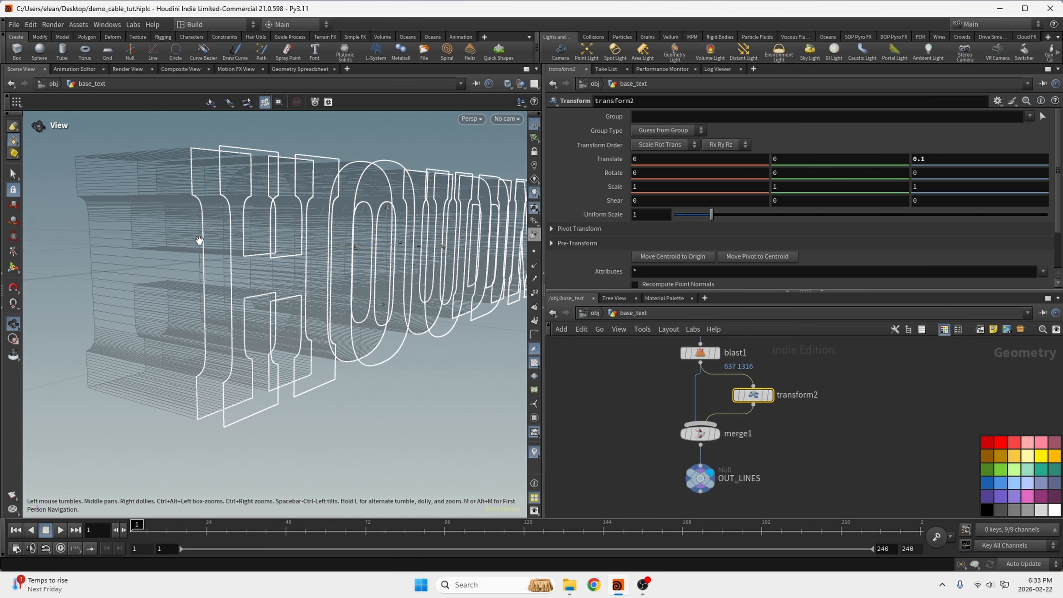
drag(252, 221, 209, 331)
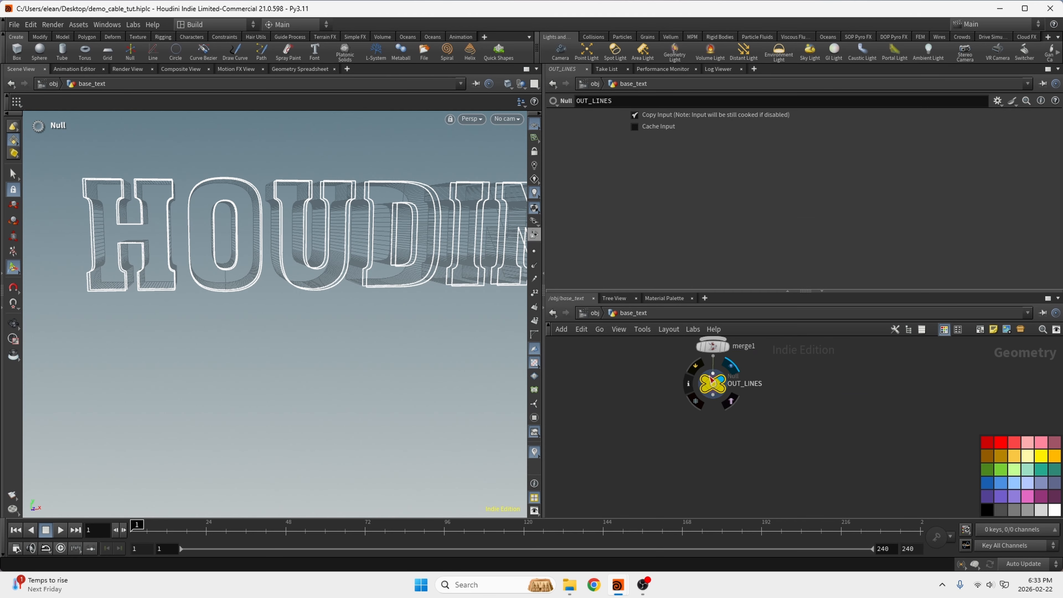
- Make room above OUT_LINES for a new PolyPath node and turn on point display for the outlines
drag(712, 382, 716, 499)
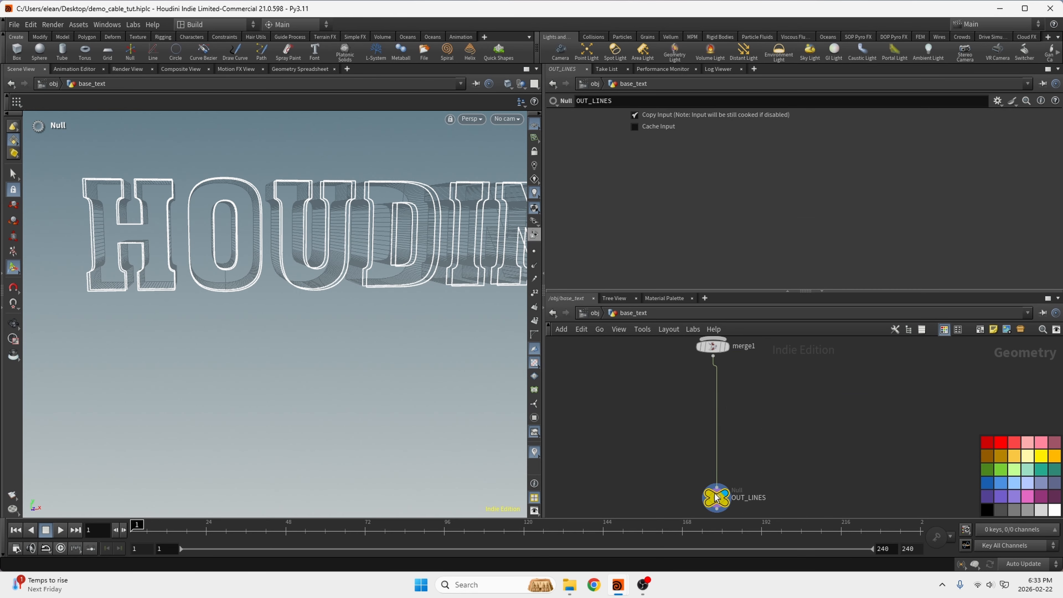
key(Tab)
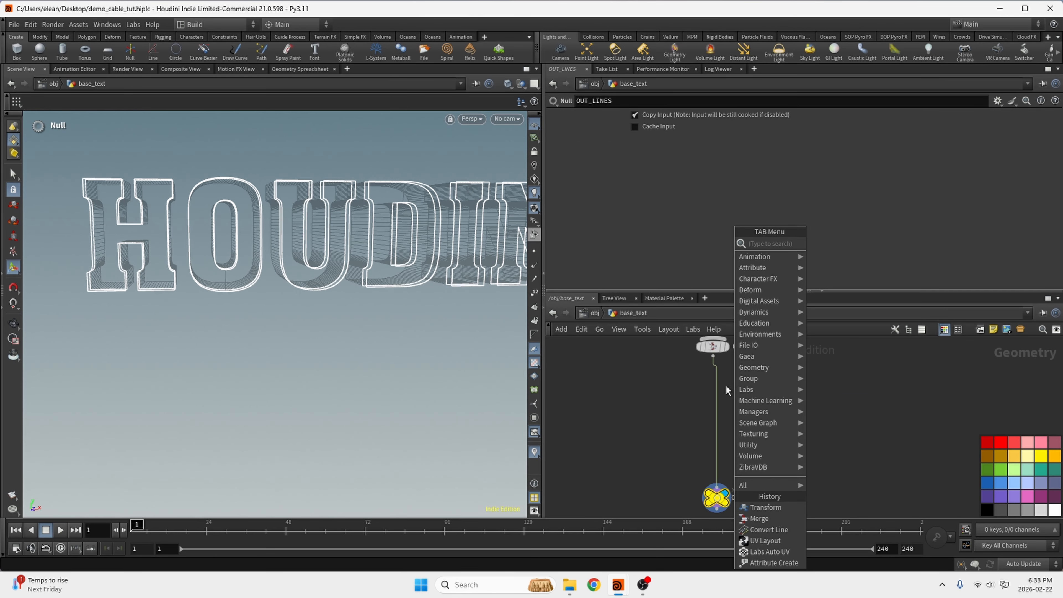
text(poly)
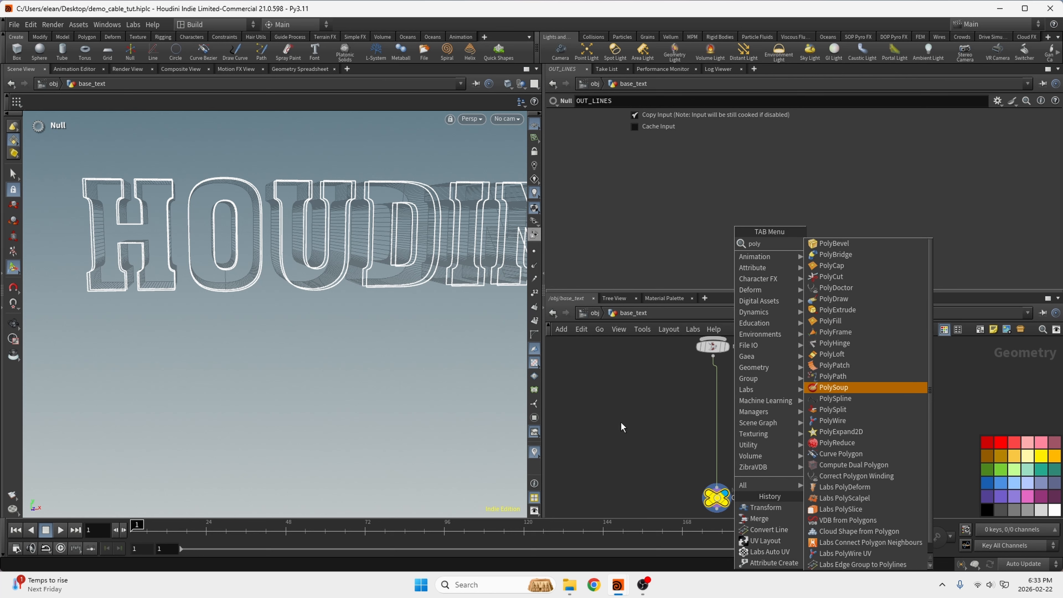
text(path)
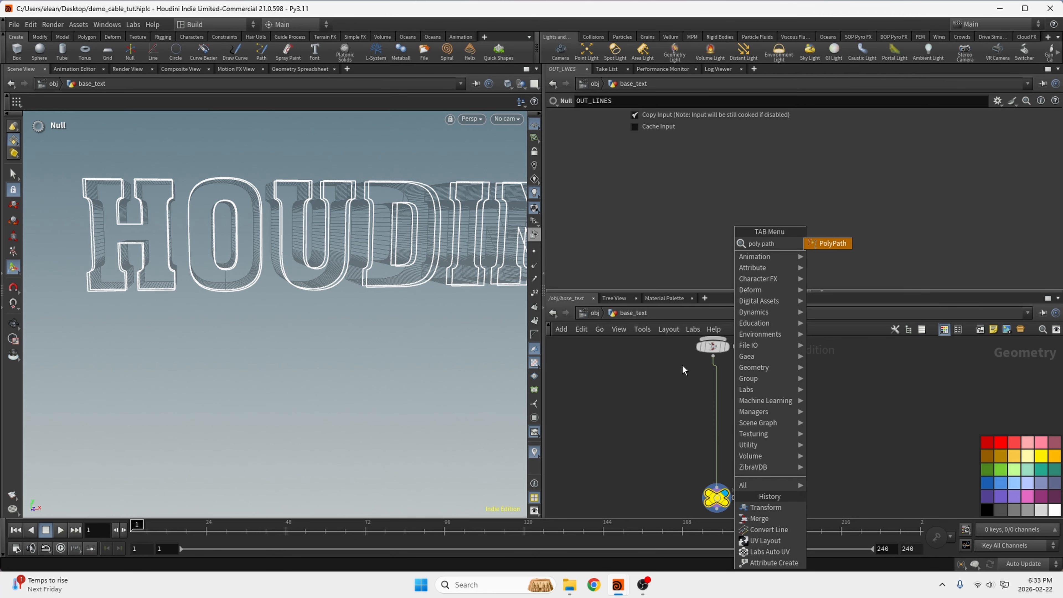
key(Return)
click(534, 251)
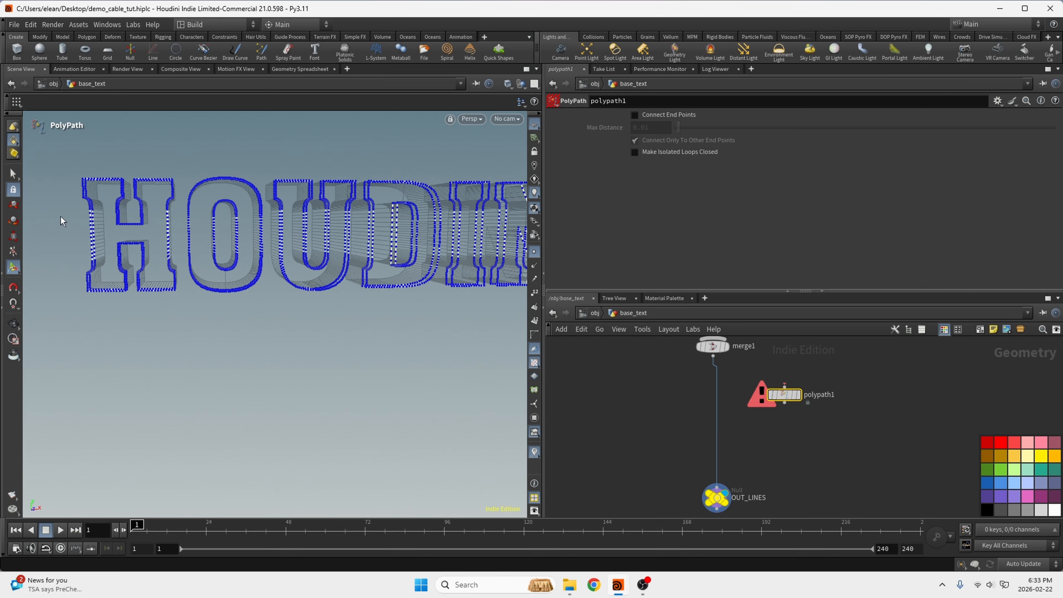
scroll(187, 167, up, 6)
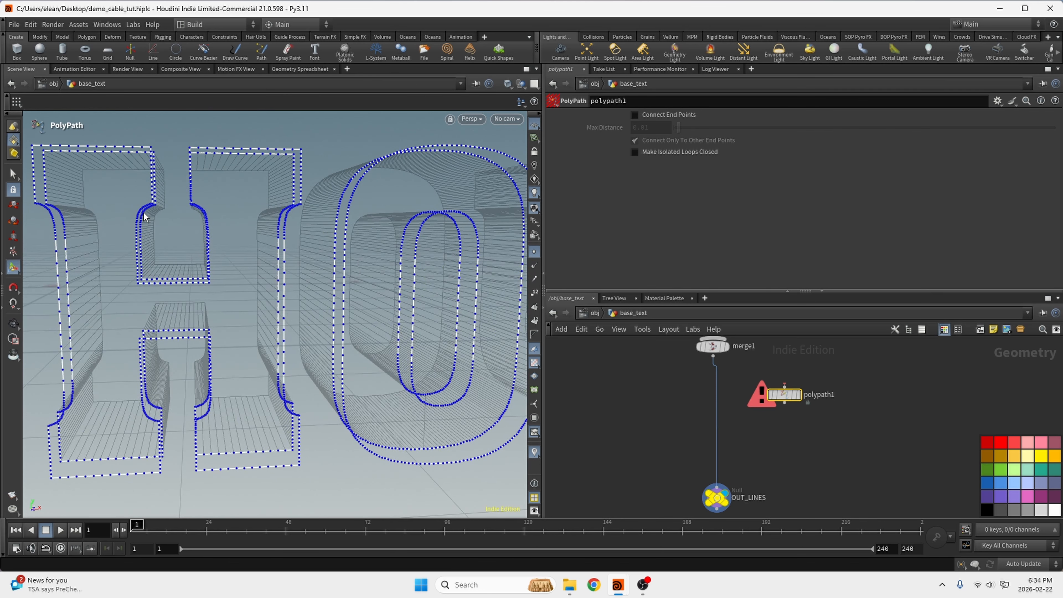
- Save the scene and insert the PolyPath node between the Merge node and OUT_LINES
key(ctrl+s)
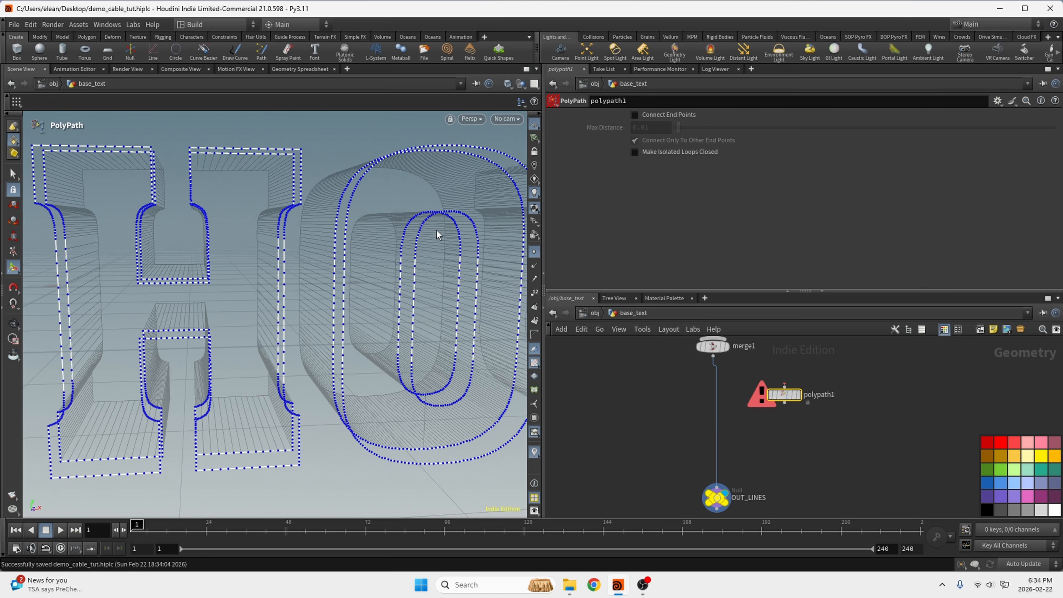
scroll(771, 376, up, 3)
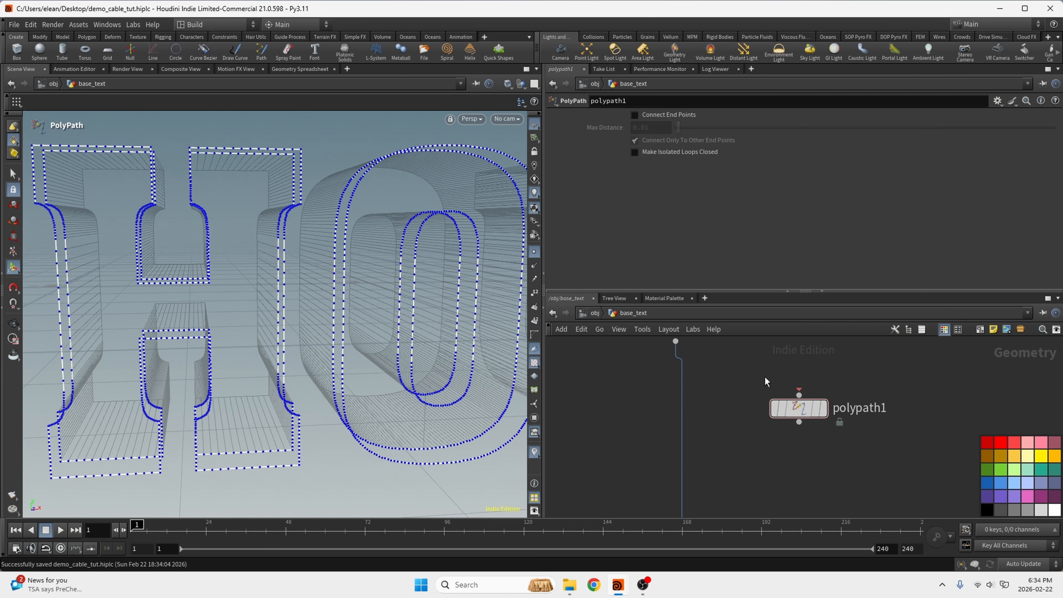
drag(785, 409, 678, 385)
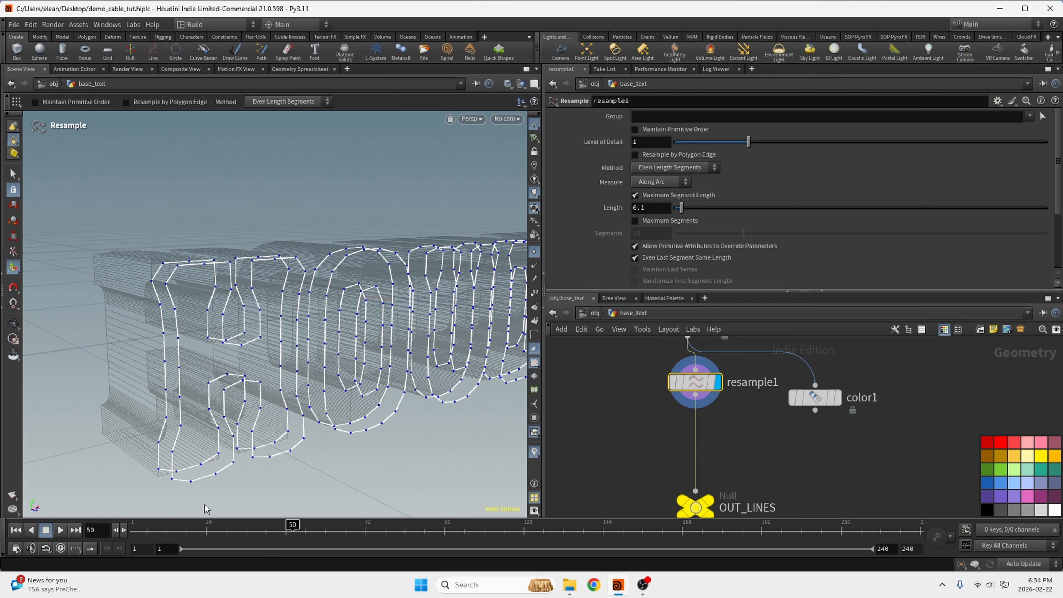
- Set the Resample node's maximum segment length to 0.01 and save the scene
scroll(695, 234, down, 2)
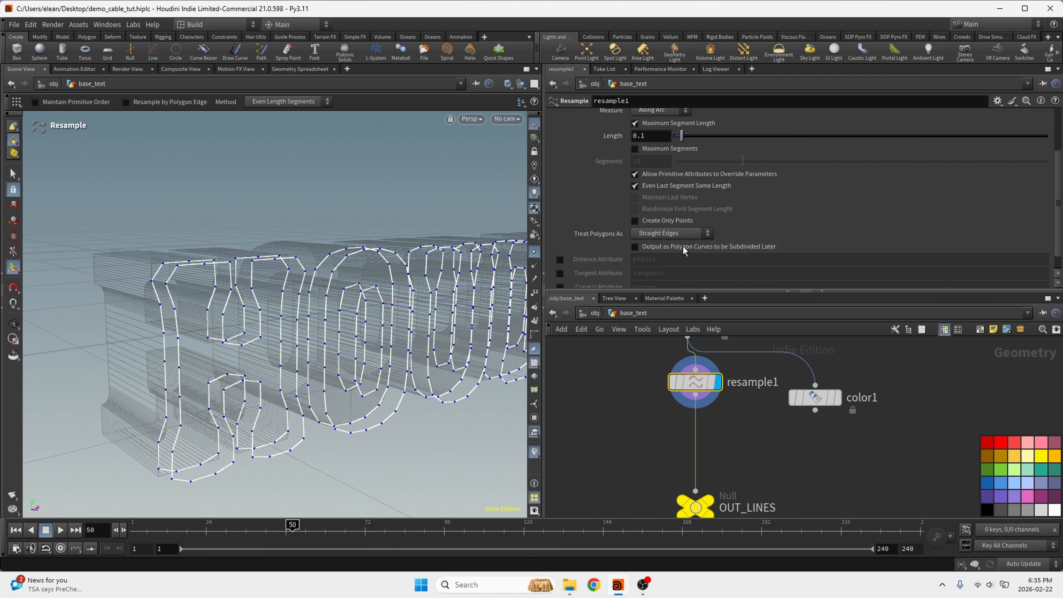
scroll(689, 234, up, 2)
click(663, 200)
click(663, 200)
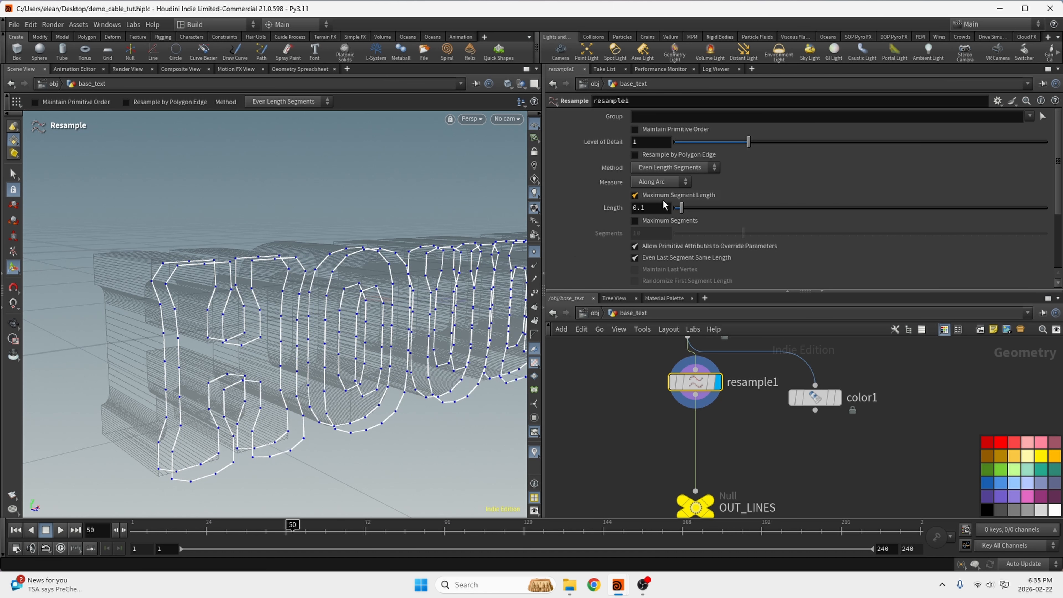
click(651, 207)
key(ctrl+s)
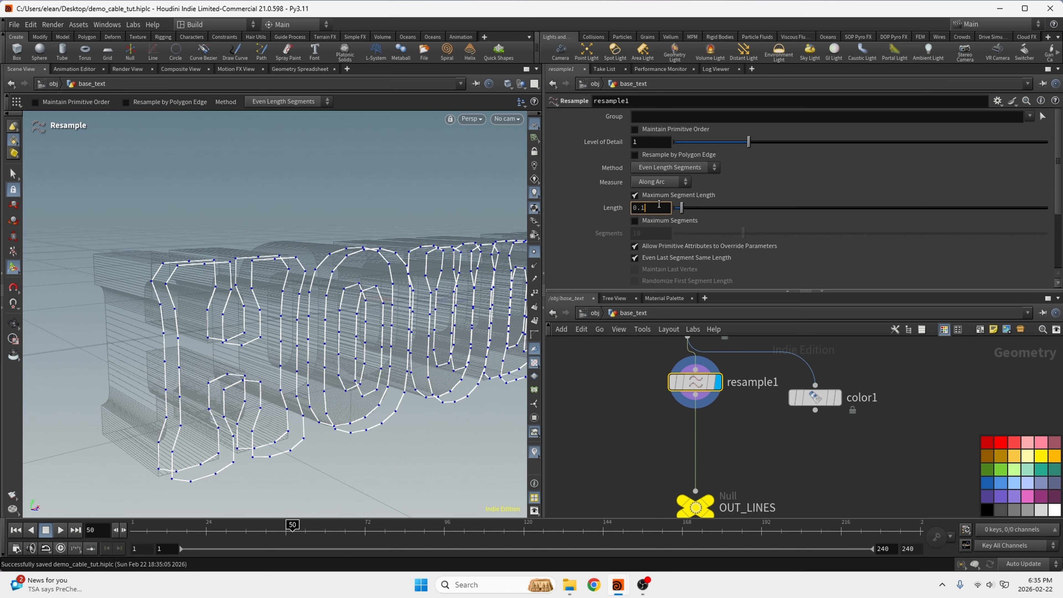
text(09101)
key(Return)
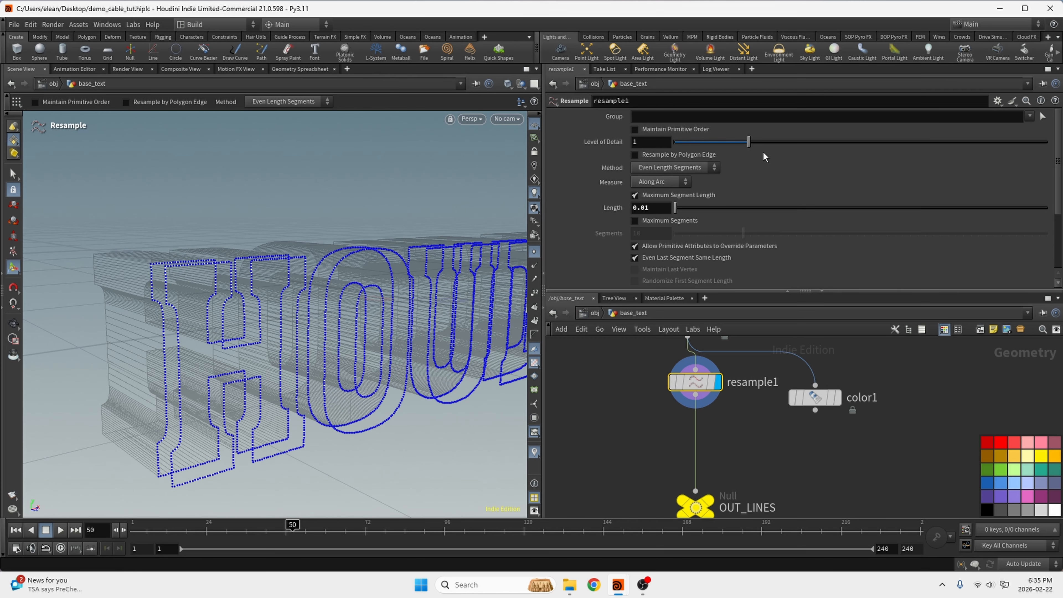
- Make the Resample node treat polygons as Subdivision Curves
scroll(653, 229, down, 3)
click(666, 214)
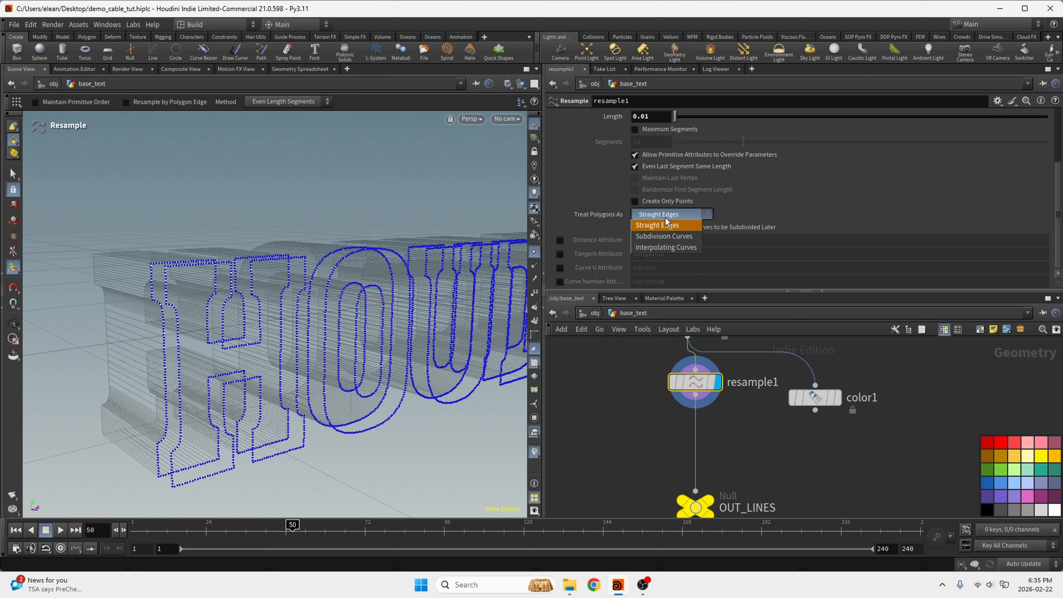
click(660, 238)
scroll(642, 170, up, 3)
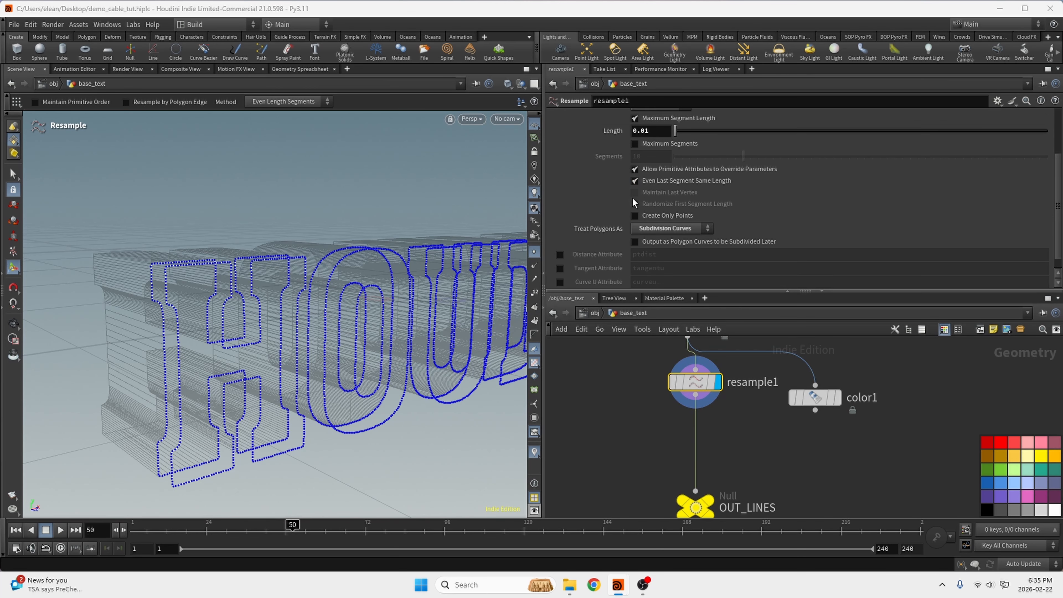
- Insert an Attribute Wrangle node between the Resample node and OUT_LINES
key(Tab)
text(attr)
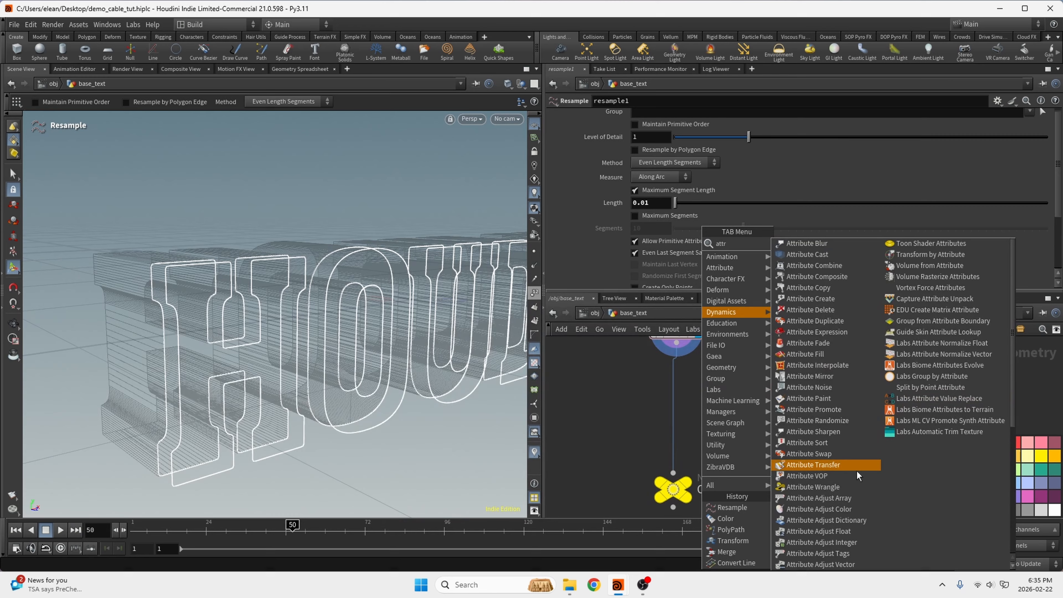
click(812, 487)
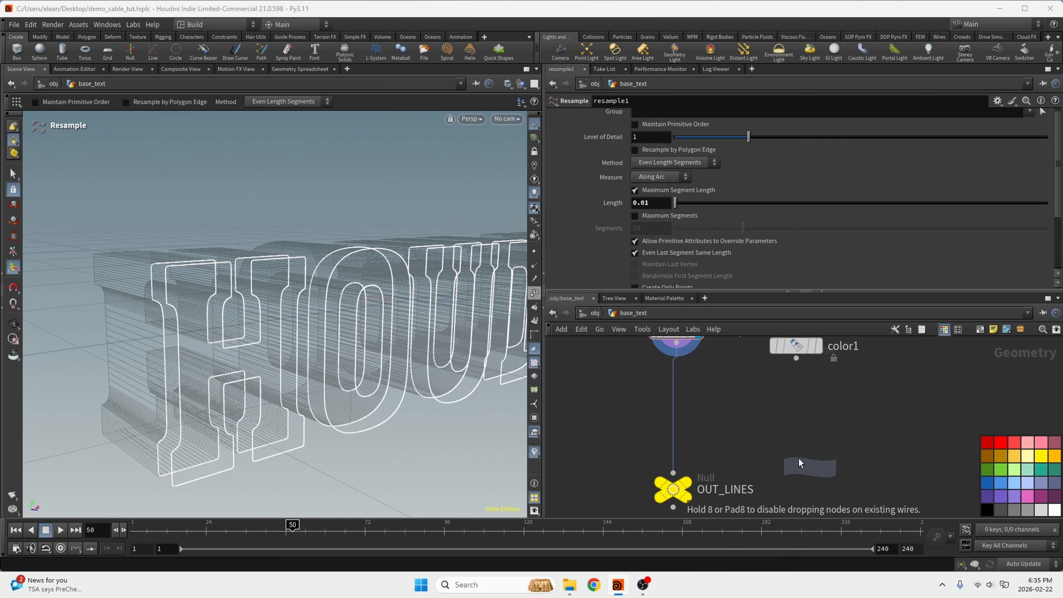
click(685, 388)
drag(683, 383, 683, 396)
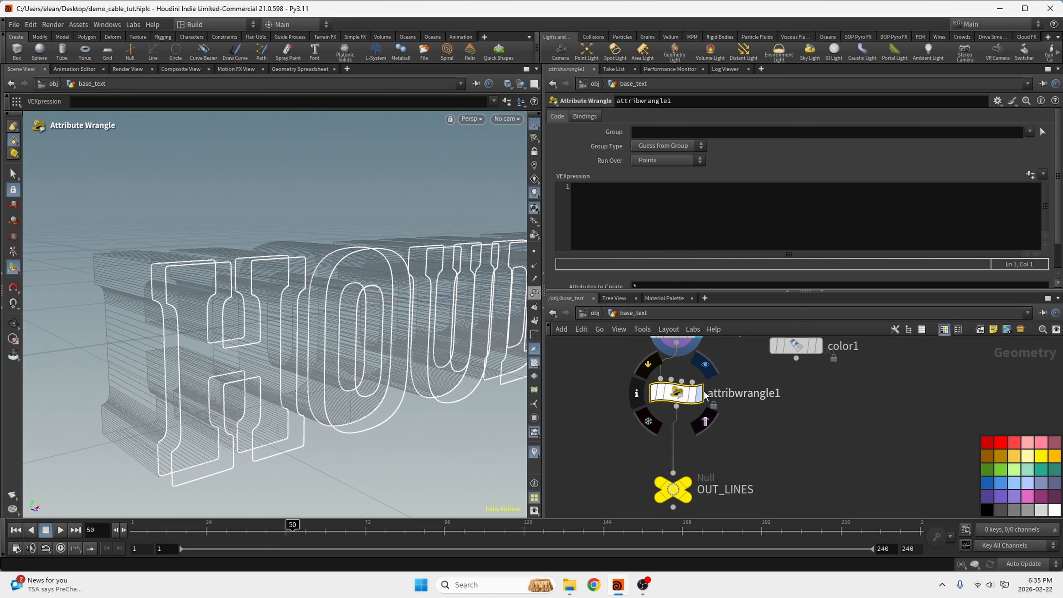
- Display the Attribute Wrangle's result and rename the node to magic
click(698, 393)
double_click(744, 393)
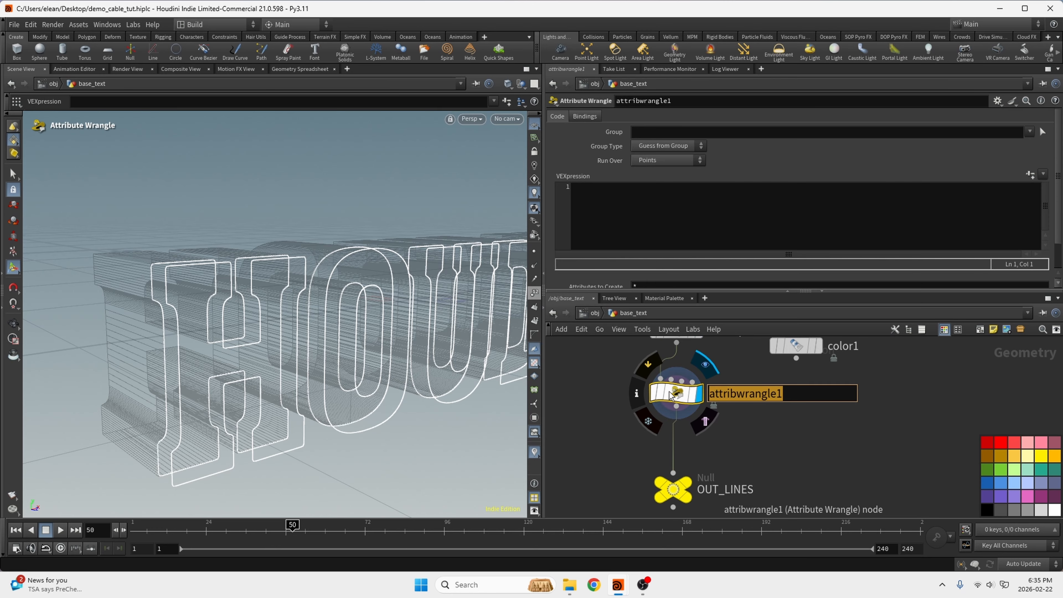
text(magic)
key(Return)
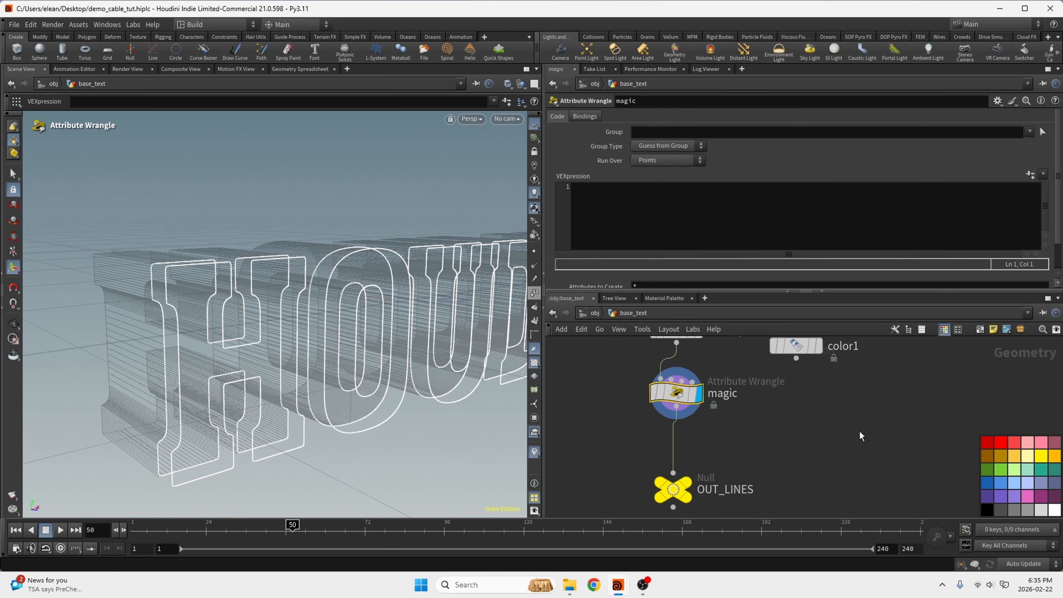
- Examine the magic wrangle's curveu2, pulse and Emissive expressions and the Curve U Attribute option on the Resample node
scroll(871, 477, down, 3)
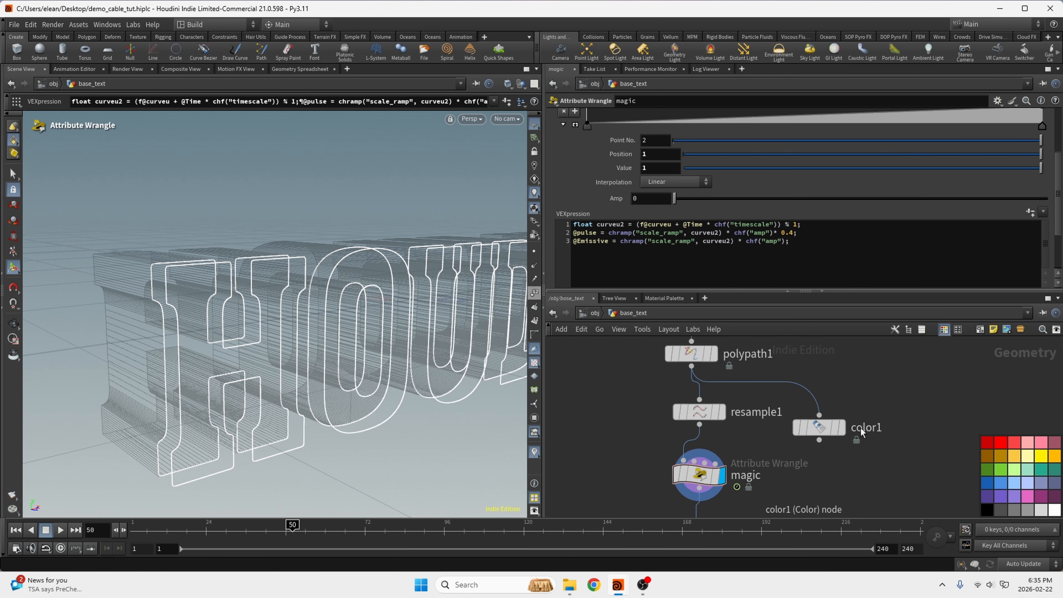
scroll(860, 428, up, 1)
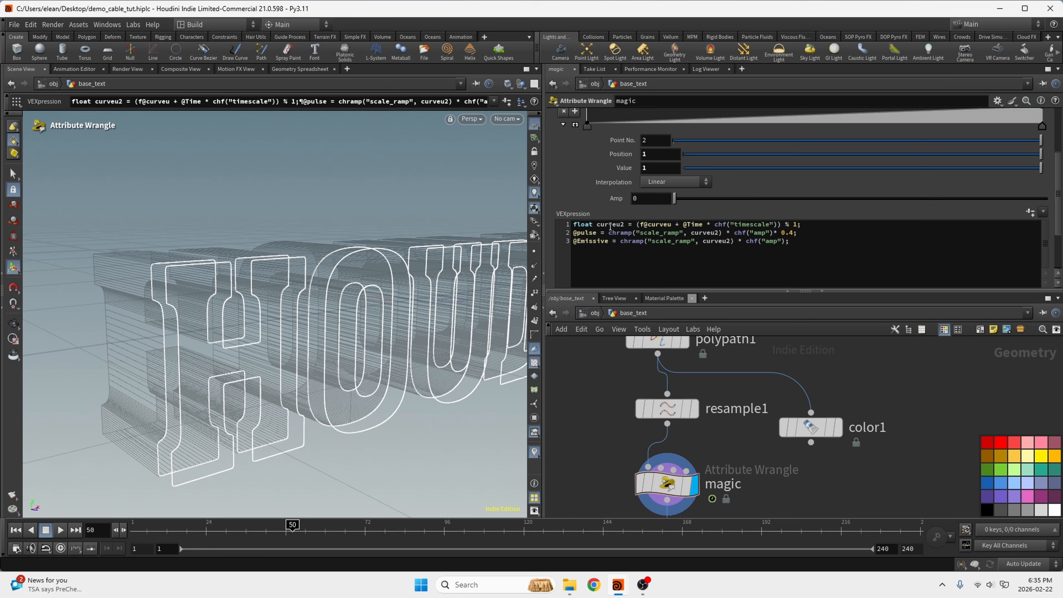
click(600, 228)
click(647, 415)
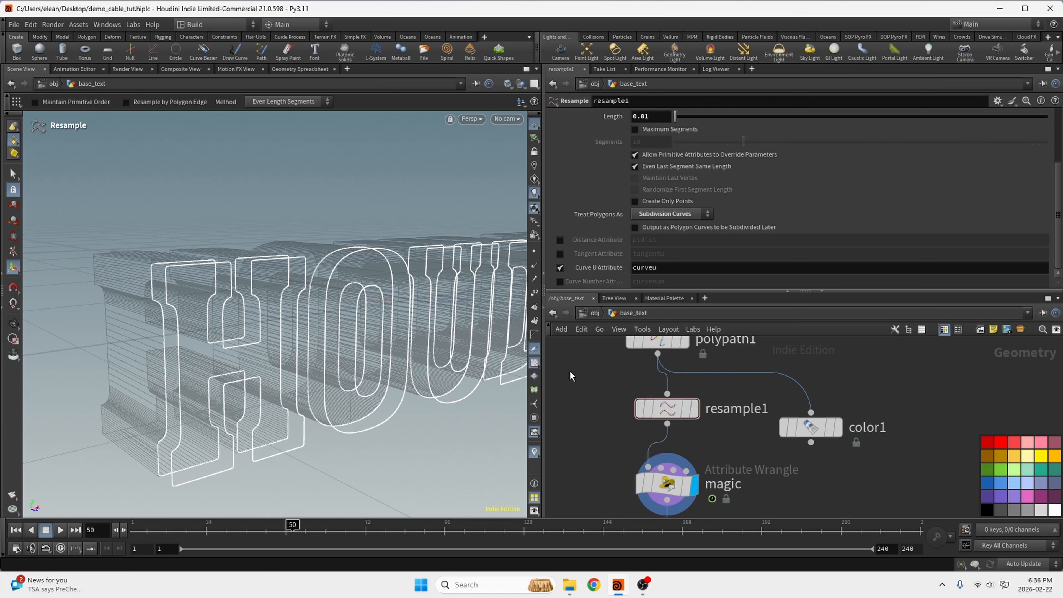
click(667, 484)
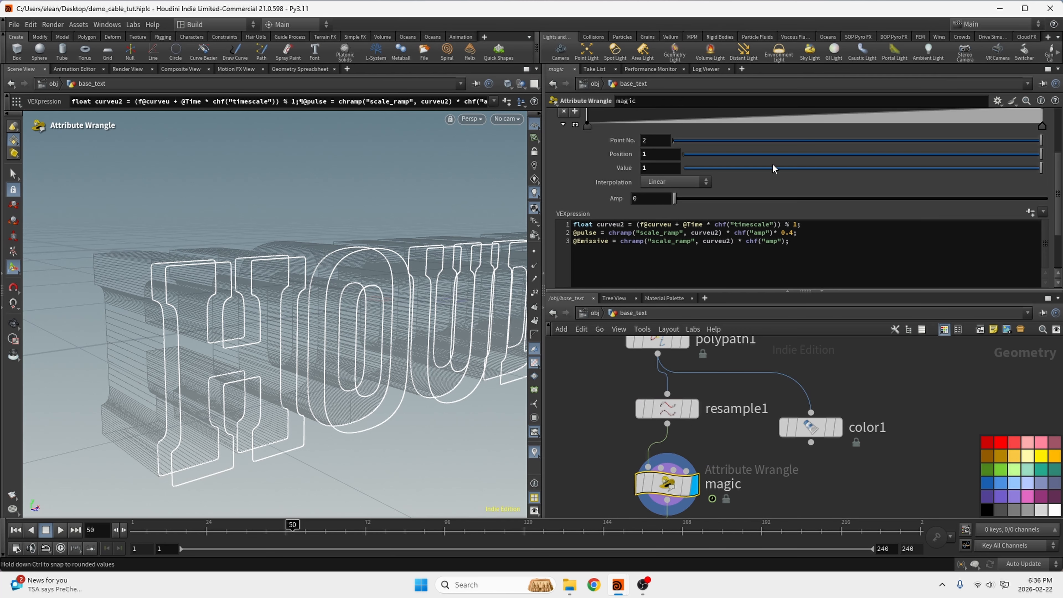
click(619, 226)
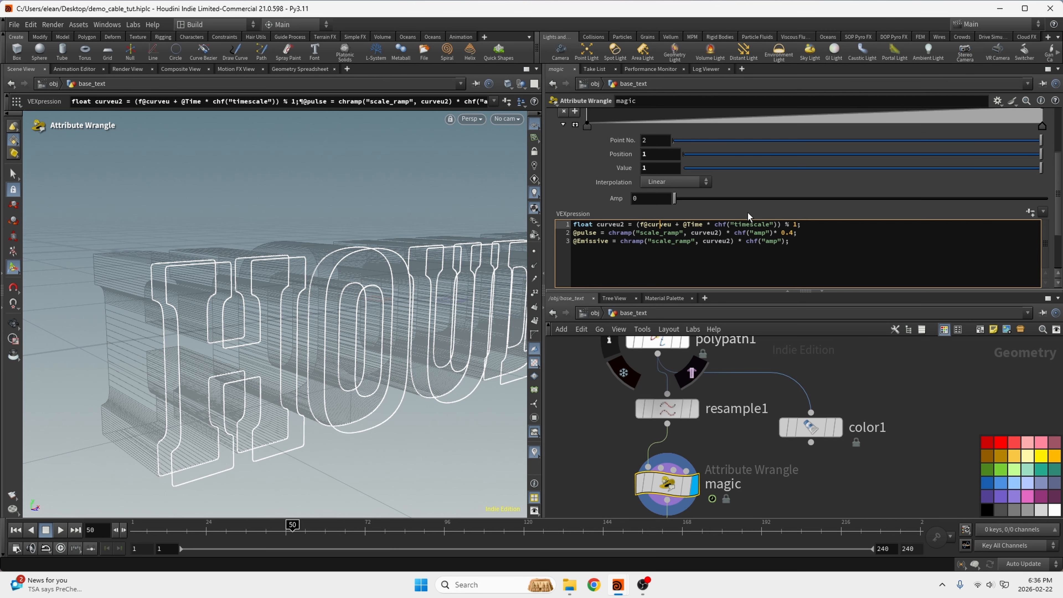
- Raise the magic wrangle's Timescale above zero and set its Amp to 0.08
scroll(737, 231, up, 3)
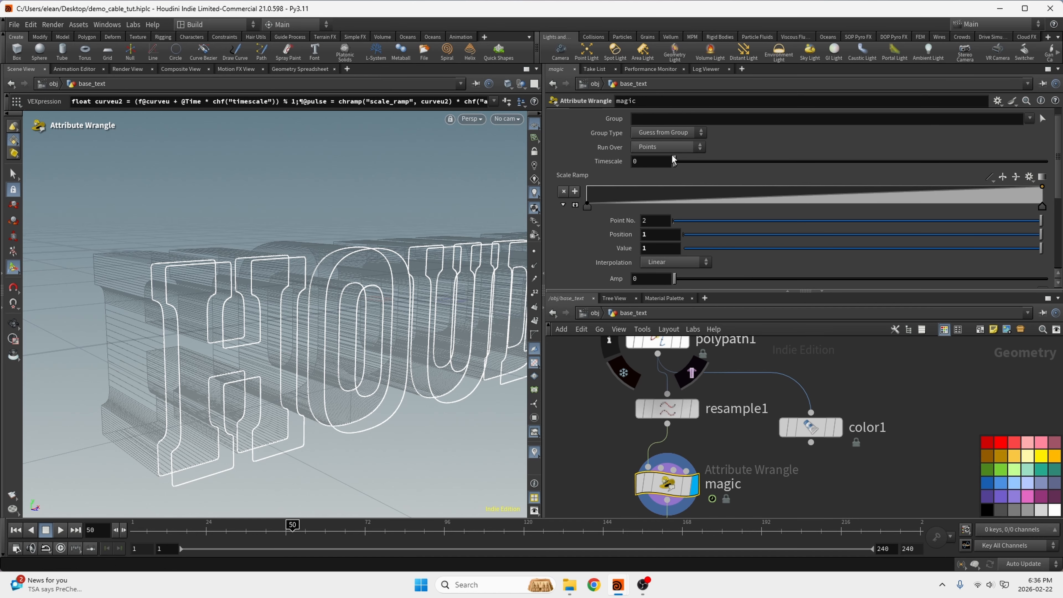
drag(673, 159, 694, 161)
drag(674, 279, 704, 279)
scroll(607, 152, down, 3)
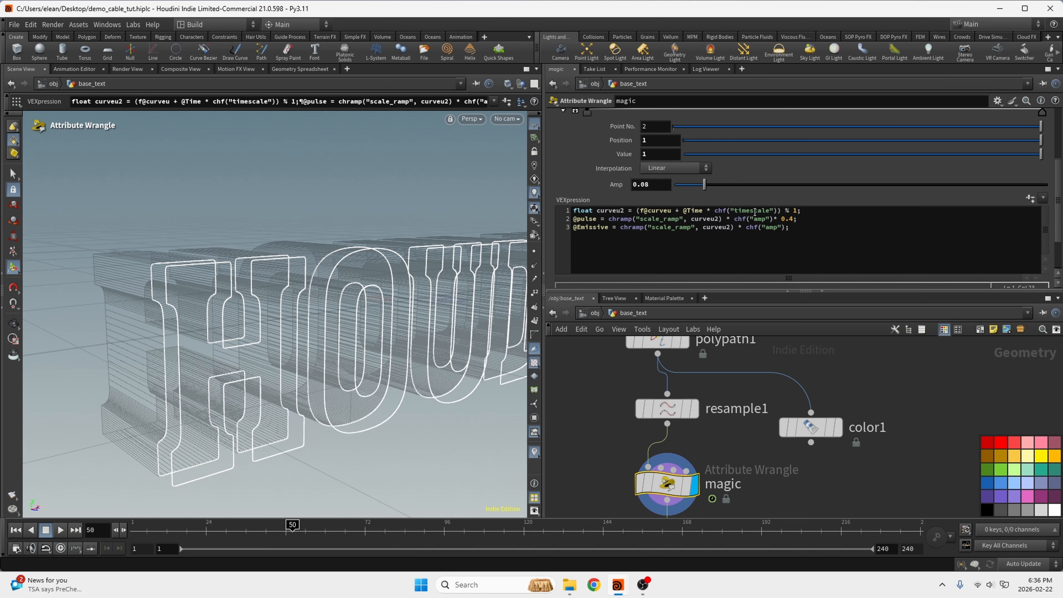
- Add a point to the Scale Ramp at position about 0.187 with value 0
scroll(685, 205, up, 2)
scroll(741, 278, down, 1)
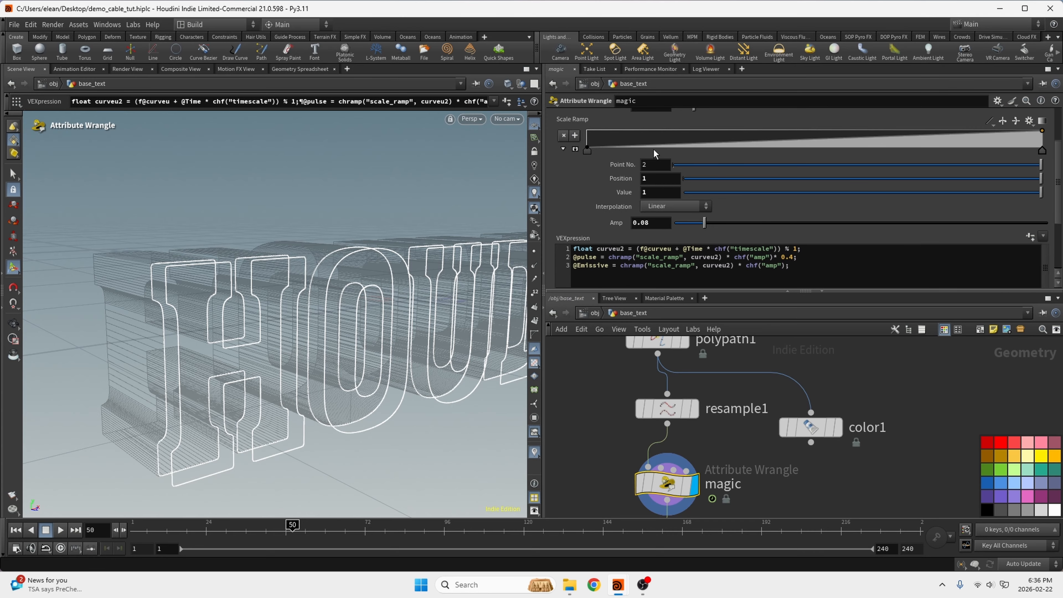
click(666, 146)
drag(666, 146, 672, 150)
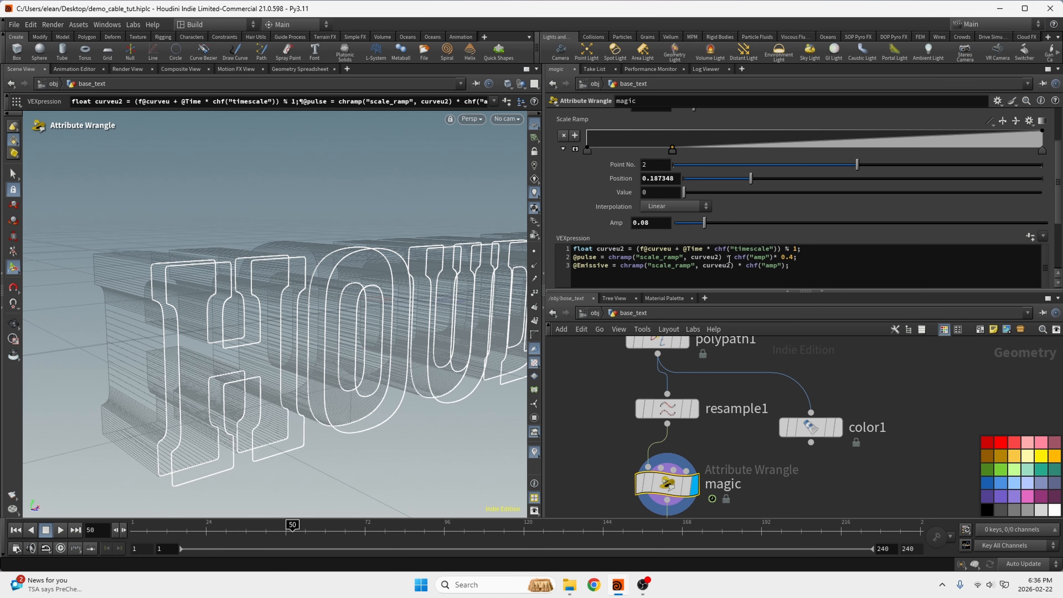
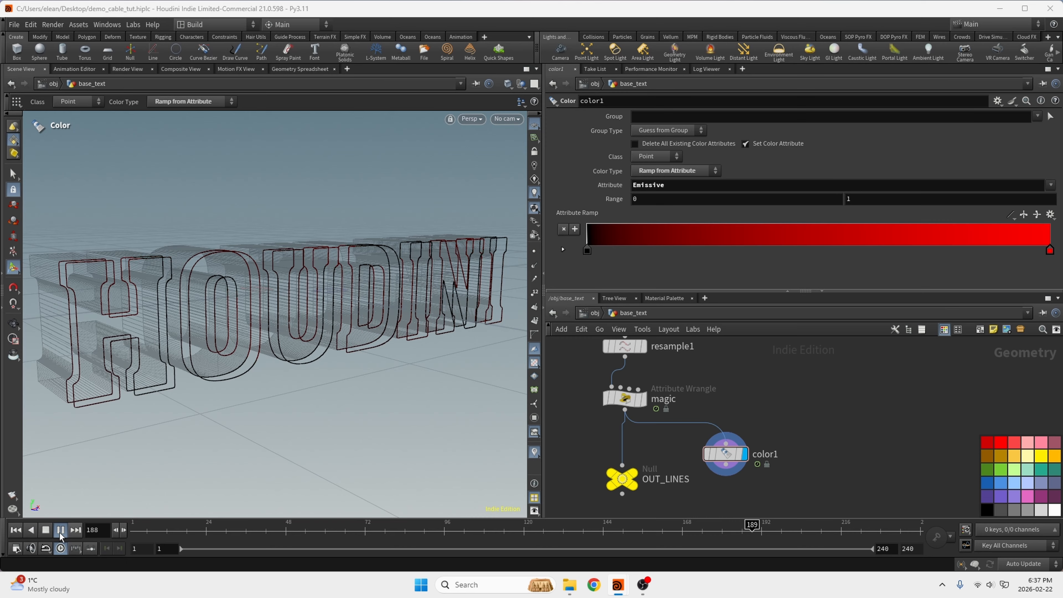
- Stop the playback, scrub through the frames to check the Emissive colours on the outlines, and save the scene
click(46, 530)
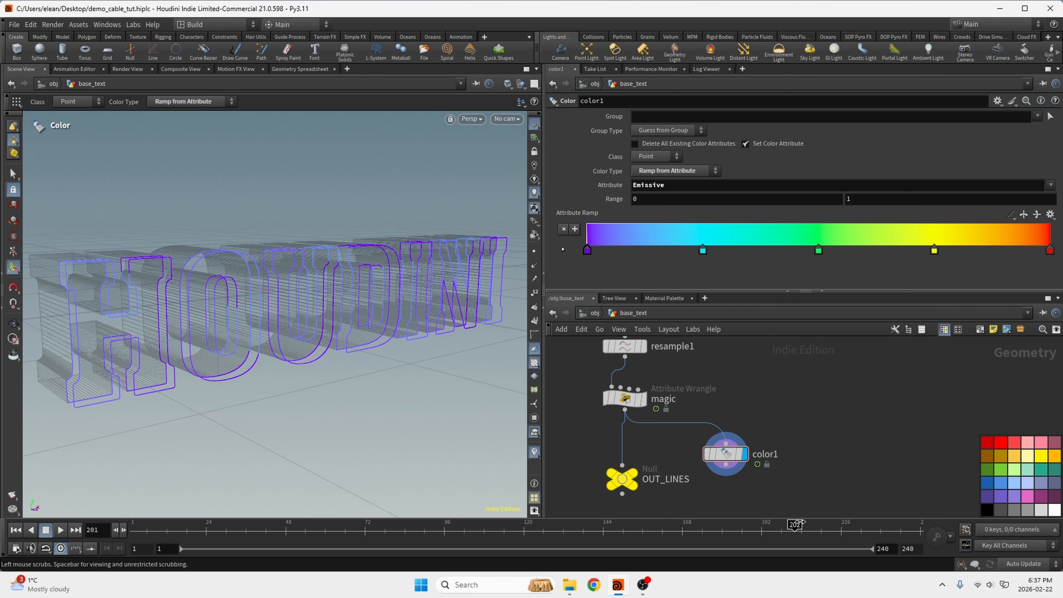
drag(784, 529, 49, 537)
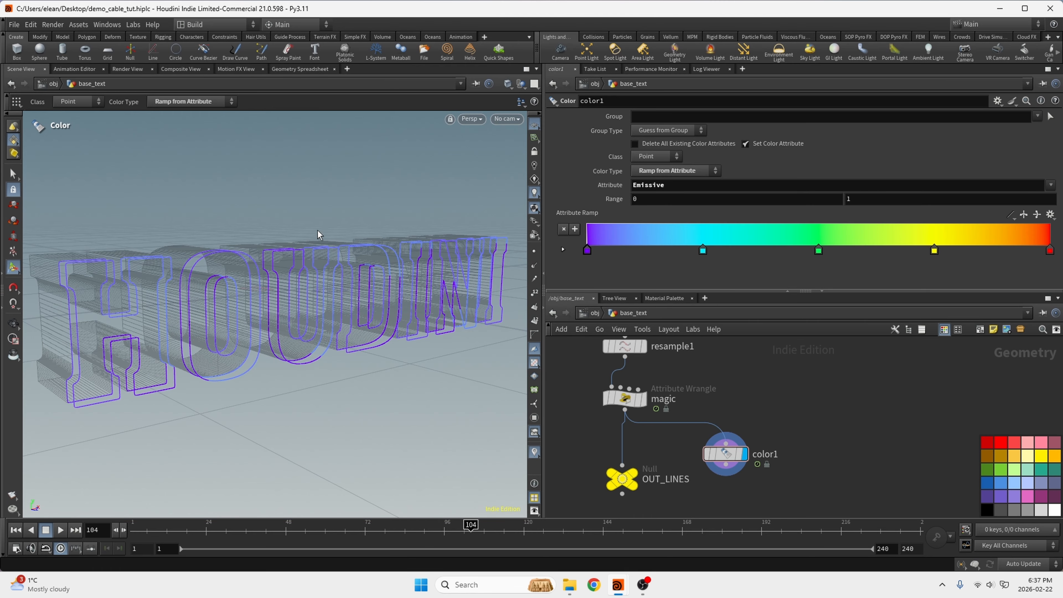
key(ctrl+s)
key(Return)
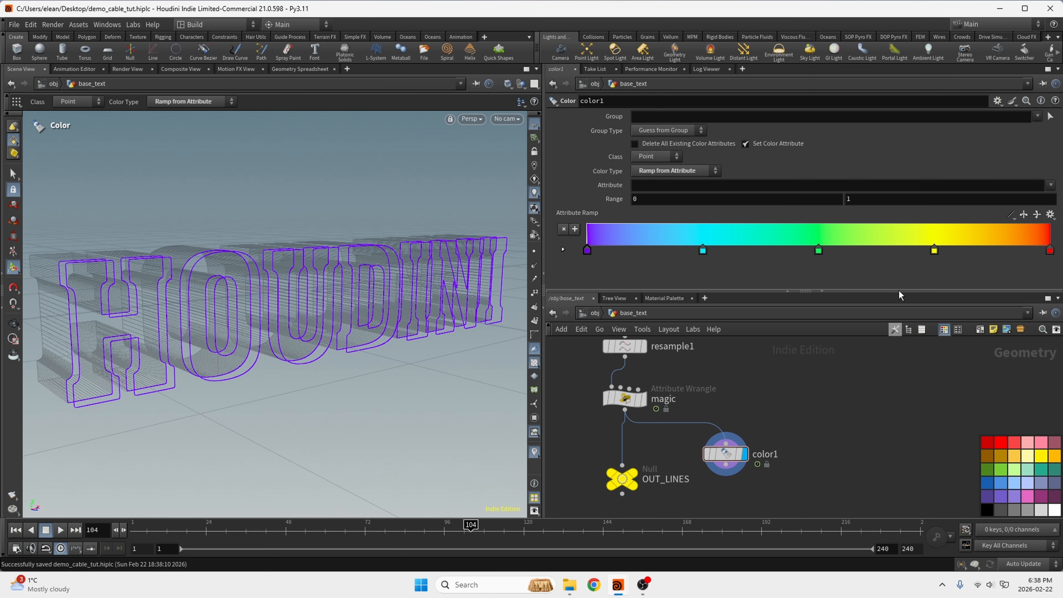
- Set the color1 node's Attribute to pulse and scrub the timeline to frame 227 to check the colours
click(1051, 184)
click(1034, 227)
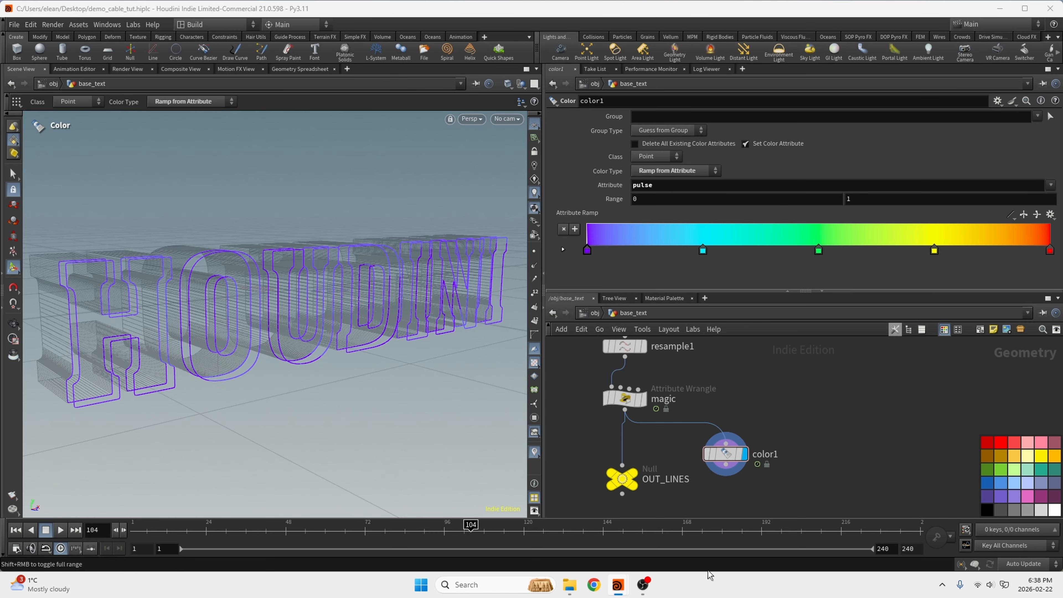
drag(212, 529, 877, 527)
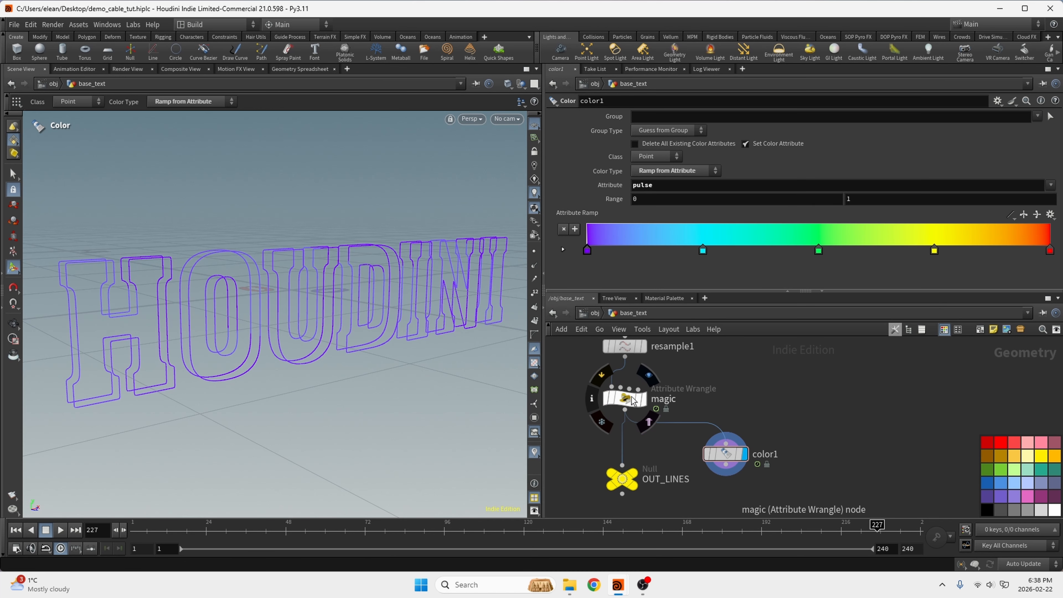
- Add a low point at position about 0.579 to the magic wangle's Scale Ramp and set its interpolation to Bezier
click(619, 399)
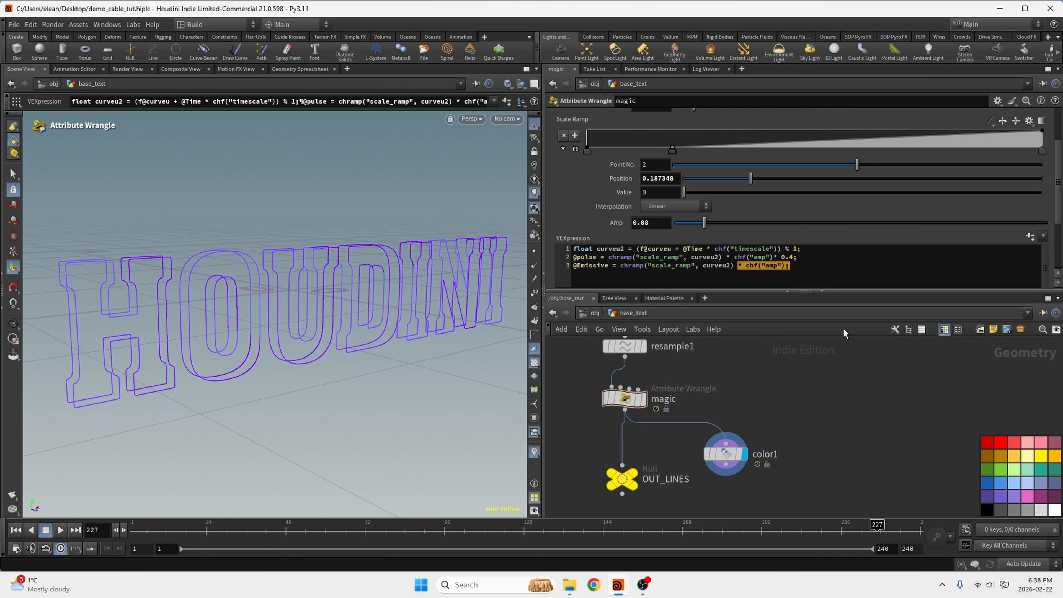
click(755, 270)
click(575, 150)
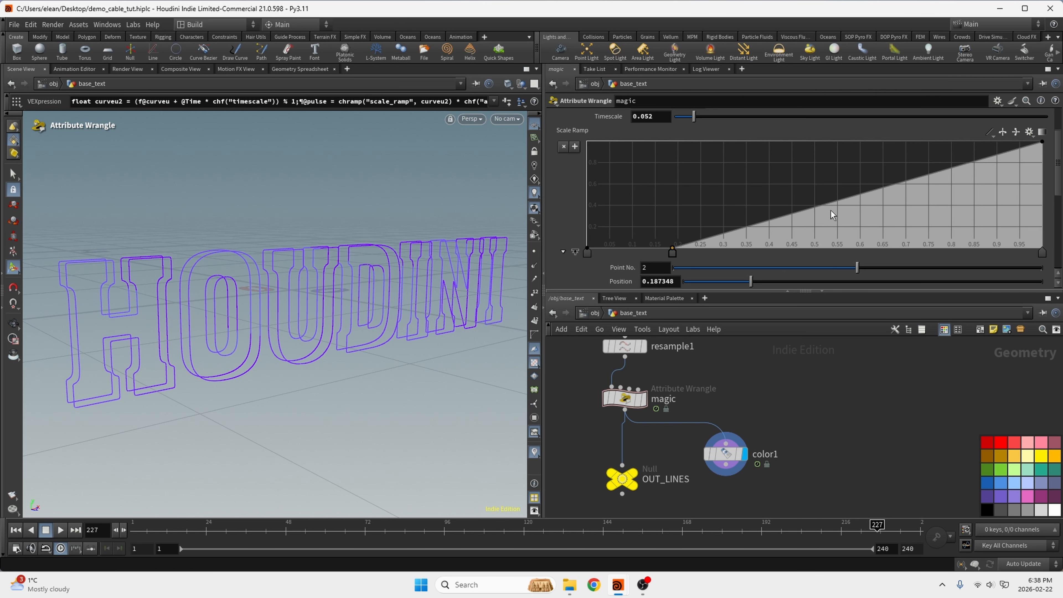
drag(832, 214, 850, 223)
click(990, 132)
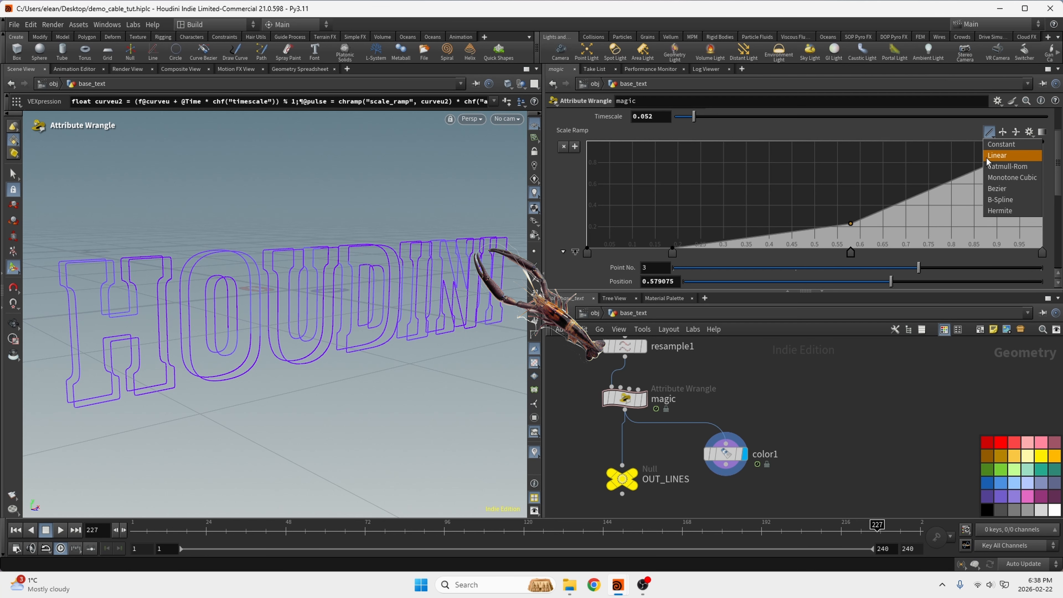
click(1008, 197)
- Raise the magic wrangle's Timescale to about 0.27 and its Amp to 1
scroll(743, 206, up, 2)
scroll(743, 202, up, 1)
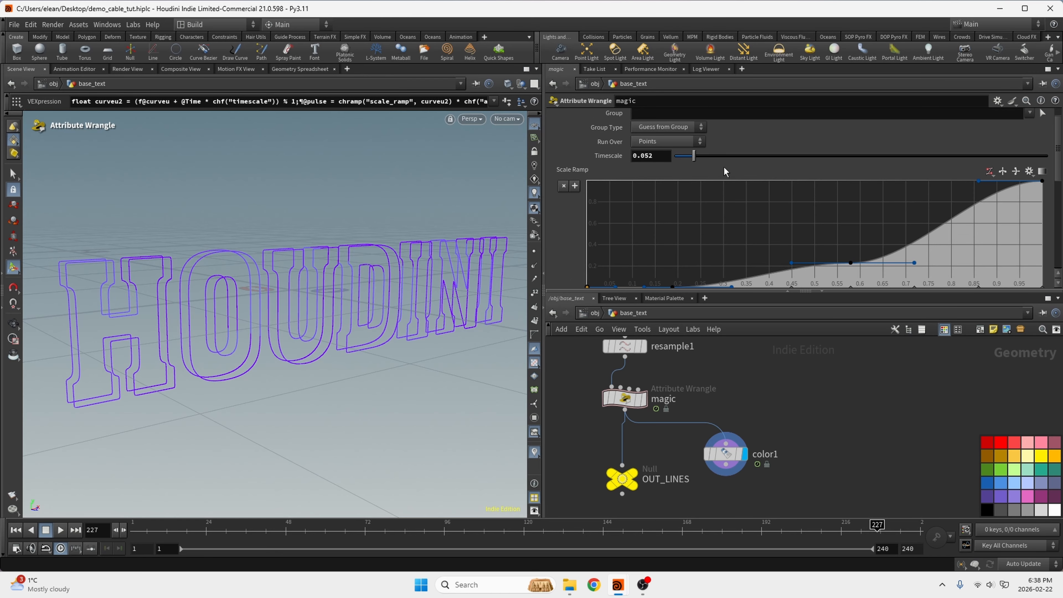
drag(695, 155, 748, 155)
scroll(769, 148, down, 5)
scroll(754, 152, up, 3)
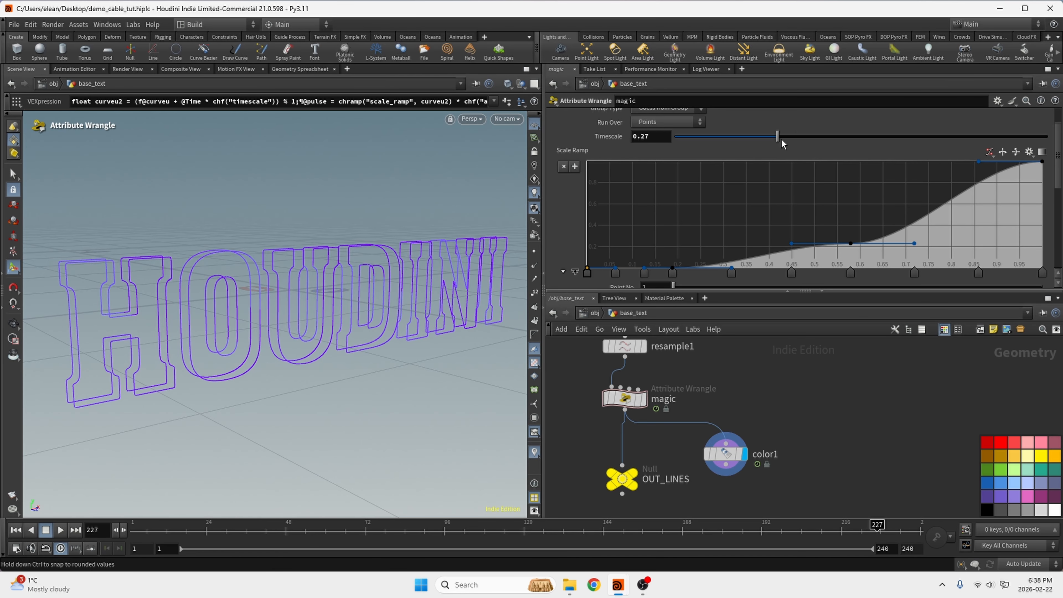
scroll(720, 209, down, 3)
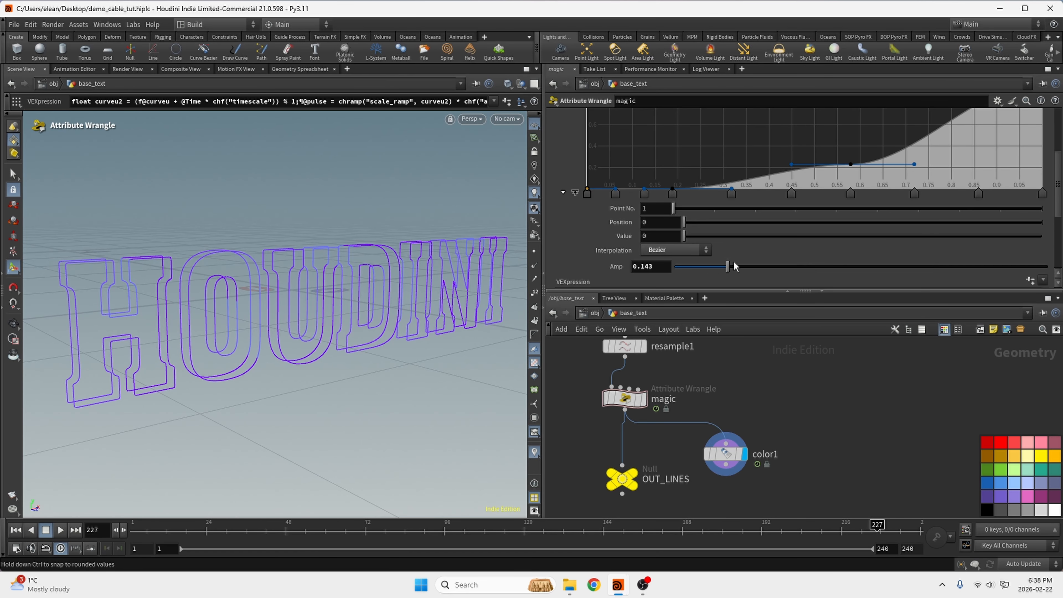
drag(735, 267, 1059, 265)
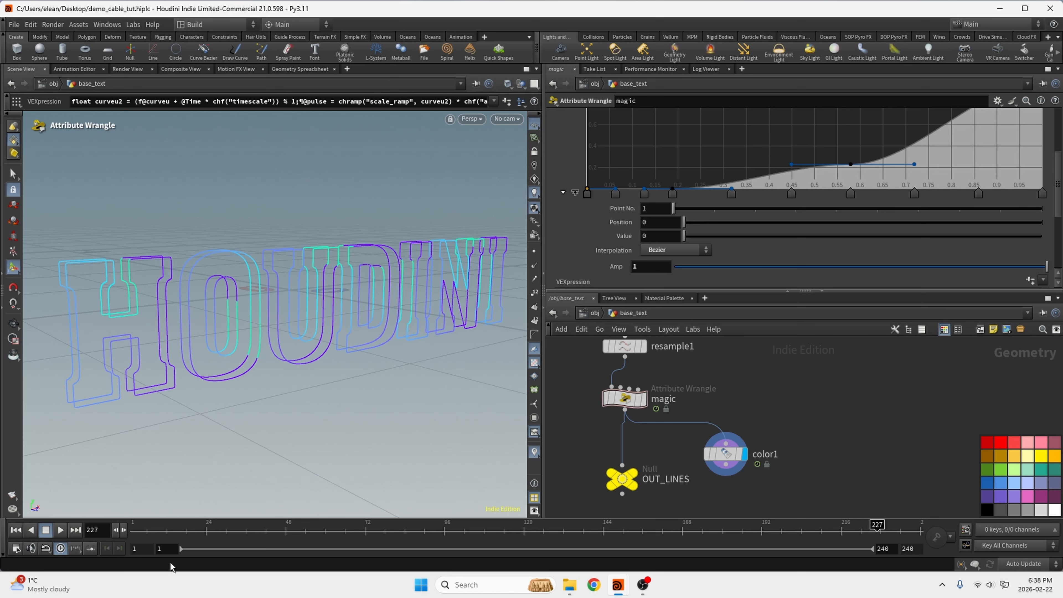
- Reshape magic's Scale Ramp into a hump peaking at about 0.187 and ending at 0 near 0.86, playing the animation to check the pulse
click(61, 530)
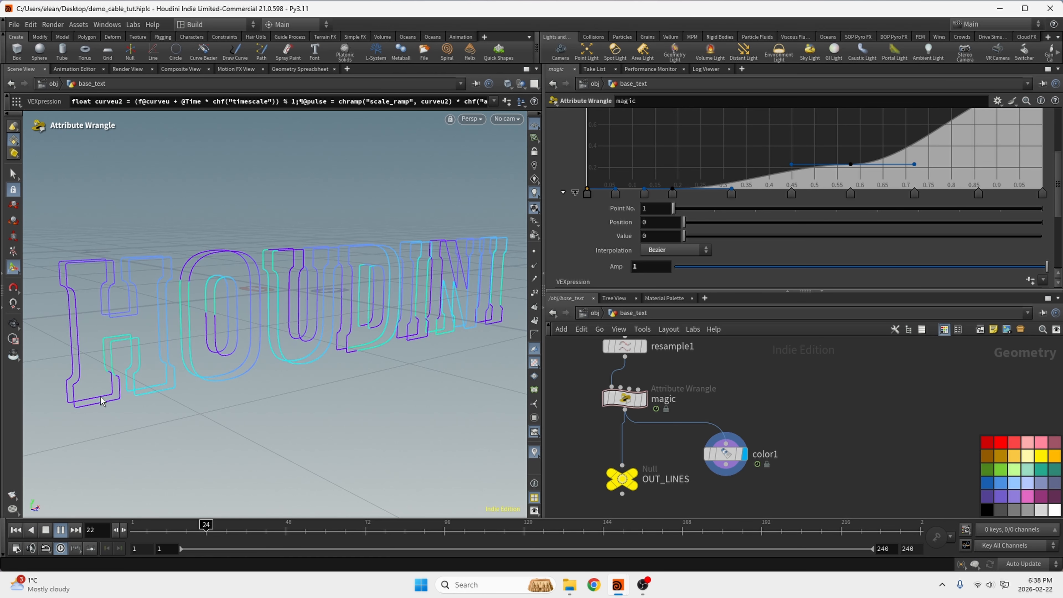
click(725, 453)
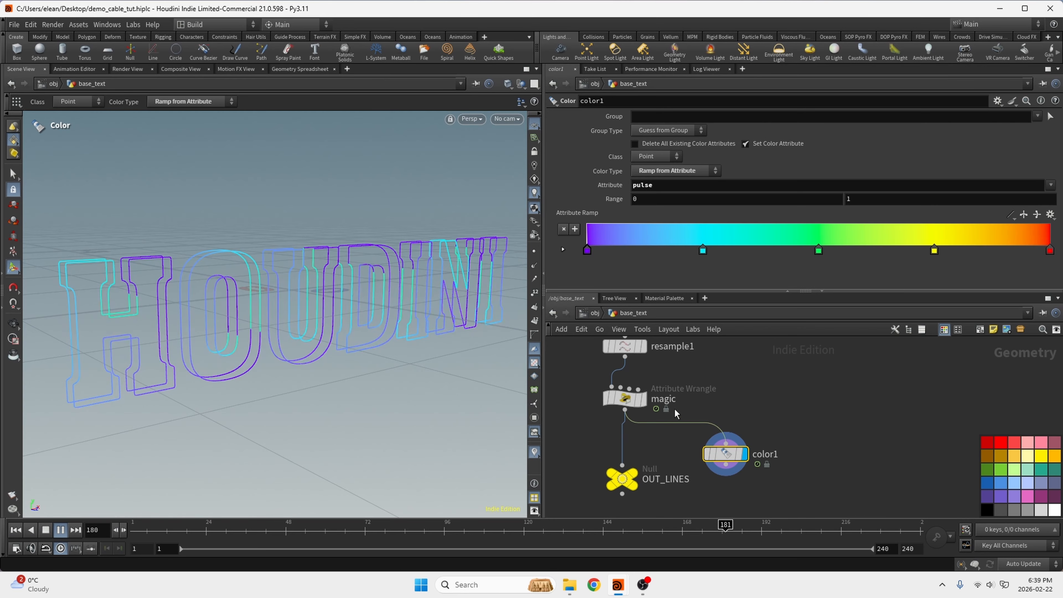
click(625, 398)
click(807, 174)
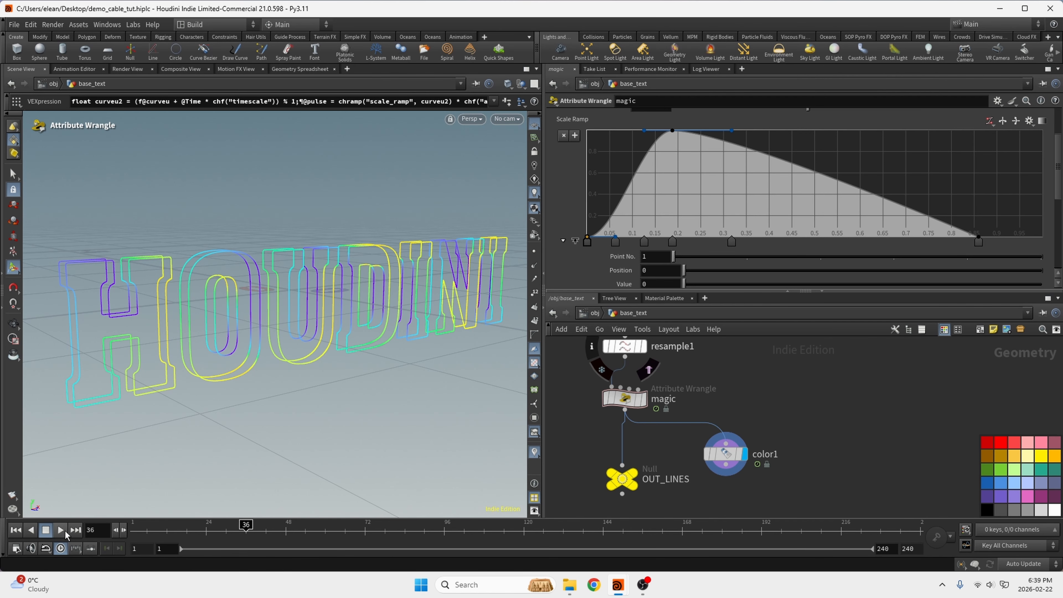
click(61, 531)
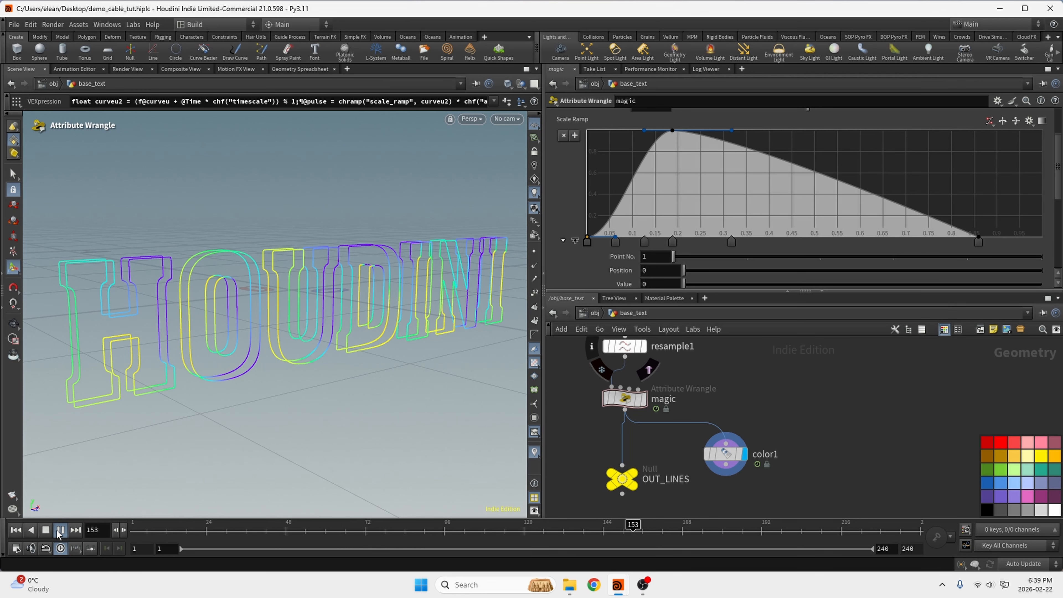
click(46, 530)
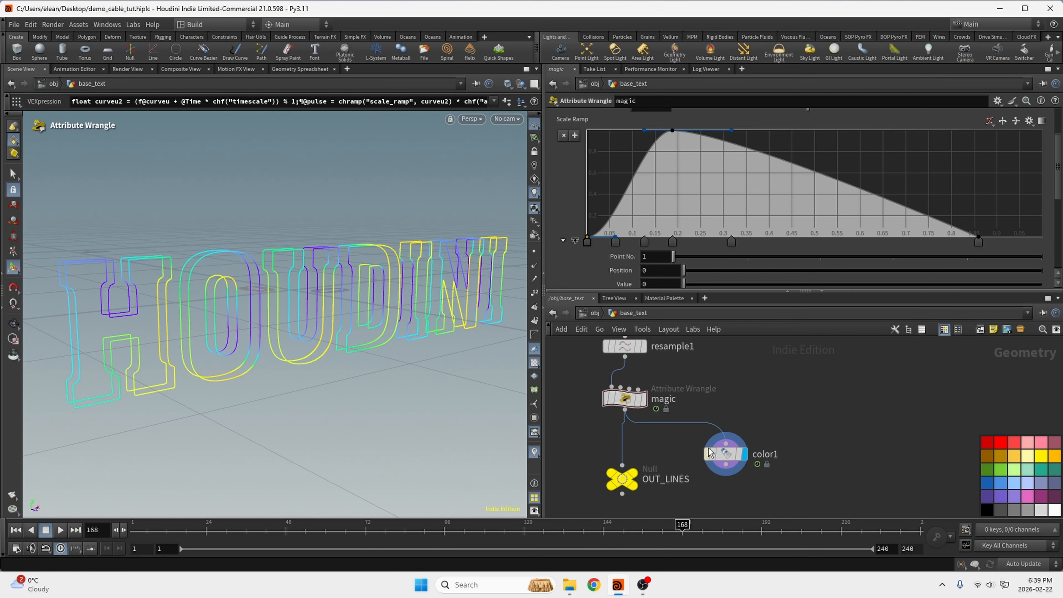
- Insert the color1 node between magic and OUT_LINES and rename it color_PULSE
drag(709, 453, 605, 443)
scroll(645, 411, up, 5)
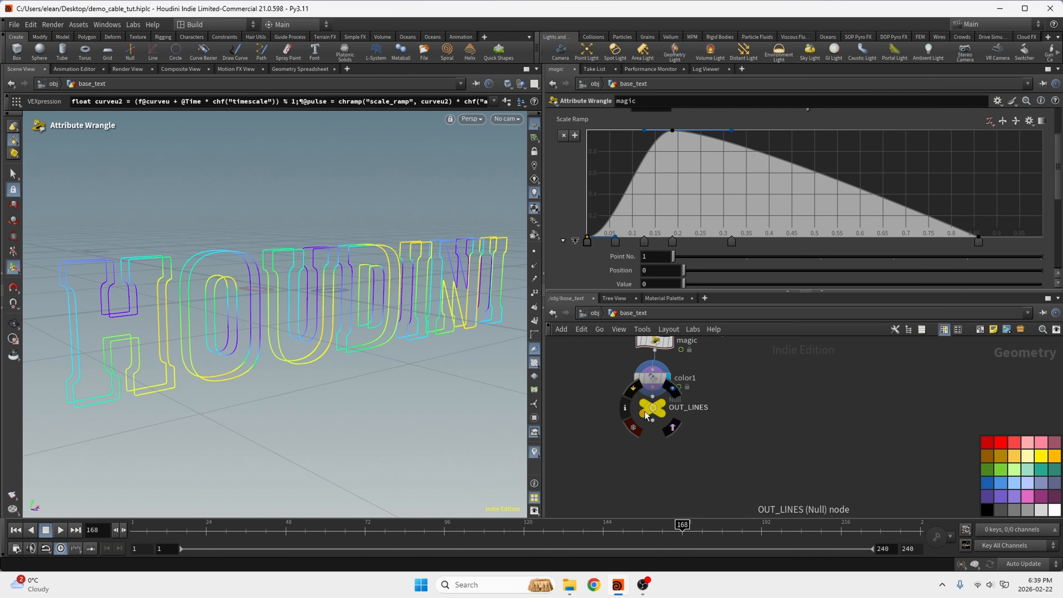
click(655, 376)
double_click(729, 388)
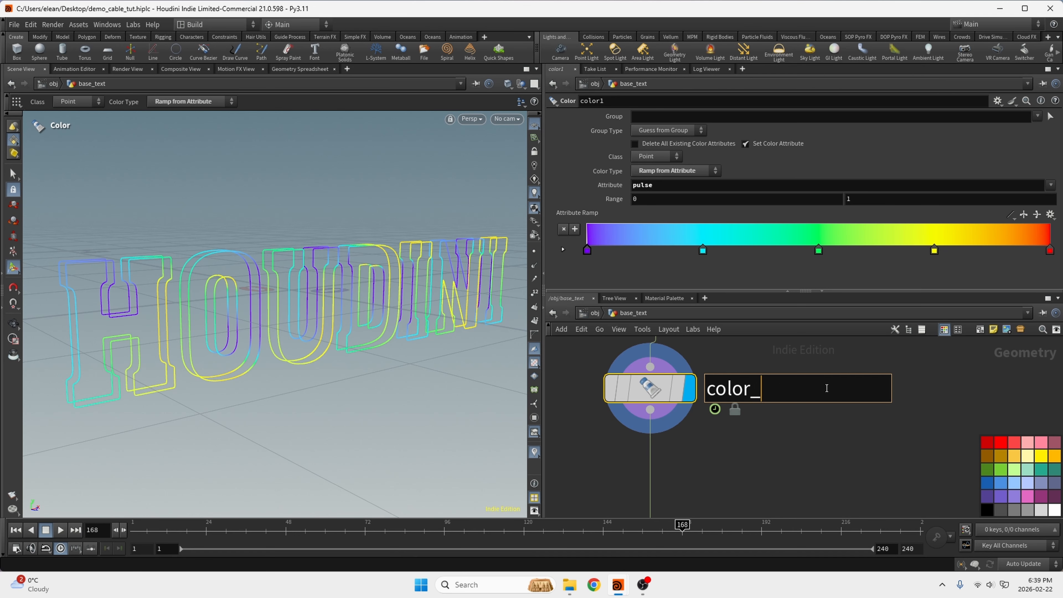
text(color_PULSE)
key(Return)
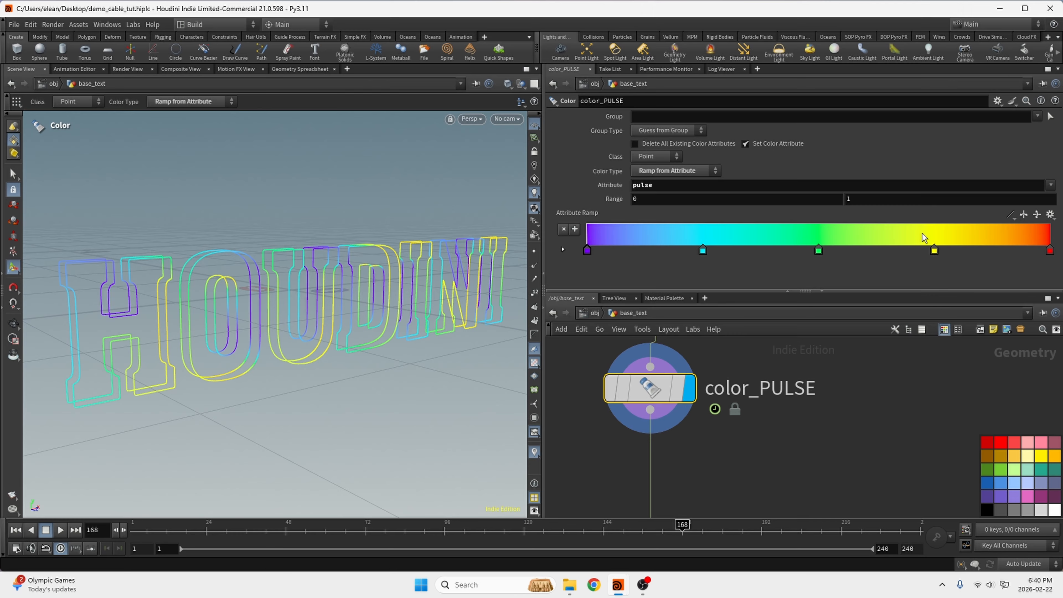
- Delete the cyan and green points from the color_PULSE node's Attribute Ramp
click(702, 252)
key(Delete)
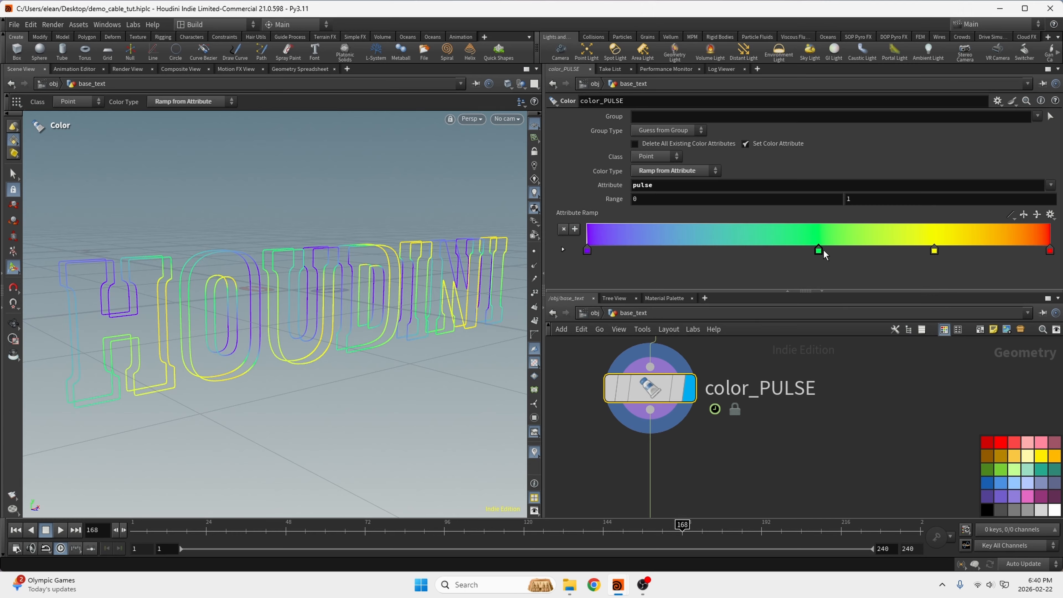
click(820, 252)
key(Delete)
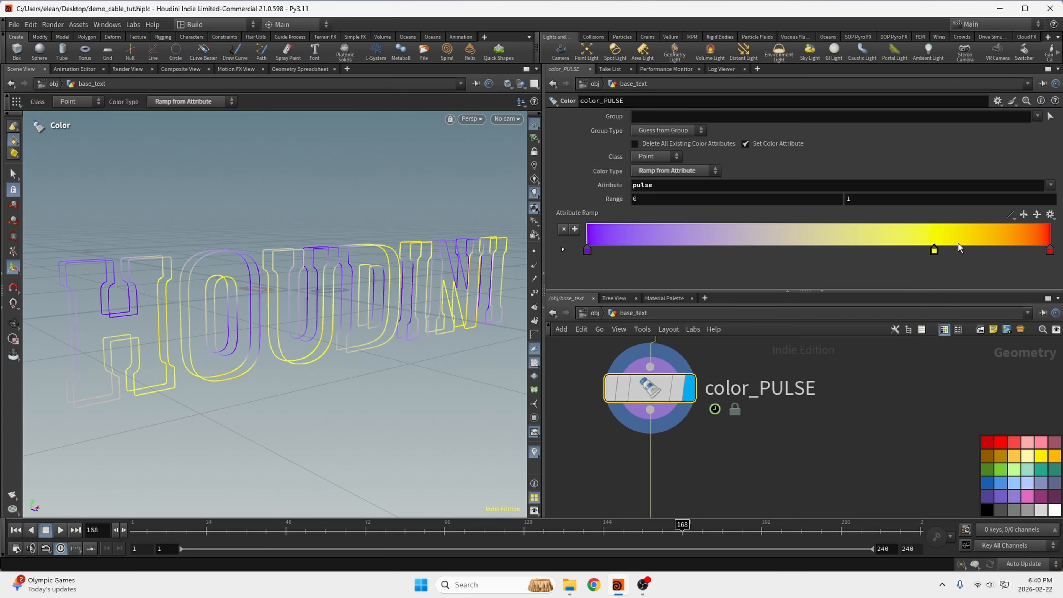
- Move the ramp's red end point to about 0.44 and colour it orange with RGB 1, 0.5, 0
drag(1051, 252, 790, 252)
double_click(789, 251)
click(874, 161)
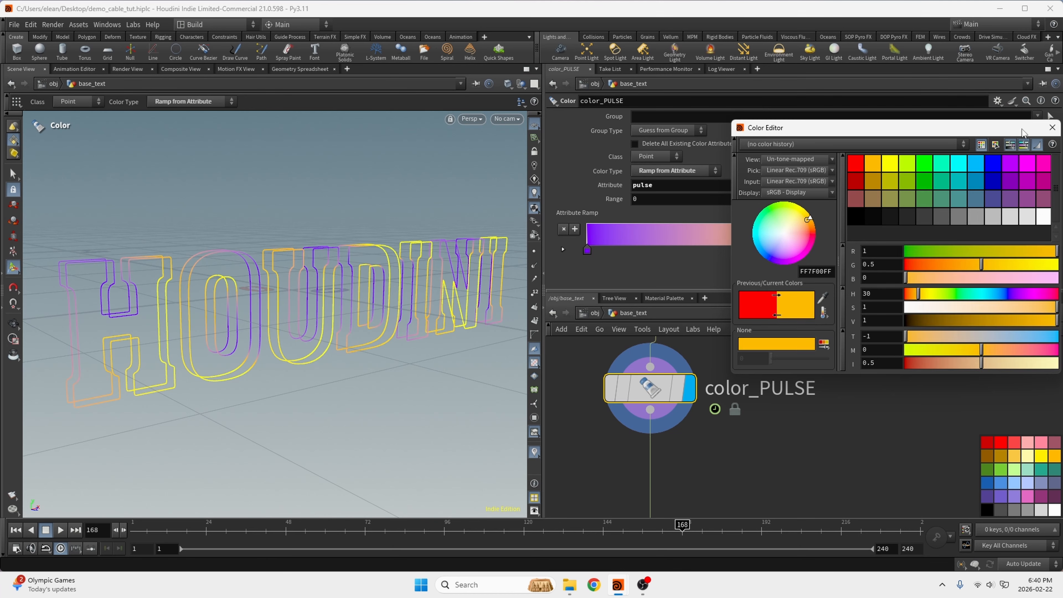
click(1051, 125)
- Recolour the ramp's yellow point orange-red by lowering its green component and raising its red component to full
double_click(935, 249)
click(873, 180)
drag(943, 264, 915, 268)
drag(1008, 248, 1058, 250)
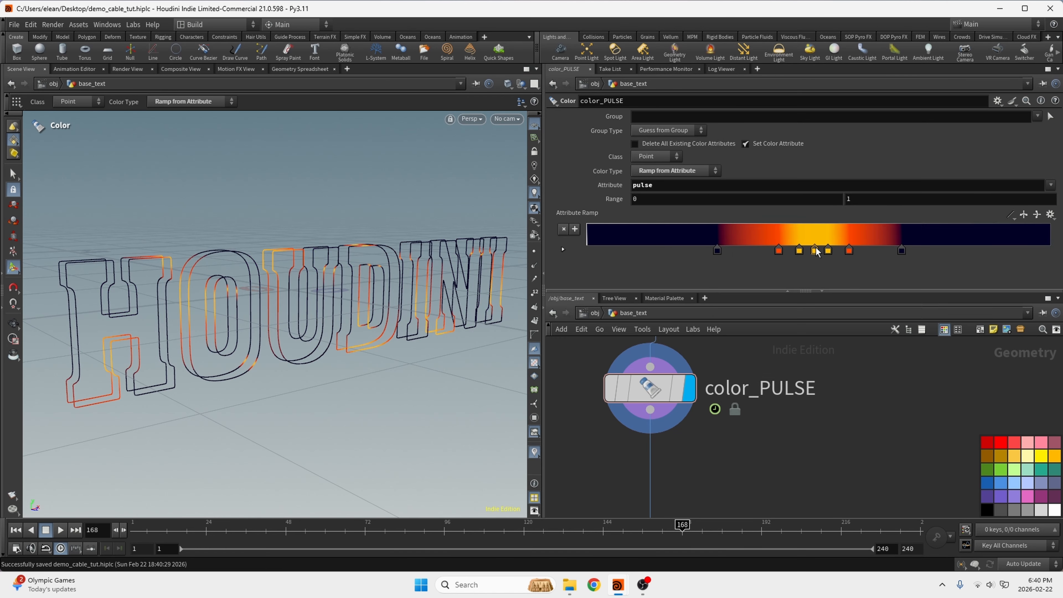
- Recolour the centre orange point of the Attribute Ramp white and play the animation to check the glowing pulse
double_click(815, 251)
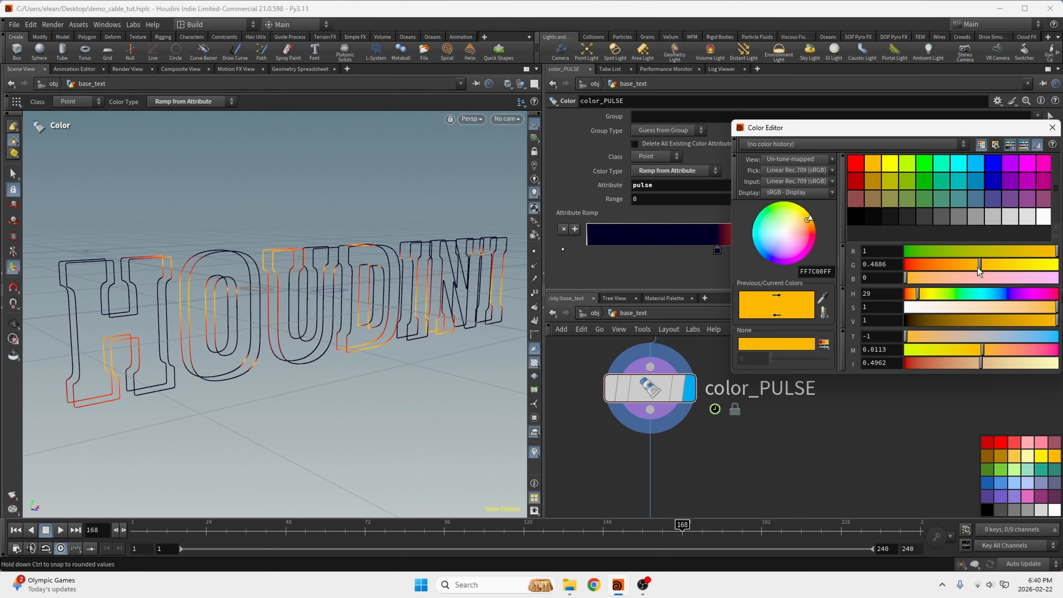
drag(980, 272, 1023, 293)
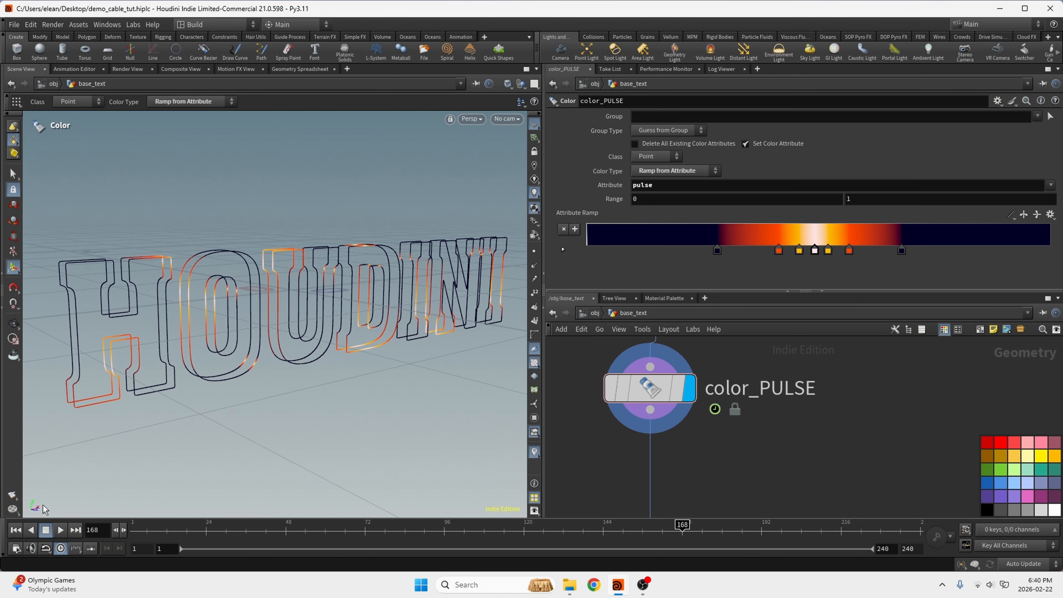
click(60, 530)
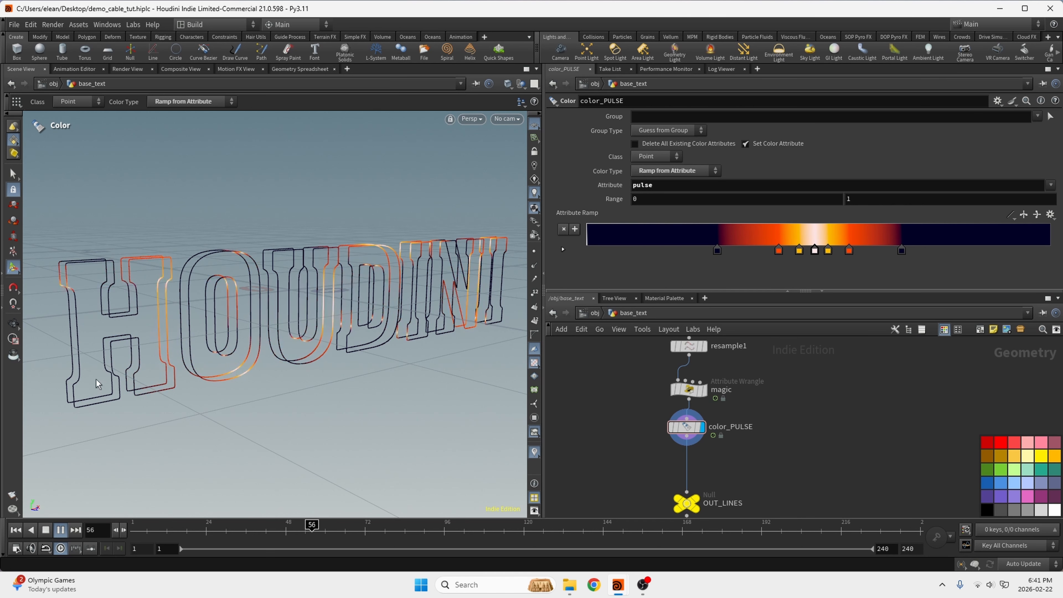
click(47, 534)
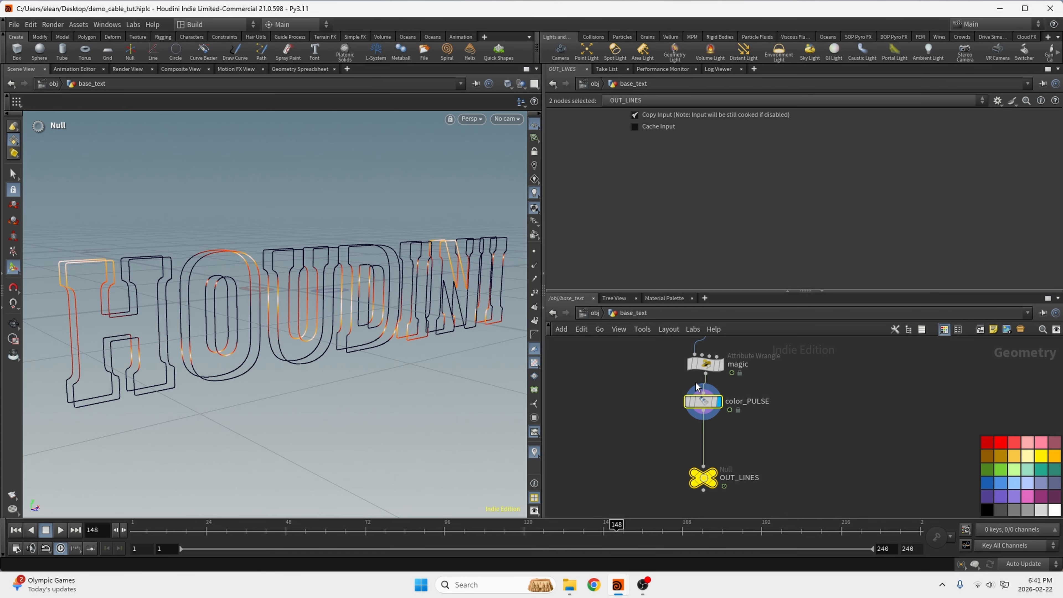
- Move color_PULSE and OUT_LINES further down and insert an Attribute VOP between magic and color_PULSE
drag(703, 401, 705, 461)
key(Tab)
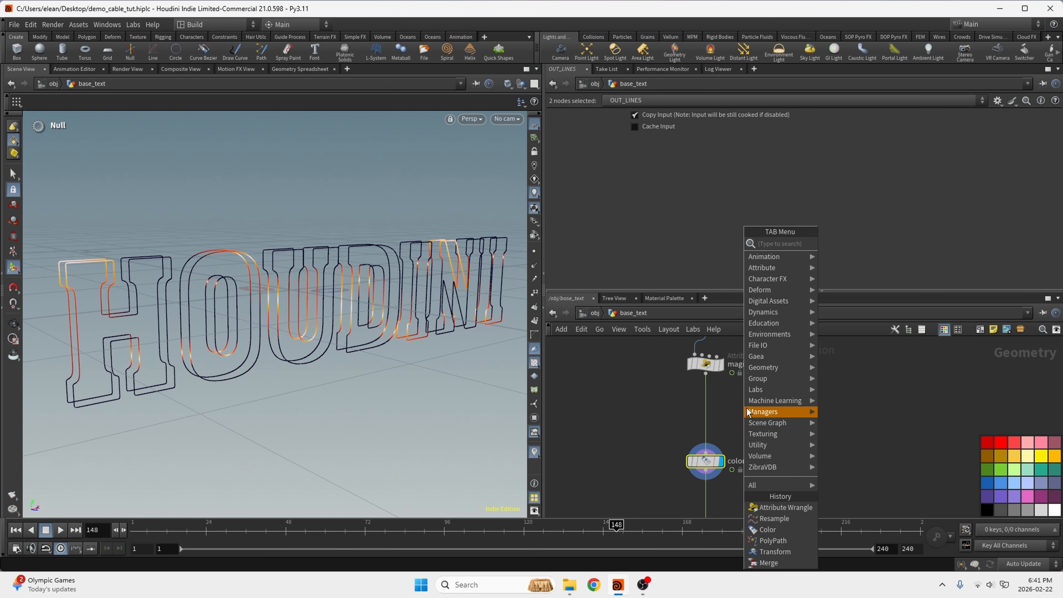
mouse_move(747, 410)
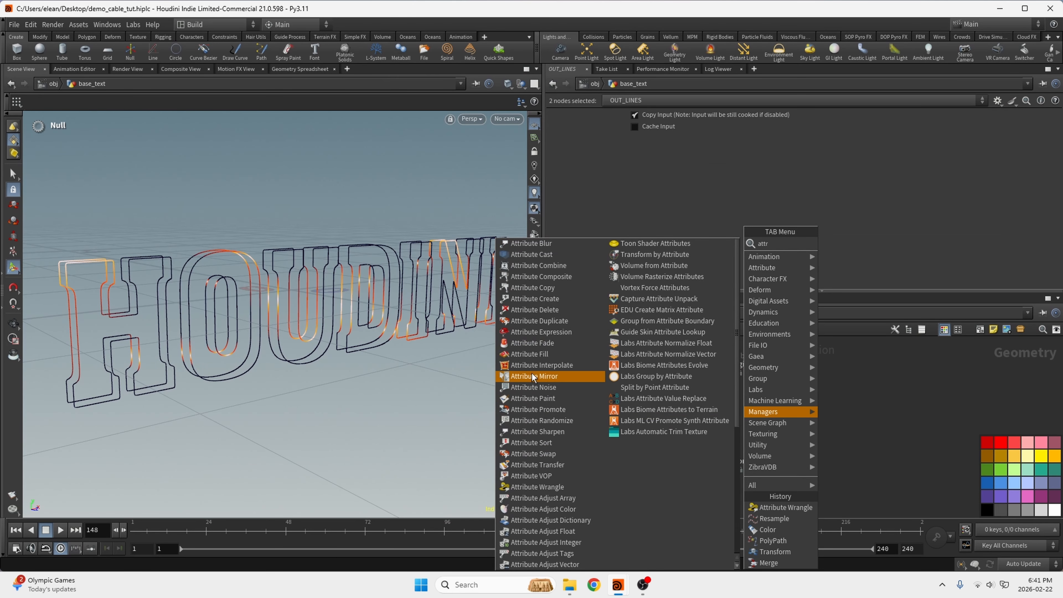
click(544, 376)
click(696, 393)
scroll(714, 407, up, 3)
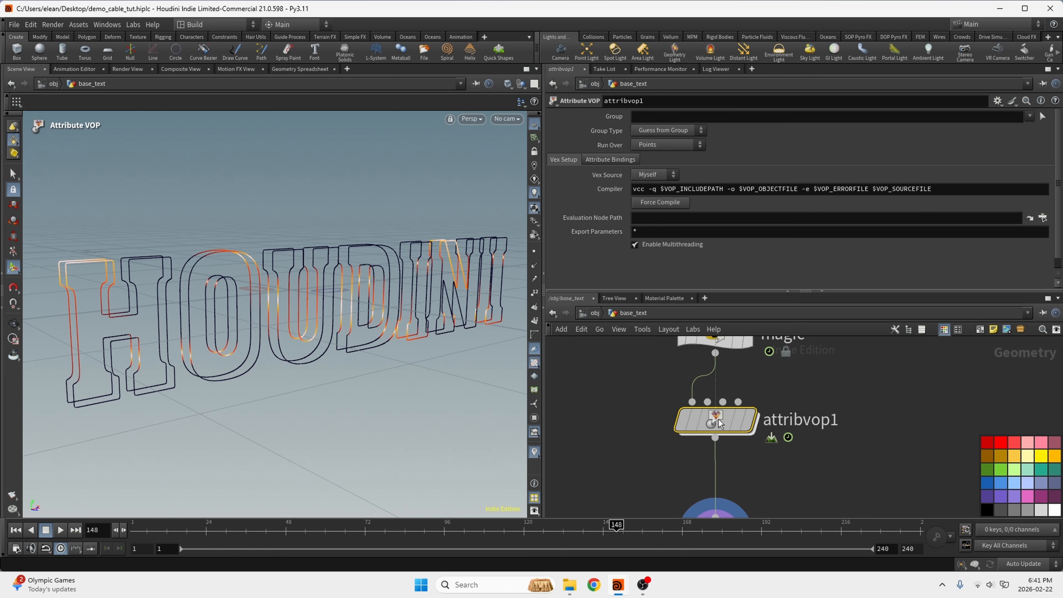
- Rename the Attribute VOP node to edit_pulse_and_emission
double_click(801, 423)
text(edit)
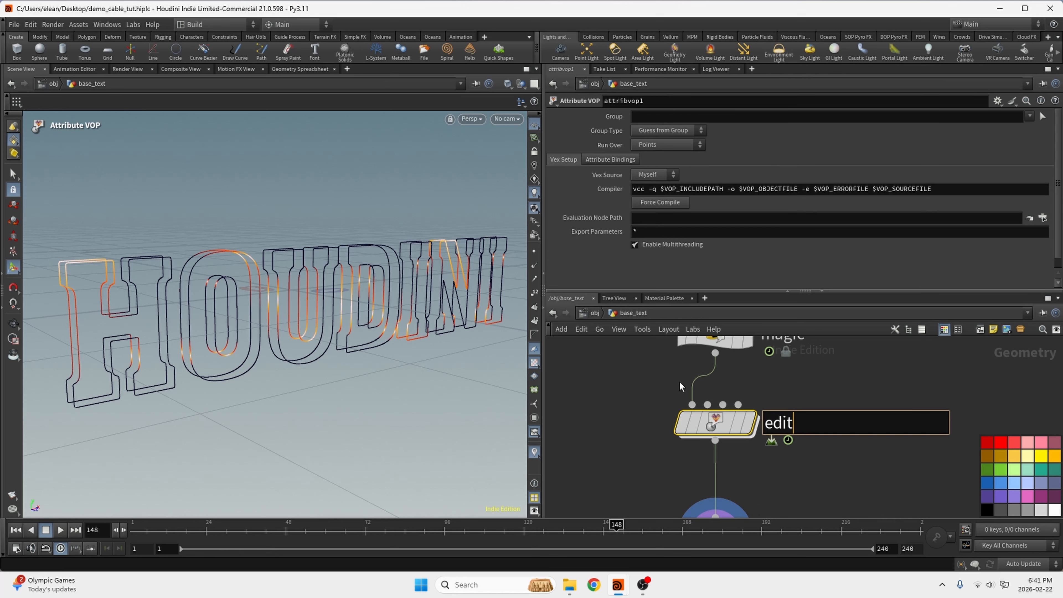
text(_pulse_and_emission)
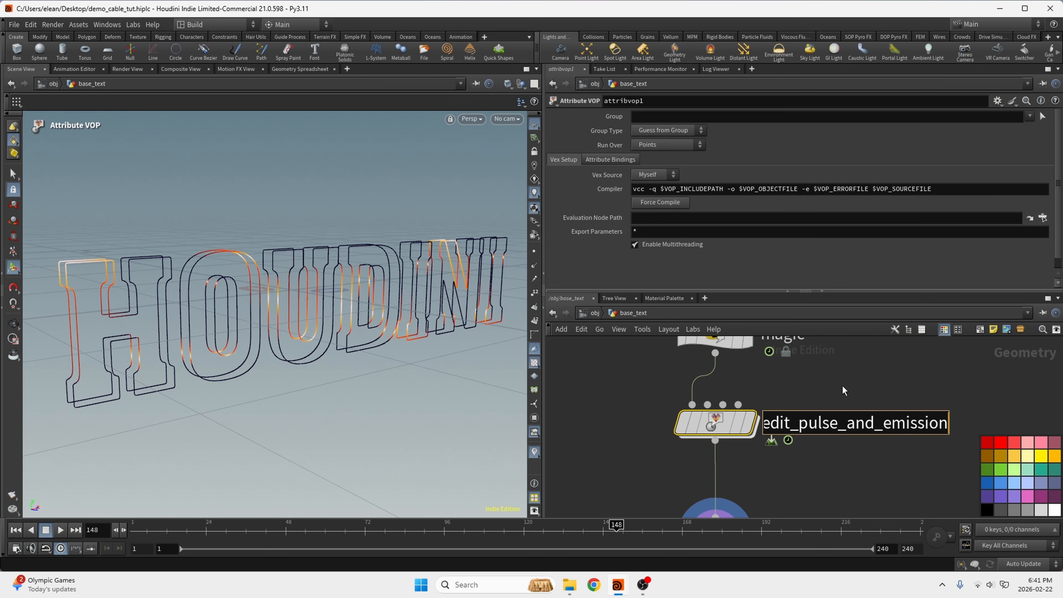
key(Return)
- Inside the edit_pulse_and_emission network, add a Bind node named pulse
double_click(728, 428)
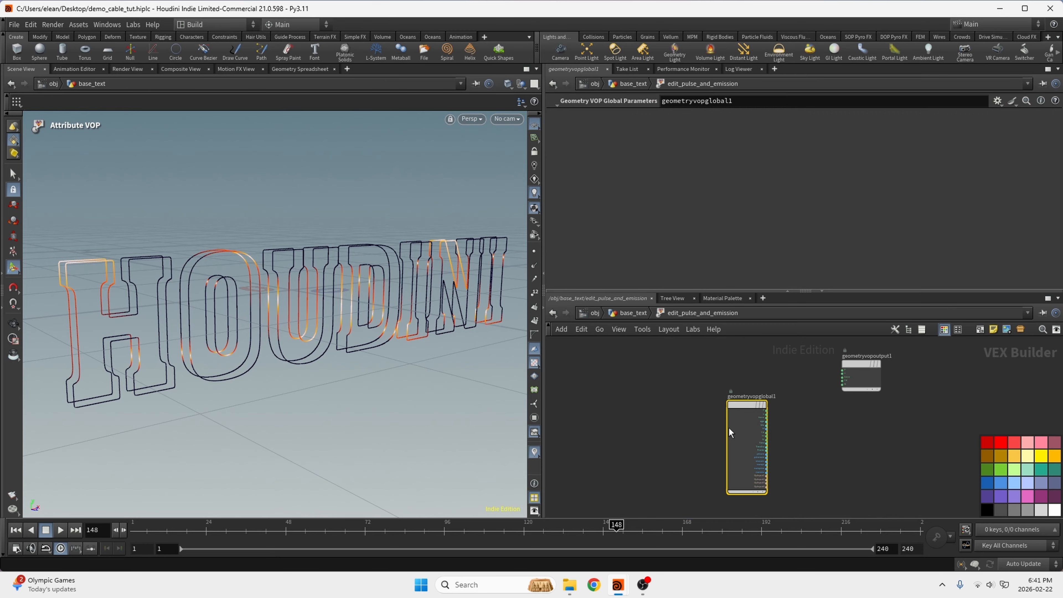
key(Tab)
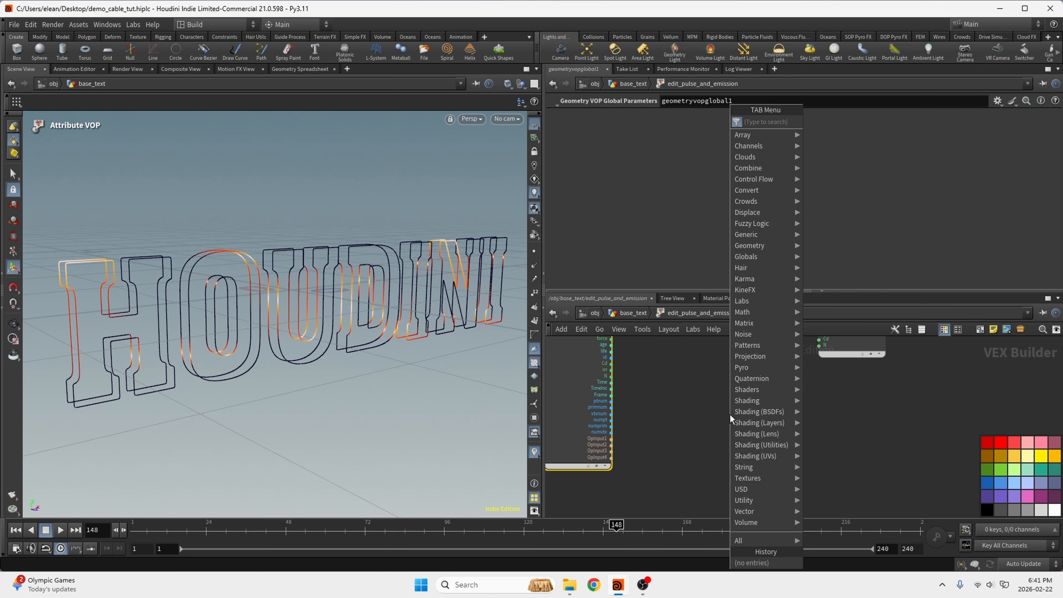
text(bind)
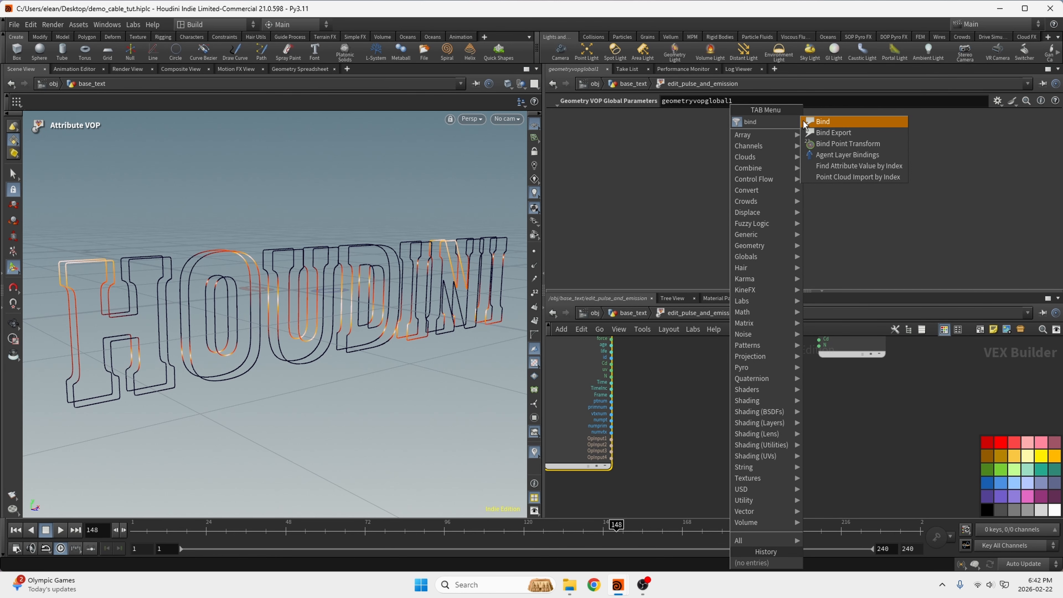
key(Return)
click(715, 399)
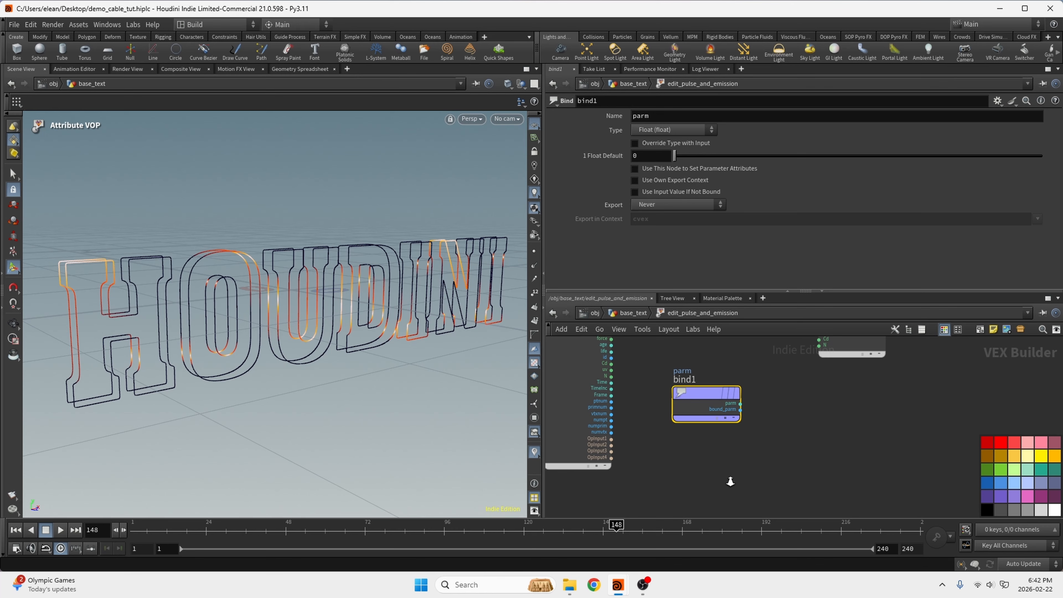
right_drag(730, 481, 741, 476)
- Add a second Bind node below the pulse one and name it emmisive
key(Tab)
click(782, 566)
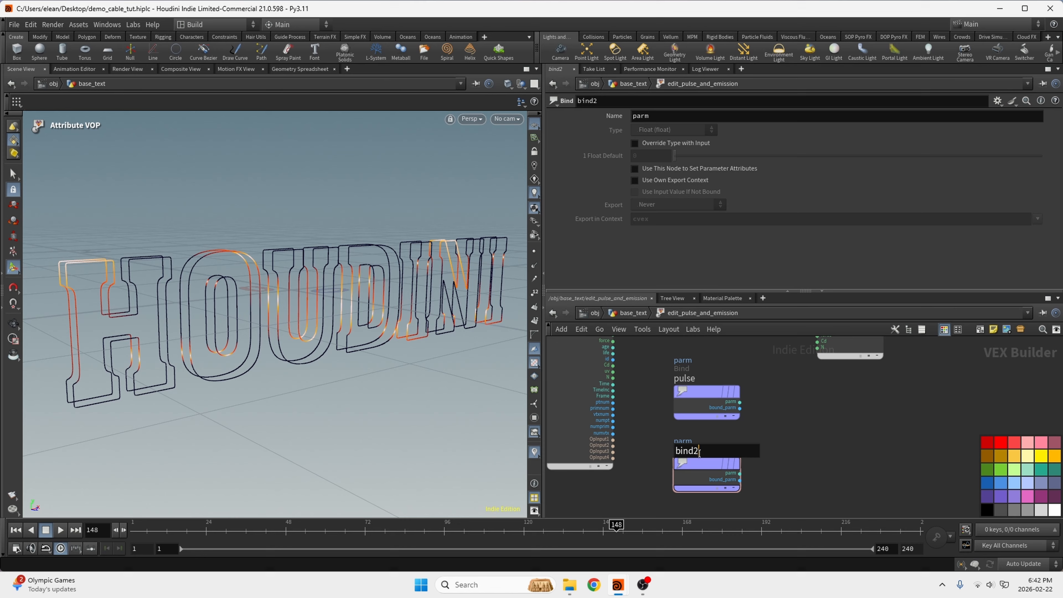
drag(703, 450, 542, 459)
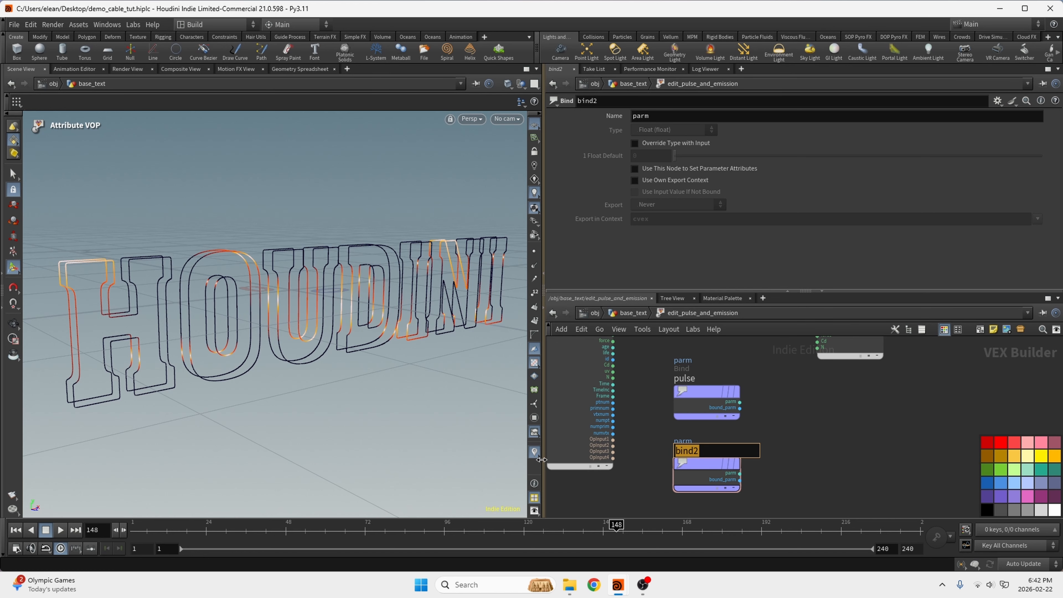
text(emmisive)
key(Return)
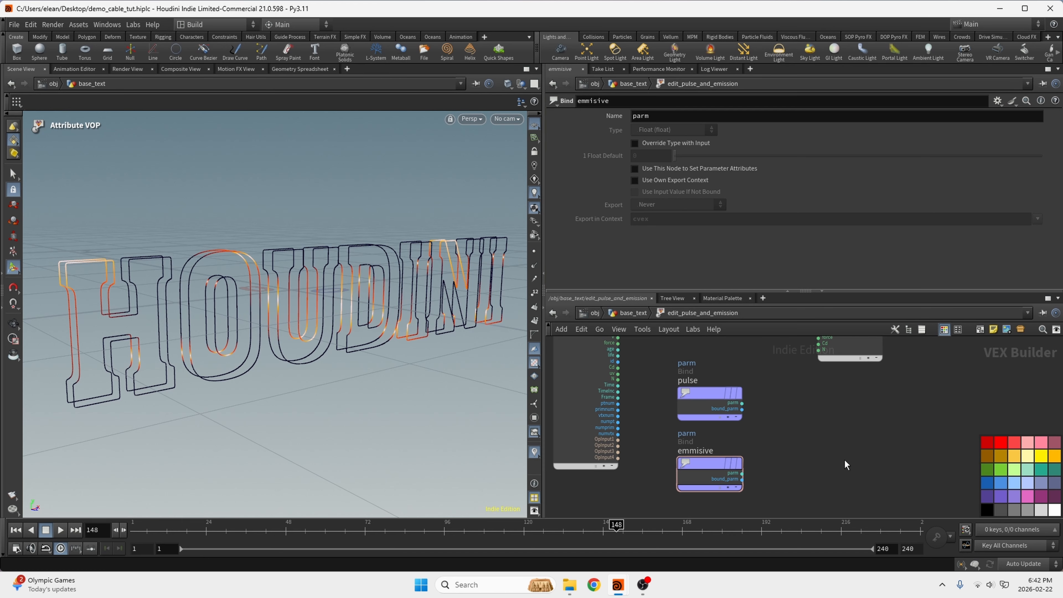
- Wire a Fit Range node followed by a Bind Export node after each of the pulse and emmisive Bind nodes
key(Tab)
text(fit)
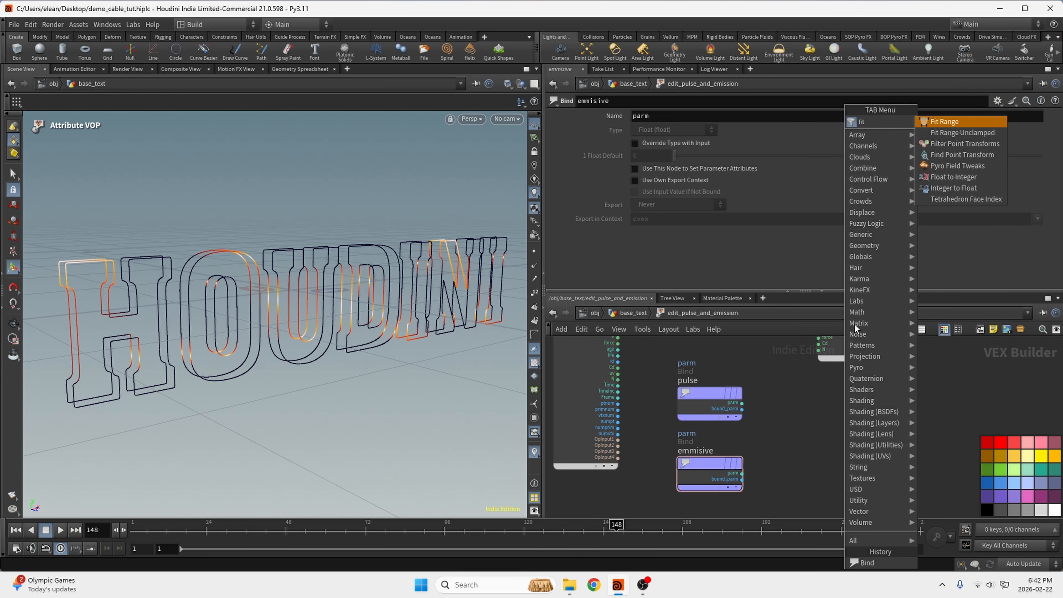
click(957, 125)
click(795, 381)
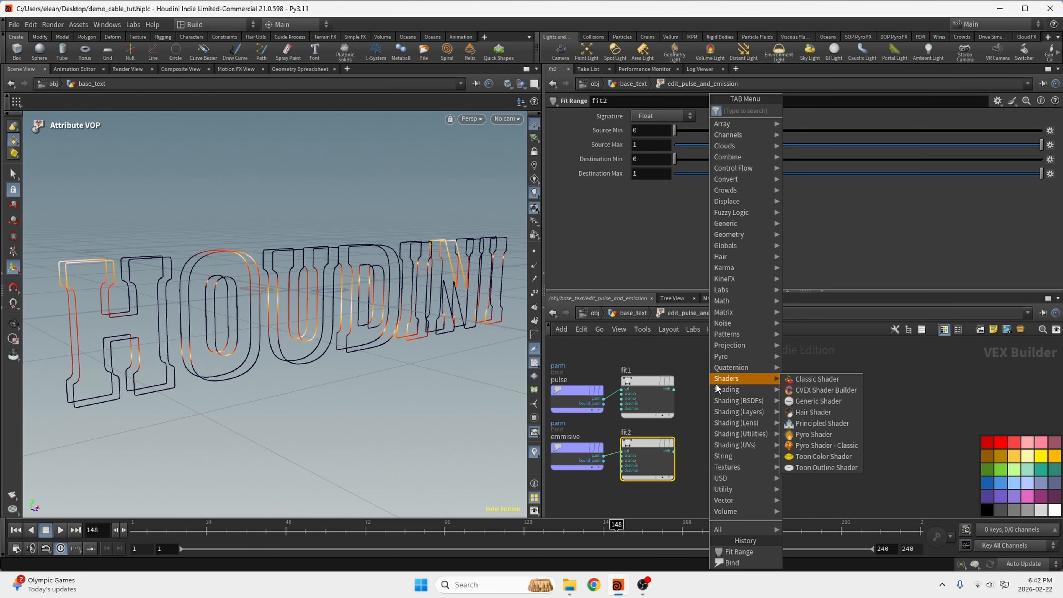
text(bind)
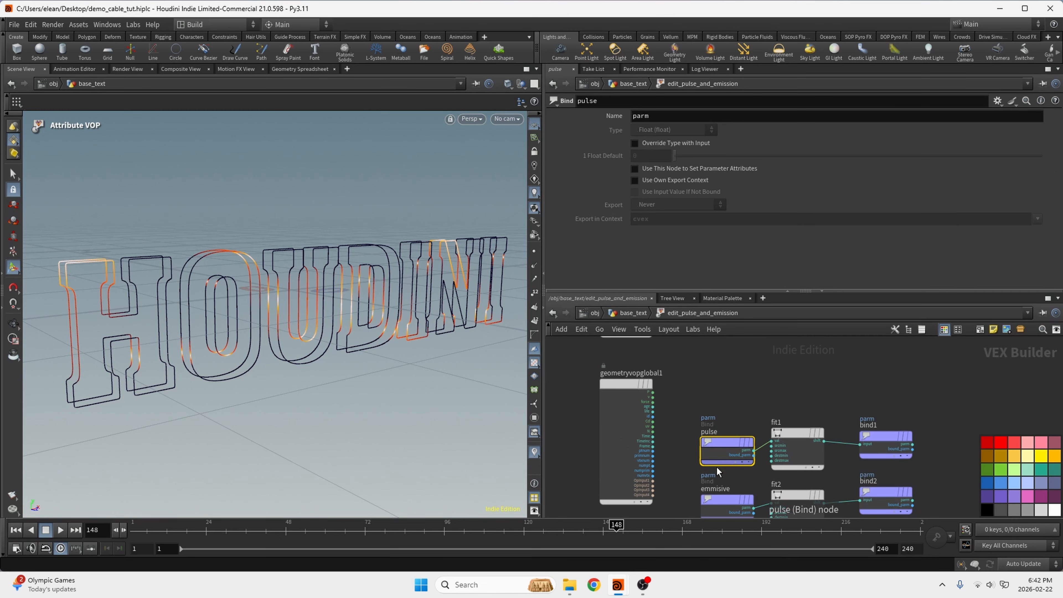
- Set the attribute name to pulse on both Bind nodes and on the Bind Export nodes bind1 and bind2
double_click(718, 431)
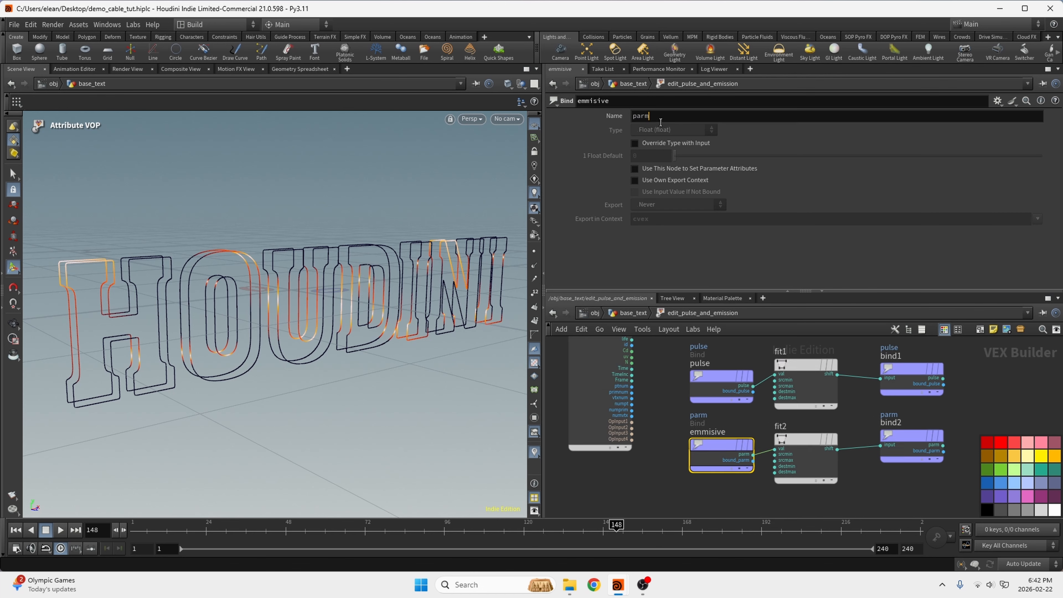
drag(670, 119, 597, 226)
text(pulse)
click(943, 471)
click(903, 437)
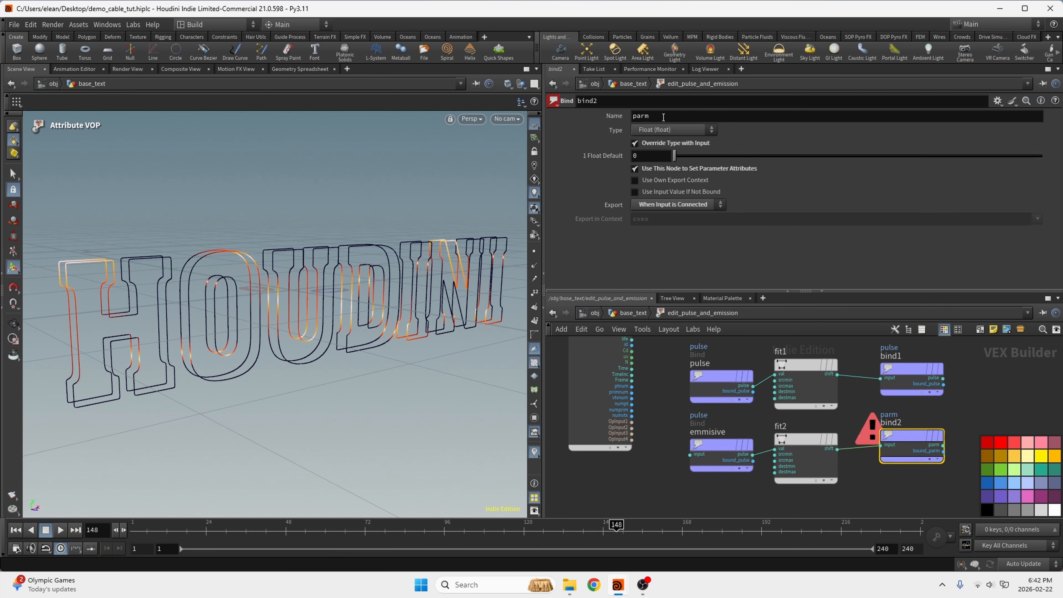
drag(663, 116, 624, 118)
key(ctrl+v)
click(936, 480)
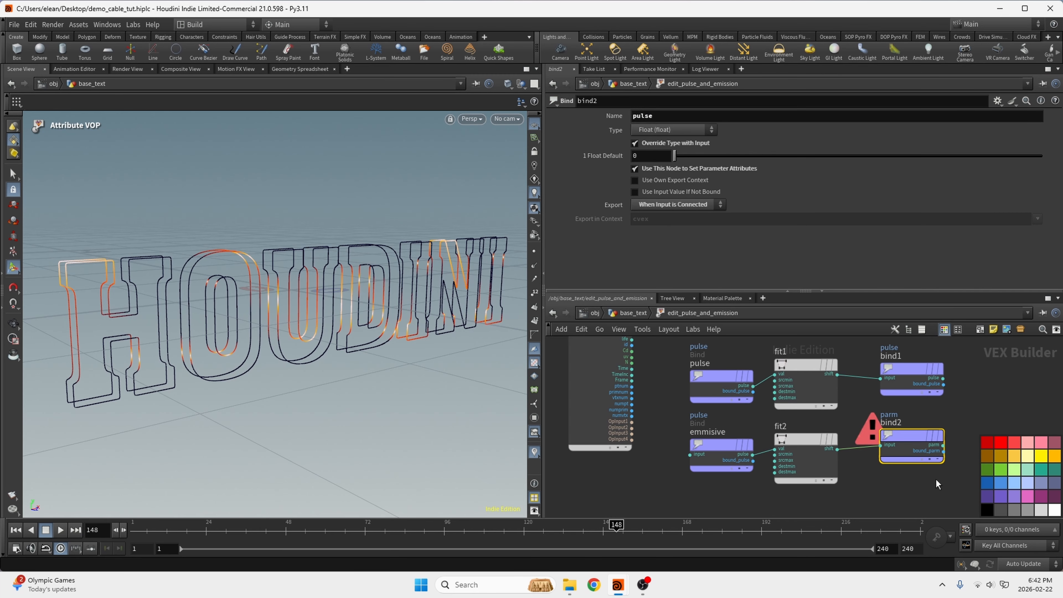
- Copy the Emissive attribute name from the magic wrangle's code and use it as the Name of the emmisive Bind and bind2
click(718, 459)
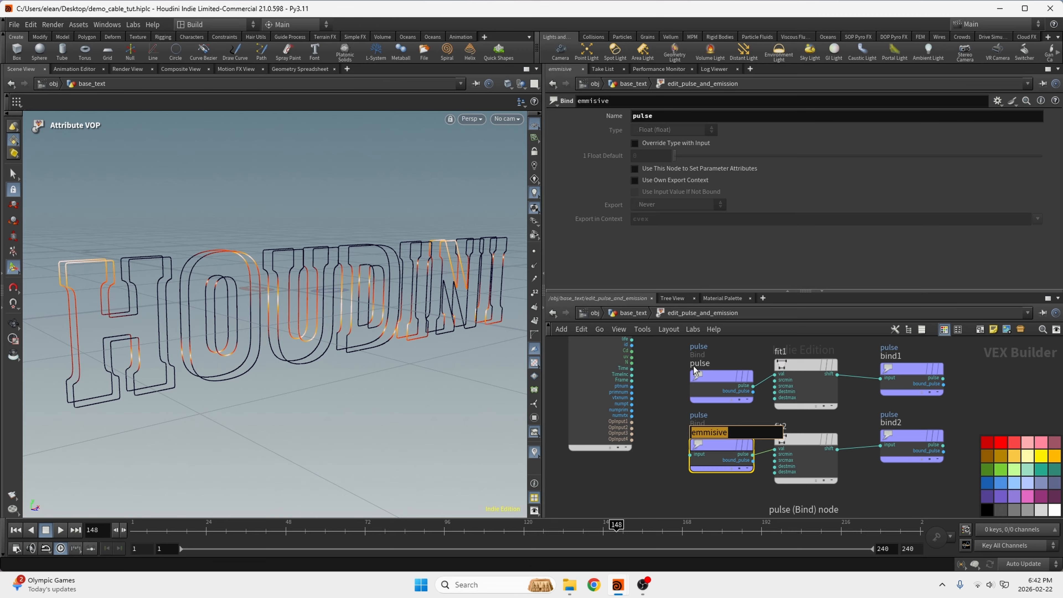
click(626, 316)
key(Up)
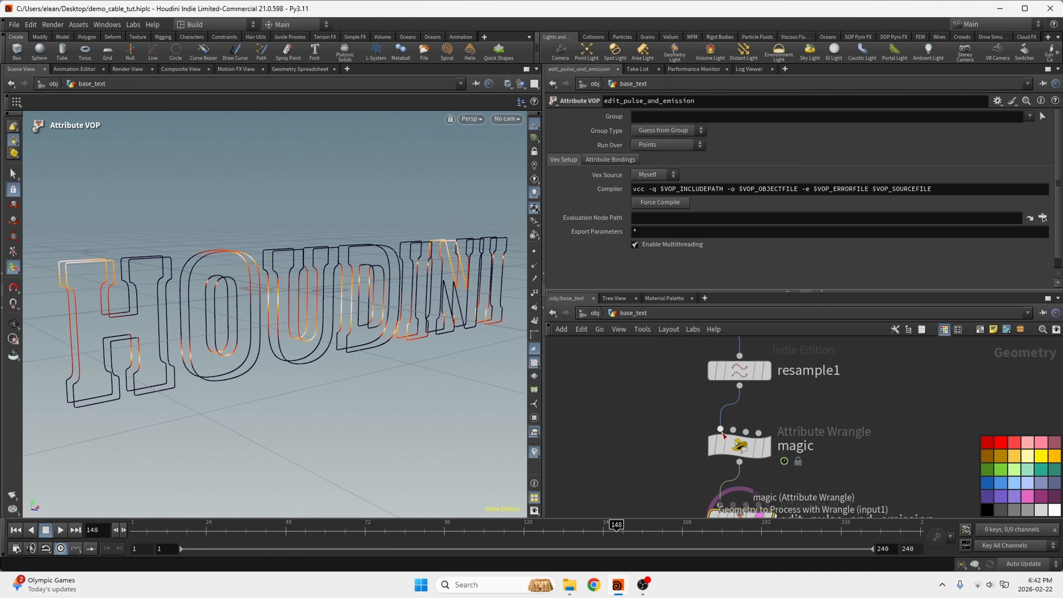
scroll(639, 210, down, 4)
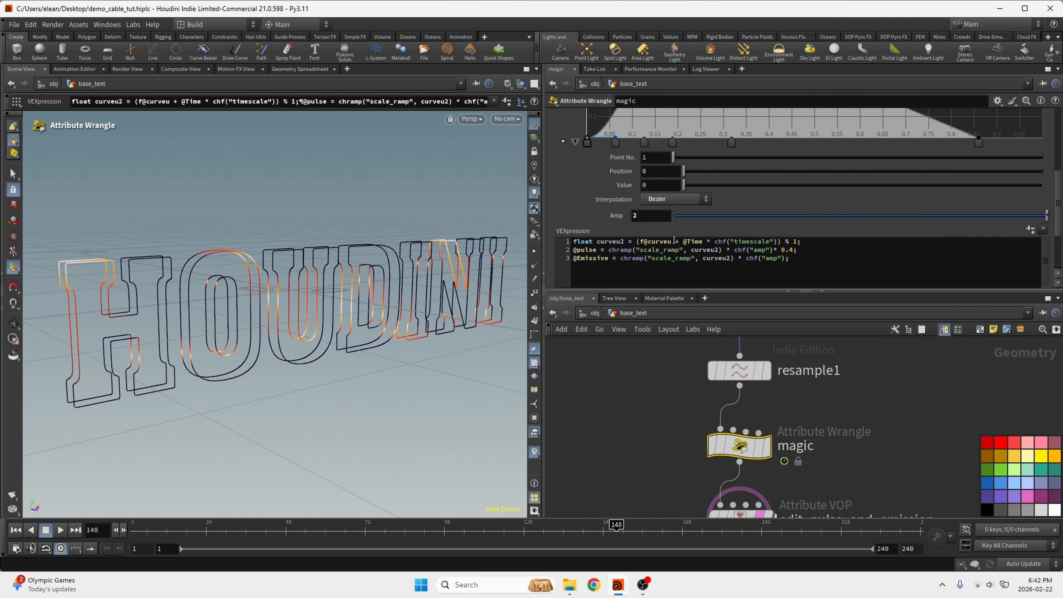
drag(611, 264, 575, 267)
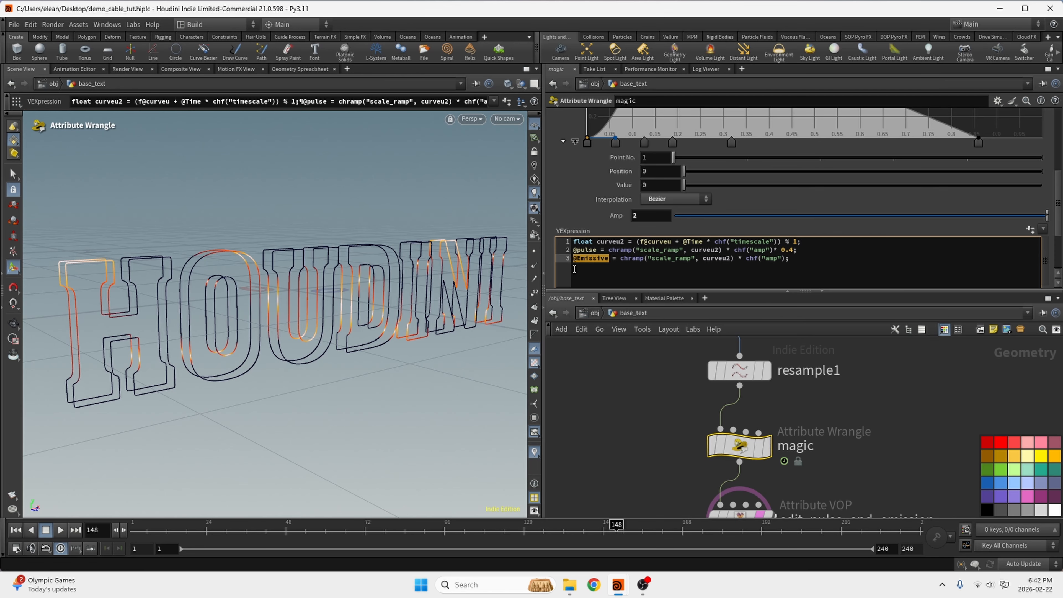
double_click(739, 511)
click(905, 440)
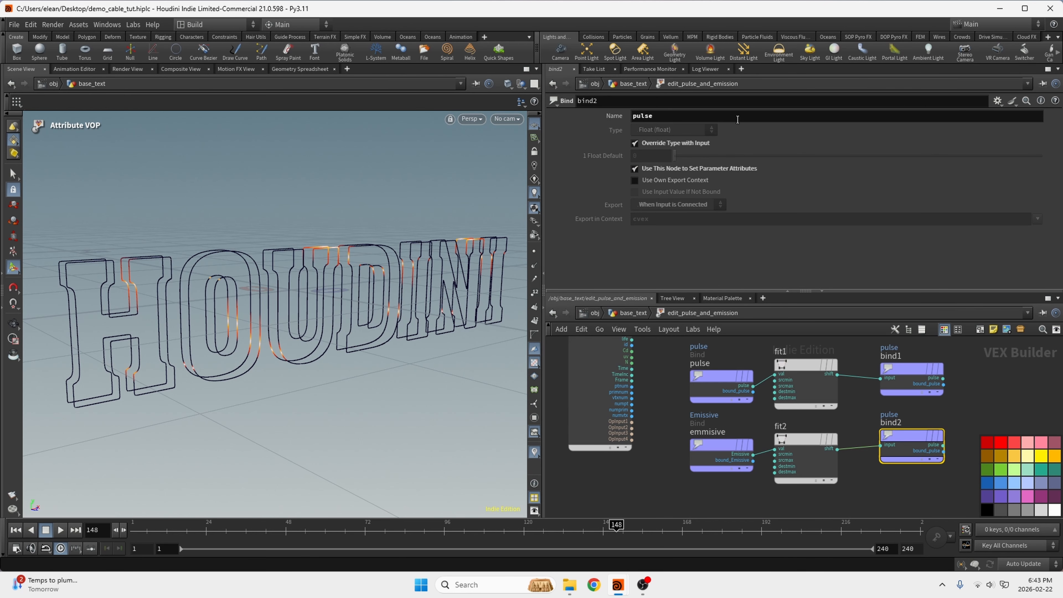
triple_click(653, 116)
key(ctrl+v)
click(1010, 392)
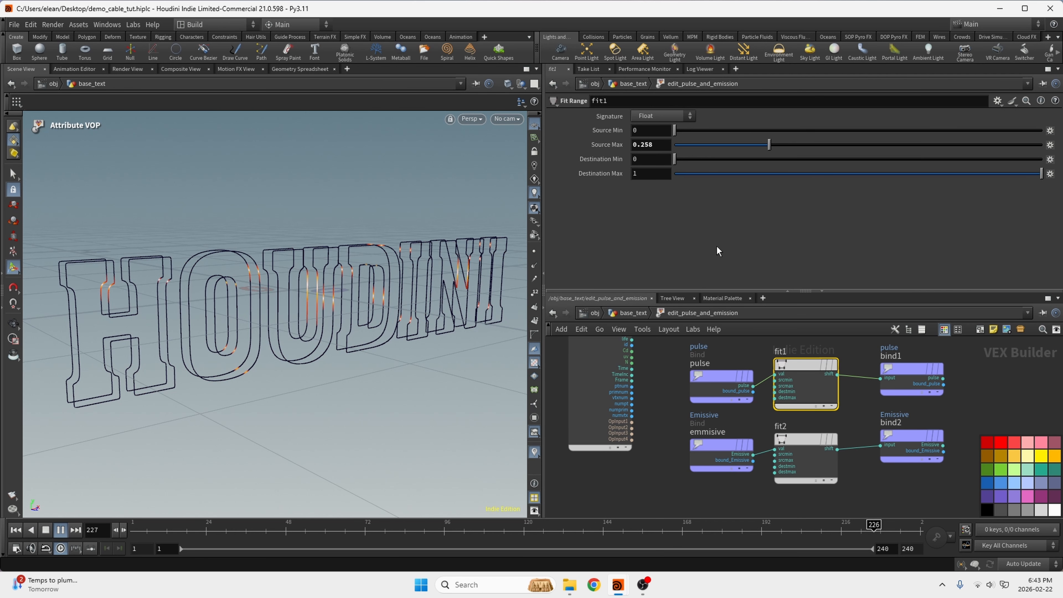
- Tune the ranges of fit1 during playback, ending with Source Min 1, Source Max 0 and Destination Min 0
drag(762, 144, 738, 145)
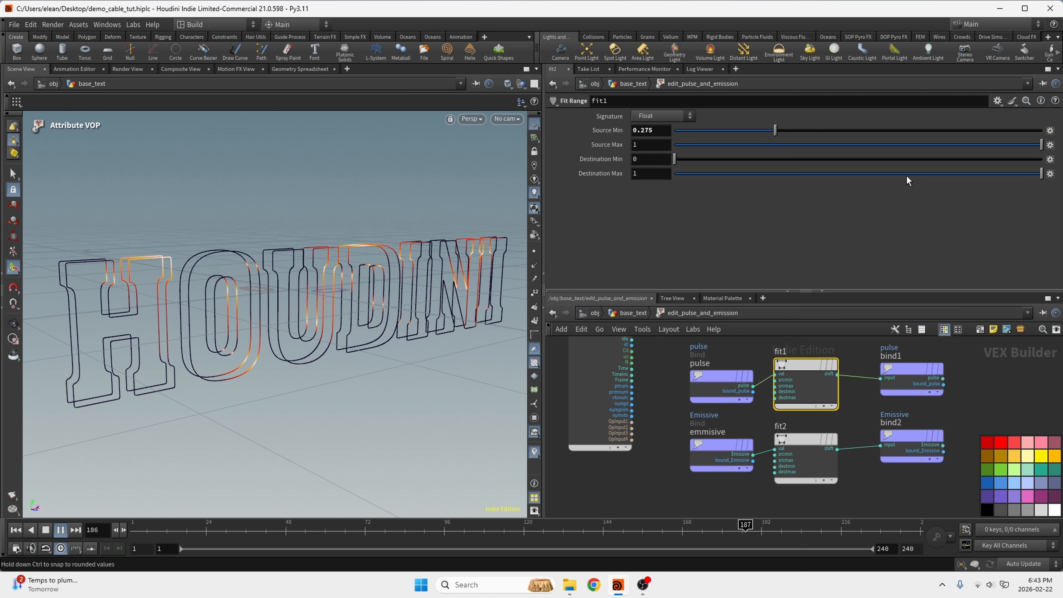
drag(906, 175, 1041, 173)
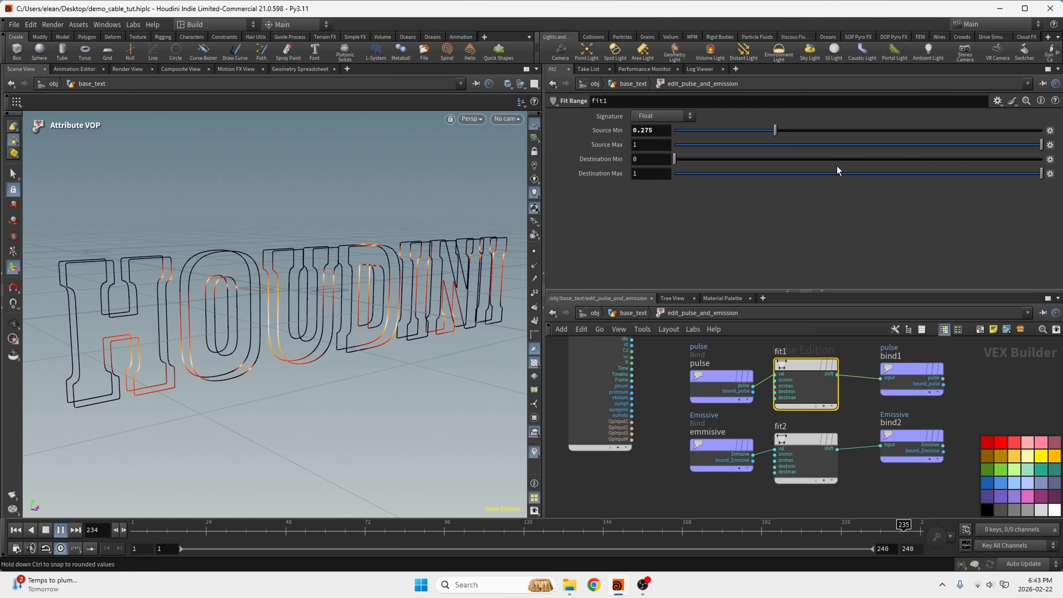
drag(836, 160, 890, 159)
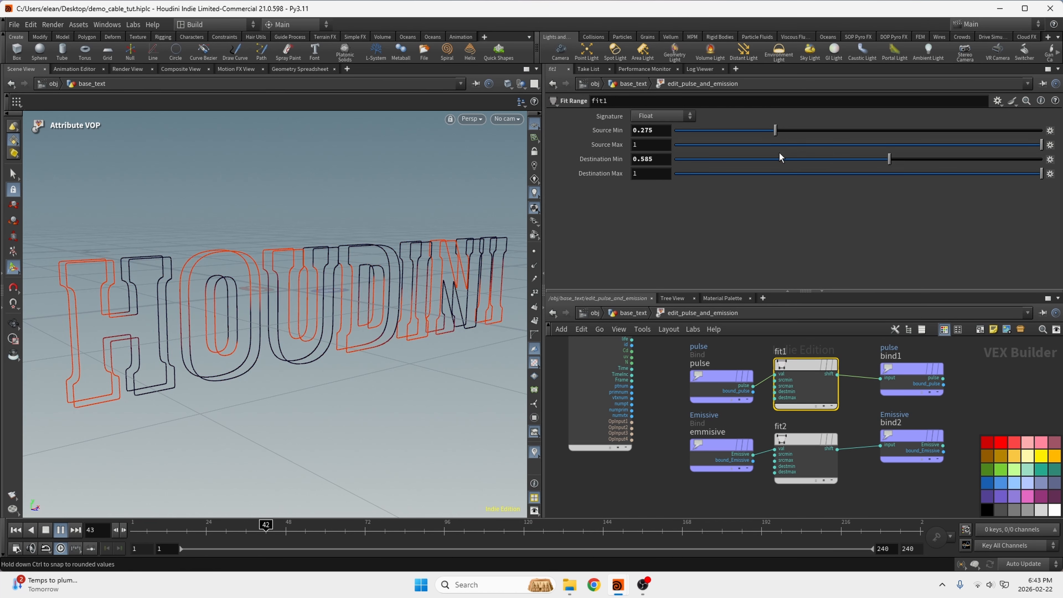
drag(780, 159, 729, 162)
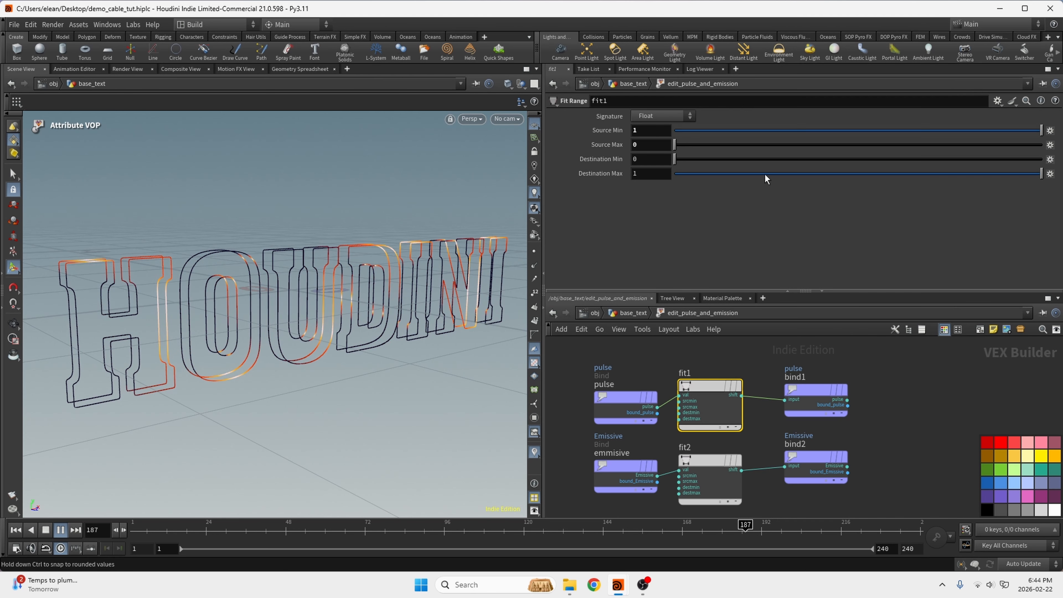
- Move bind1 and bind2 away from the fits and feed bind1 through a Subtract node taking fit1 and fit2
click(947, 413)
drag(810, 405, 990, 384)
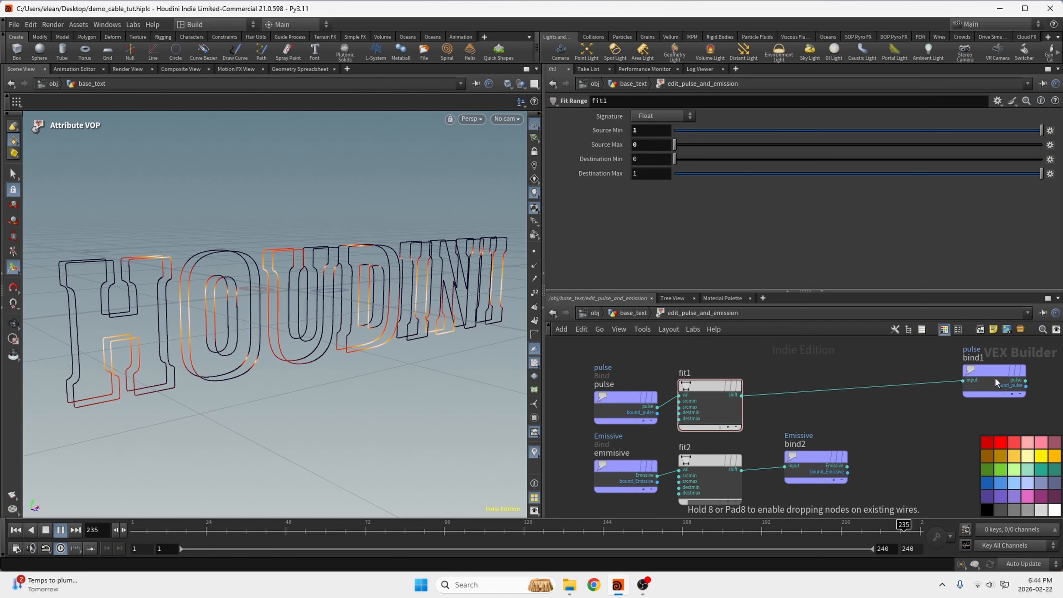
drag(831, 454, 973, 458)
key(Tab)
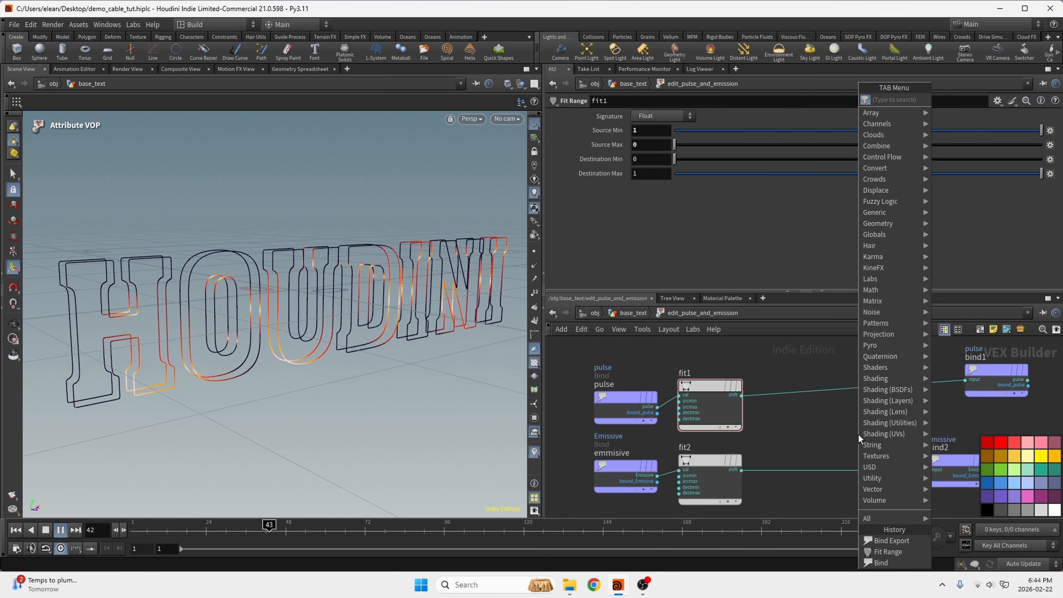
text(add)
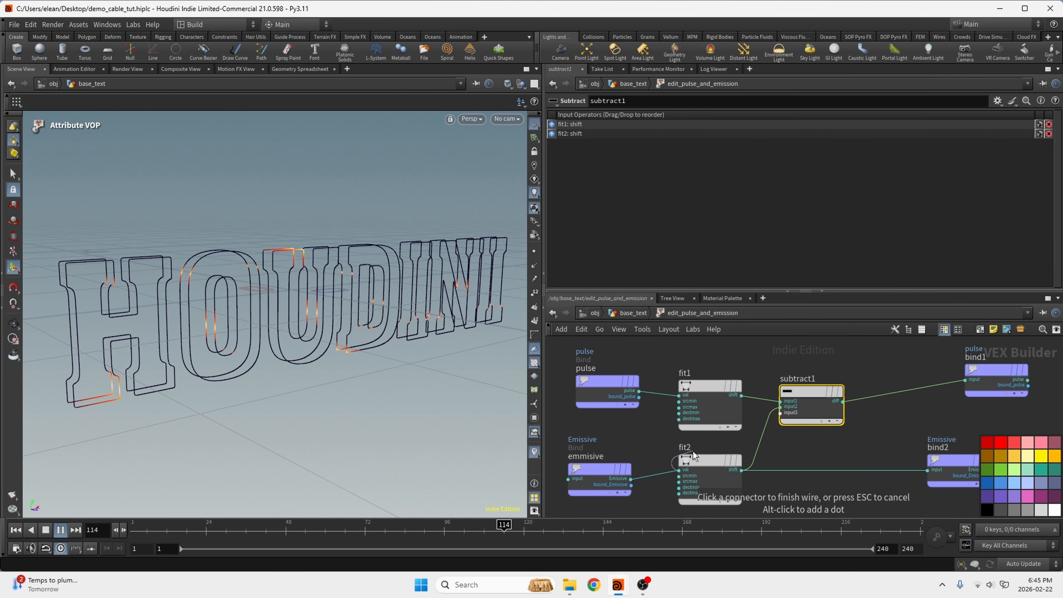
- Try a Source Max of 0.16 and a Source Min of 0.658 on fit2, resetting each to its default
click(695, 463)
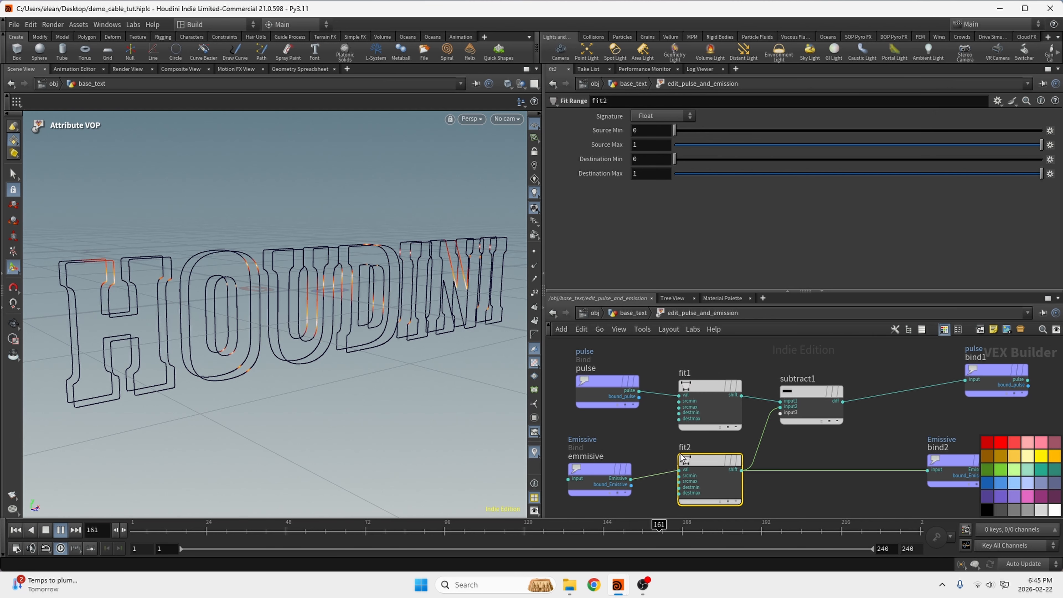
drag(768, 144, 745, 143)
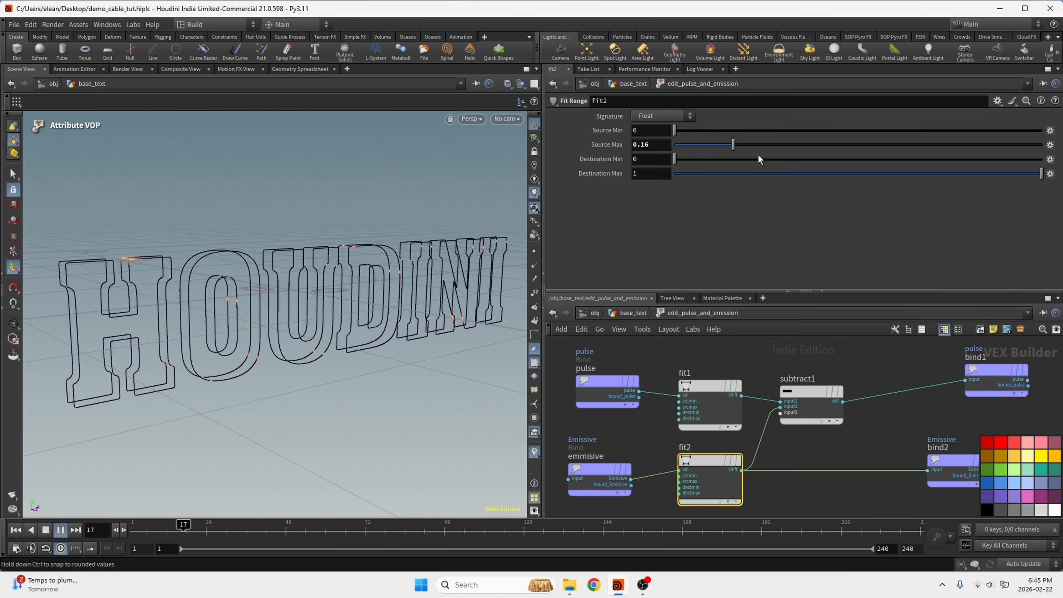
drag(733, 144, 1041, 144)
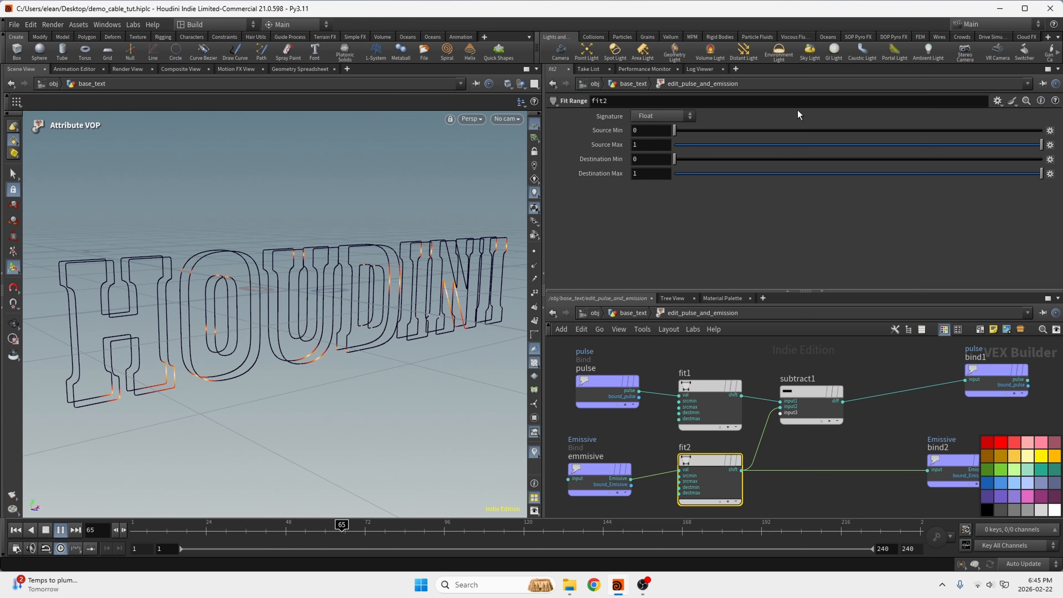
drag(706, 131, 915, 130)
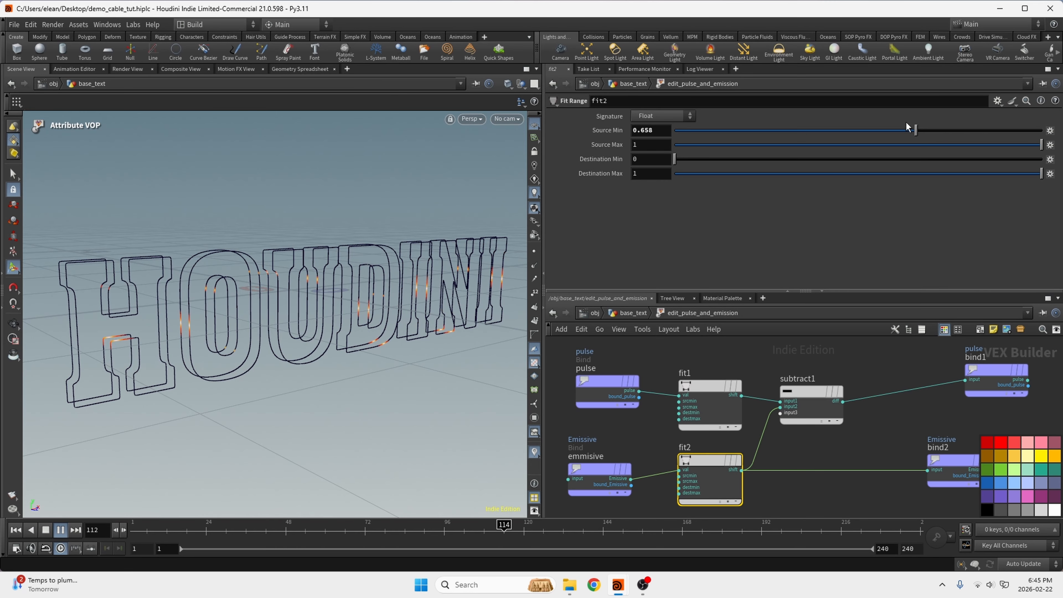
ctrl+middle_click(609, 131)
- Set the Destination Min of fit2 to 0.475
drag(675, 159, 849, 159)
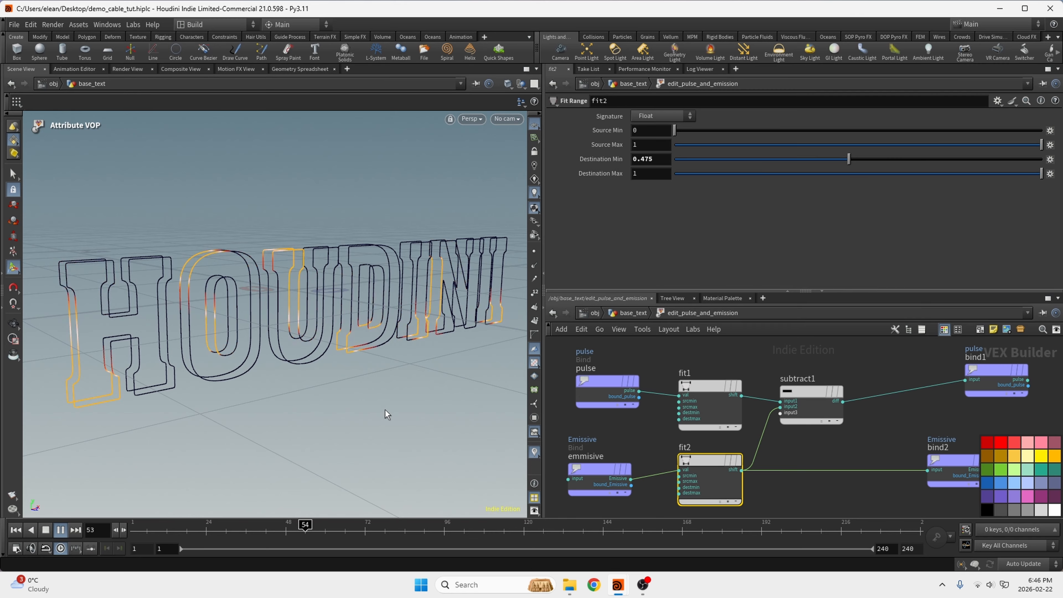
scroll(801, 494, down, 3)
scroll(838, 461, up, 3)
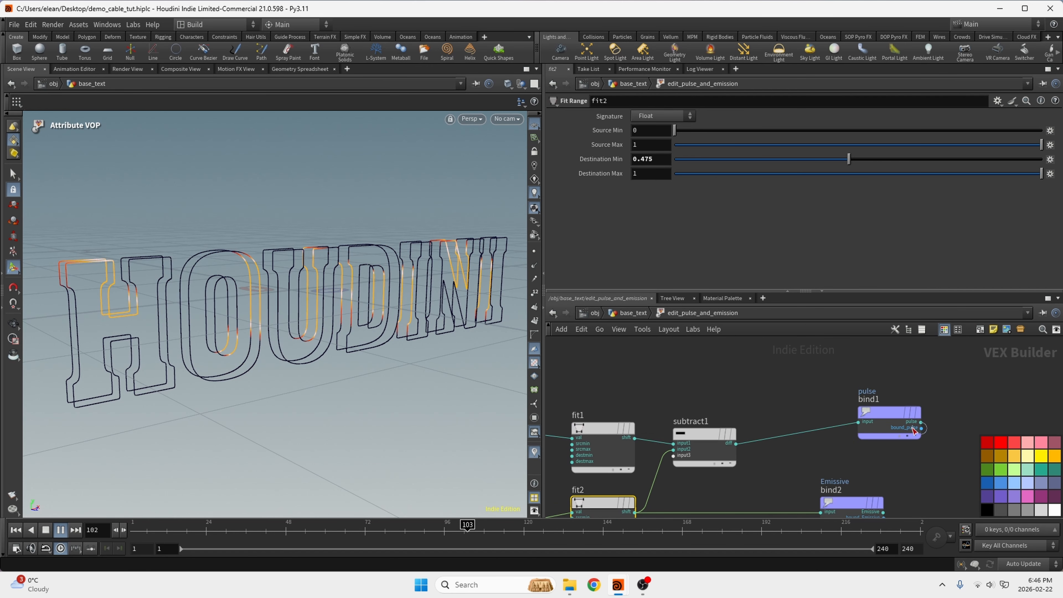
- Move bind1 further out and insert a Fit Range node on the wire between subtract1 and bind1
drag(921, 422, 954, 432)
drag(894, 422, 951, 443)
key(Tab)
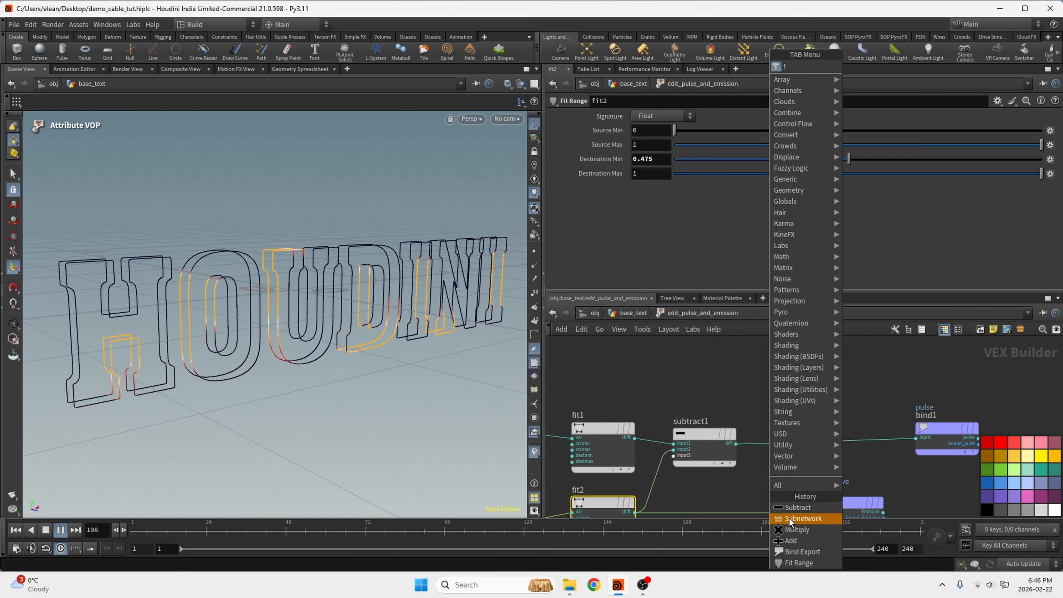
text(fit)
key(Return)
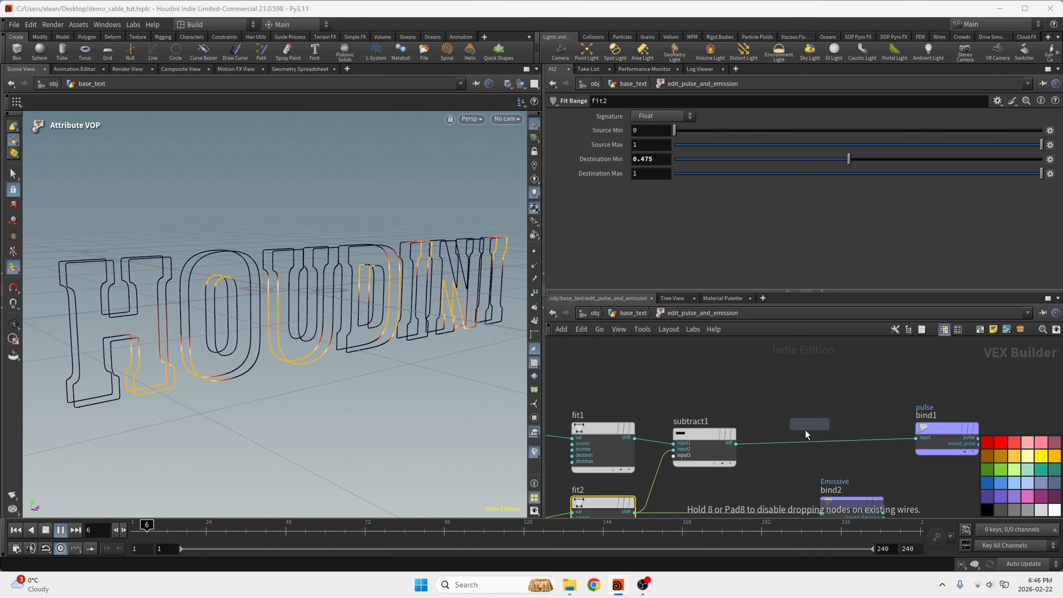
click(791, 437)
drag(701, 432, 703, 420)
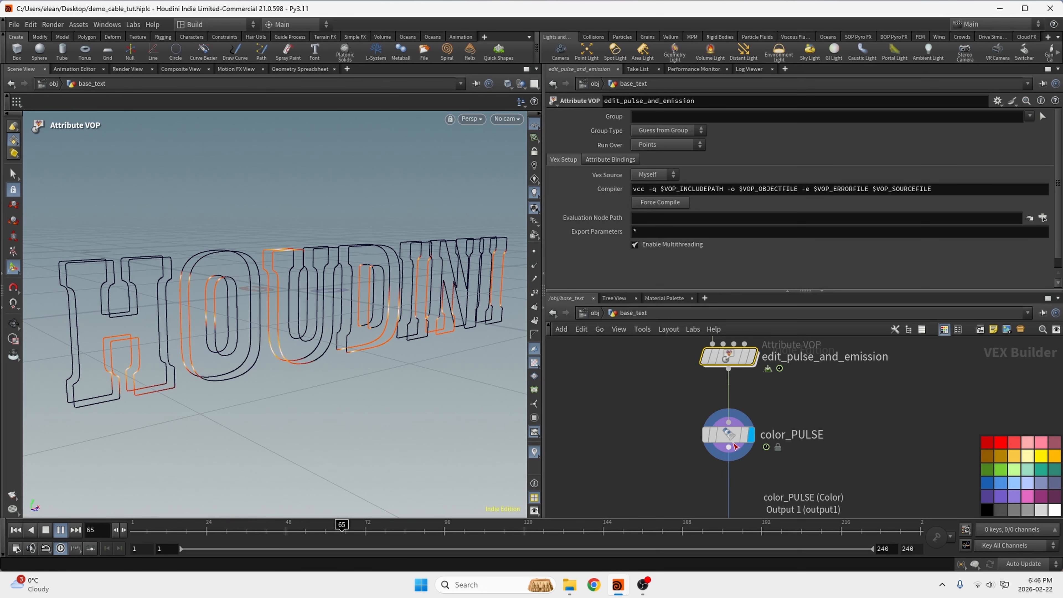
- Insert an Attribute Create node between color_PULSE and OUT_LINES and name its attribute width
mouse_move(733, 440)
mouse_down()
mouse_move(732, 460)
mouse_move(732, 422)
mouse_up()
middle_drag(798, 491, 789, 428)
scroll(791, 428, down, 3)
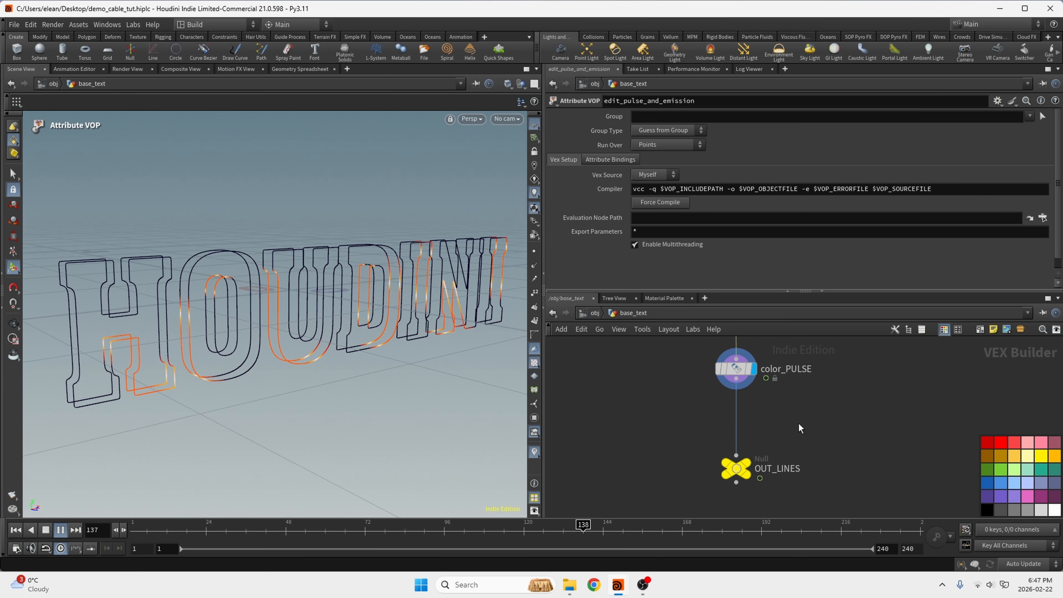
key(Tab)
text(att)
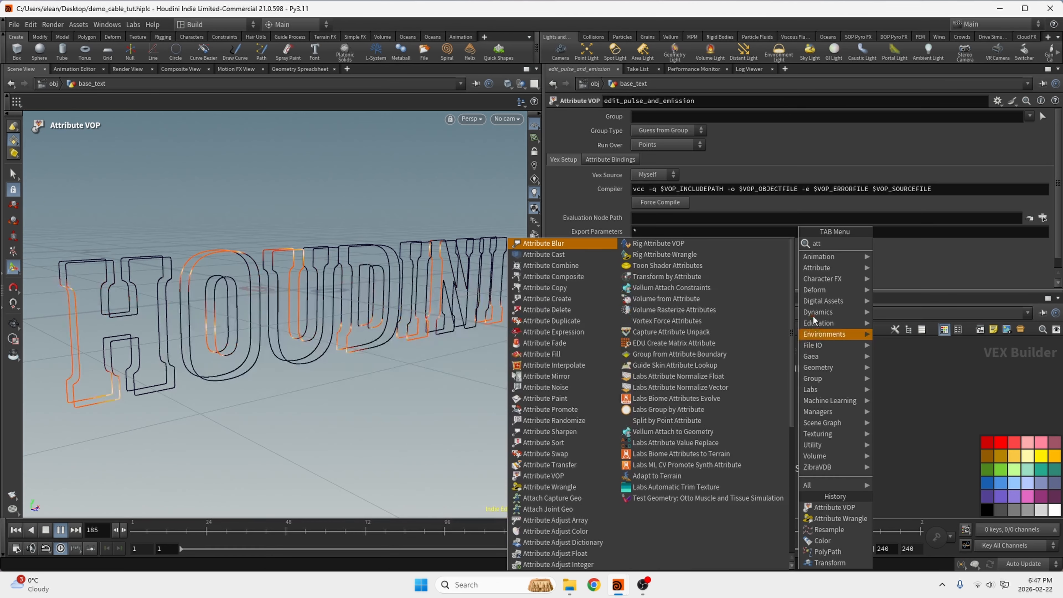
click(565, 298)
click(736, 415)
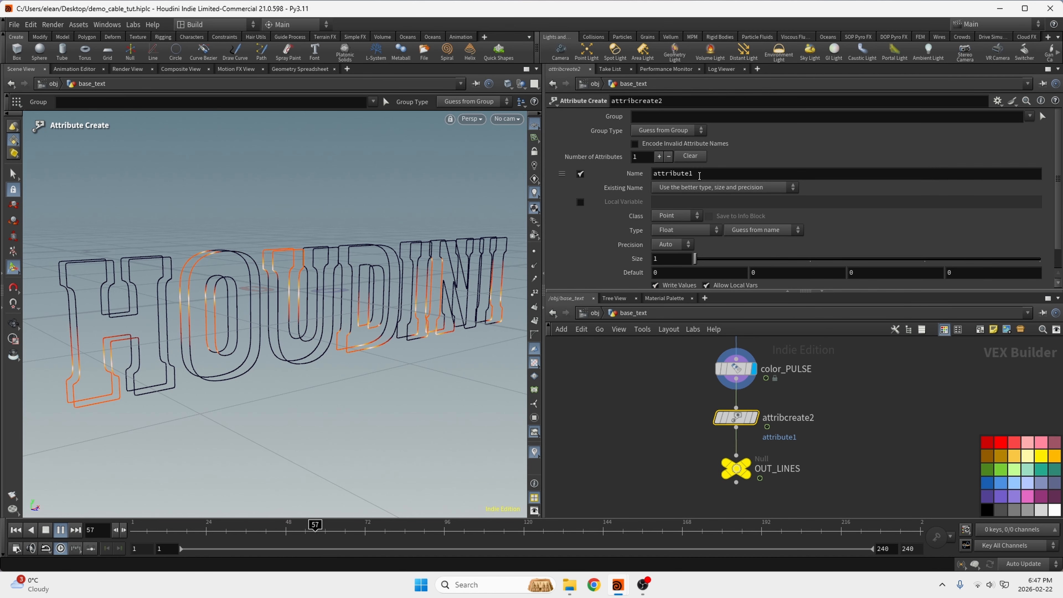
text(width)
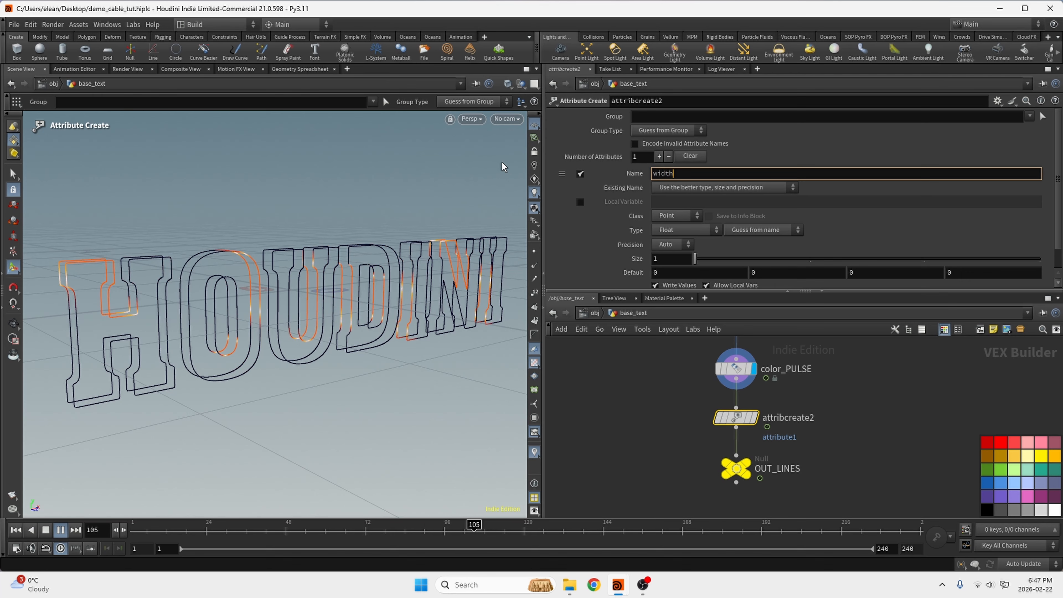
key(Return)
- Keep the width attribute's class as Point, and set both its Value and its Default to 0.01
click(677, 215)
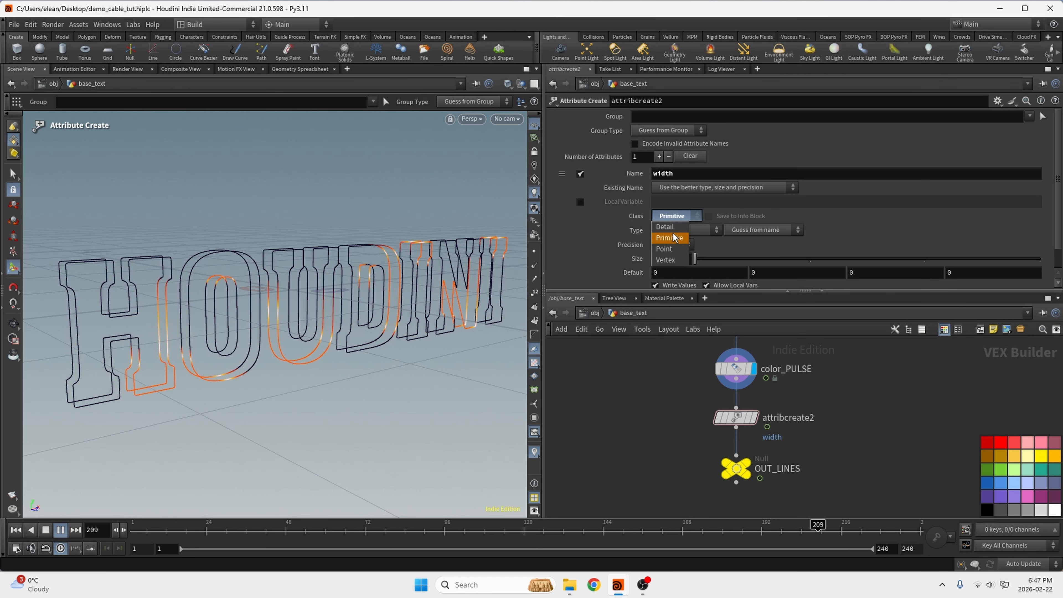
click(678, 225)
click(677, 217)
click(677, 246)
scroll(701, 251, down, 1)
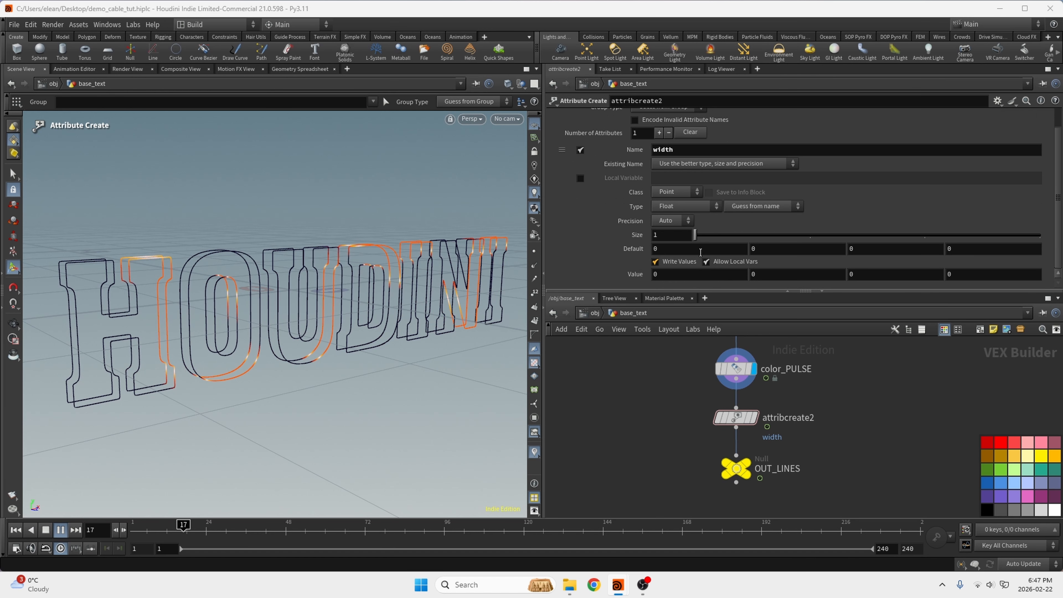
click(662, 276)
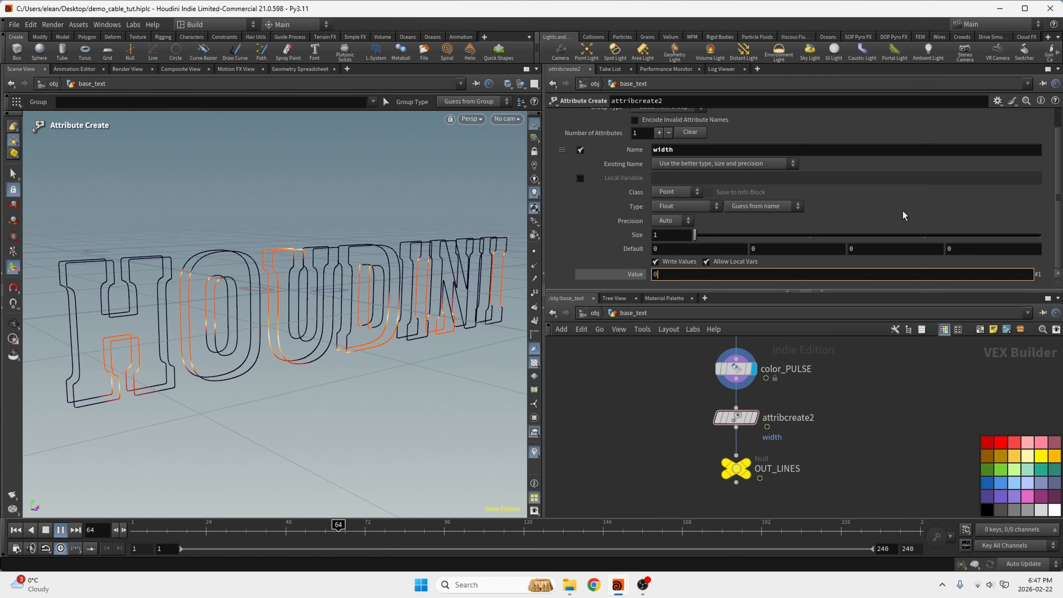
text(.01)
key(Return)
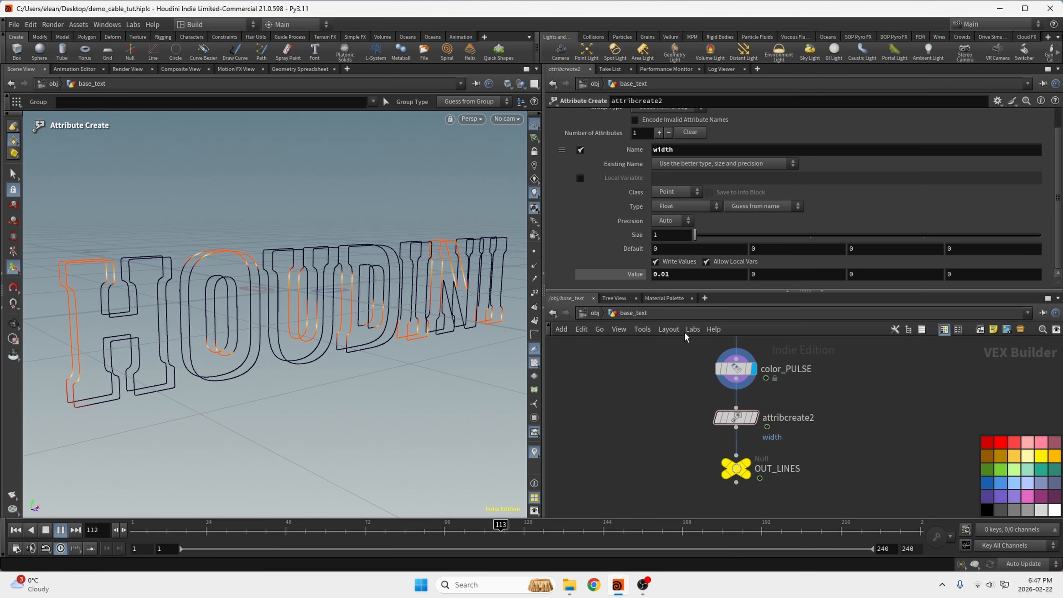
key(ctrl+c)
key(ctrl+v)
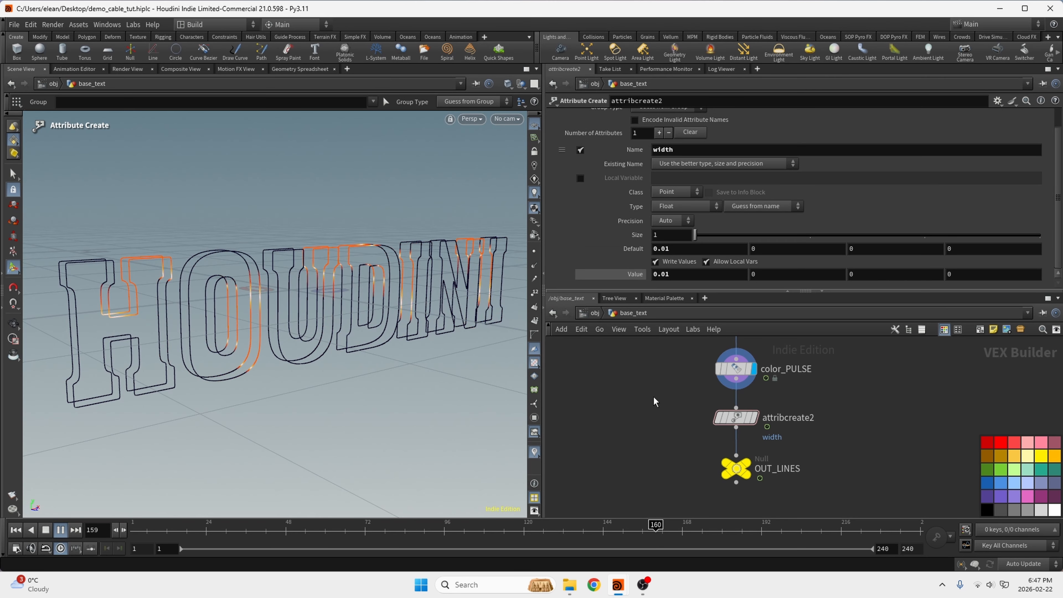
- Display the output of the OUT_LINES null and save the scene
click(736, 468)
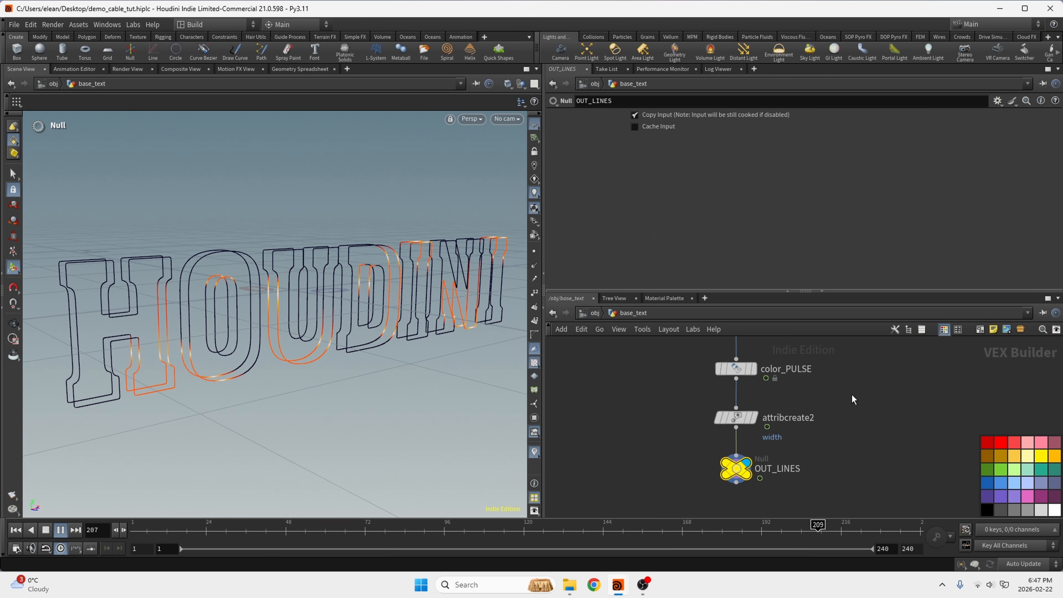
key(h)
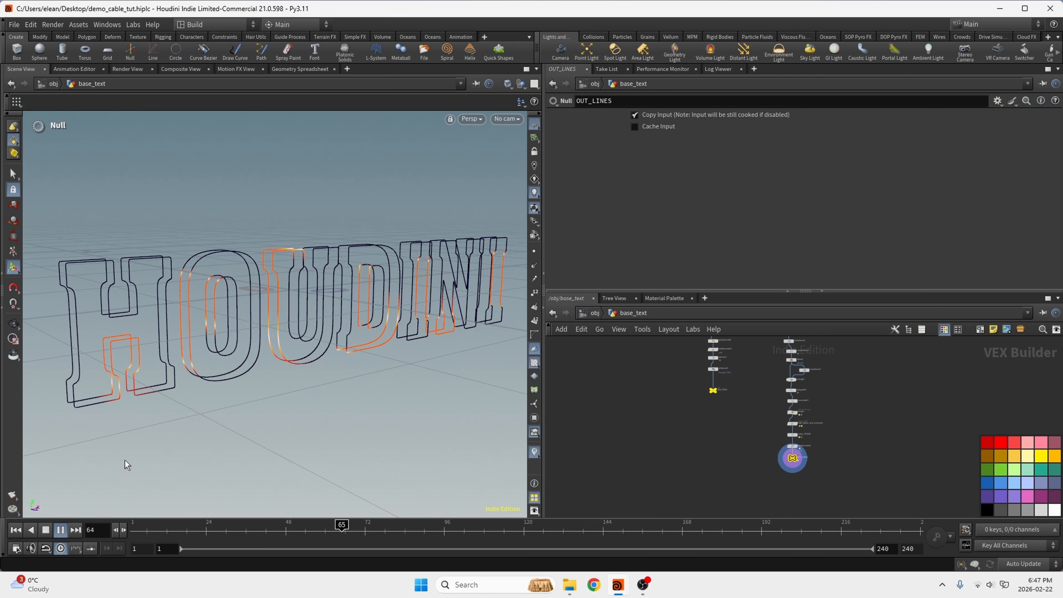
key(ctrl+s)
- Copy attribcreate1, insert the copy between attribcreate2 and OUT_LINES, and set its path string to Houdini_TEXT_lines
scroll(809, 358, up, 5)
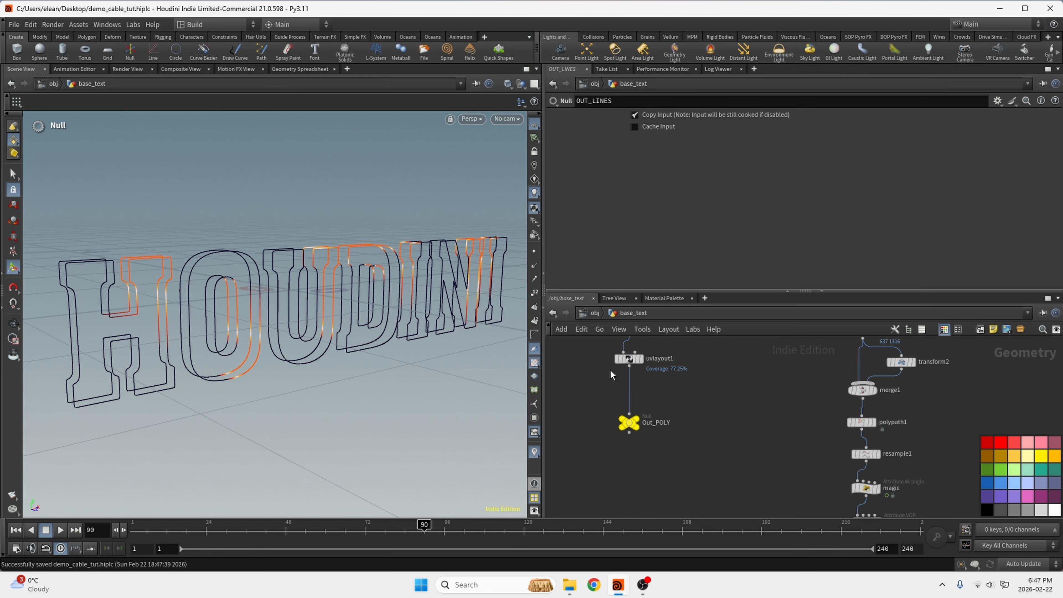
scroll(653, 411, up, 5)
click(644, 390)
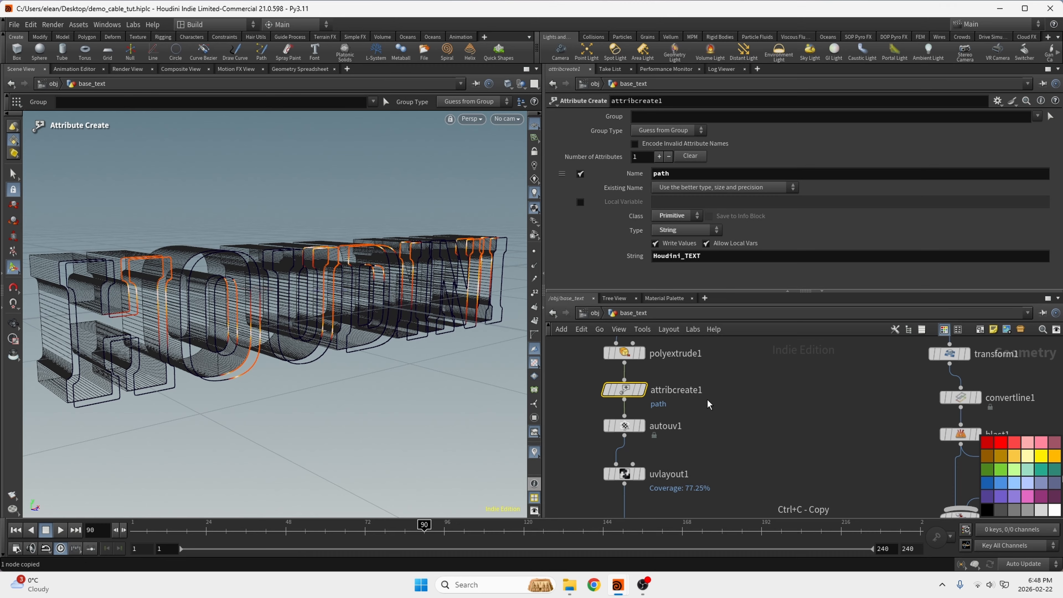
scroll(695, 351, down, 5)
middle_drag(853, 514, 768, 432)
scroll(724, 437, up, 6)
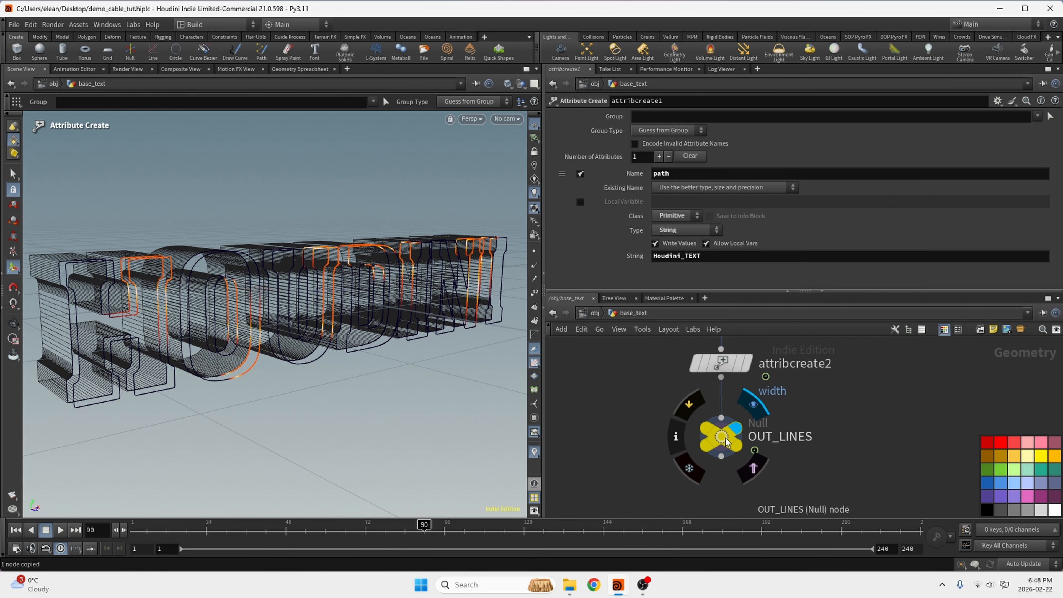
drag(726, 442, 726, 473)
key(ctrl+v)
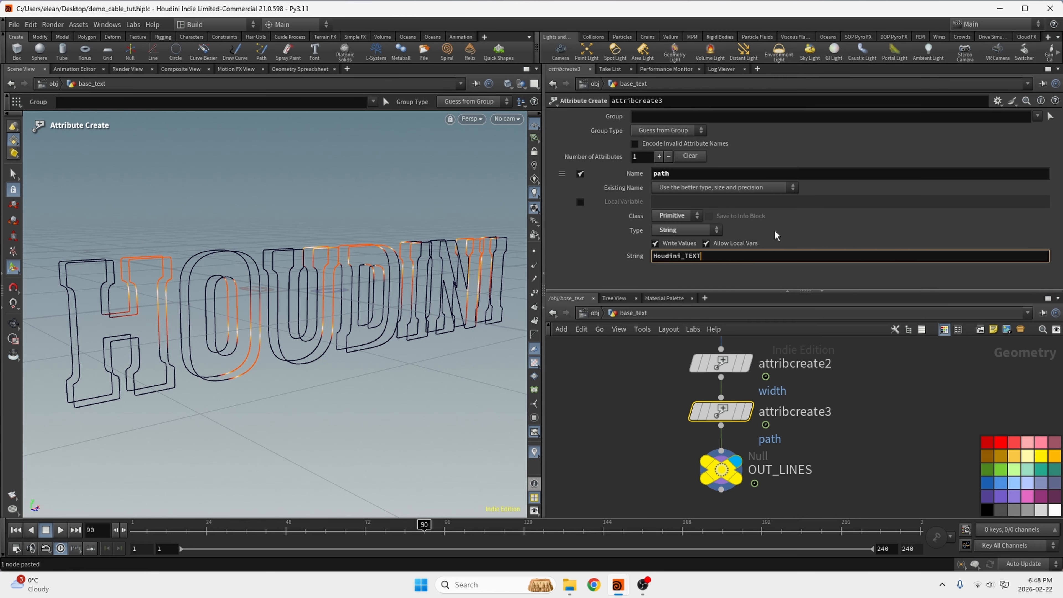
text(_lines)
key(Return)
- Move the Out_POLY null further down the network, below the level of OUT_LINES
scroll(847, 396, down, 5)
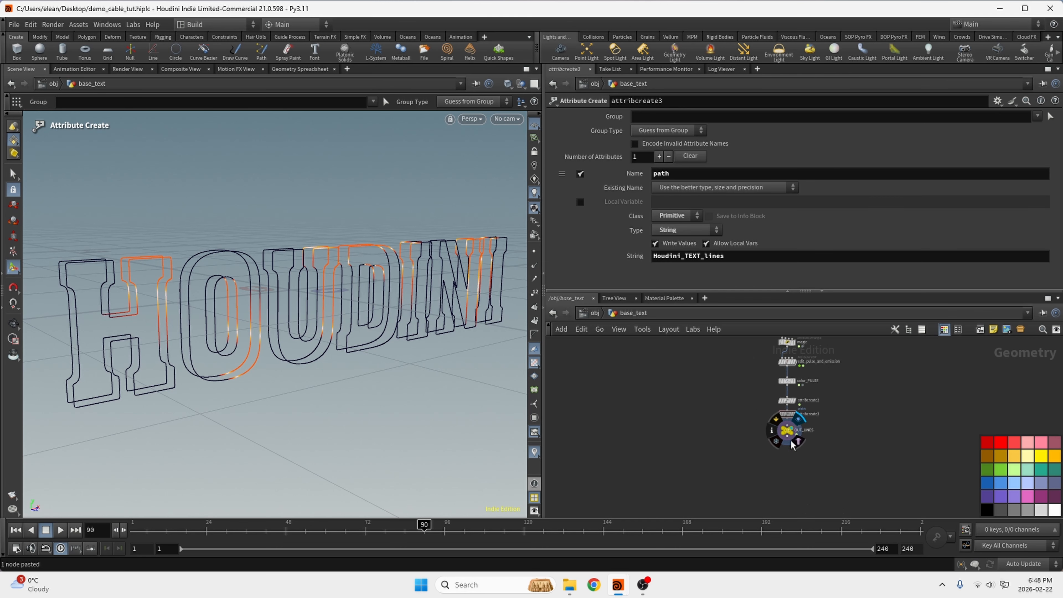
drag(708, 389, 714, 443)
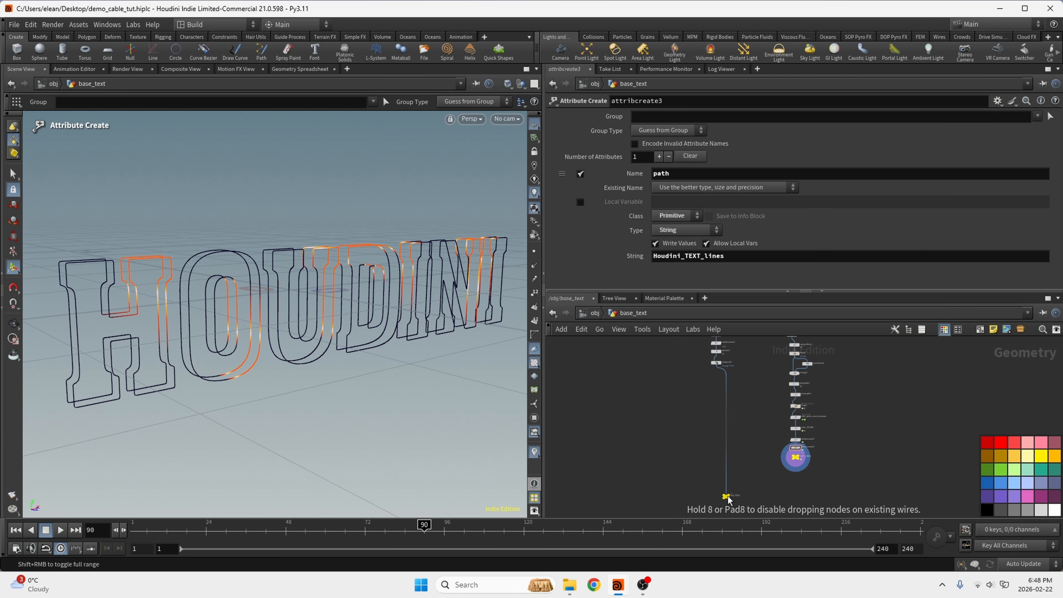
drag(728, 498, 729, 497)
- Add a PolyWire node fed by OUT_LINES and display its output
scroll(757, 485, up, 5)
key(Tab)
text(p)
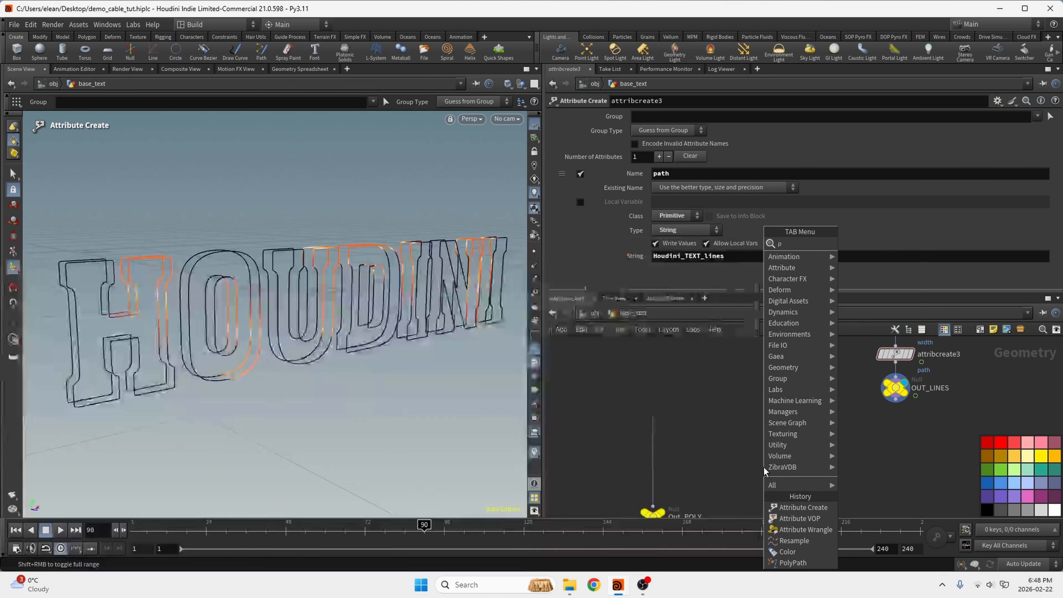
text(oly)
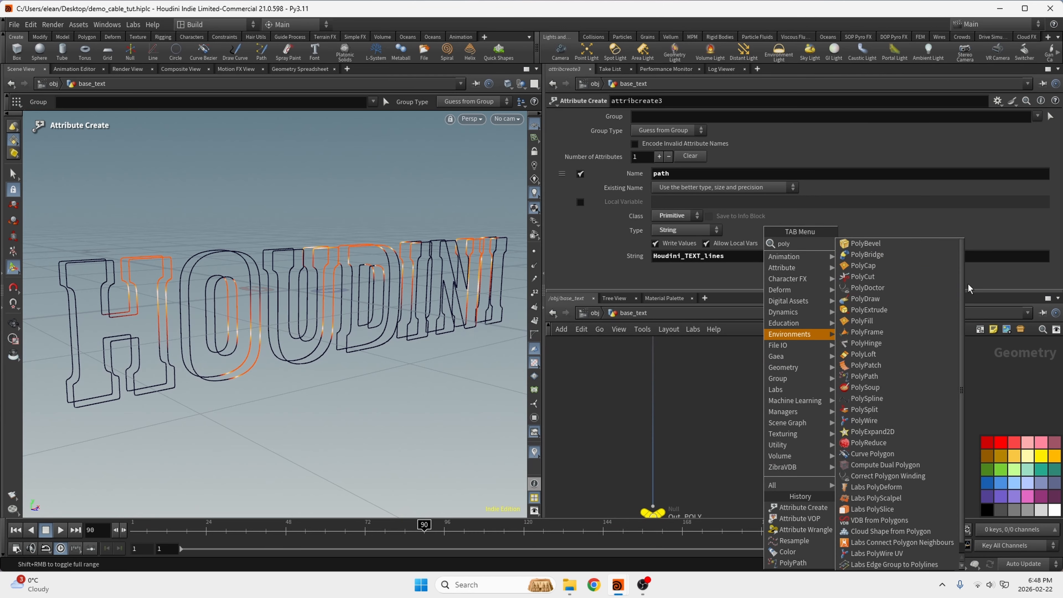
text(wire)
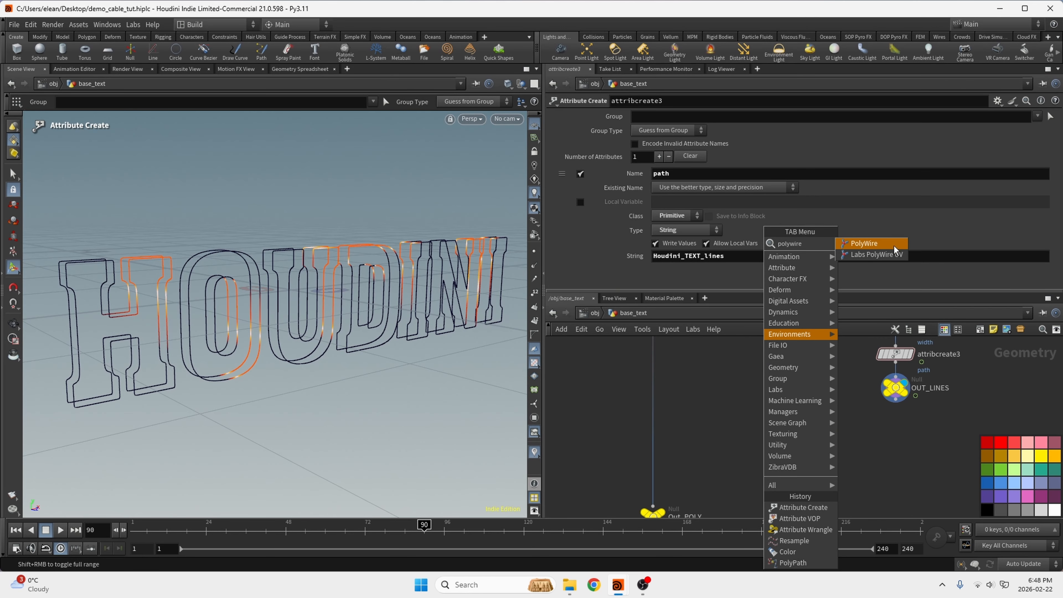
click(871, 244)
click(811, 421)
click(812, 416)
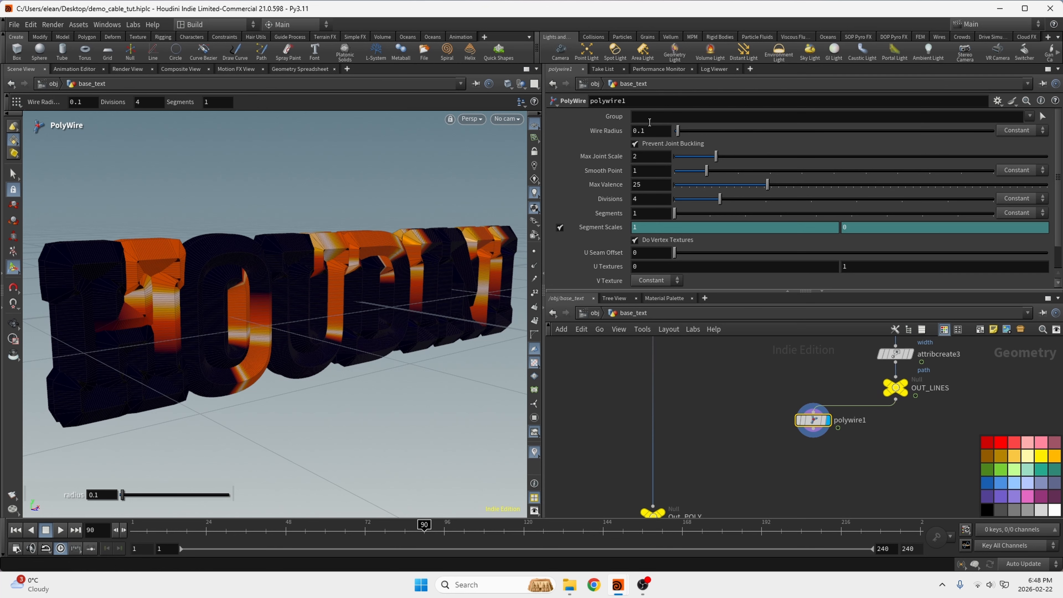
- Set the Wire Radius of polywire1 to 0.01
click(669, 125)
text(0.01)
key(Return)
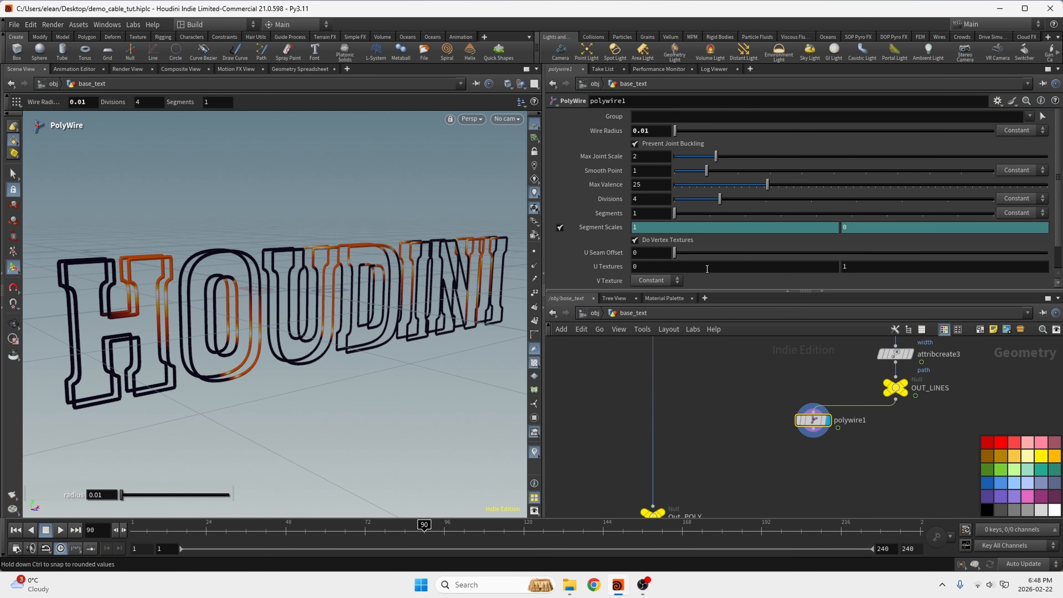
- Add an Attribute Delete node fed by polywire1, display it, and place it directly beneath polywire1
key(Tab)
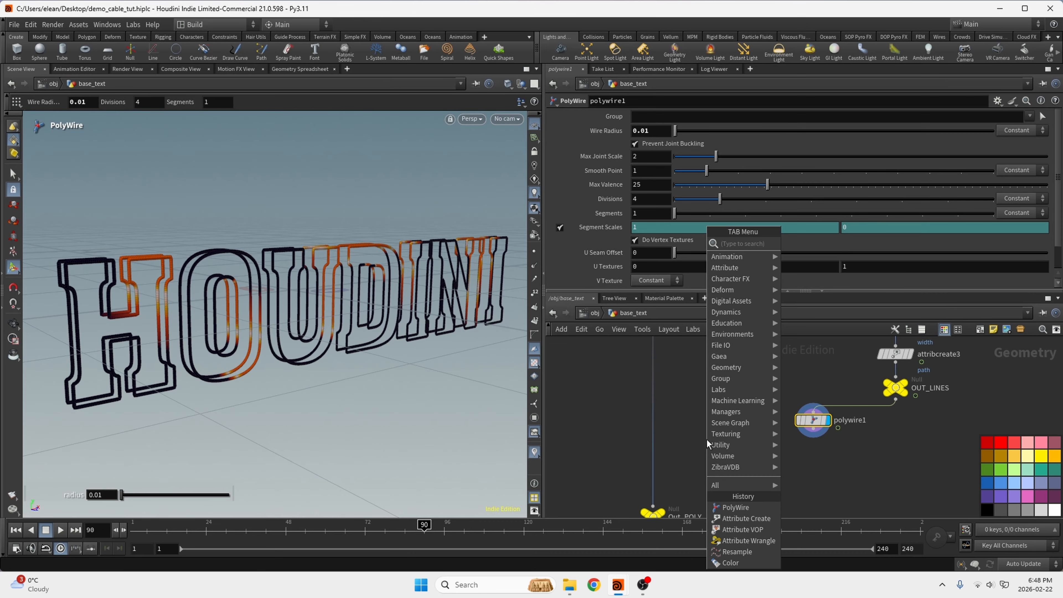
text(attr)
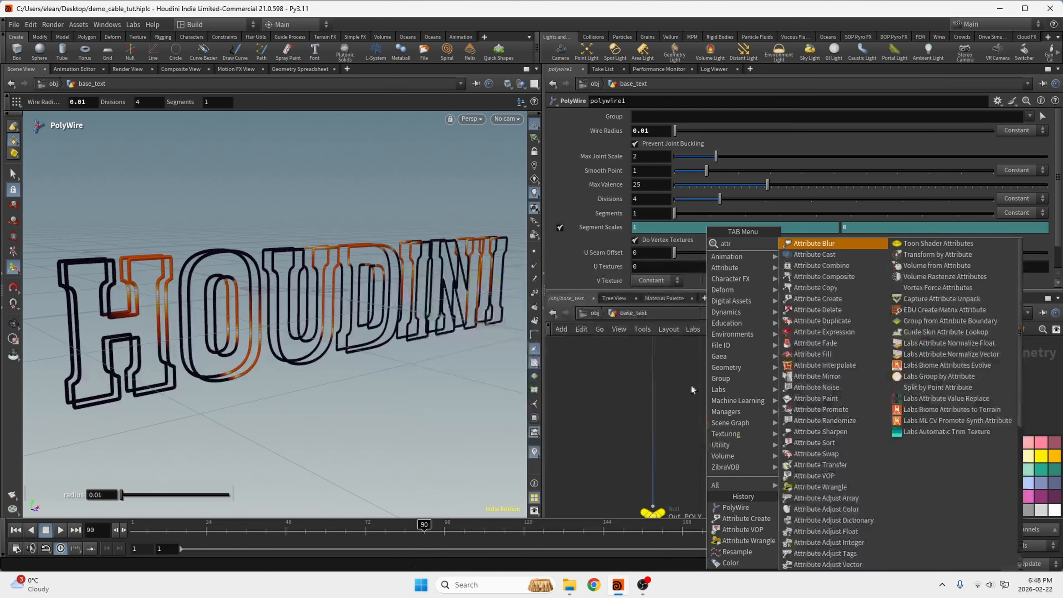
click(848, 310)
click(766, 438)
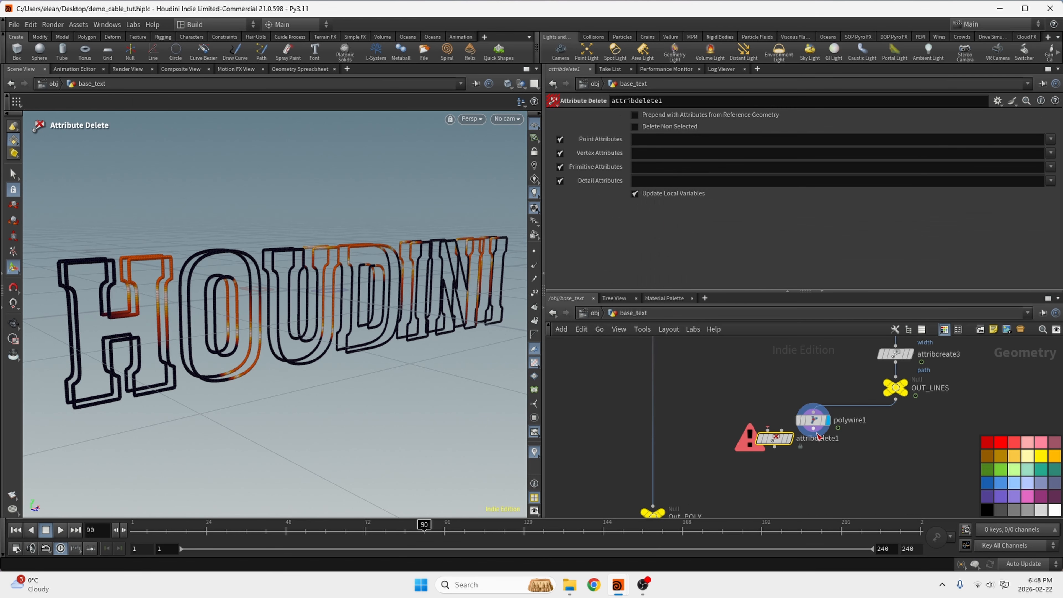
drag(770, 439, 741, 457)
click(760, 460)
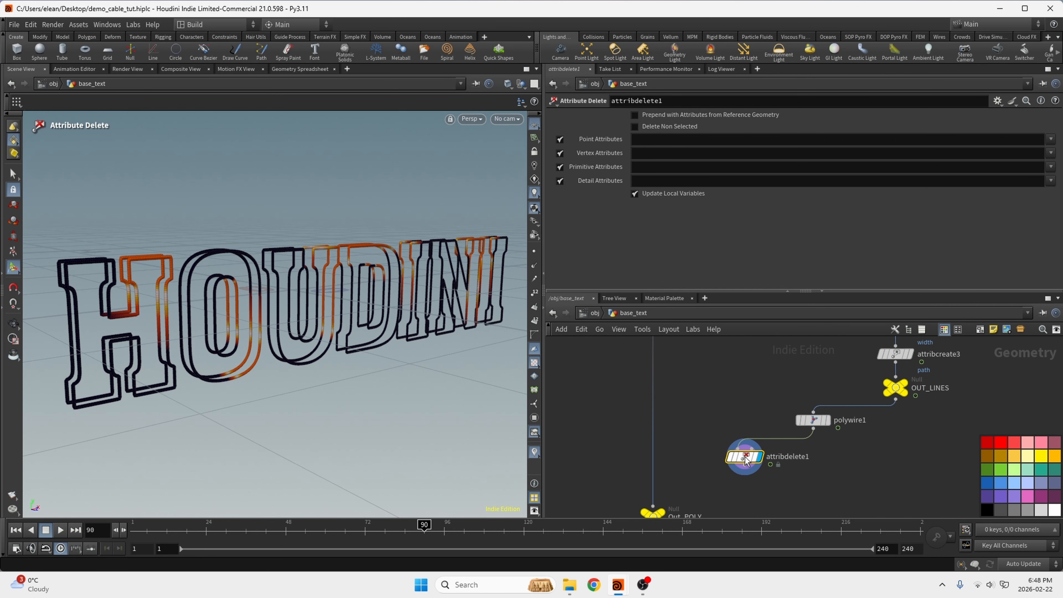
middle_drag(803, 484, 778, 428)
click(746, 410)
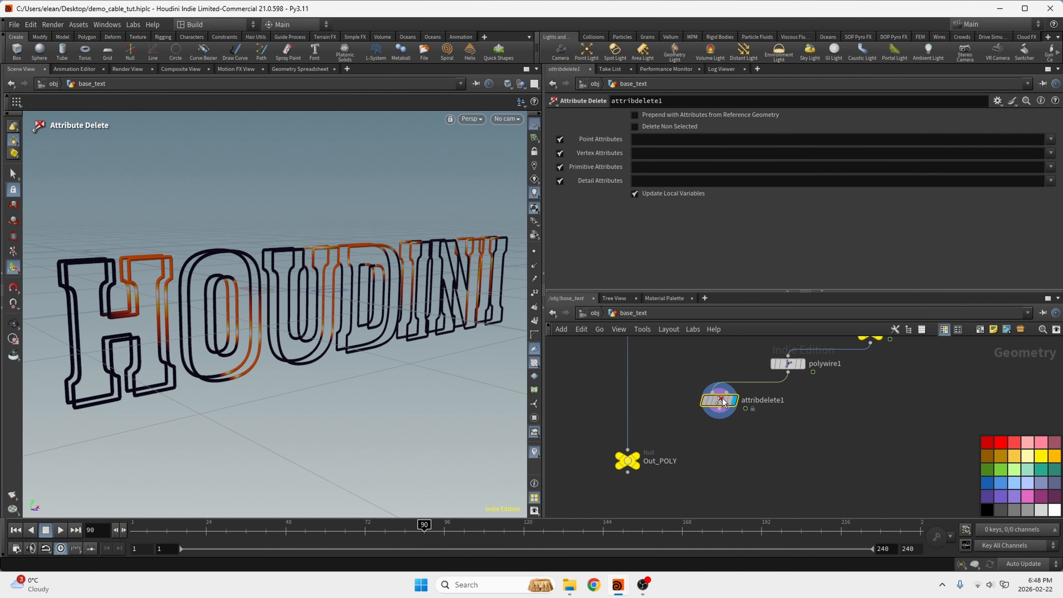
drag(723, 402, 792, 398)
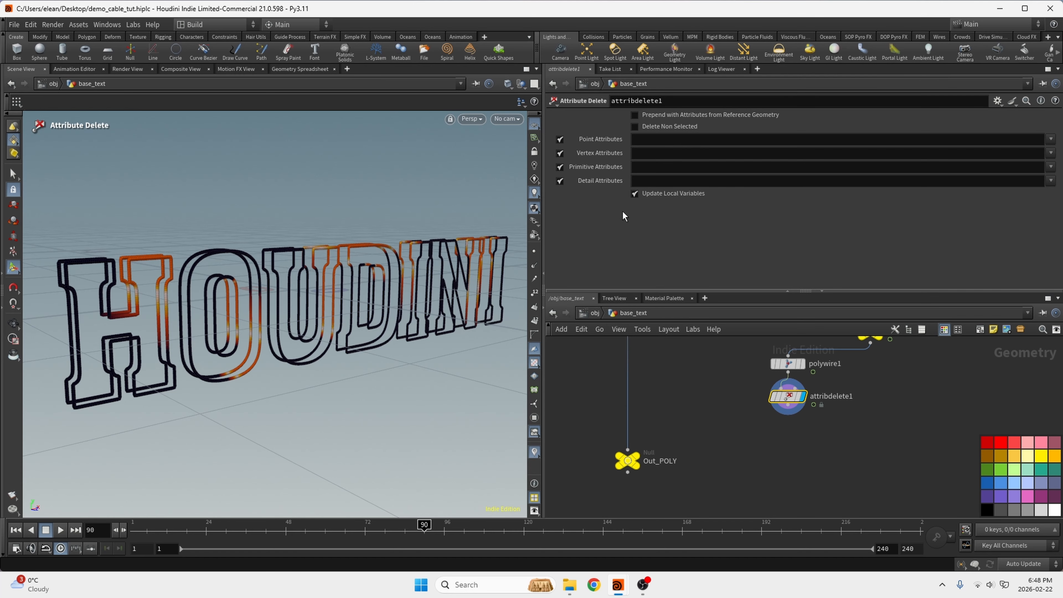
- Set the Point Attributes of attribdelete1 to * so that all point attributes are deleted
click(1051, 139)
key(Escape)
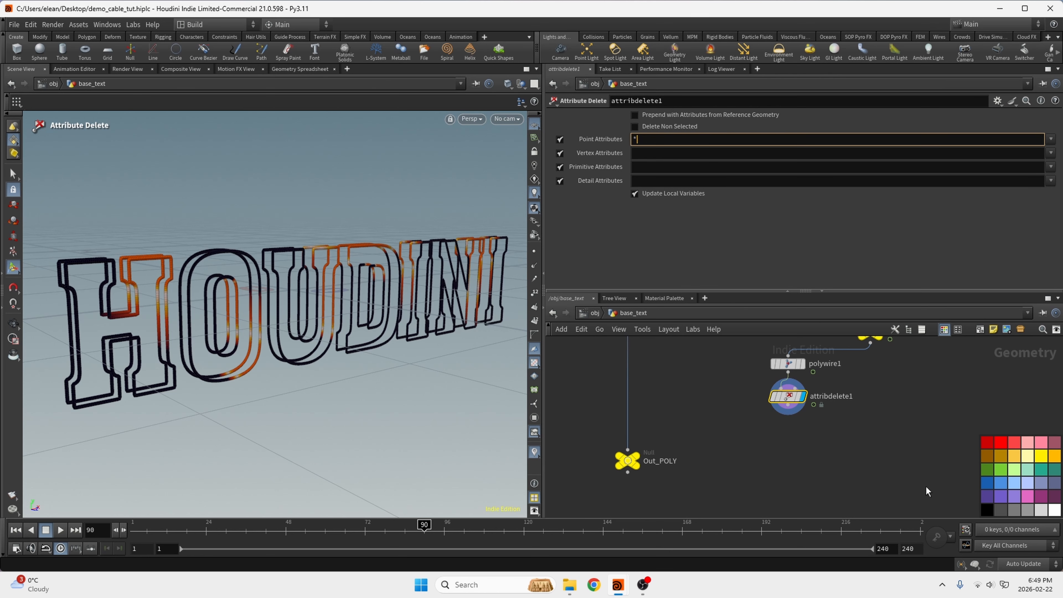
key(Return)
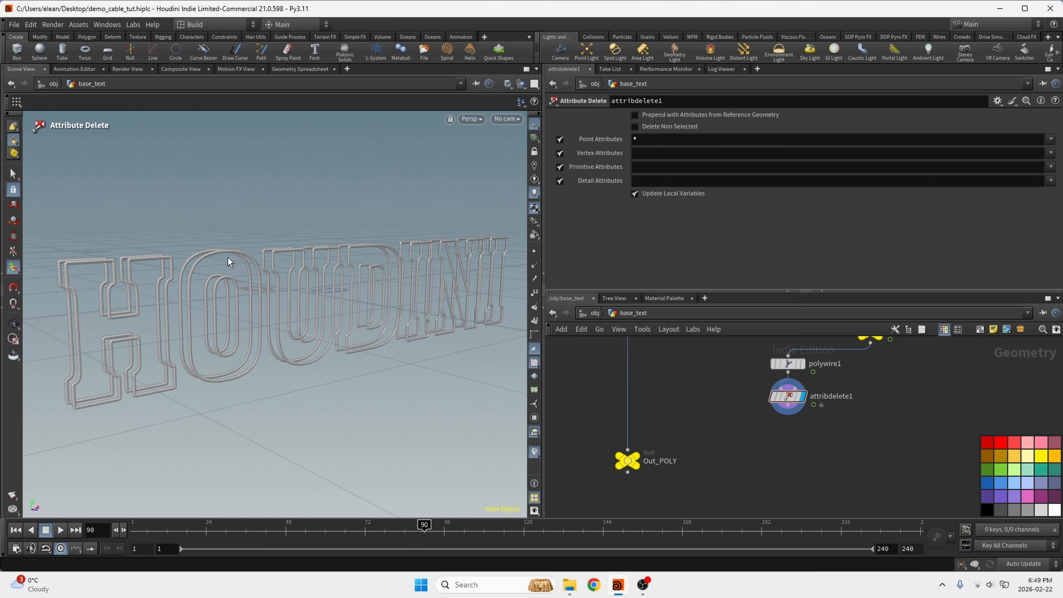
- Add a Labs Auto UV node fed by attribdelete1, display it, and align it beneath that node
key(Tab)
text(aut)
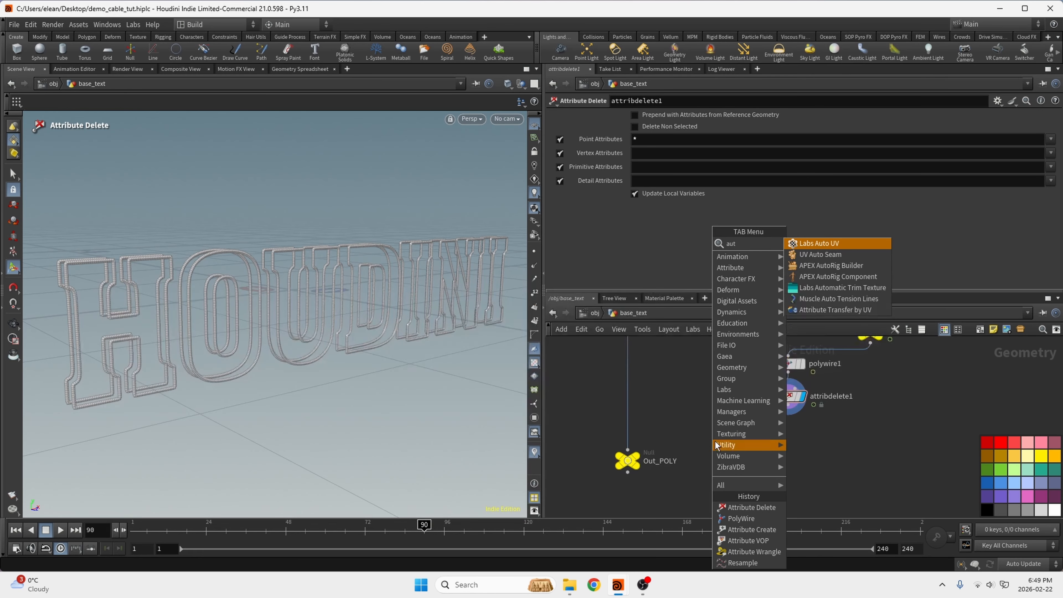
click(816, 243)
click(769, 427)
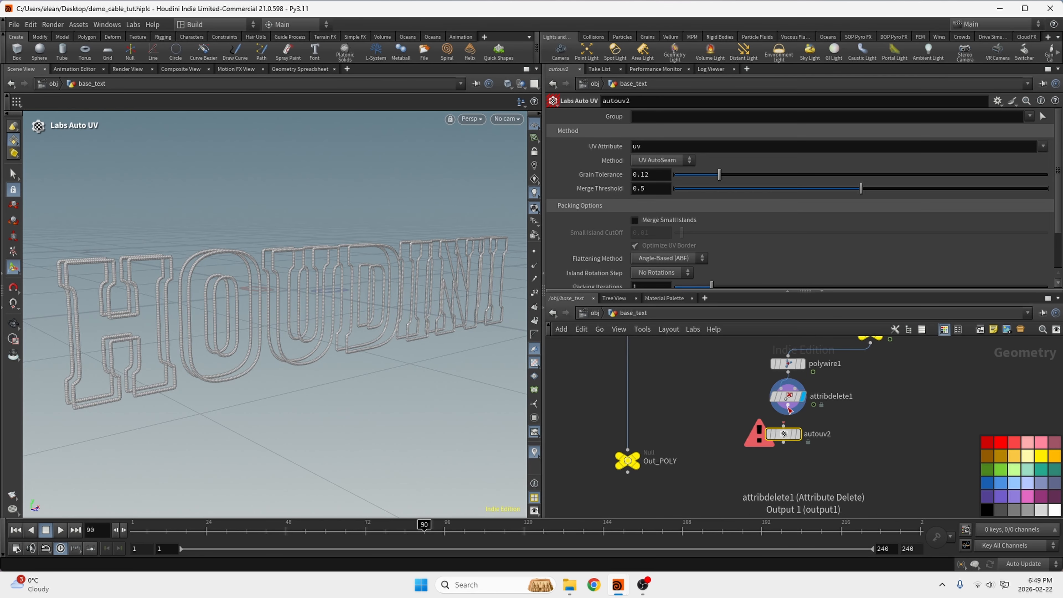
click(801, 446)
drag(782, 446, 788, 436)
- Insert a Boolean node above Out_POLY, with the extruded text as first input and autouv2 as second, and display it
scroll(612, 339, down, 2)
middle_drag(575, 441, 600, 406)
scroll(711, 471, down, 4)
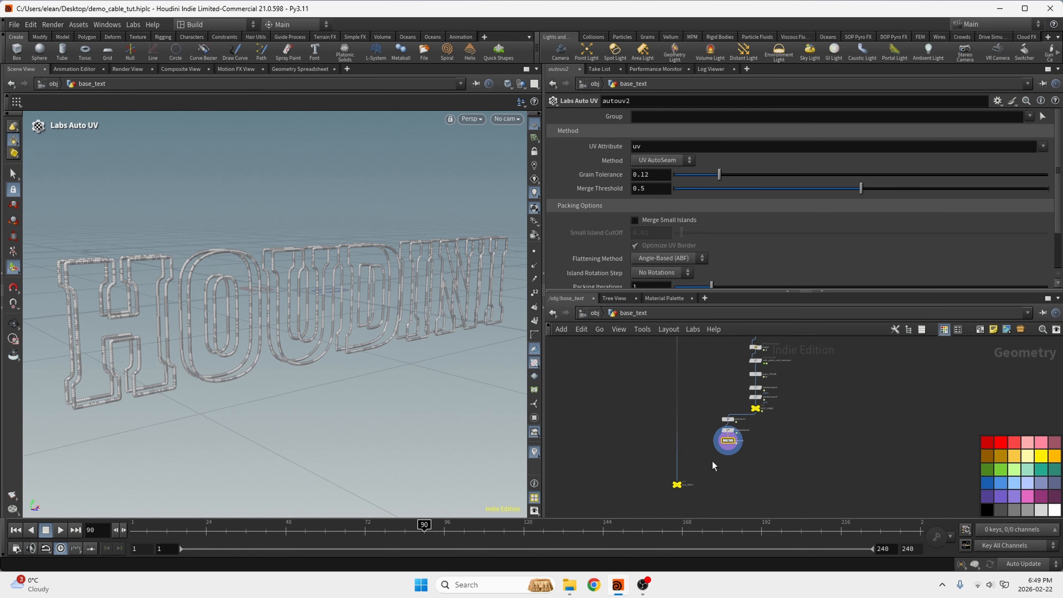
scroll(689, 421, up, 2)
drag(705, 488, 775, 419)
scroll(736, 469, up, 4)
key(Tab)
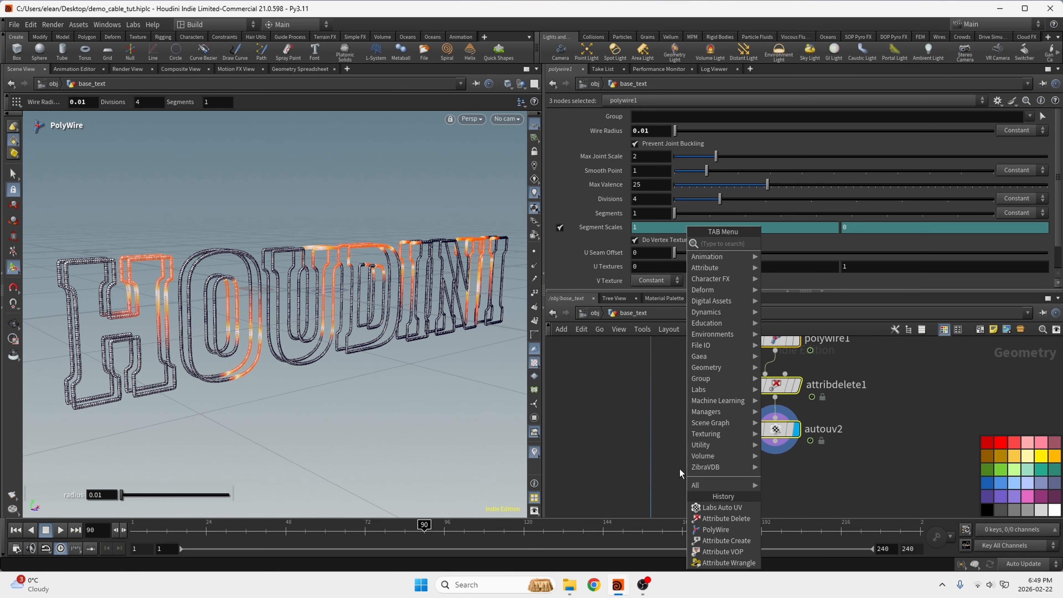
text(bool)
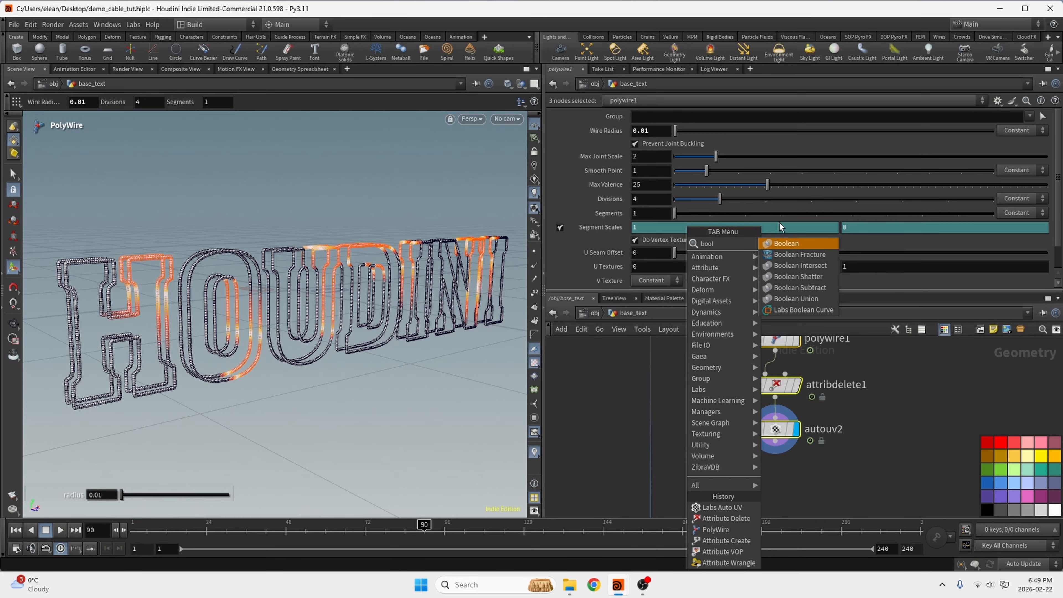
click(790, 243)
click(653, 478)
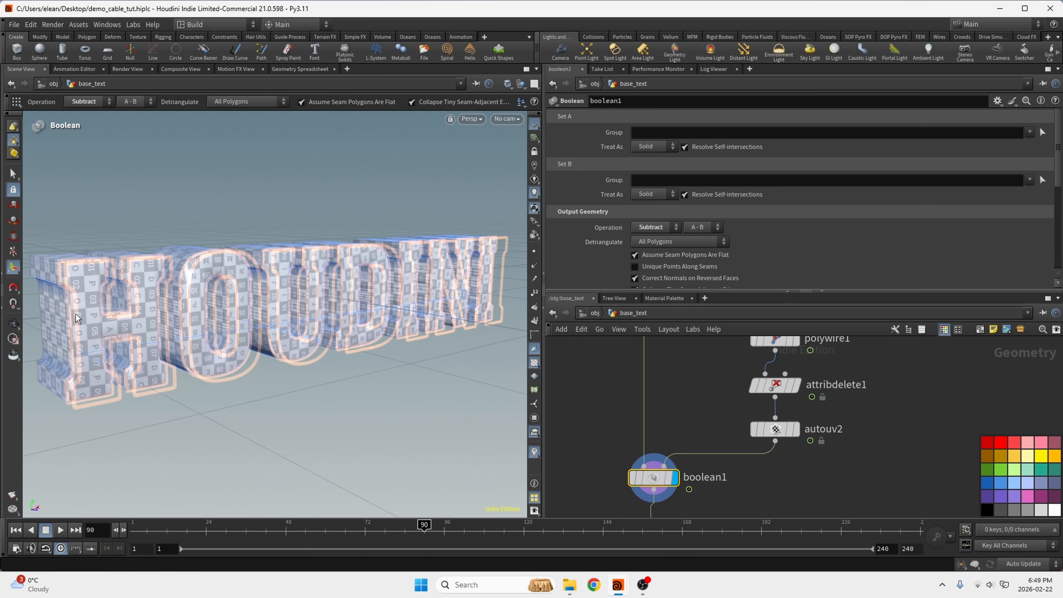
- Examine the Boolean result on the HOUDINI letters up close from the front, side and back
right_click(24, 269)
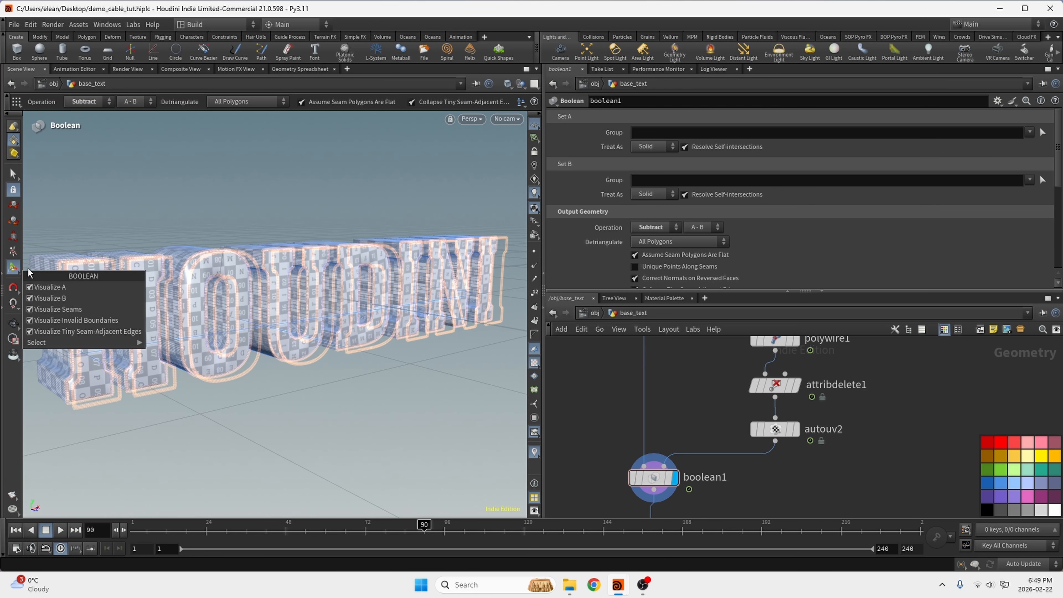
alt+drag(24, 269, 245, 235)
alt+right_drag(245, 235, 173, 299)
alt+middle_drag(174, 299, 247, 270)
alt+drag(247, 271, 208, 309)
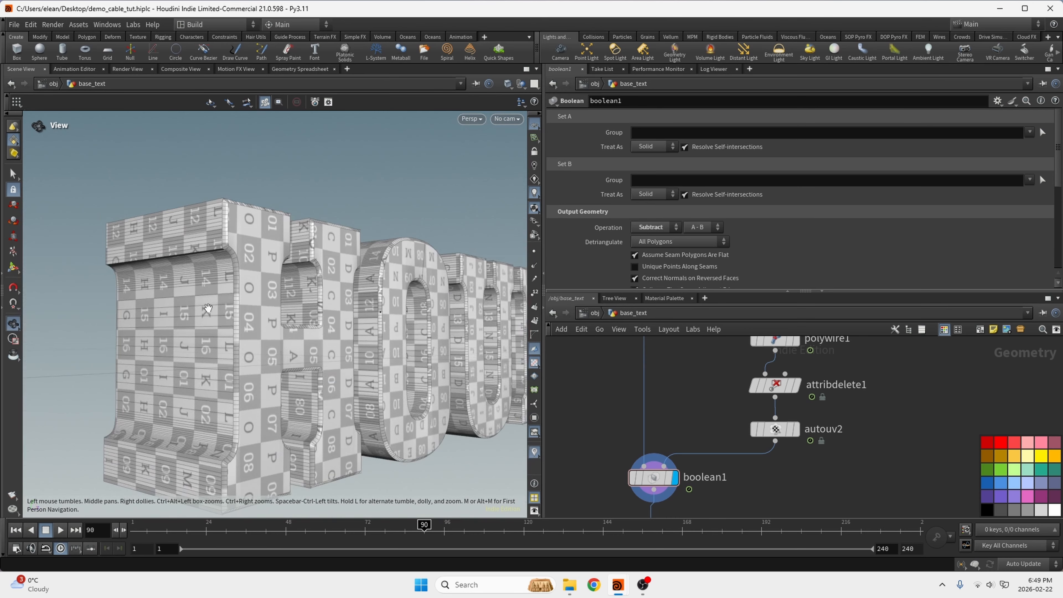
alt+right_drag(215, 394, 235, 284)
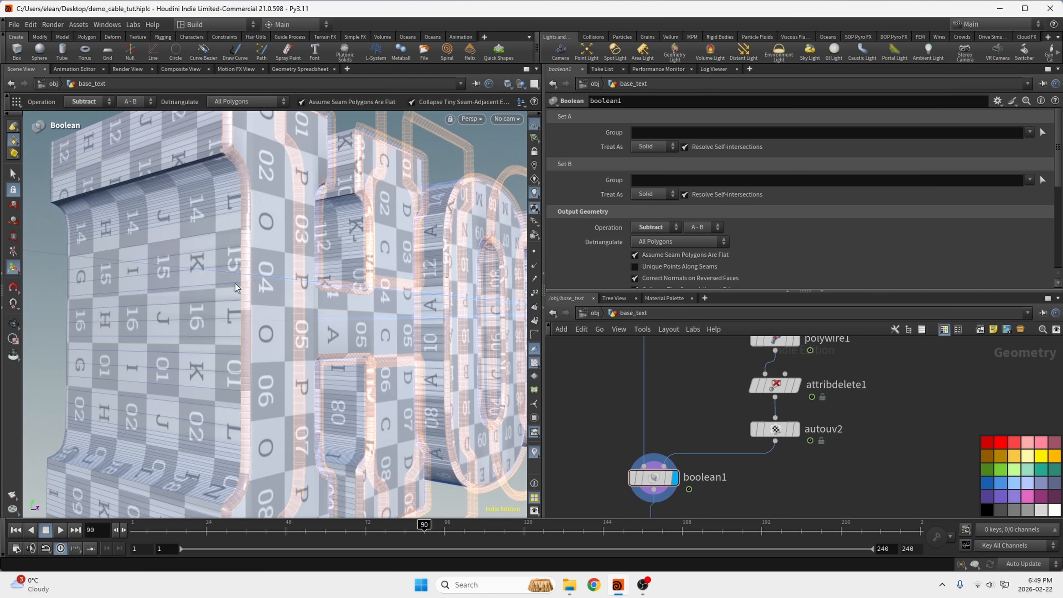
alt+drag(251, 267, 247, 310)
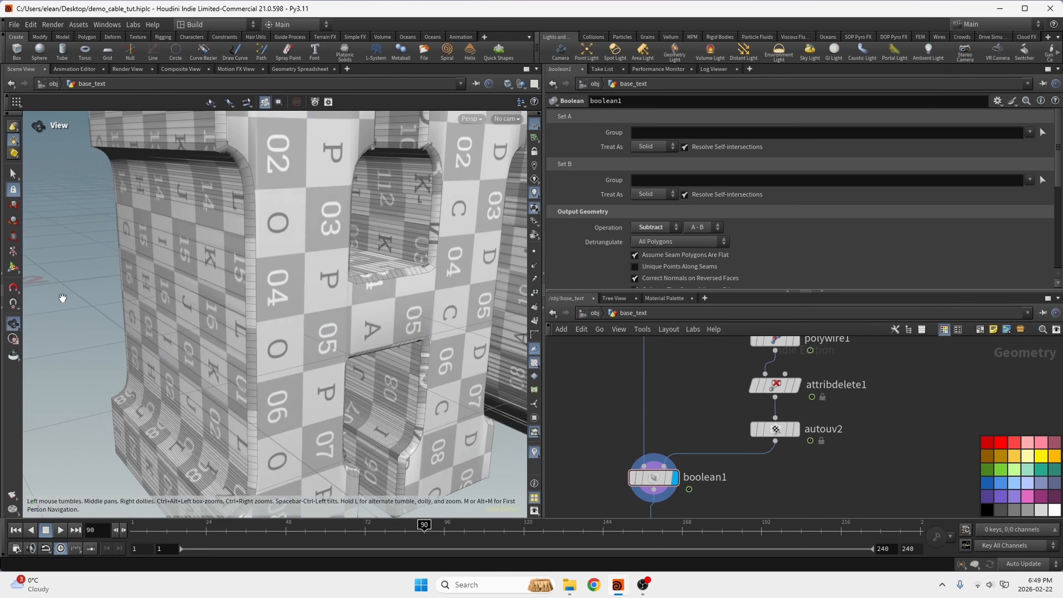
alt+right_drag(247, 310, 29, 360)
alt+drag(247, 293, 463, 308)
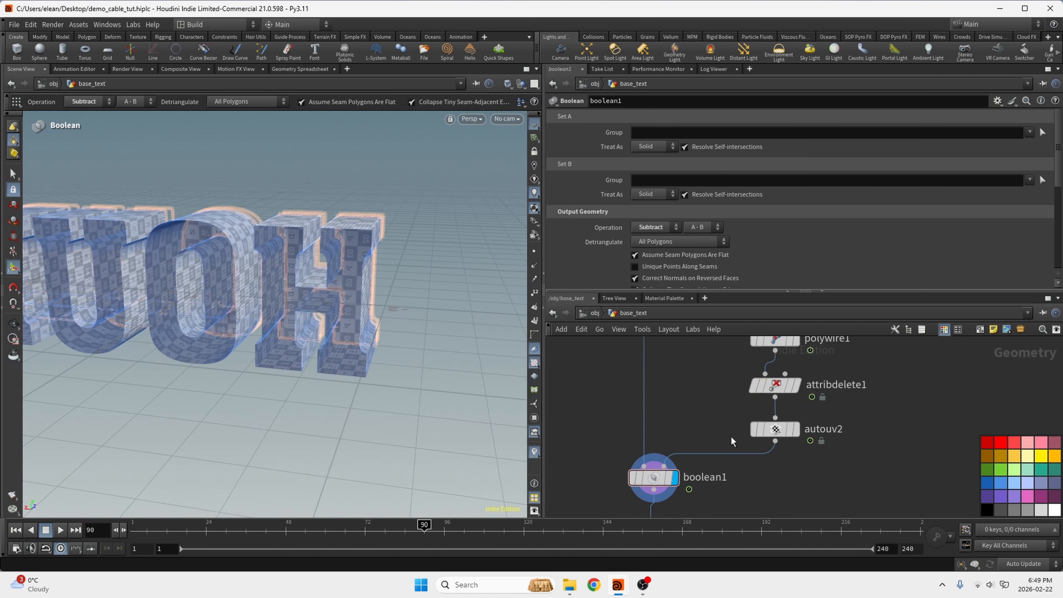
- Enable Output Back on polyextrude1 to close the rear of the letters, save the scene and check the mesh
scroll(693, 477, down, 8)
scroll(674, 350, up, 10)
scroll(698, 494, down, 4)
scroll(702, 401, up, 3)
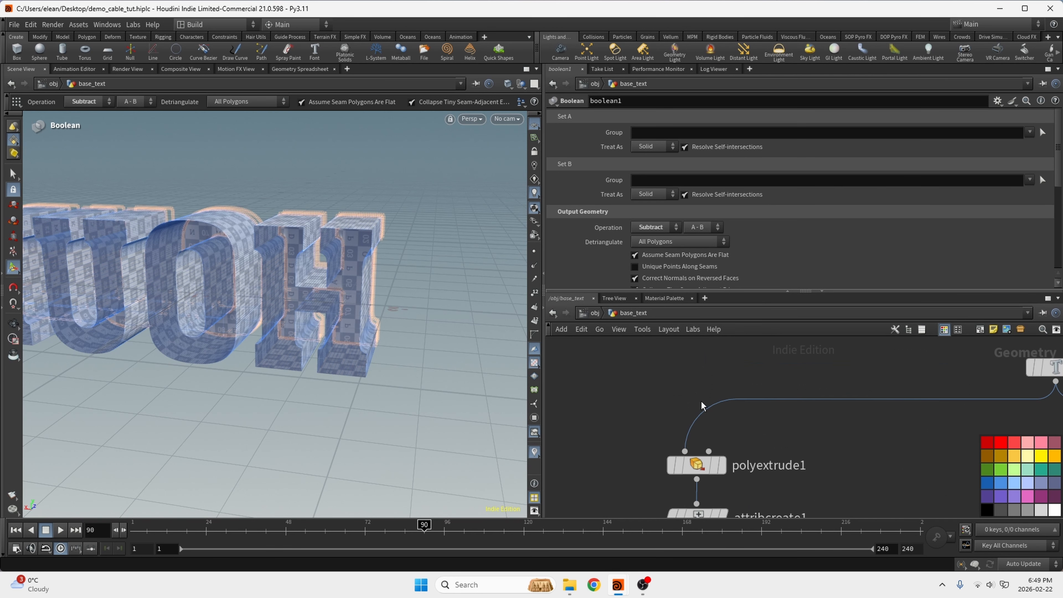
click(698, 464)
scroll(718, 249, down, 5)
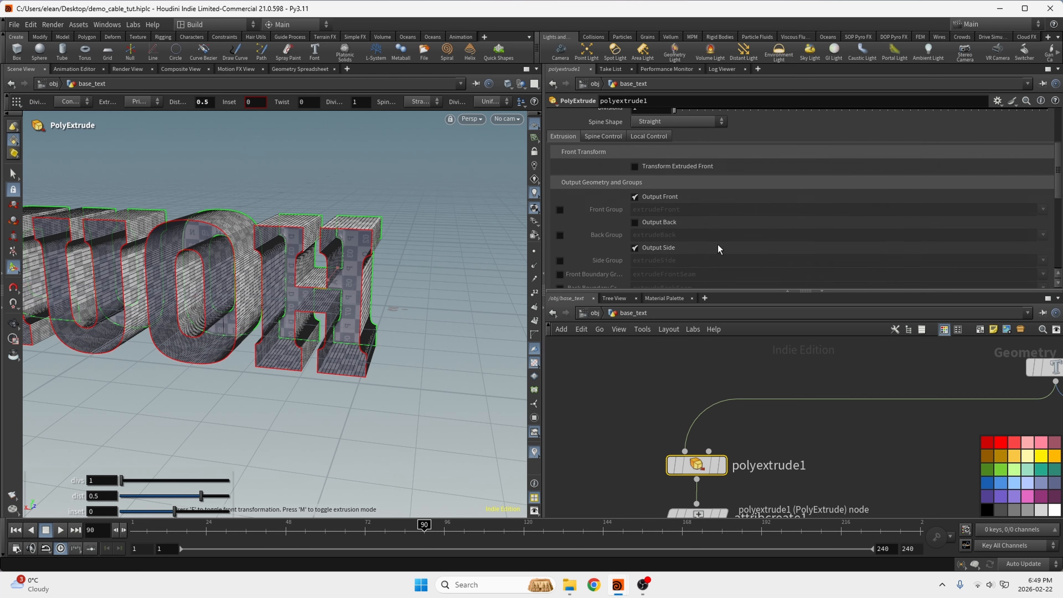
click(842, 450)
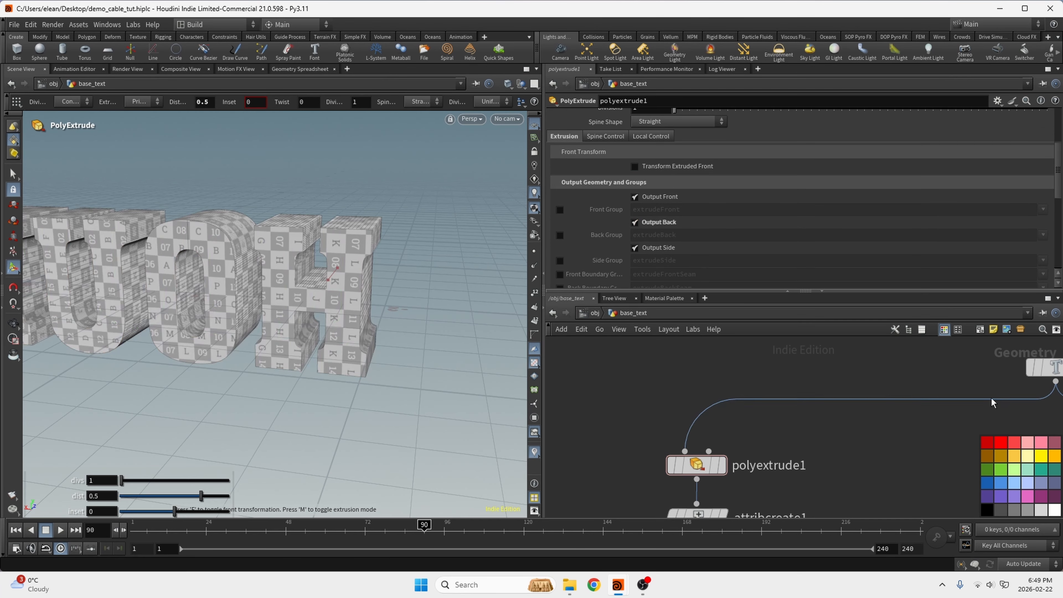
key(ctrl+s)
alt+drag(419, 285, 245, 270)
alt+right_drag(245, 270, 320, 297)
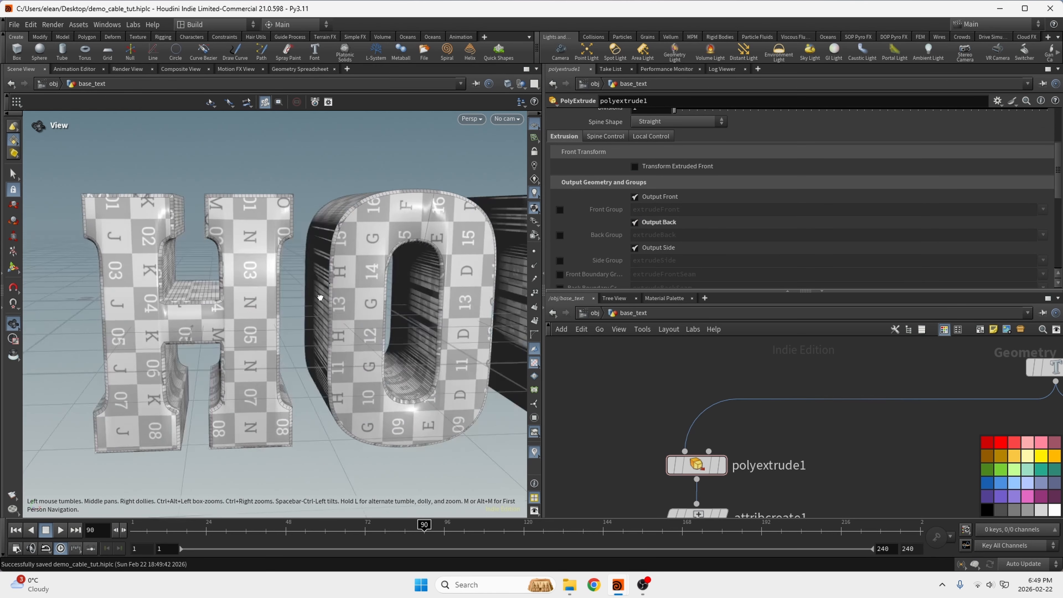
alt+drag(320, 297, 376, 299)
- Insert a File Cache node between boolean1 and Out_POLY
scroll(776, 361, down, 8)
scroll(788, 427, up, 6)
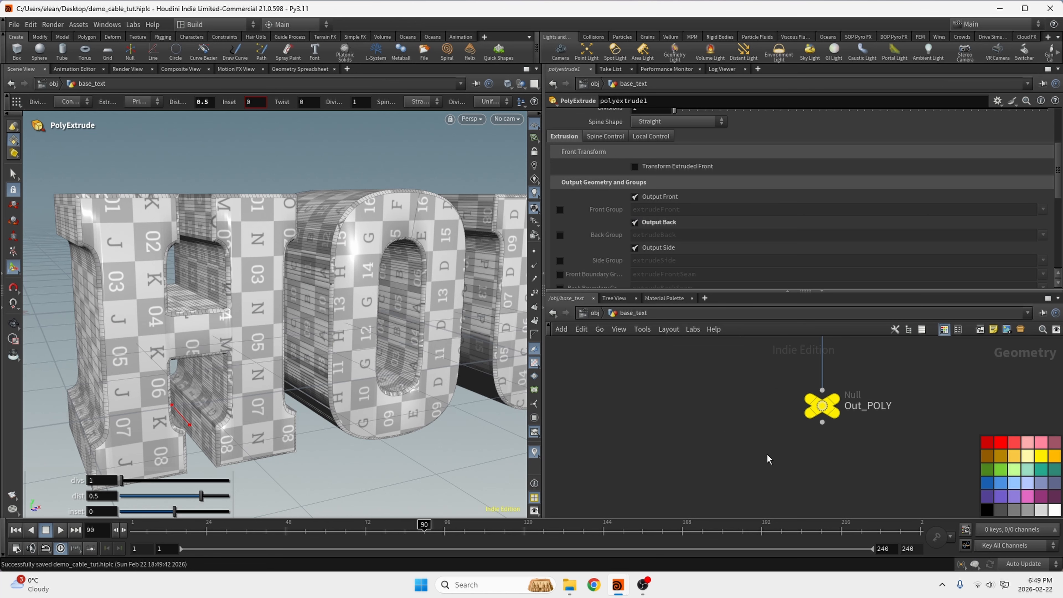
key(Tab)
mouse_move(812, 456)
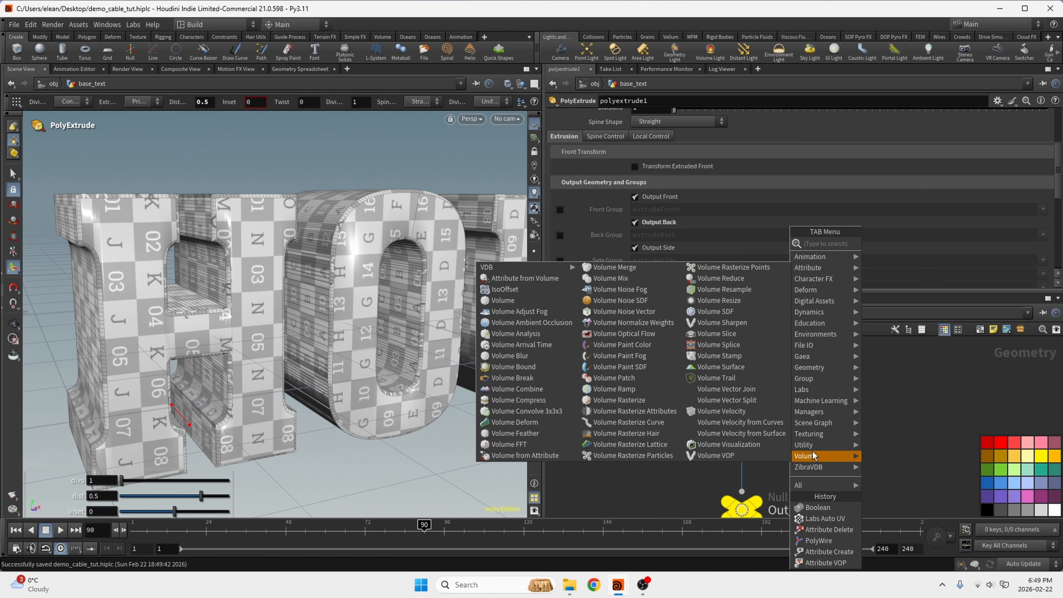
text(file)
click(918, 254)
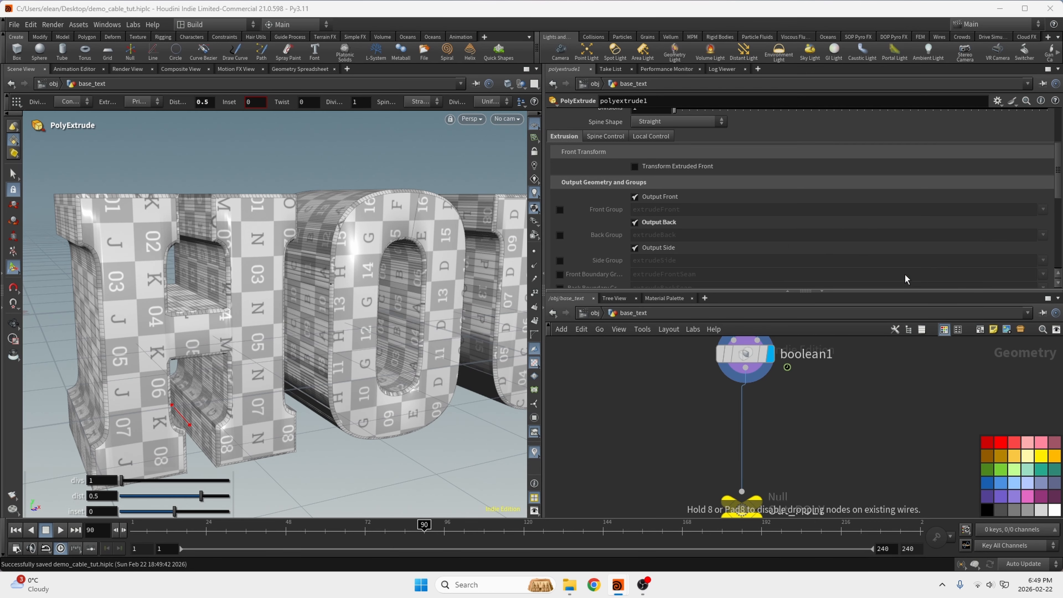
click(743, 428)
- Set the Primitive Attributes of attribdelete1 to path so that this attribute is deleted as well
scroll(864, 467, down, 3)
middle_drag(900, 341, 852, 426)
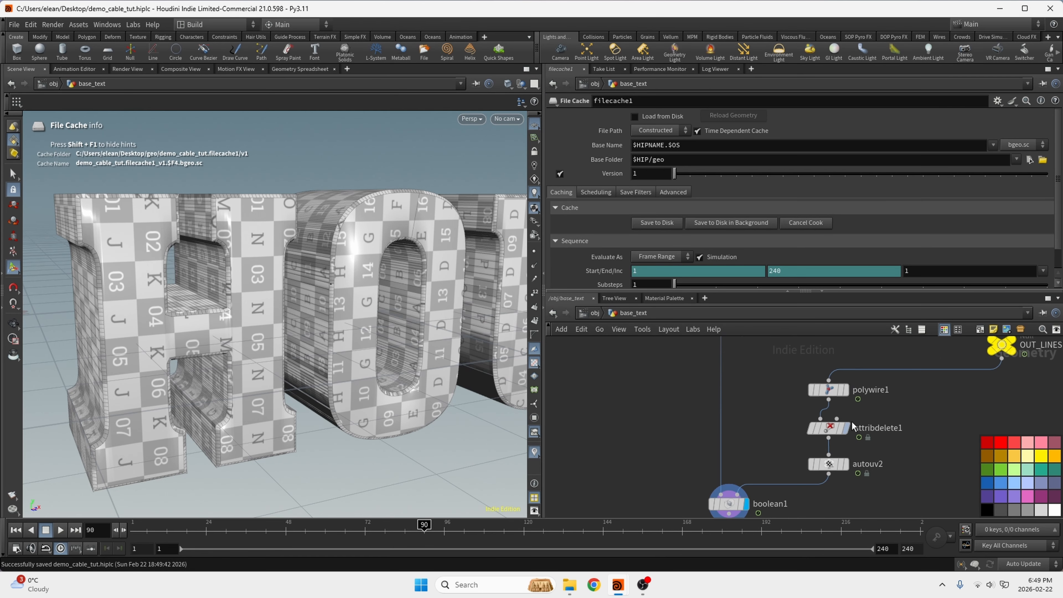
click(833, 426)
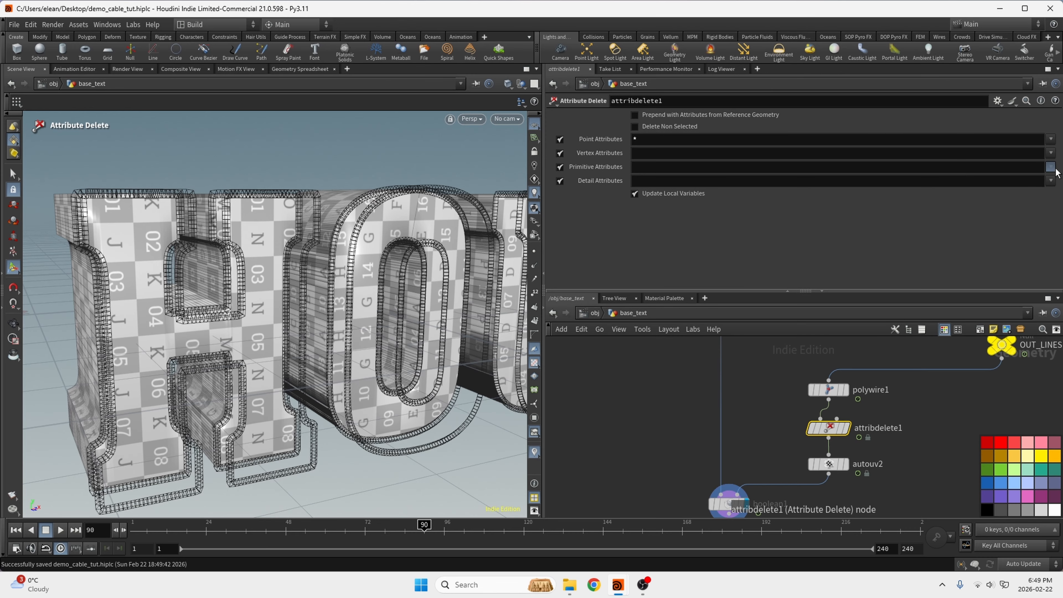
click(1045, 181)
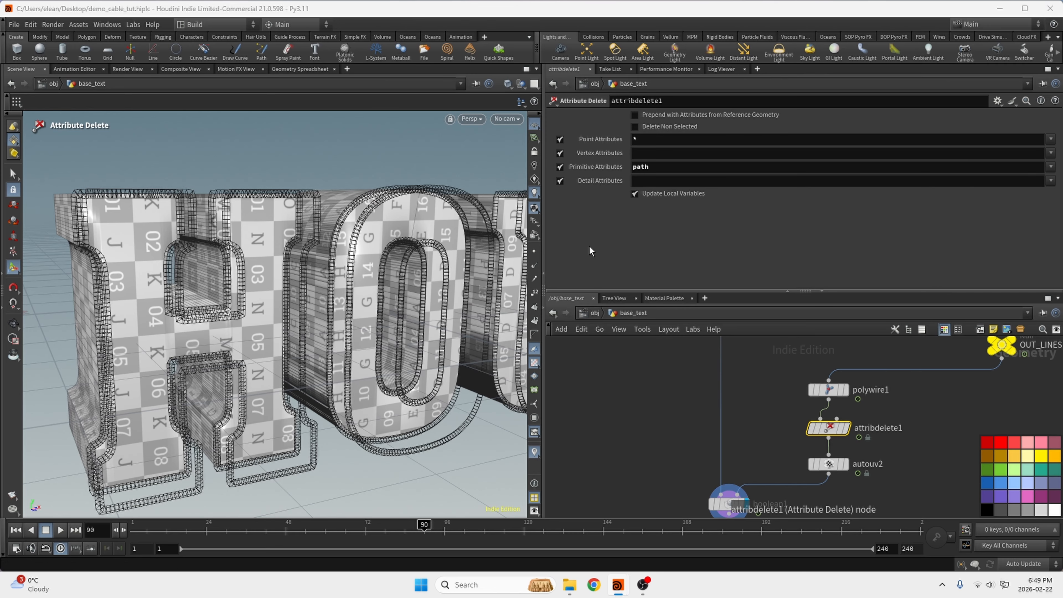
- Rename the File Cache node above Out_POLY as text
scroll(776, 402, down, 5)
scroll(782, 496, up, 3)
scroll(714, 384, up, 3)
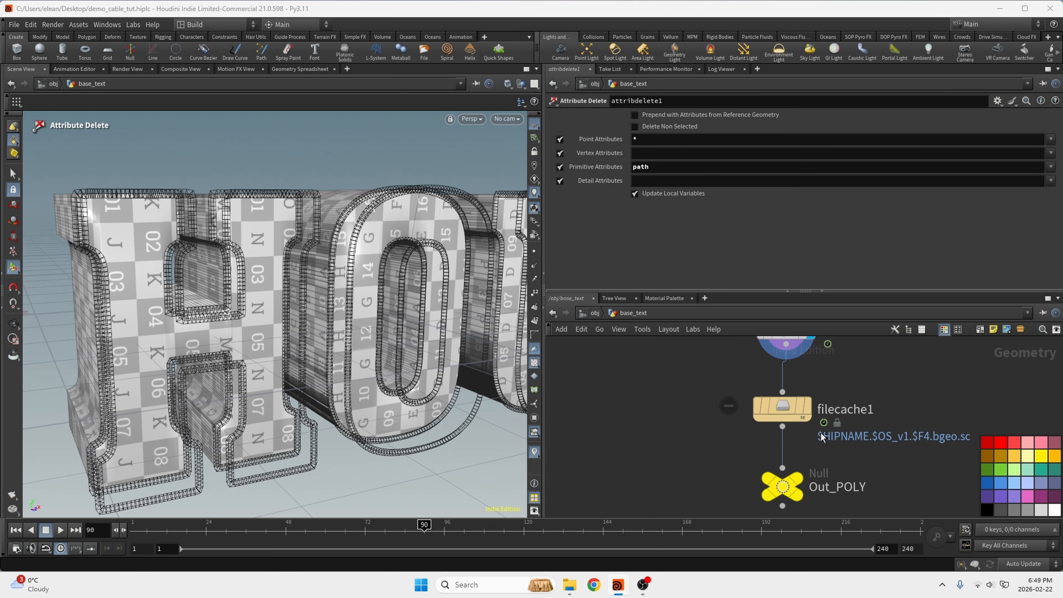
double_click(844, 403)
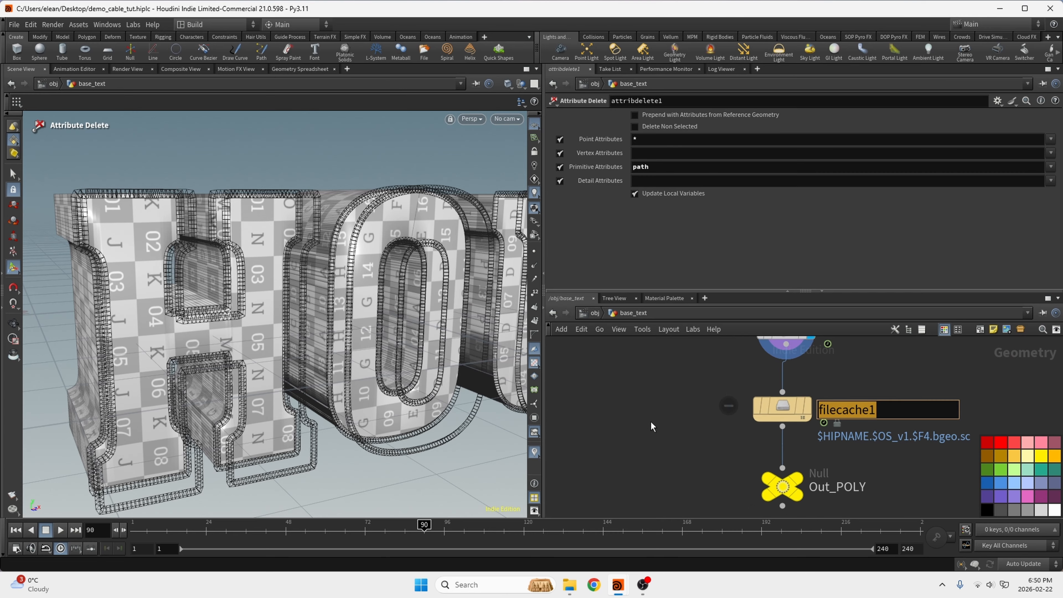
text(text)
key(Return)
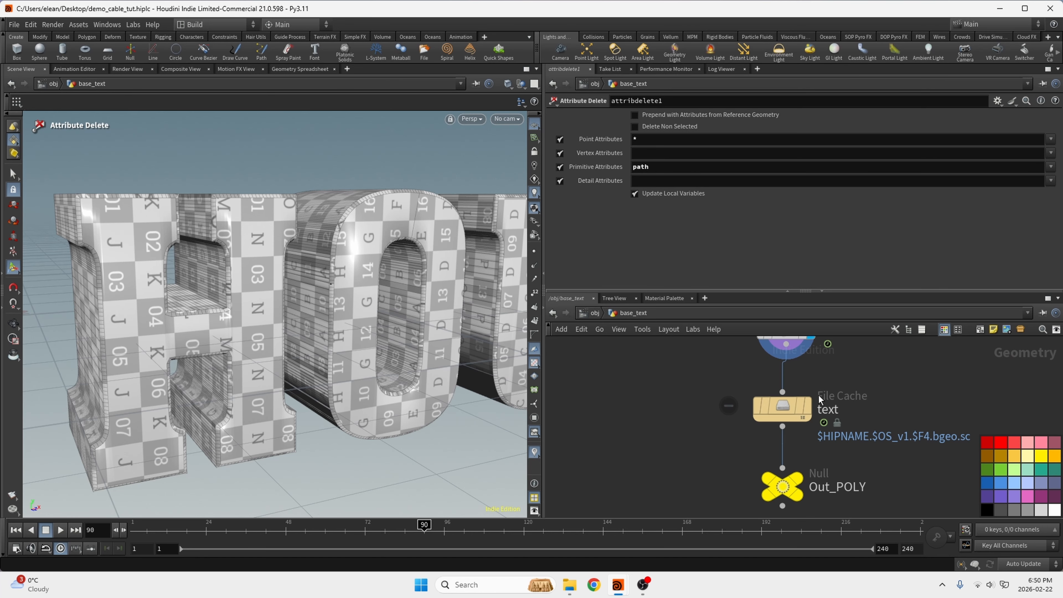
- Display the text File Cache, turn off Time Dependent Cache and save its geometry to disk
click(784, 413)
click(697, 130)
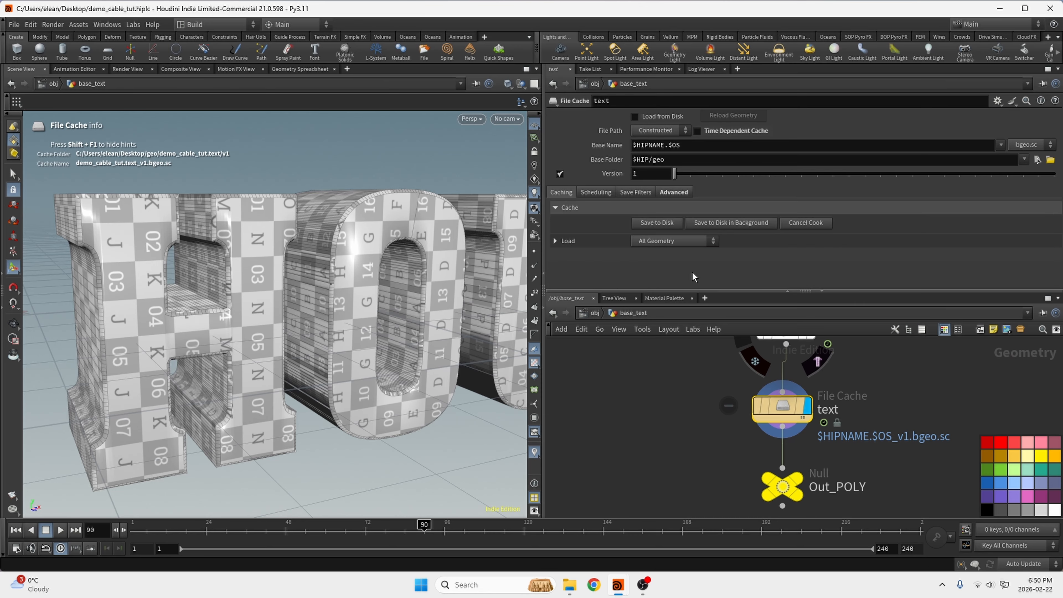
click(657, 223)
- Enclose the outline node chain from transform1 down to OUT_LINES in a network box and colour the box black
scroll(782, 402, down, 5)
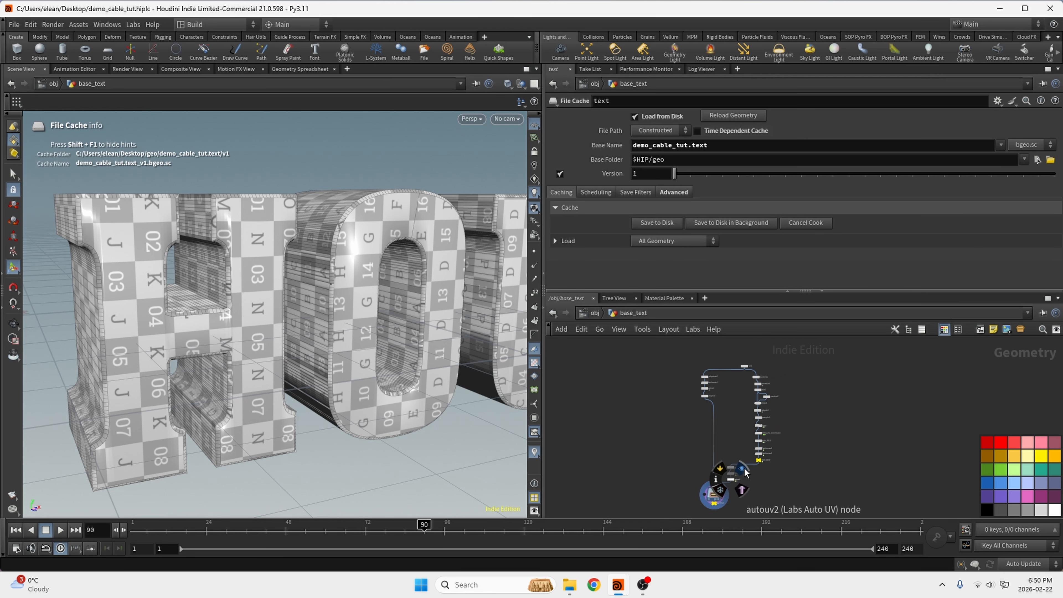
drag(763, 436, 770, 494)
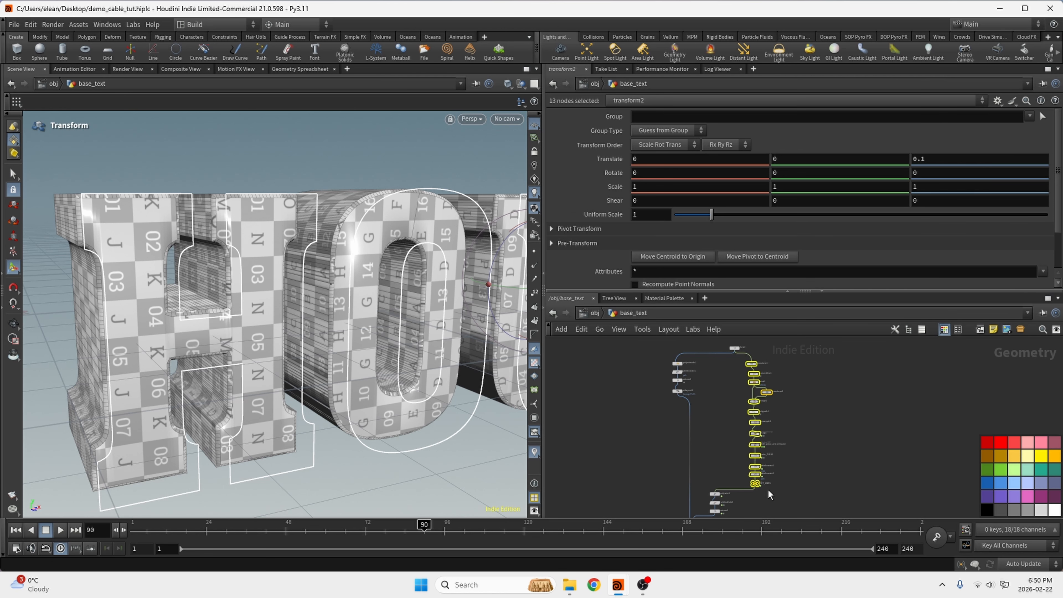
click(988, 329)
scroll(775, 356, up, 3)
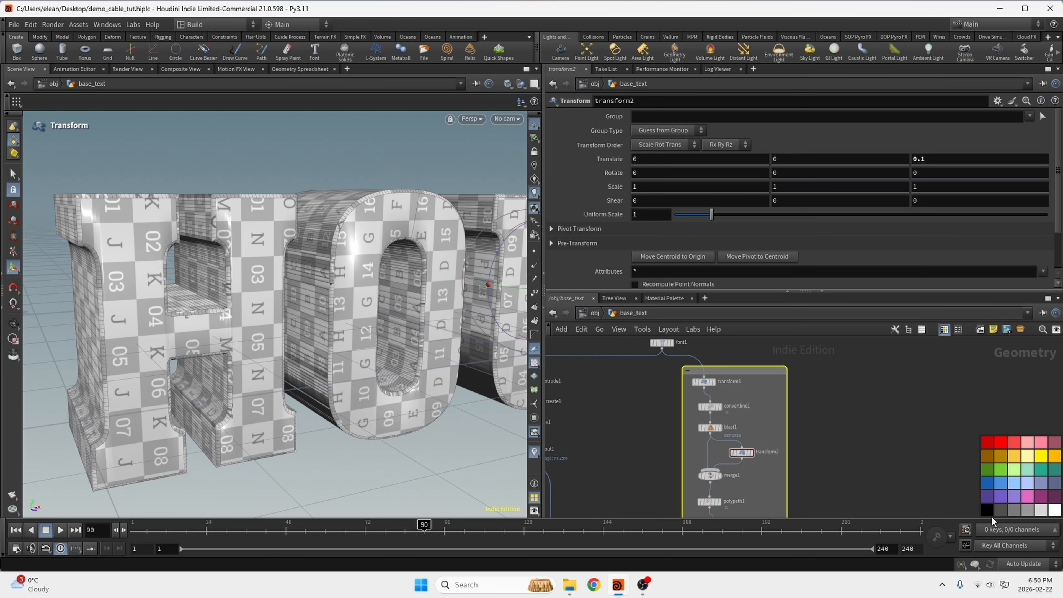
- Move the four nodes of the polyextrude1 branch down beside the polywire1 branch and save the scene
scroll(905, 416, down, 3)
drag(685, 474, 769, 369)
scroll(684, 374, down, 2)
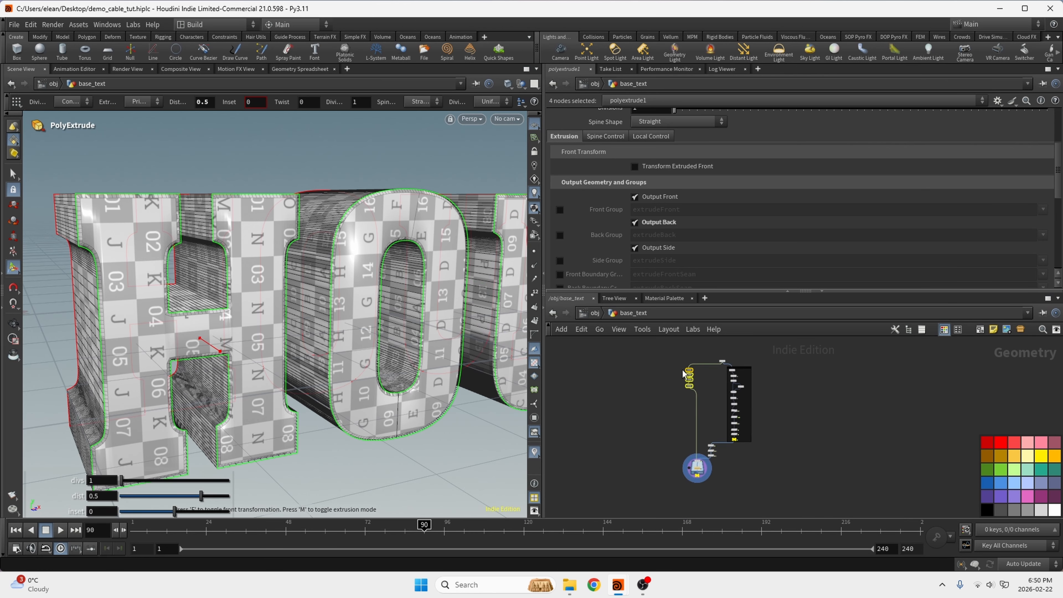
scroll(689, 384, up, 3)
key(ctrl+s)
drag(693, 390, 703, 508)
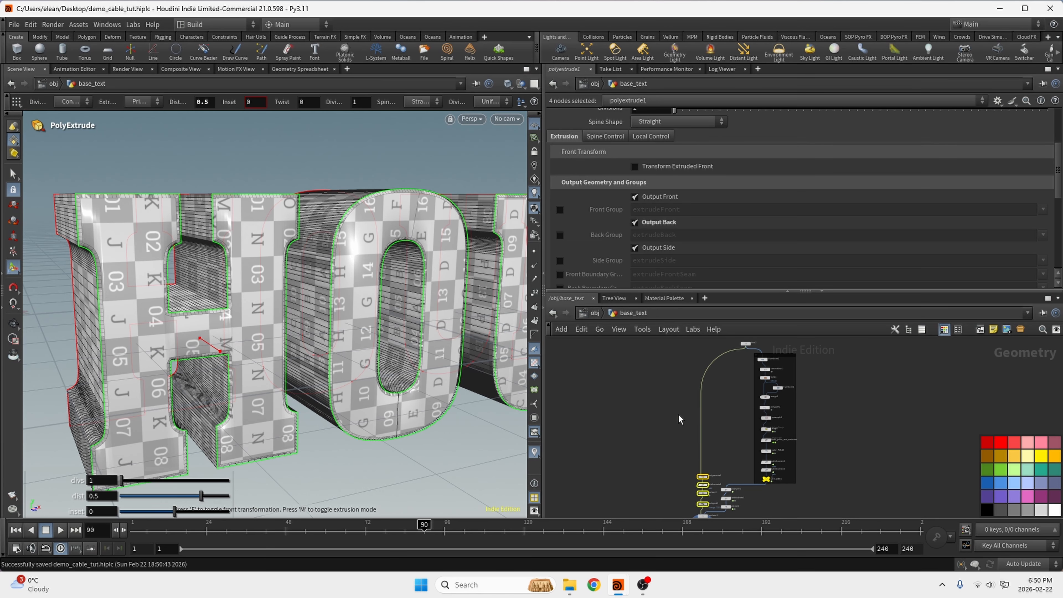
- Enclose the polyextrude1 and polywire1 branches, boolean1 and the text cache in a network box and colour it black
middle_drag(679, 415, 670, 318)
scroll(682, 339, up, 1)
scroll(695, 339, down, 3)
scroll(687, 403, up, 4)
middle_drag(670, 370, 651, 512)
drag(651, 512, 794, 346)
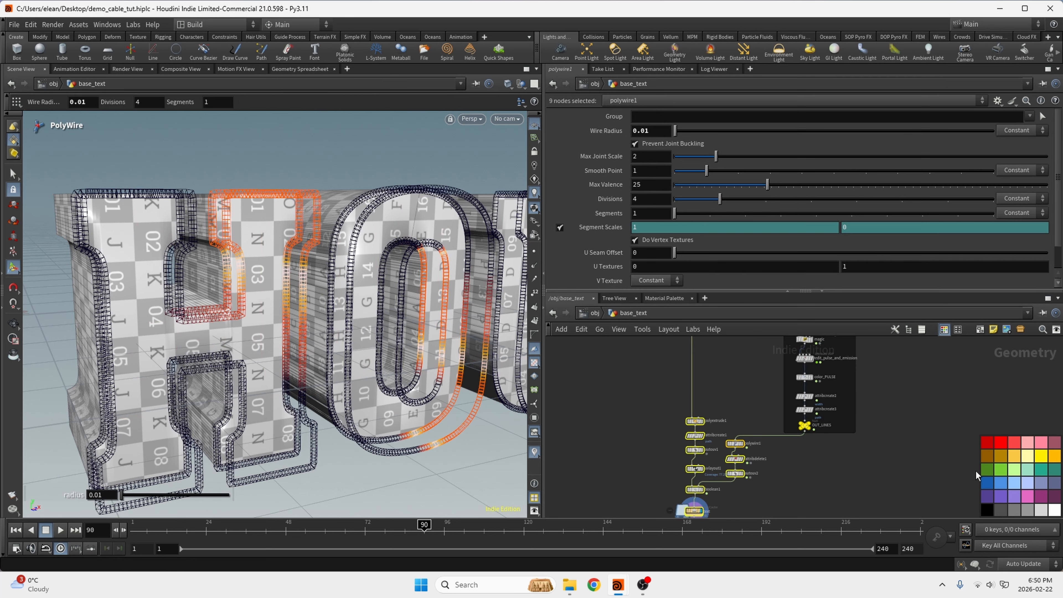
click(980, 331)
click(740, 412)
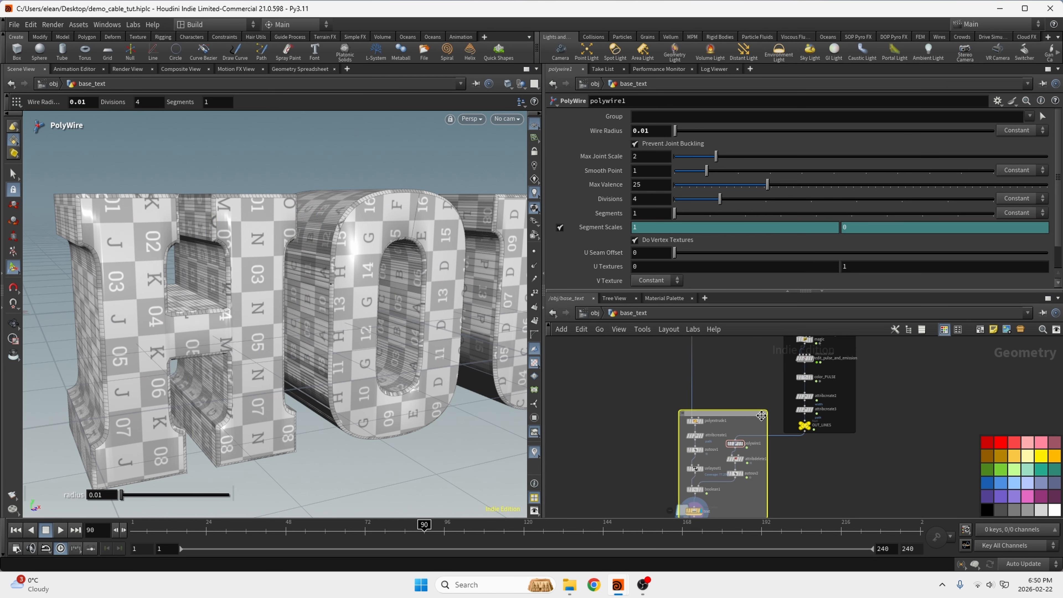
click(987, 509)
- Insert a Normal node between the text File Cache and the Out_POLY null and display it
scroll(751, 400, down, 2)
middle_drag(744, 509, 716, 467)
scroll(716, 467, down, 2)
scroll(713, 473, up, 6)
scroll(714, 477, down, 2)
middle_drag(700, 431, 708, 381)
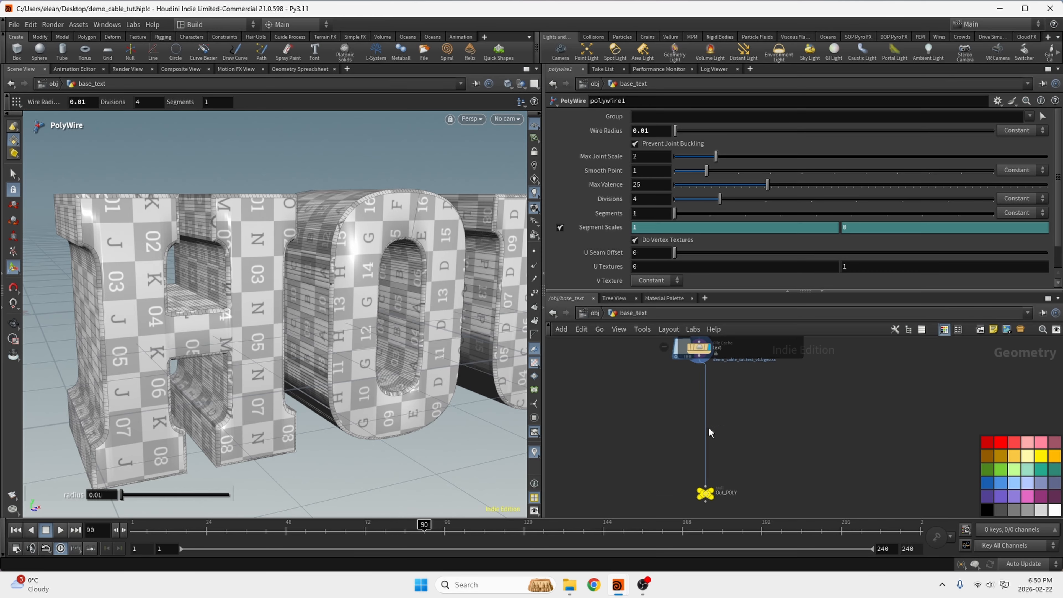
scroll(702, 474, up, 2)
scroll(713, 496, down, 3)
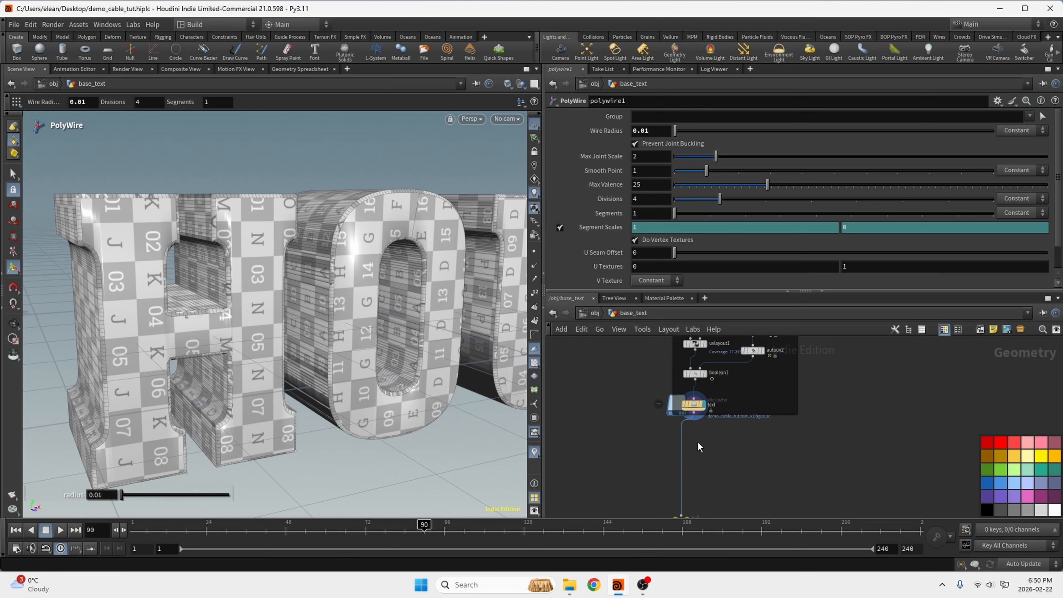
scroll(697, 494, up, 3)
drag(696, 494, 734, 496)
key(Tab)
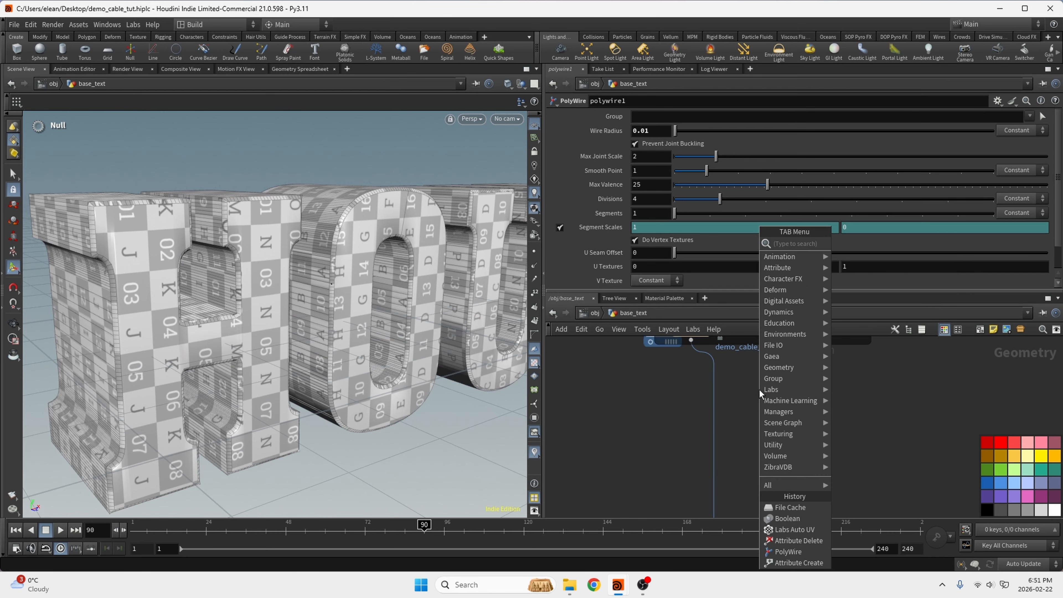
text(norm)
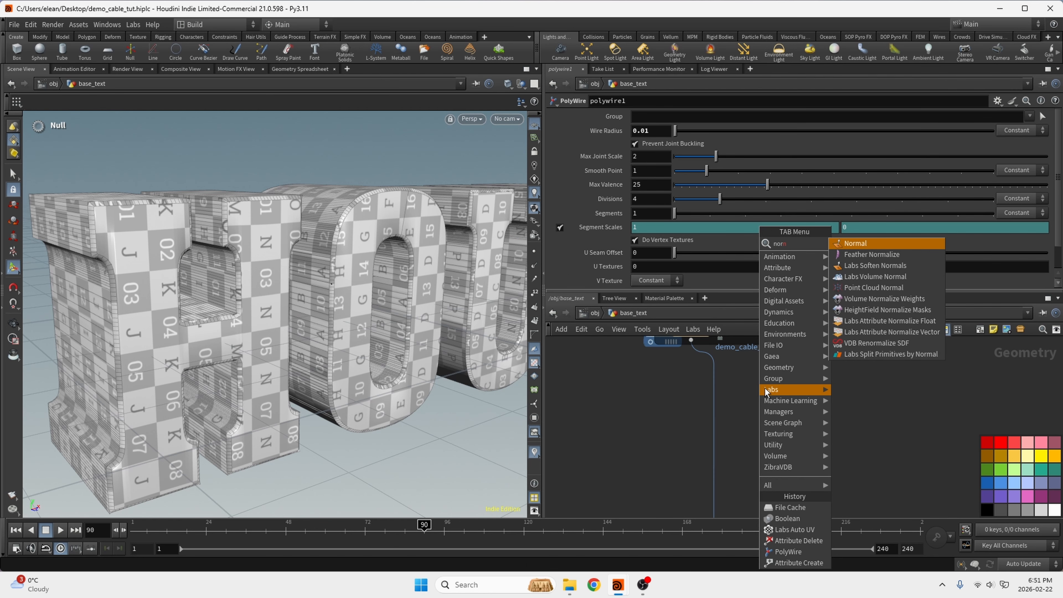
click(712, 371)
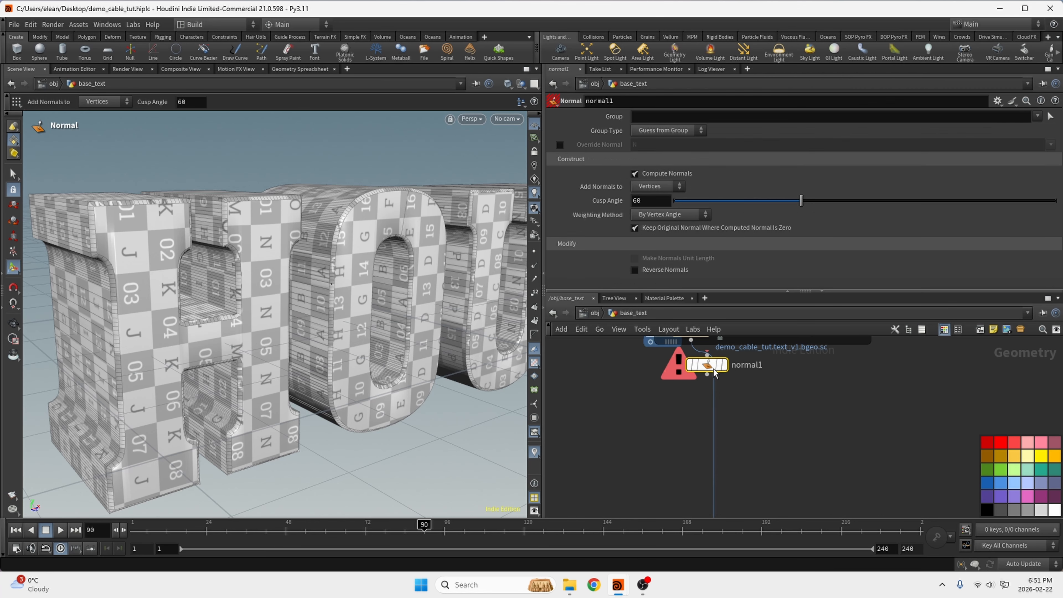
drag(712, 371, 722, 394)
click(733, 391)
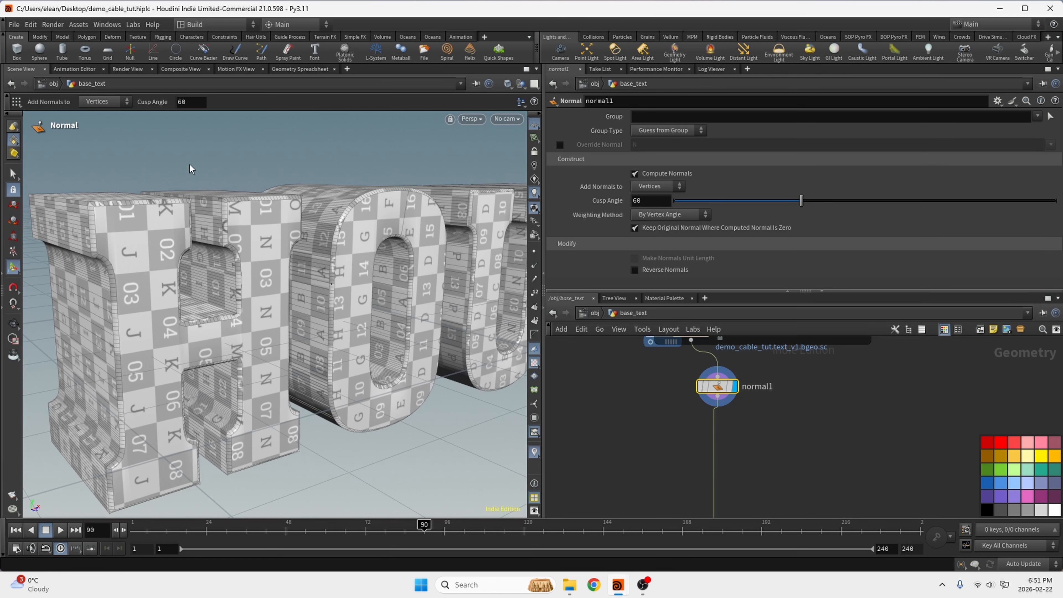
- Line up normal1 and the Out_POLY null in a straight column beneath the text cache
key(Escape)
drag(190, 169, 359, 180)
drag(707, 389, 672, 390)
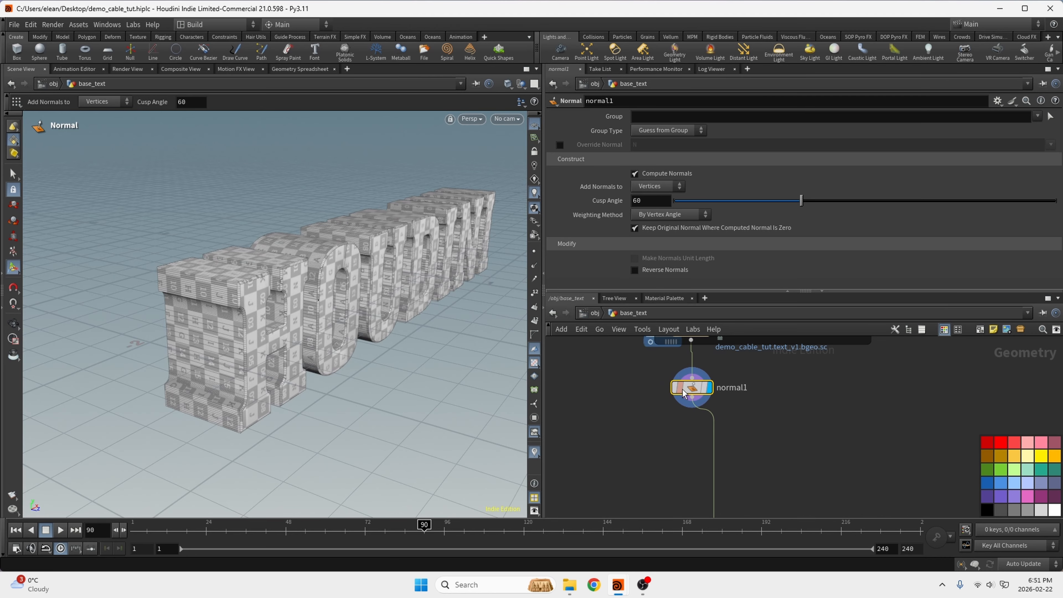
scroll(706, 450, down, 4)
scroll(711, 483, up, 3)
drag(713, 484, 694, 497)
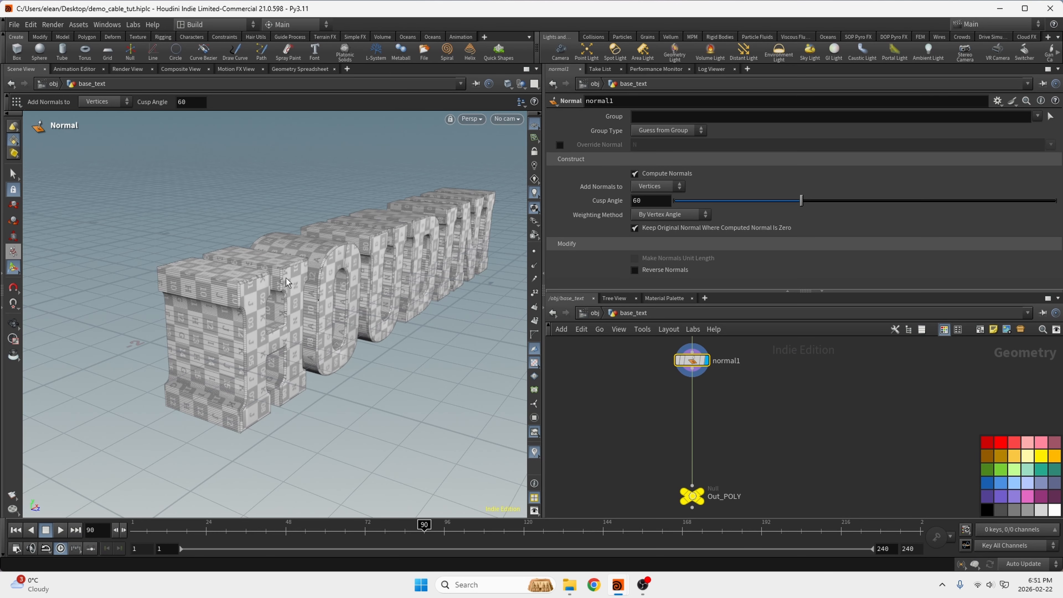
- Select the front face primitives of all the HOUDINI letters in the viewport
click(14, 174)
key(Escape)
drag(302, 309, 181, 253)
middle_drag(267, 271, 213, 255)
drag(236, 302, 281, 334)
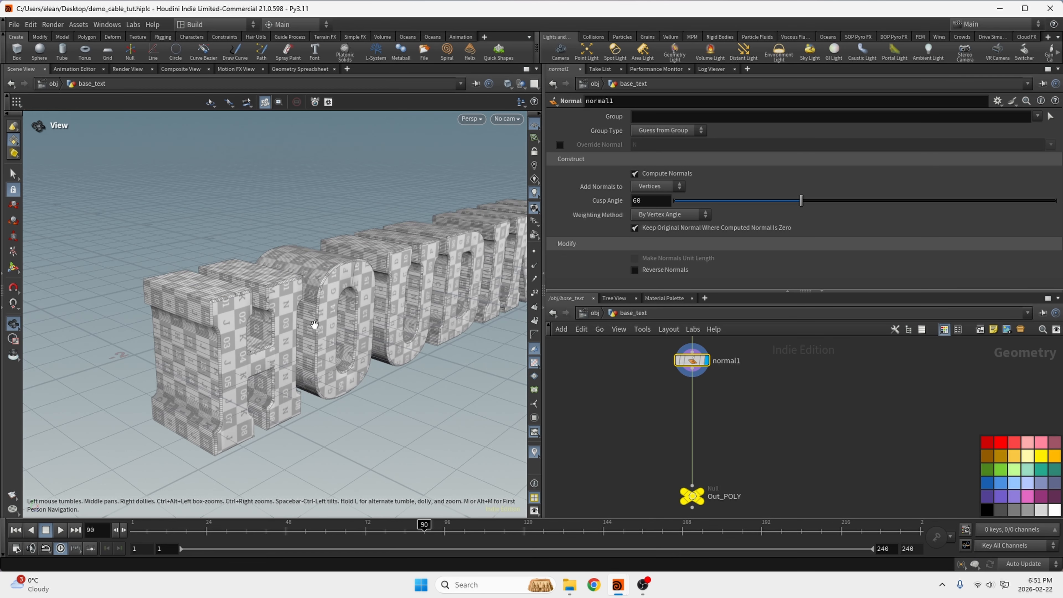
drag(426, 249, 239, 310)
middle_drag(239, 310, 414, 293)
drag(415, 294, 439, 251)
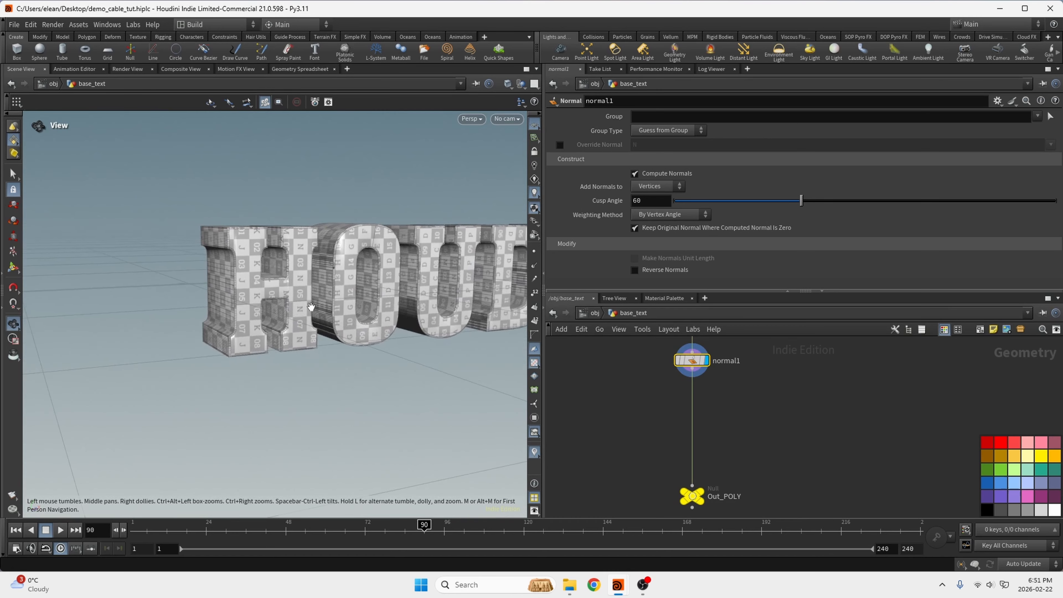
right_drag(311, 307, 417, 213)
middle_drag(352, 226, 325, 259)
key(s)
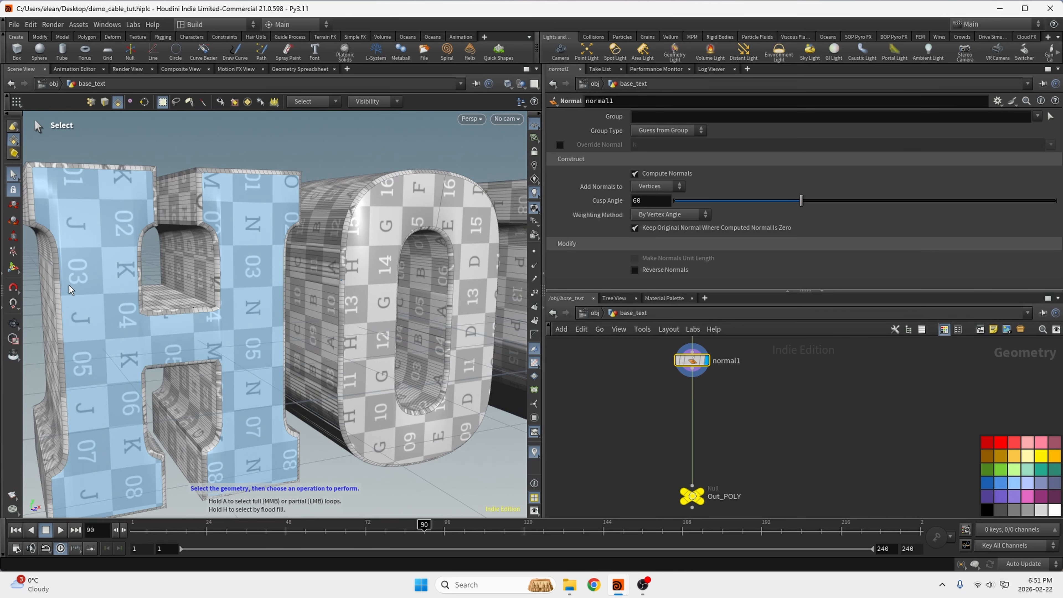
click(84, 237)
shift+click(371, 259)
right_drag(372, 259, 347, 280)
middle_drag(347, 280, 278, 268)
shift+click(280, 270)
shift+click(400, 276)
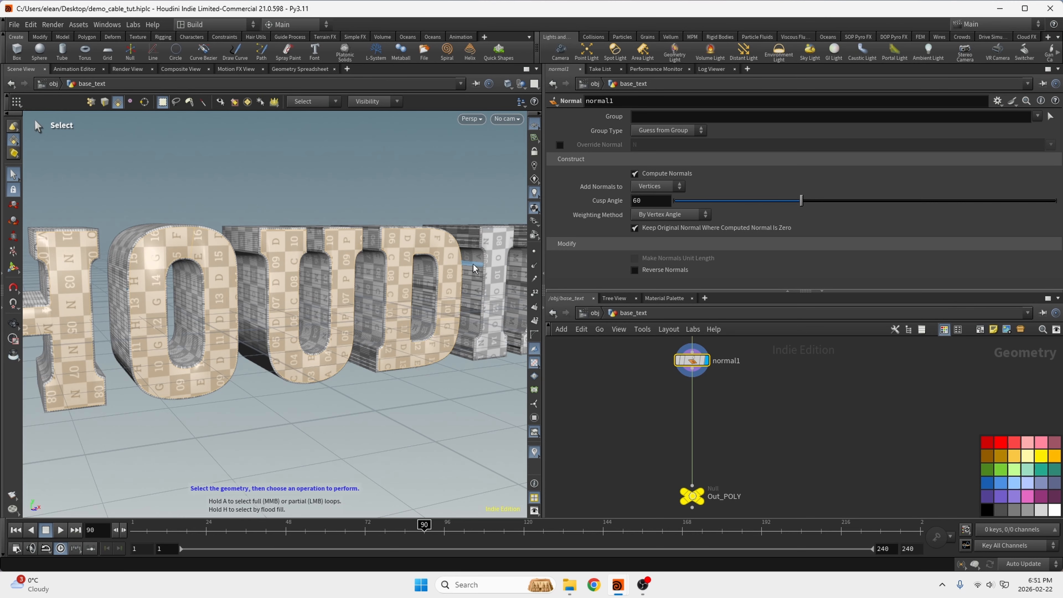
middle_drag(473, 270, 295, 299)
shift+click(326, 301)
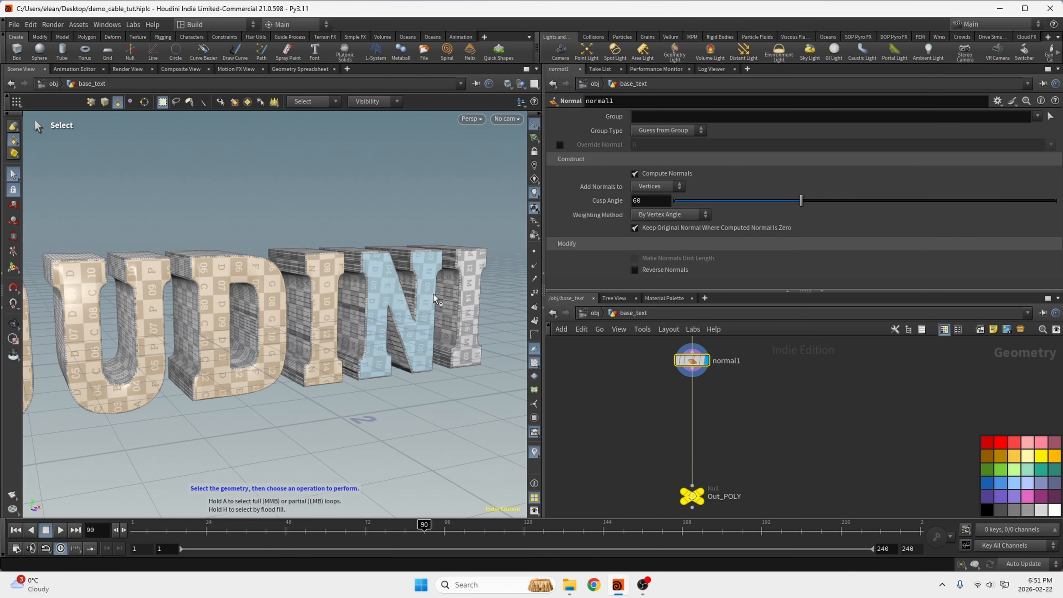
shift+click(465, 309)
- Create a primitive group named faces from the selected front faces of the letters
key(space)
right_drag(458, 252, 356, 284)
drag(356, 285, 328, 286)
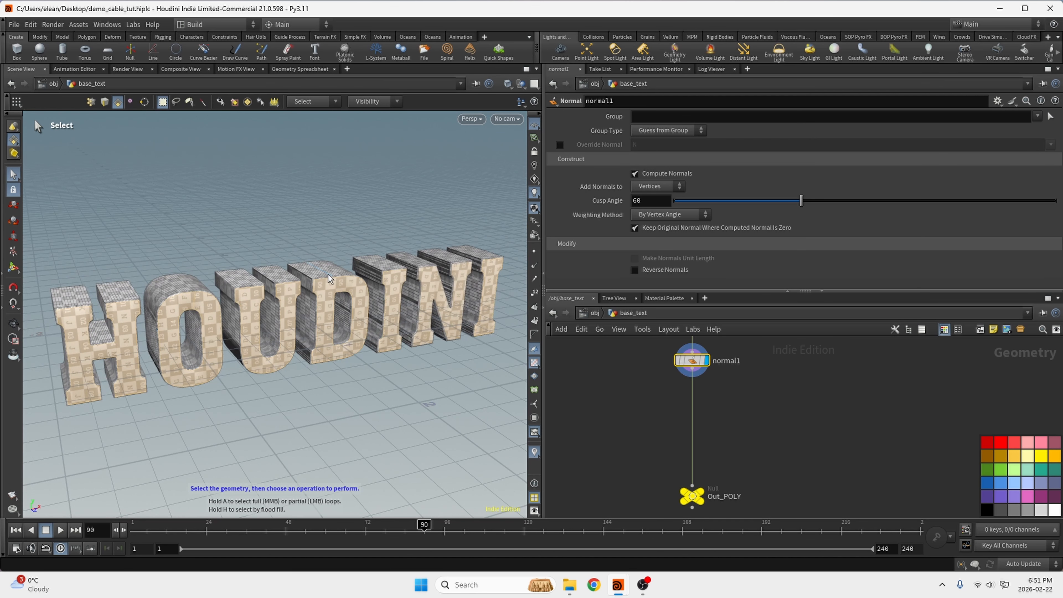
key(Tab)
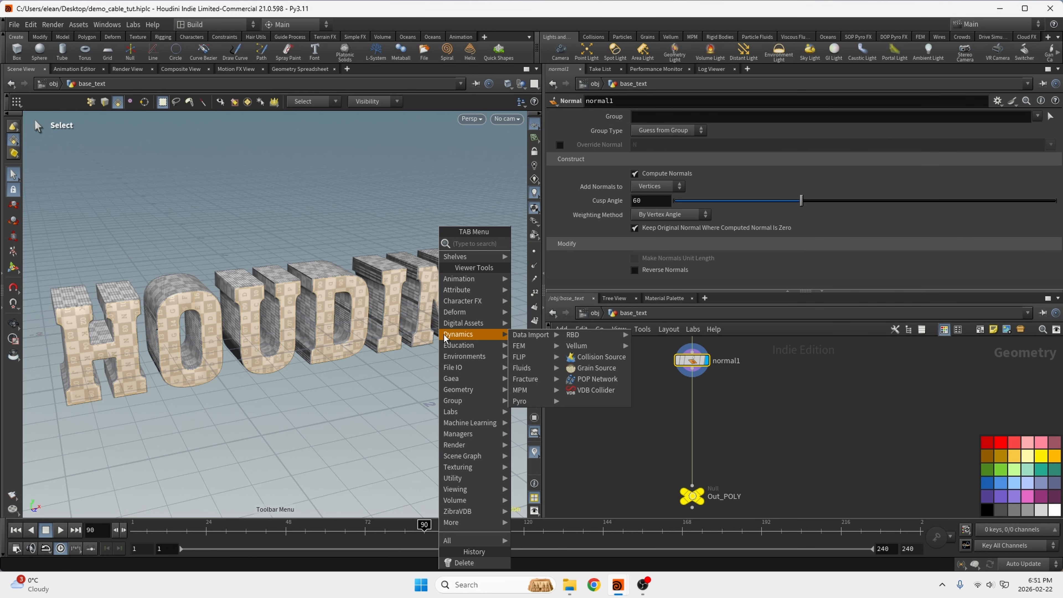
text(a)
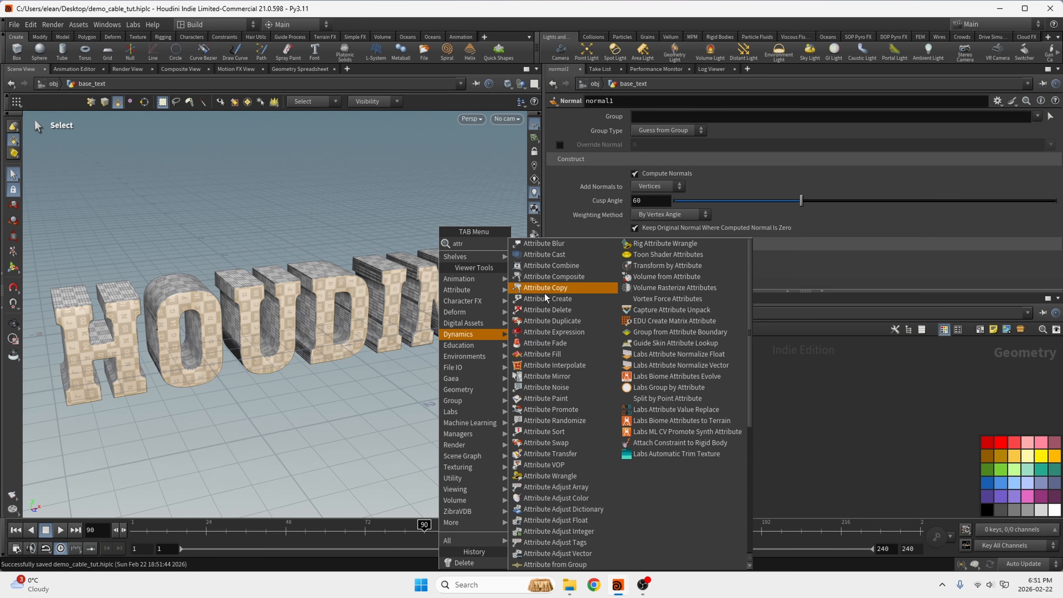
key(BackSpace)
text(group)
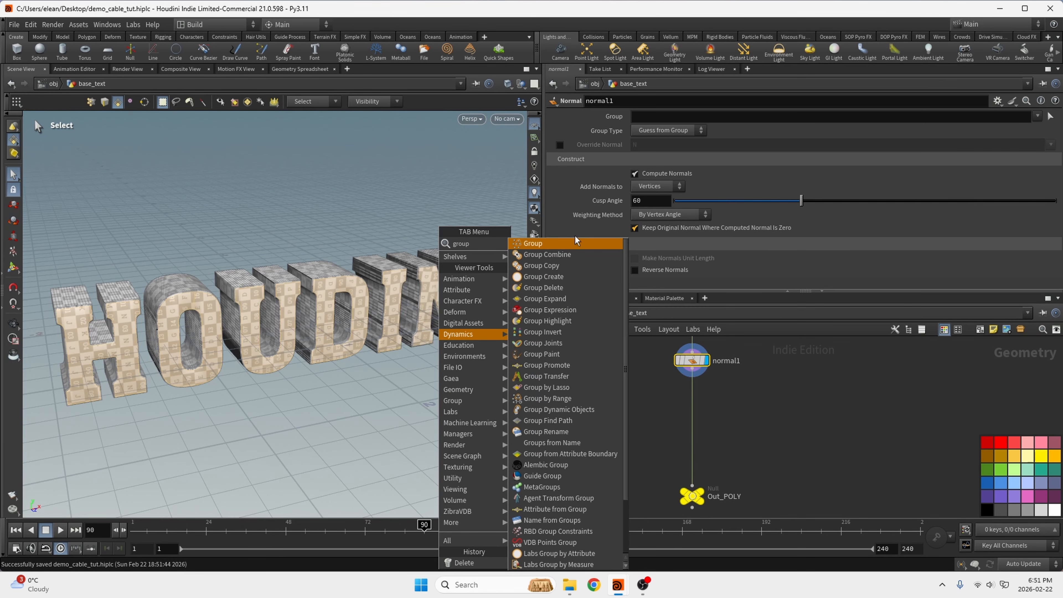
click(576, 242)
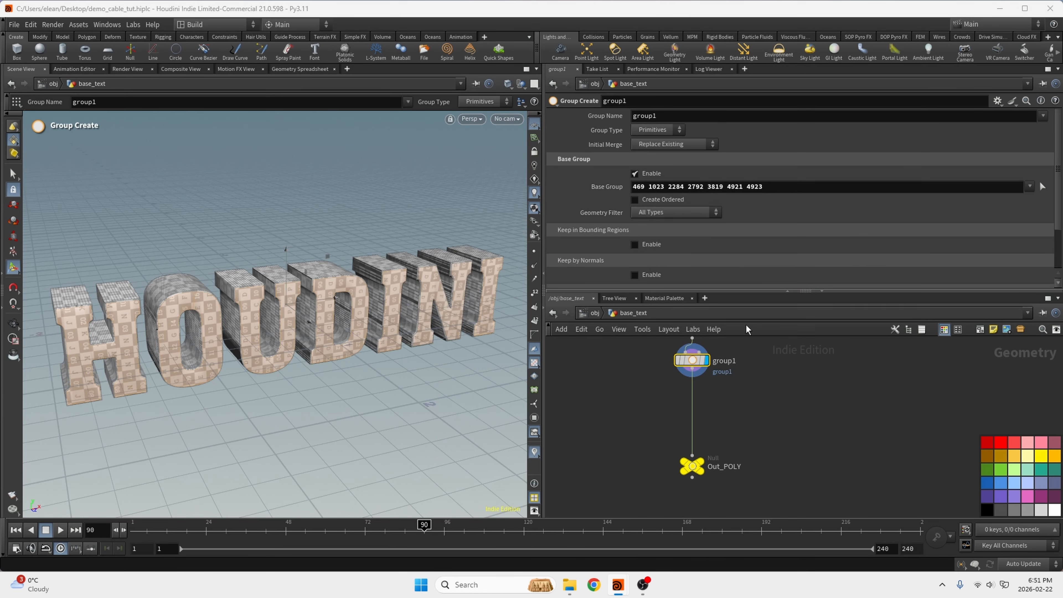
drag(293, 268, 250, 255)
drag(211, 285, 180, 280)
scroll(180, 280, up, 3)
- Try selecting the side primitives of the letter H directly in the viewport
click(15, 175)
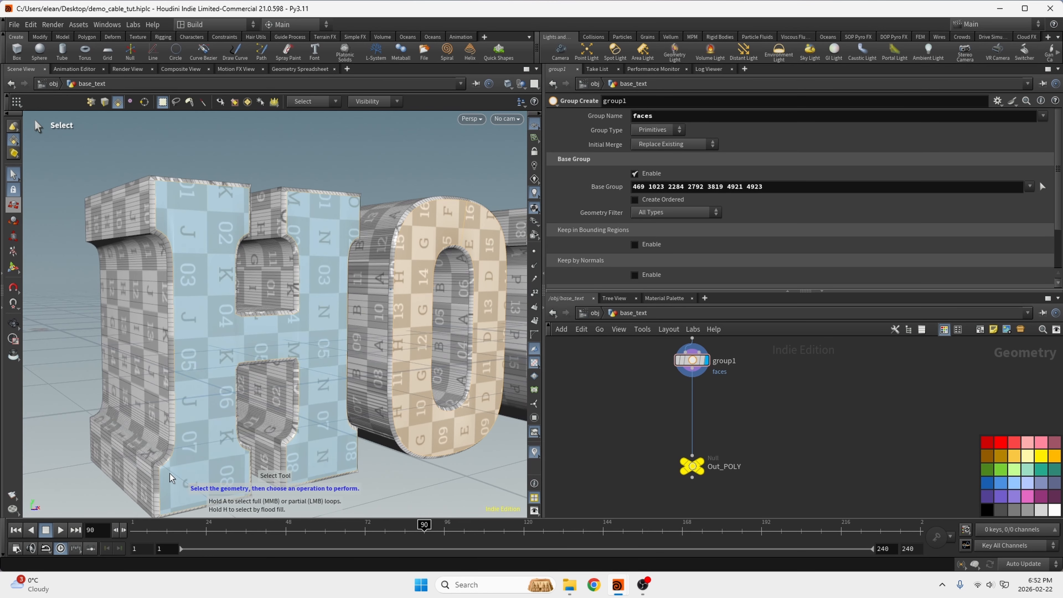
click(163, 316)
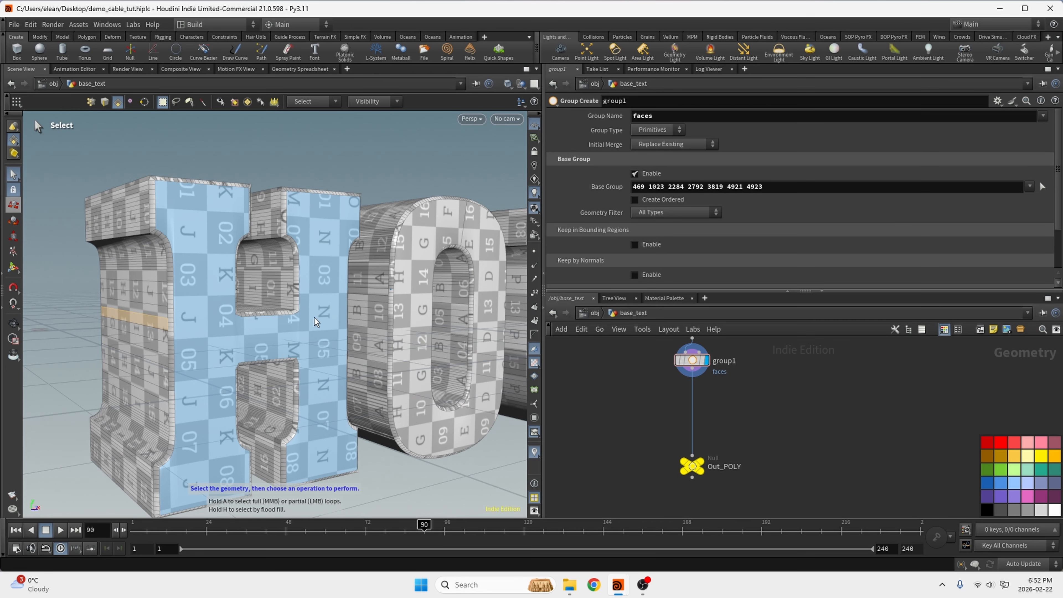
alt+drag(262, 203, 366, 366)
double_click(320, 219)
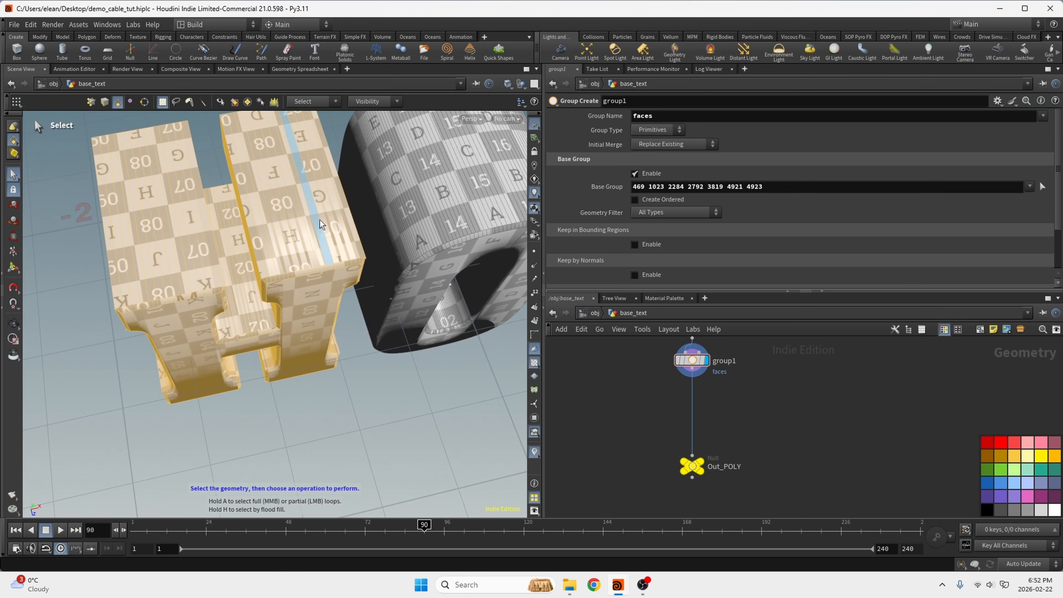
alt+drag(301, 227, 431, 242)
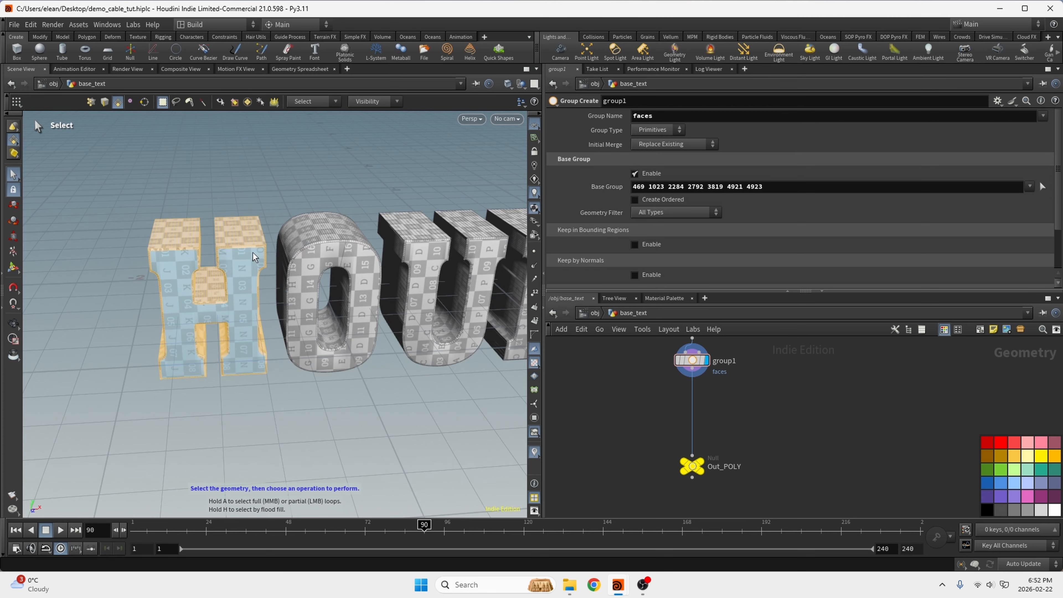
scroll(346, 388, up, 3)
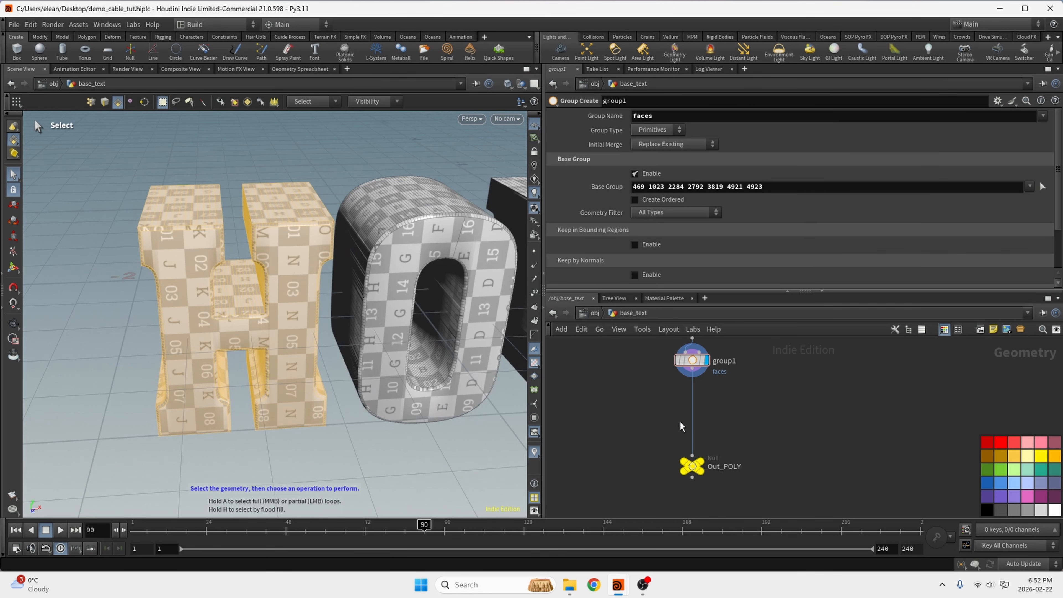
- Insert a Group Expression node between group1 and the Out_POLY null and display it
scroll(678, 377, up, 3)
key(Tab)
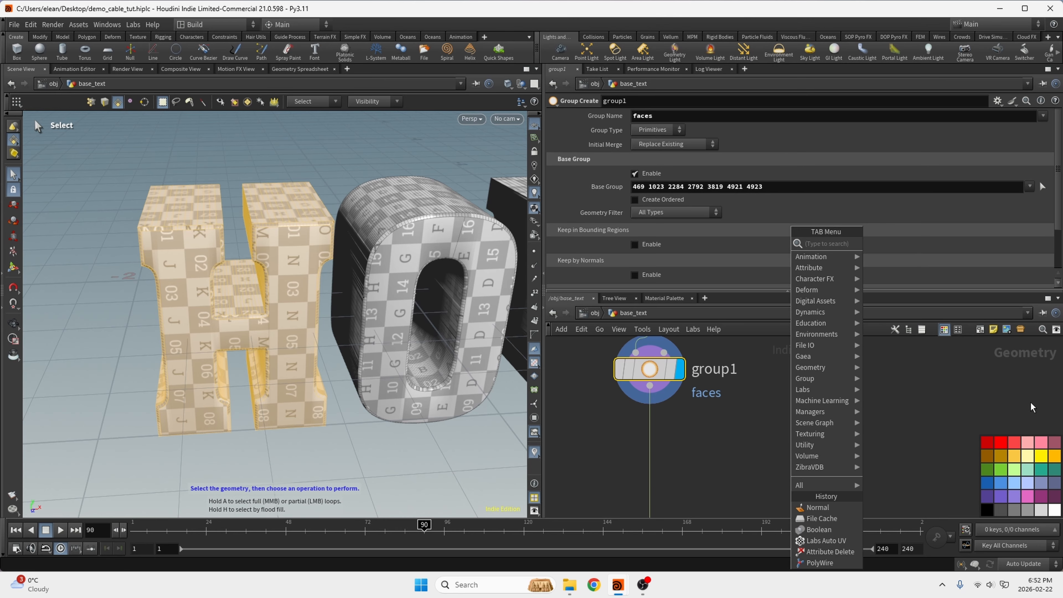
text(group)
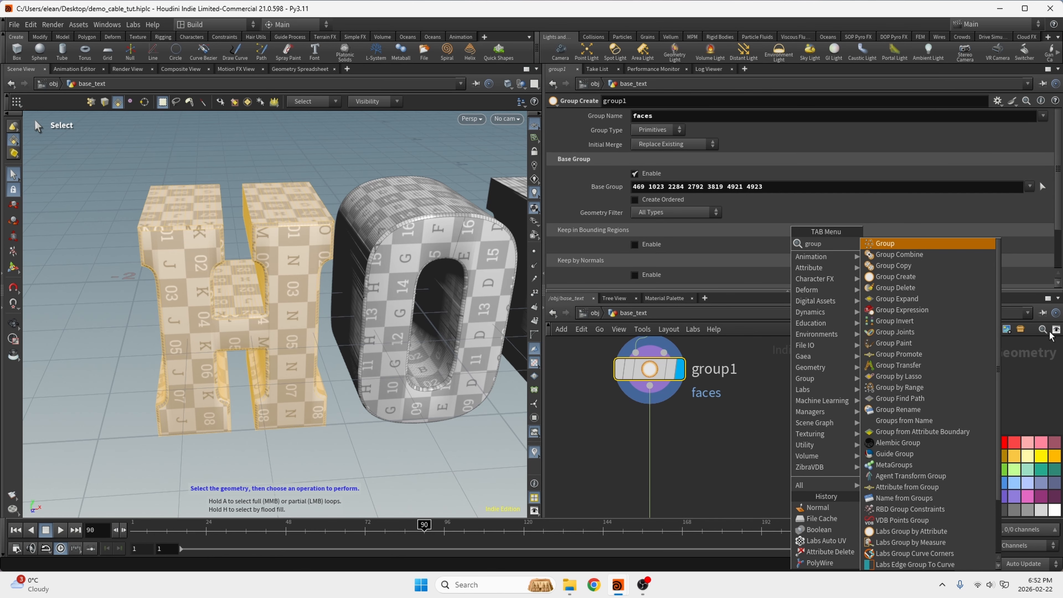
key(Down)
key(Down)
key(Down)
key(Down)
key(Down)
key(Down)
key(Return)
click(661, 445)
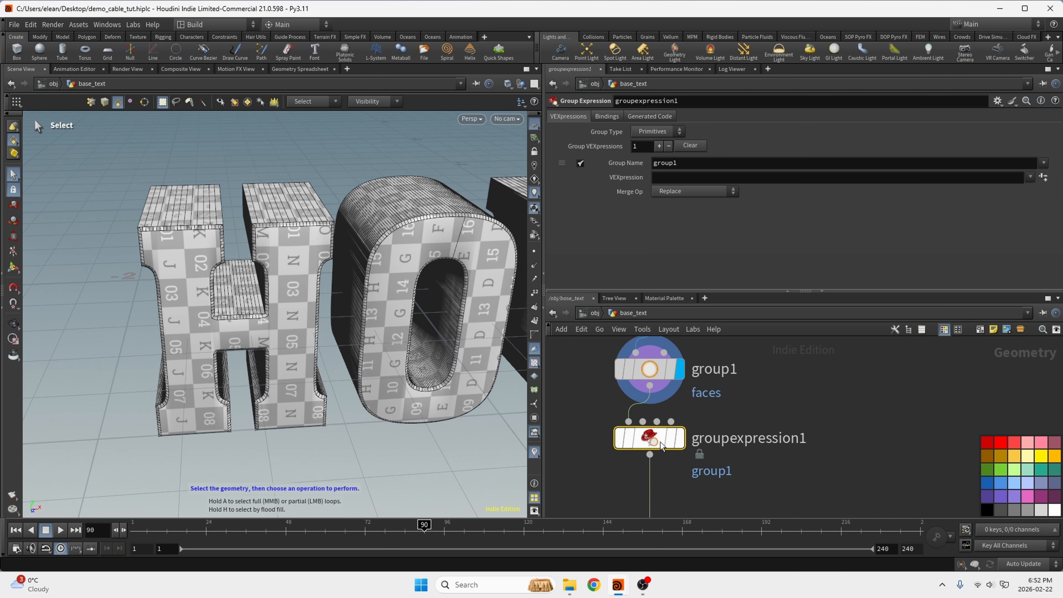
click(678, 438)
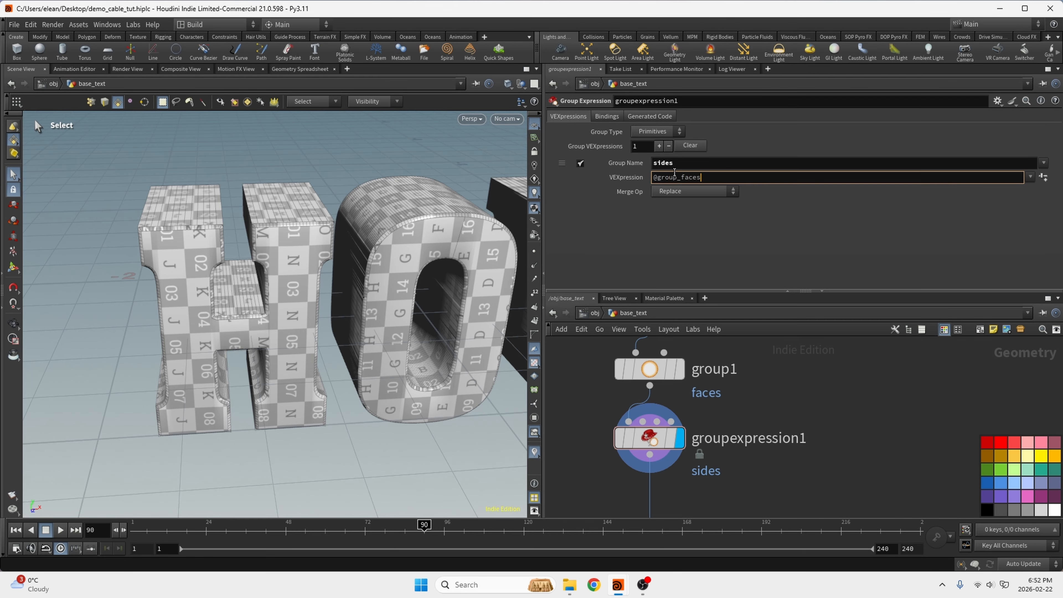
key(Return)
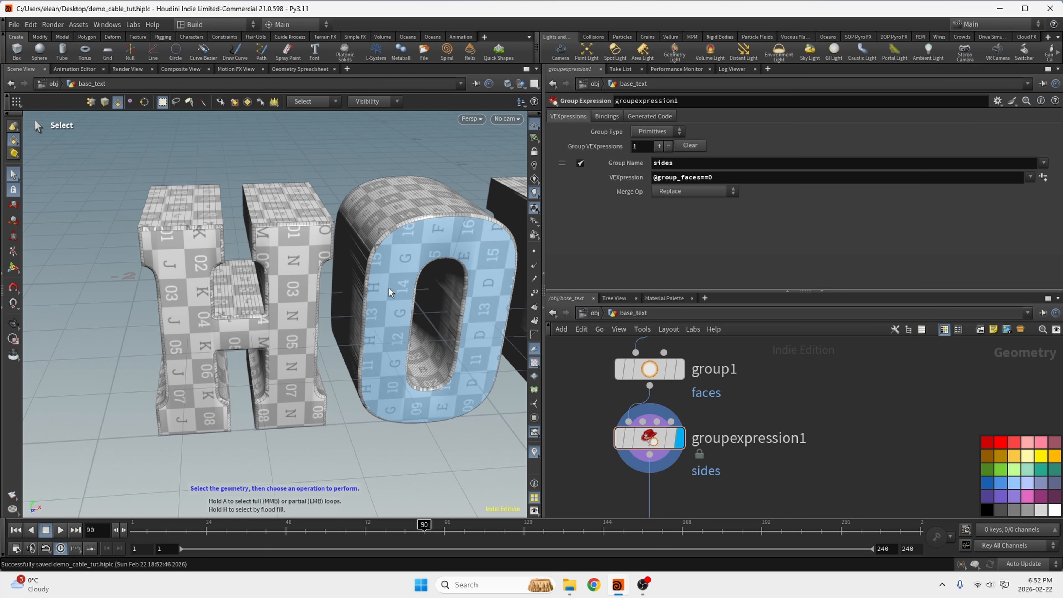
key(ctrl+s)
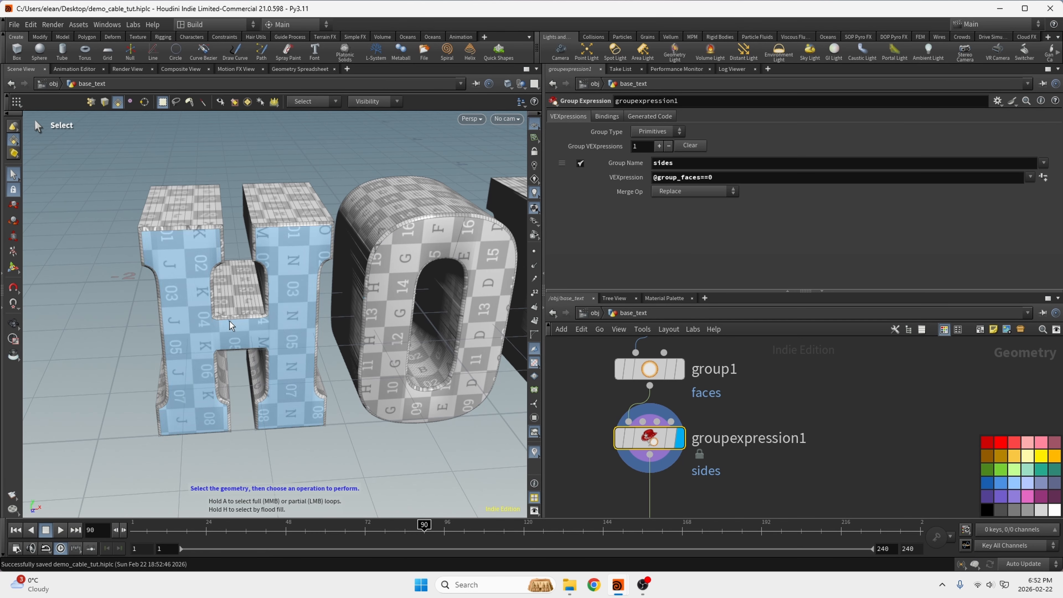
alt+drag(318, 241, 399, 229)
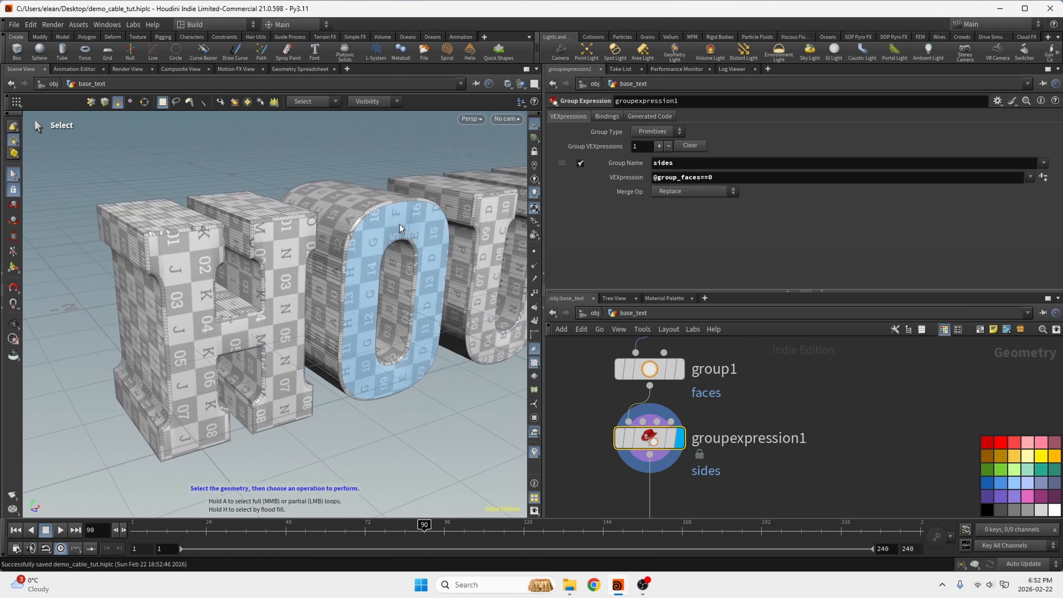
click(653, 371)
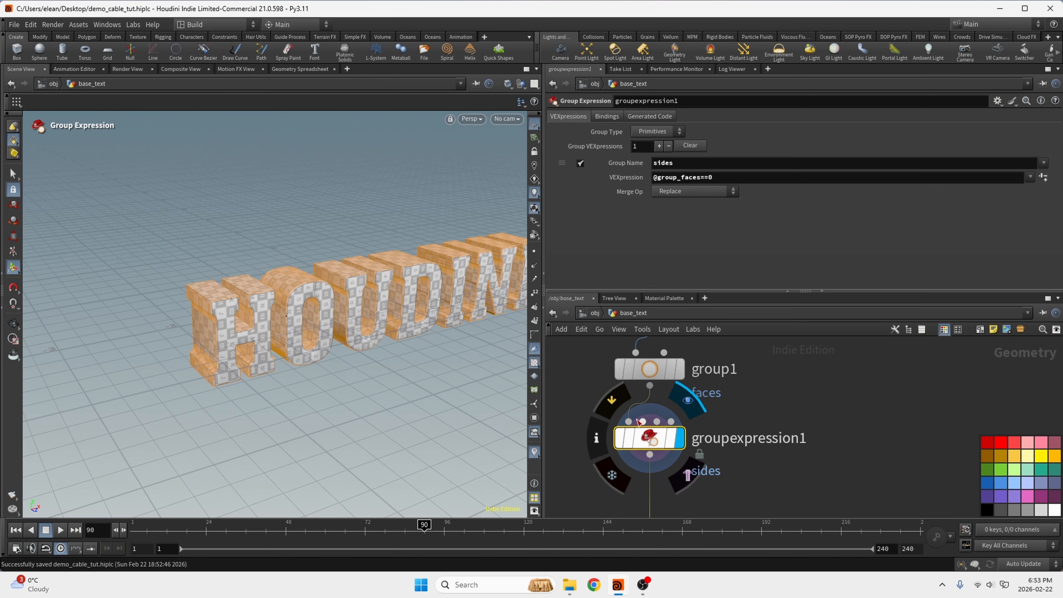
alt+drag(242, 354, 267, 332)
alt+right_drag(267, 332, 240, 287)
alt+drag(240, 288, 255, 306)
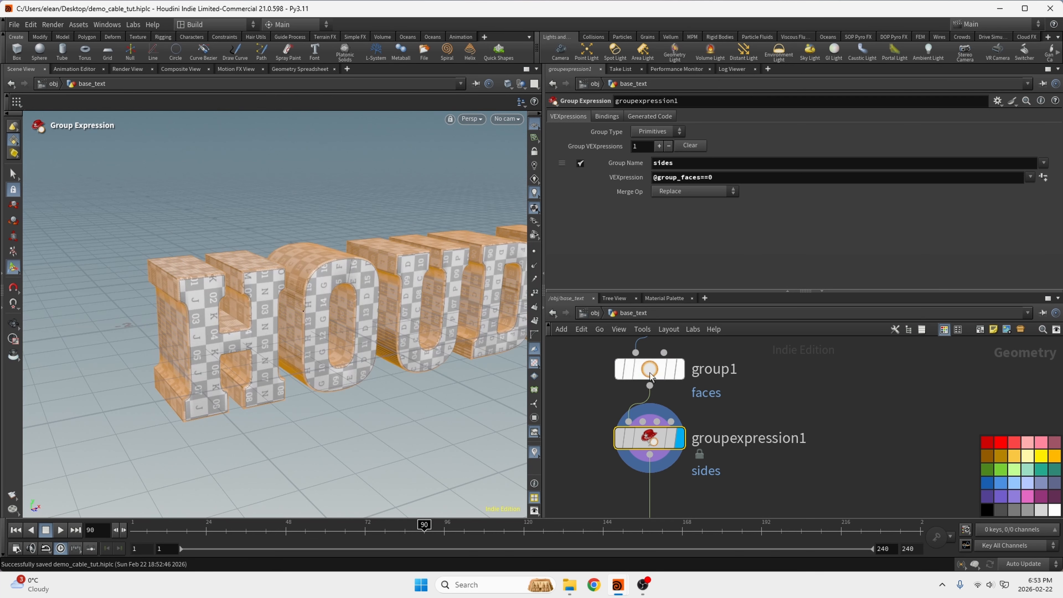
- Copy the attribcreate1 path node from the extrude branch and paste it below groupexpression1
scroll(651, 379, down, 5)
scroll(637, 400, up, 5)
scroll(677, 474, down, 10)
scroll(679, 444, up, 10)
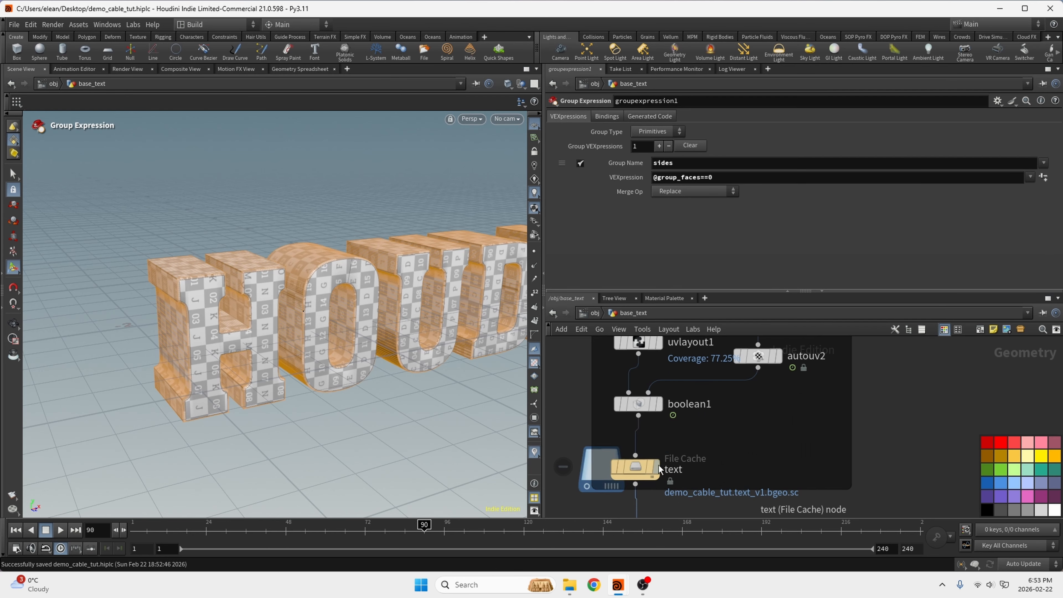
scroll(627, 457, down, 5)
scroll(625, 387, up, 3)
click(636, 408)
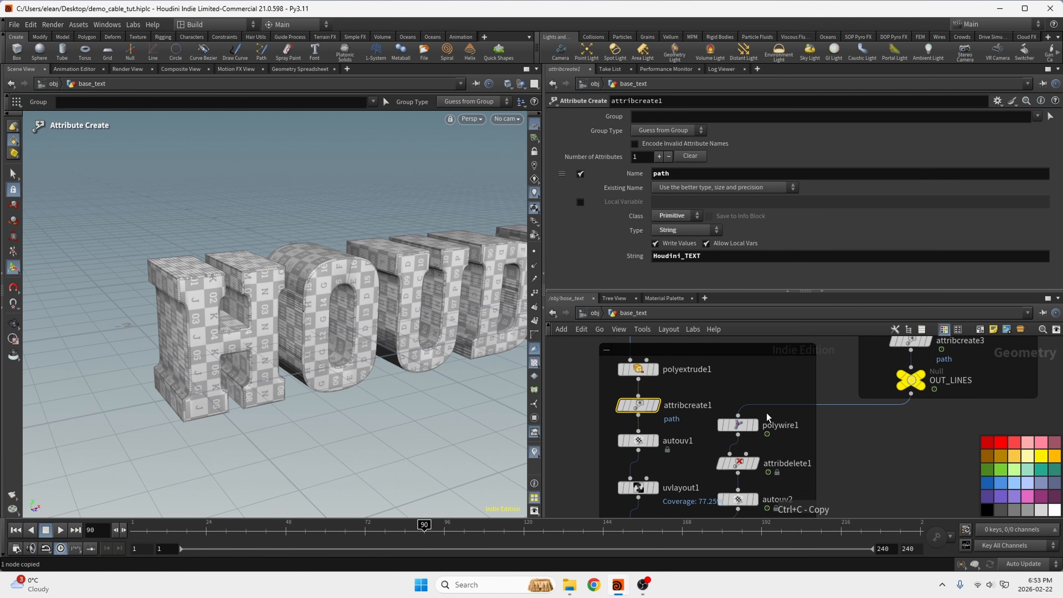
key(ctrl+c)
scroll(674, 378, down, 3)
scroll(673, 379, up, 5)
key(ctrl+v)
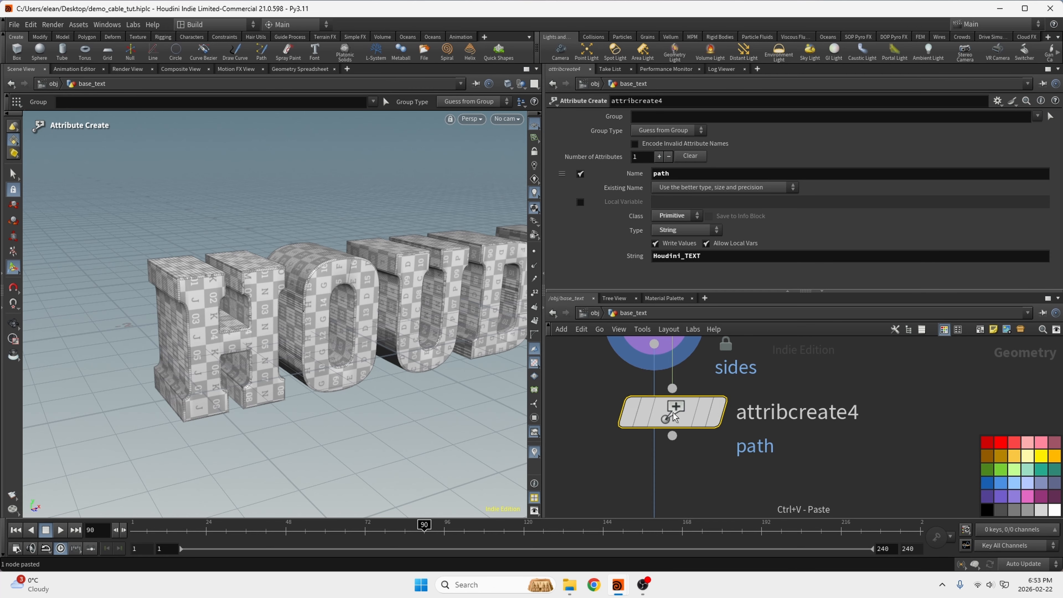
- Paste a second copy of the path attribute node between attribcreate4 and the Out_POLY null
scroll(741, 384, down, 4)
drag(666, 392, 687, 410)
scroll(736, 468, up, 3)
key(ctrl+v)
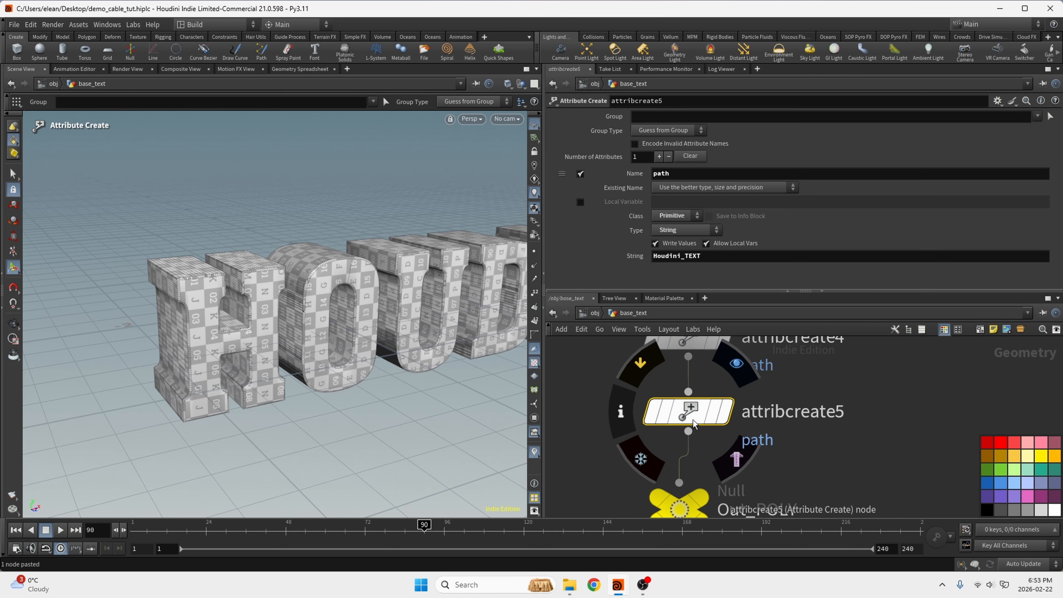
scroll(705, 471, down, 4)
scroll(712, 398, up, 3)
scroll(713, 404, up, 2)
drag(655, 458, 646, 464)
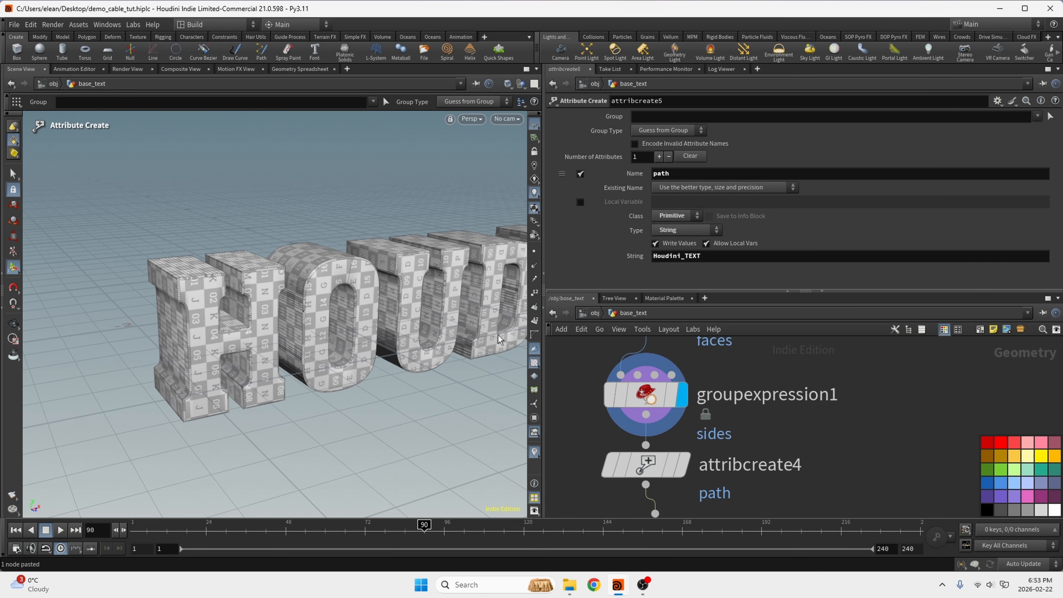
- Display attribcreate4, set its path string to Houdini_TEXT_face and restrict it to the faces group
click(665, 465)
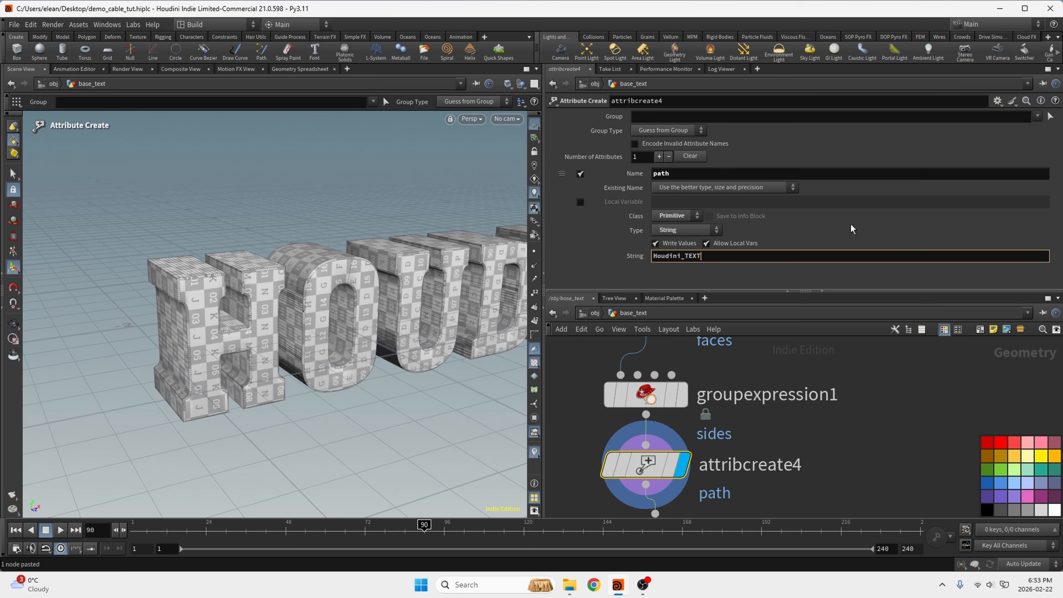
text(_face)
key(Return)
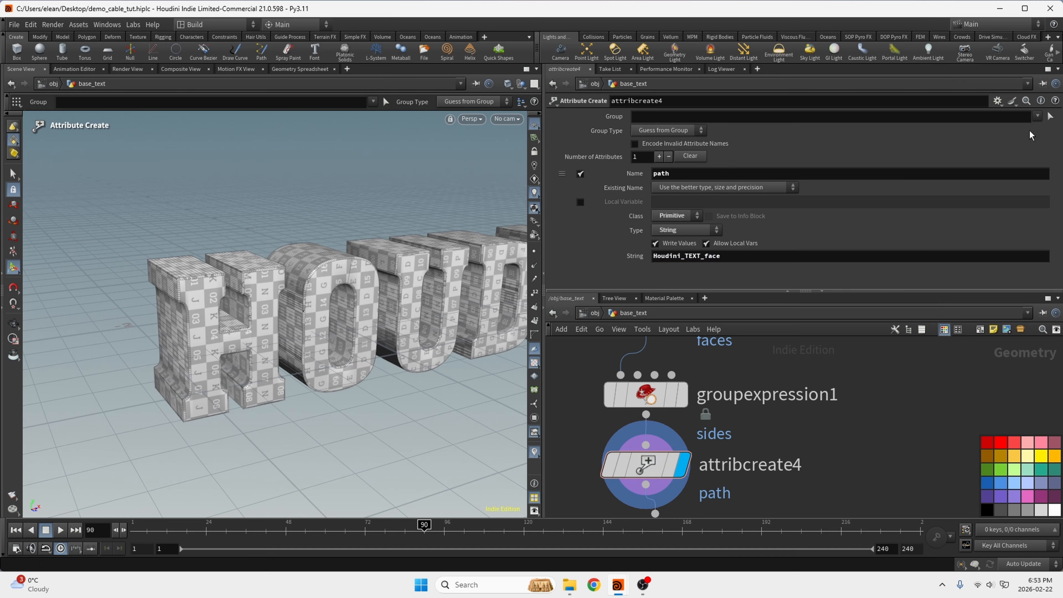
click(1037, 116)
click(992, 140)
- Display attribcreate5, set its path string to Houdini_TEXT_sides and restrict it to the sides group
scroll(769, 413, down, 3)
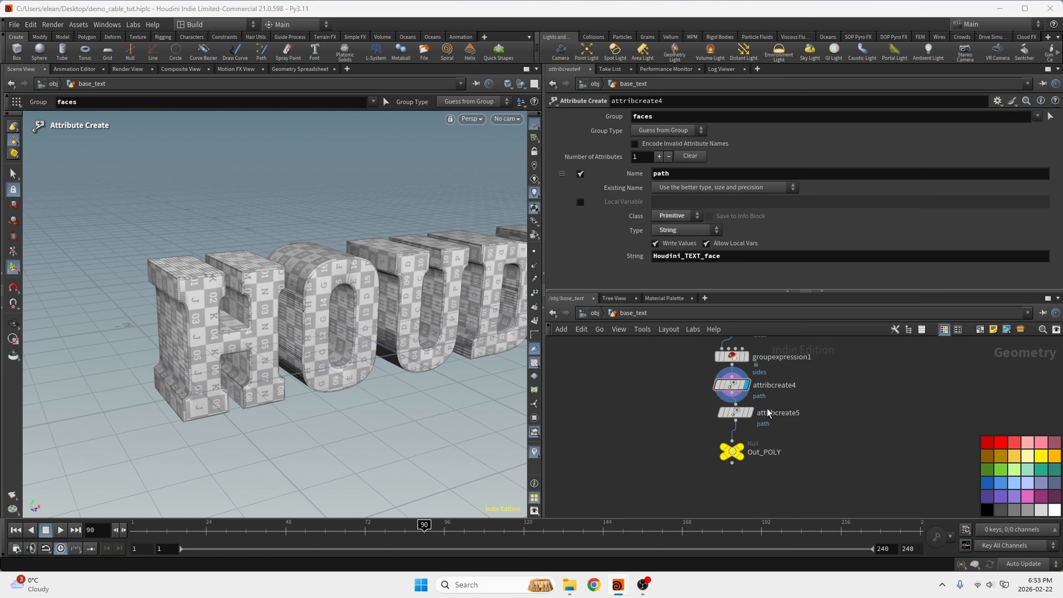
scroll(767, 409, up, 3)
click(738, 414)
click(750, 260)
text(_sides)
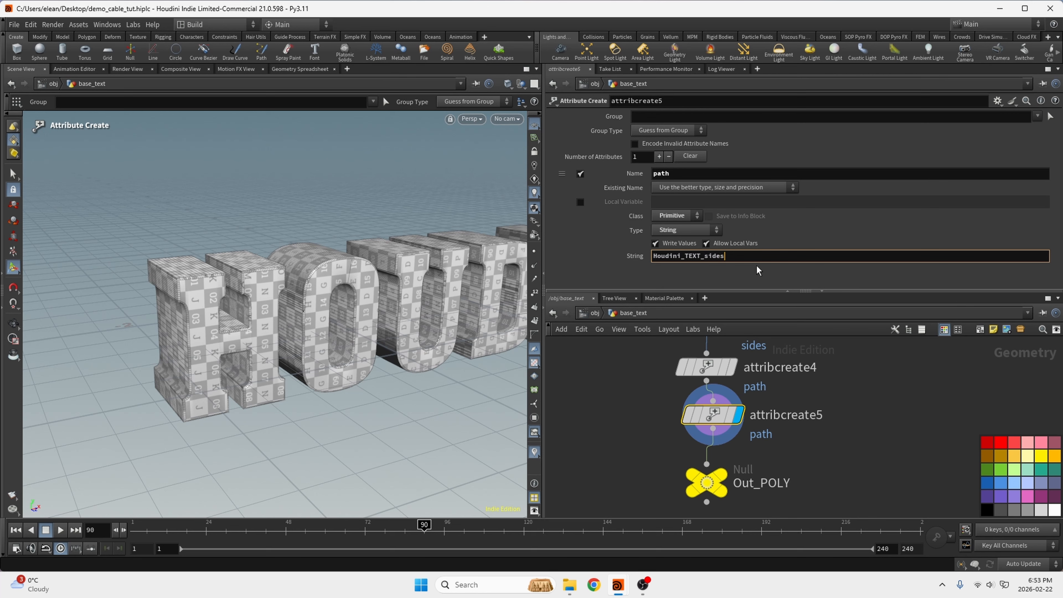
key(Return)
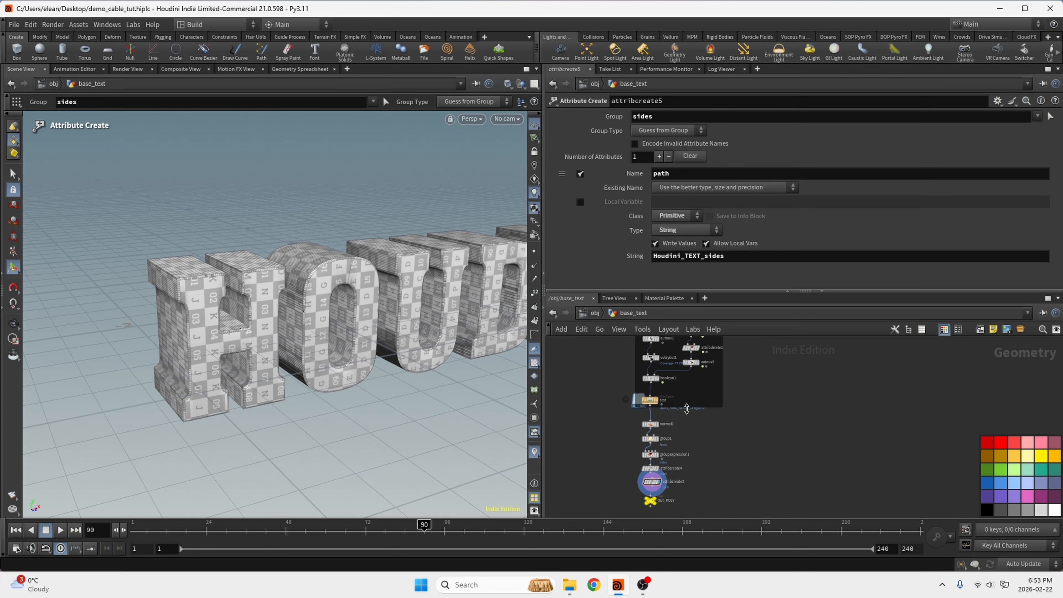
- Move the six nodes from the Normal node down to Out_POLY into the network box containing the file cache
drag(686, 409, 649, 500)
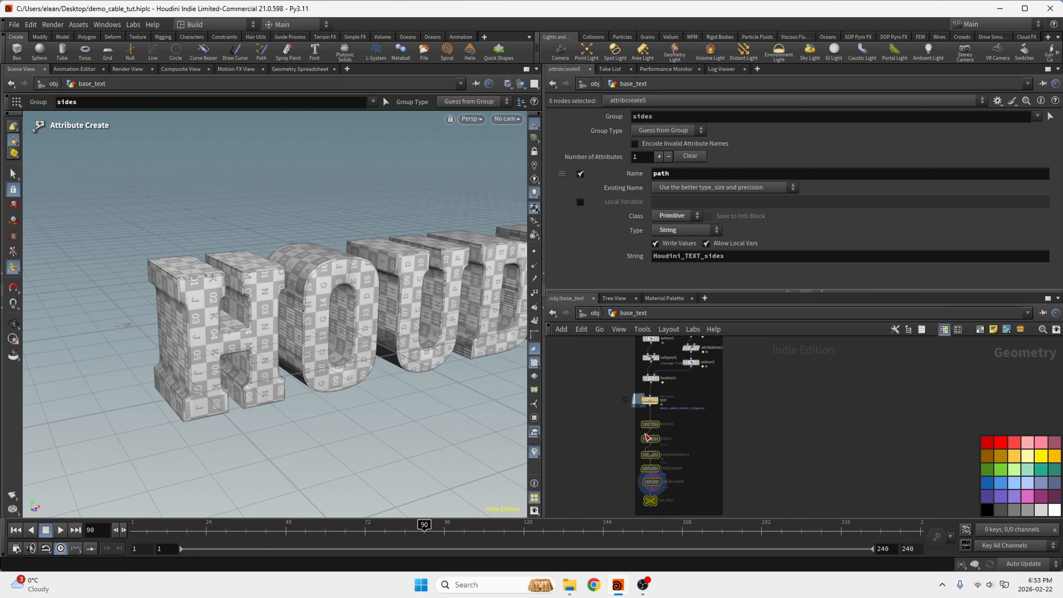
click(651, 442)
drag(652, 428, 652, 433)
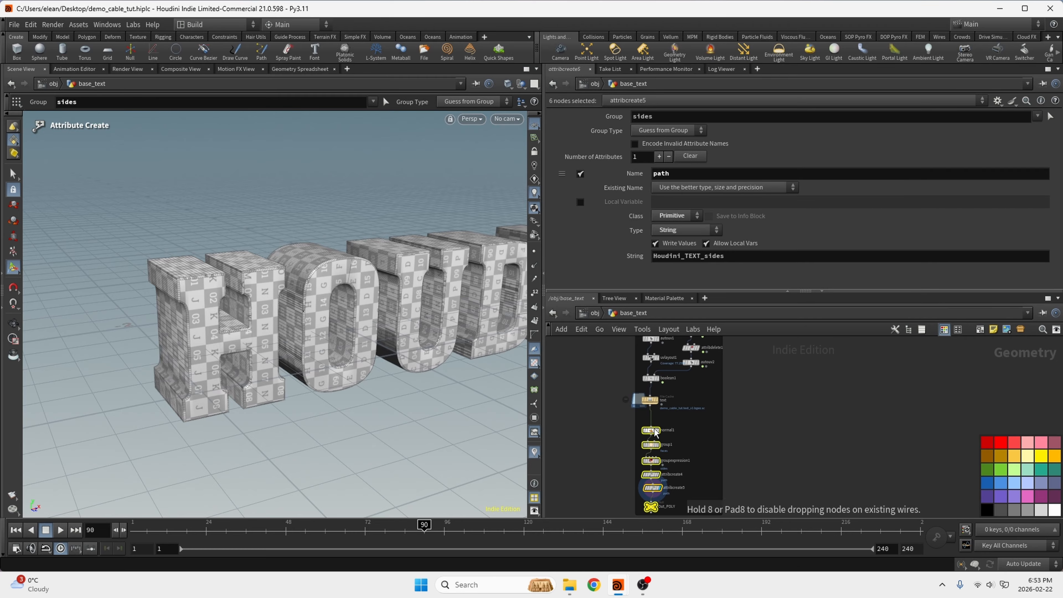
click(858, 414)
scroll(562, 439, down, 4)
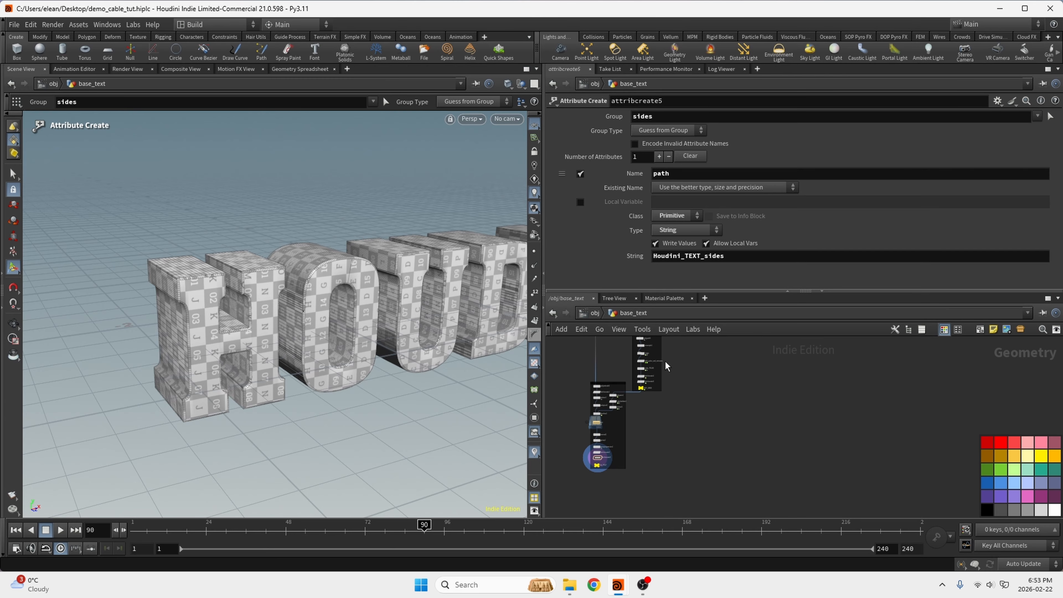
- Save the scene and display the OUT_LINES null of the outline branch
key(ctrl+s)
scroll(638, 390, up, 5)
click(634, 401)
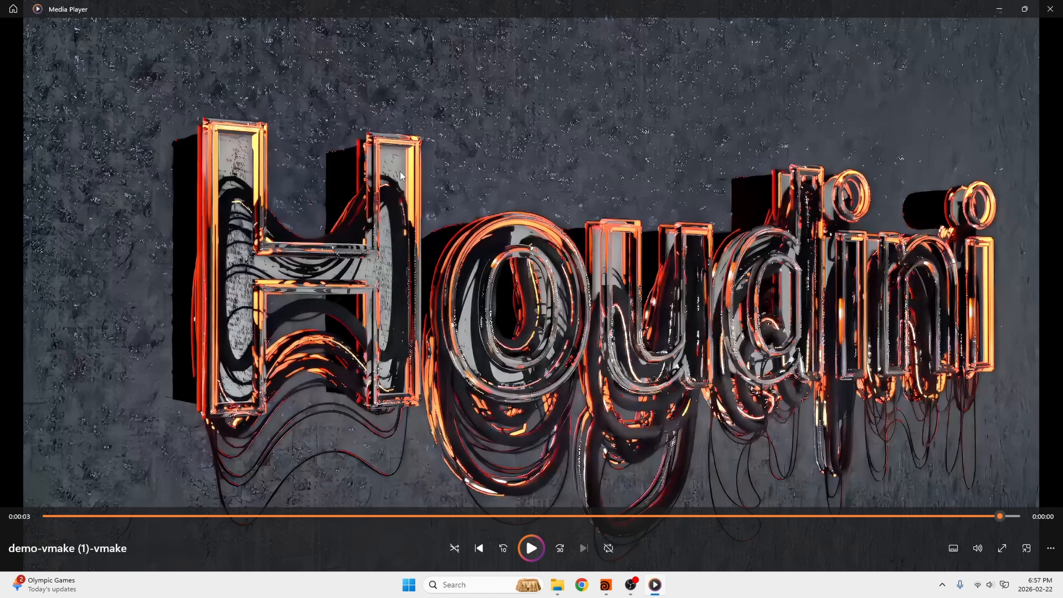
- Play the demo-vmake (1)-vmake reference clip in Media Player and return to Houdini
click(530, 549)
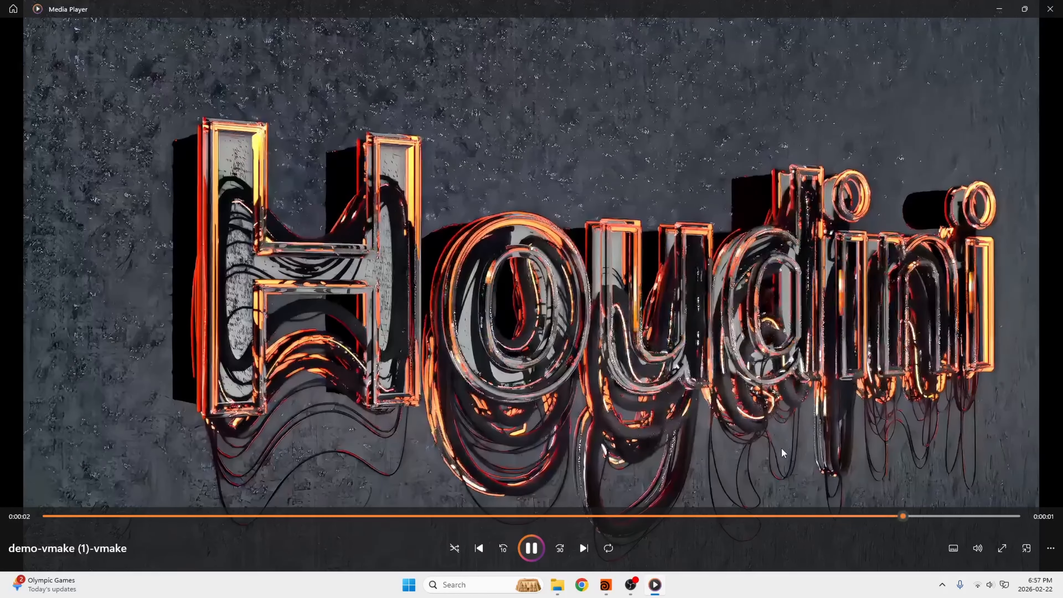
key(alt+Tab)
- Display merge1, branch a Null named base off it, save the scene and color the null yellow
scroll(654, 369, up, 2)
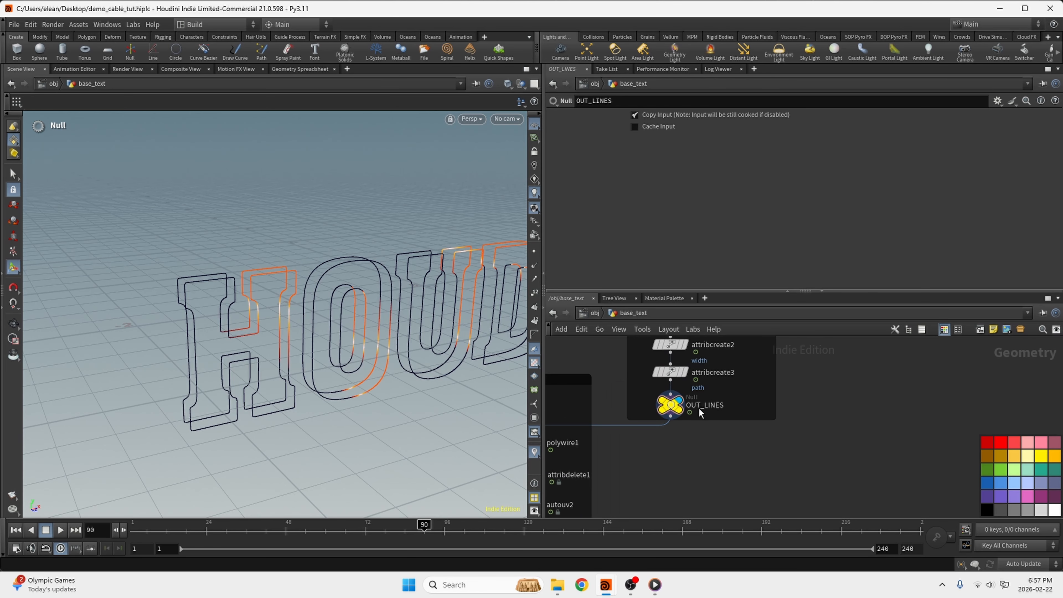
scroll(711, 398, down, 4)
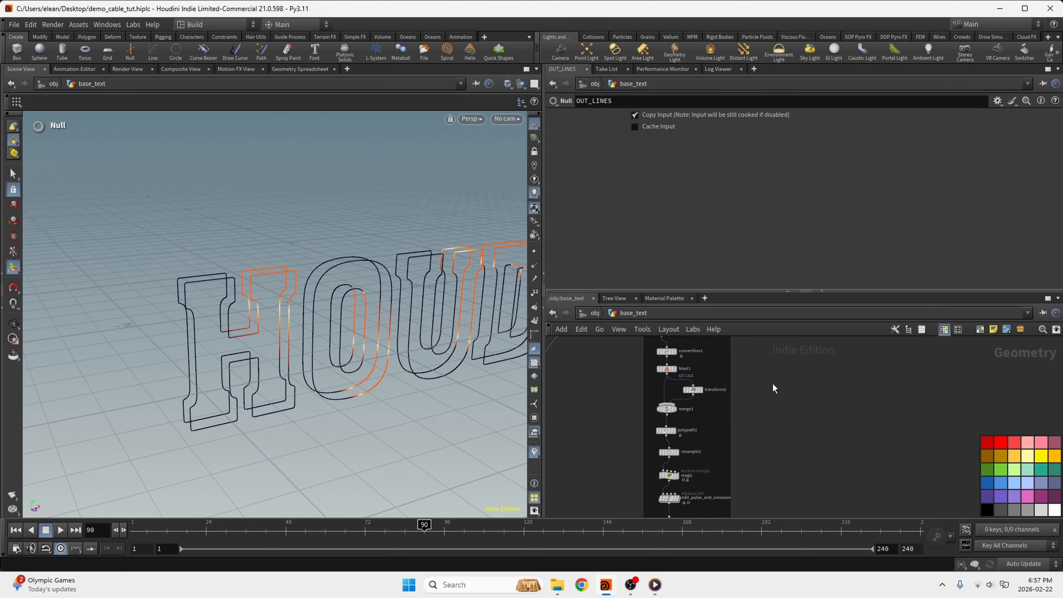
scroll(690, 371, up, 3)
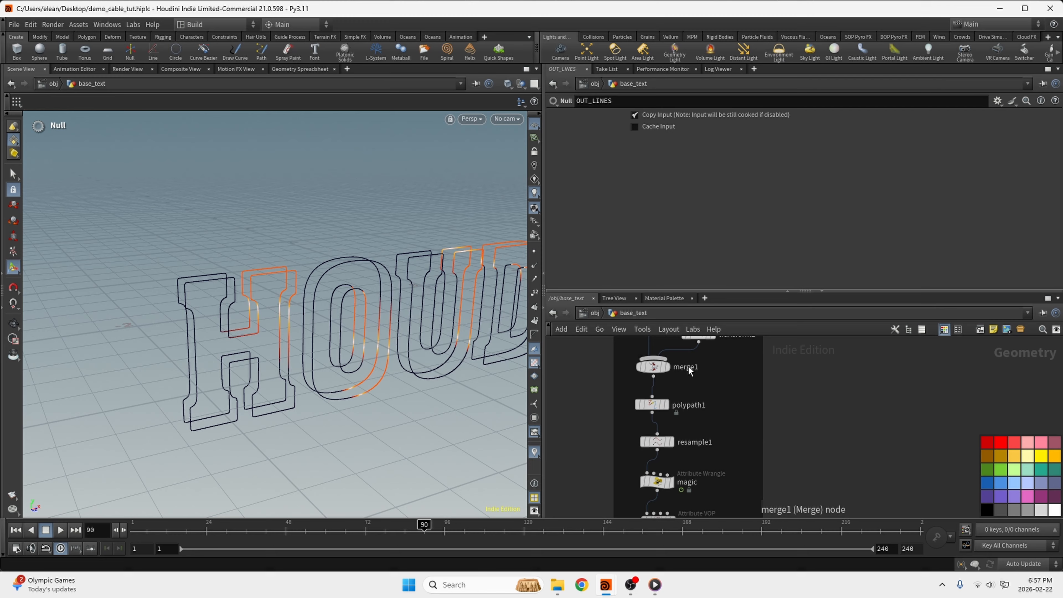
click(662, 372)
click(662, 372)
scroll(672, 389, down, 2)
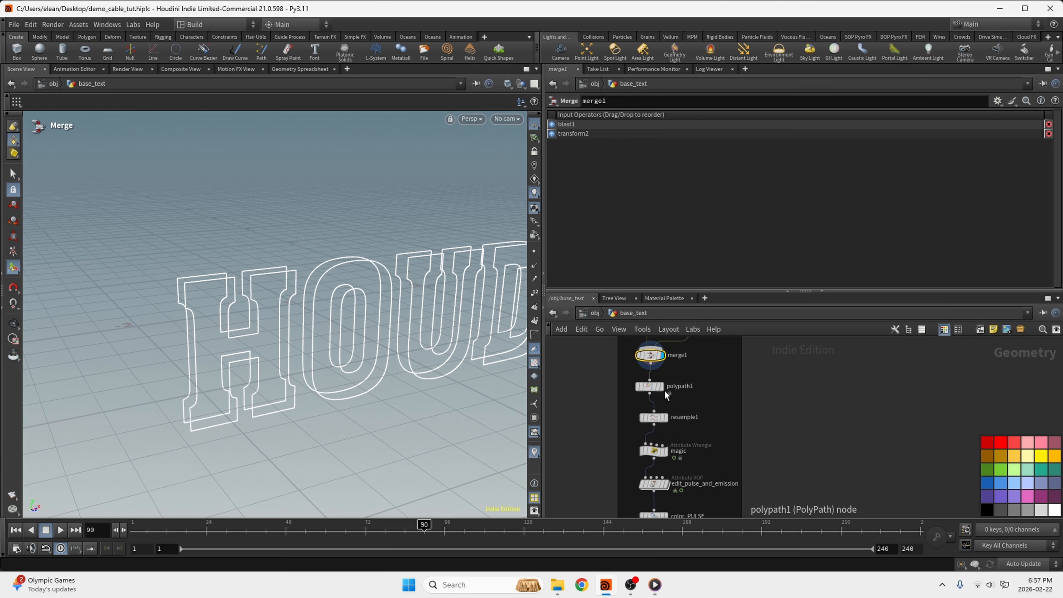
key(Tab)
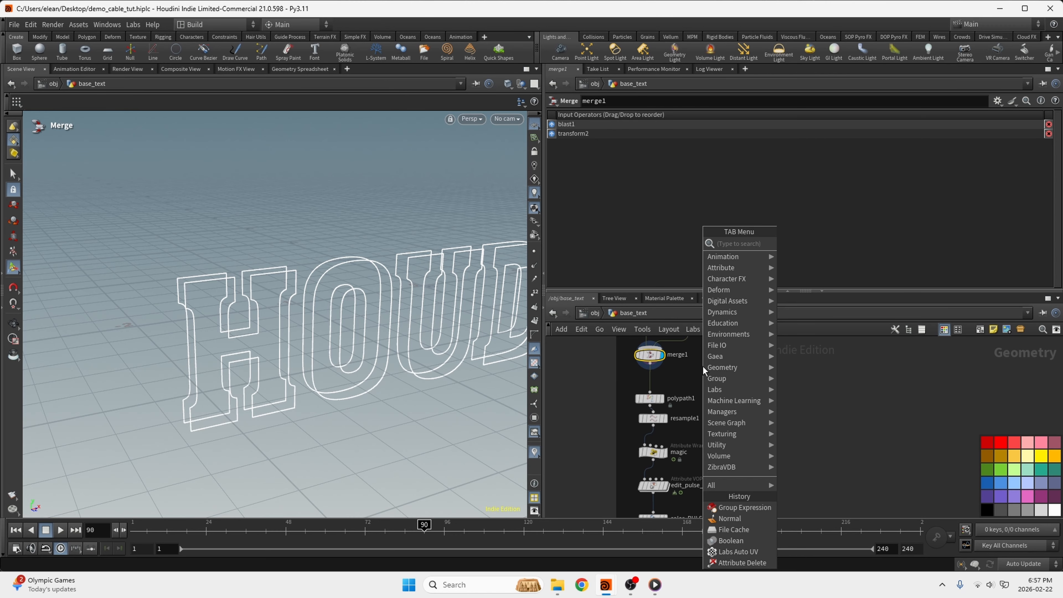
text(nul)
click(789, 238)
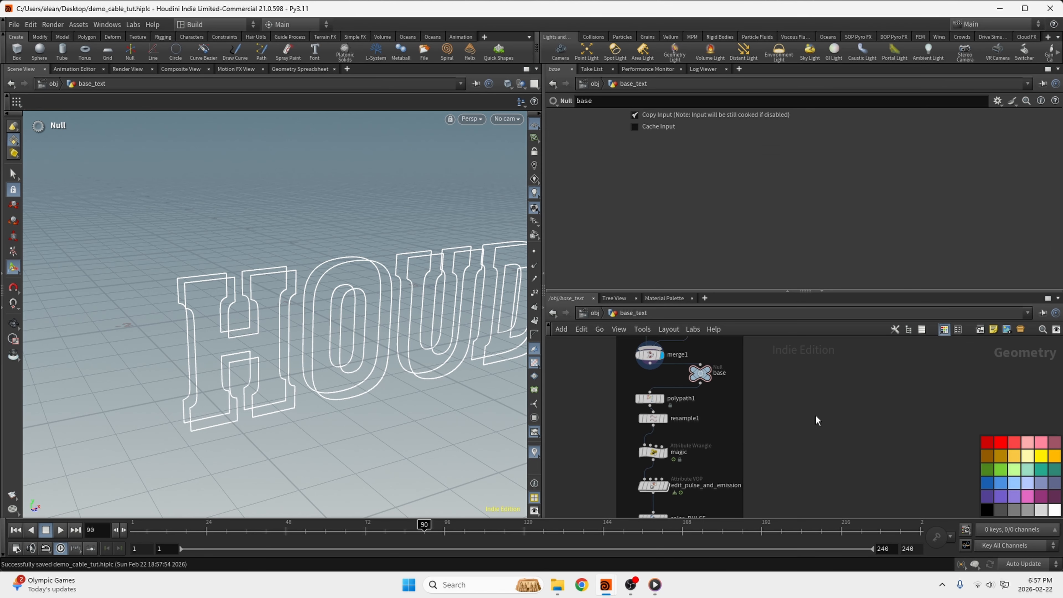
middle_drag(816, 416, 846, 482)
scroll(802, 485, down, 3)
scroll(799, 427, up, 4)
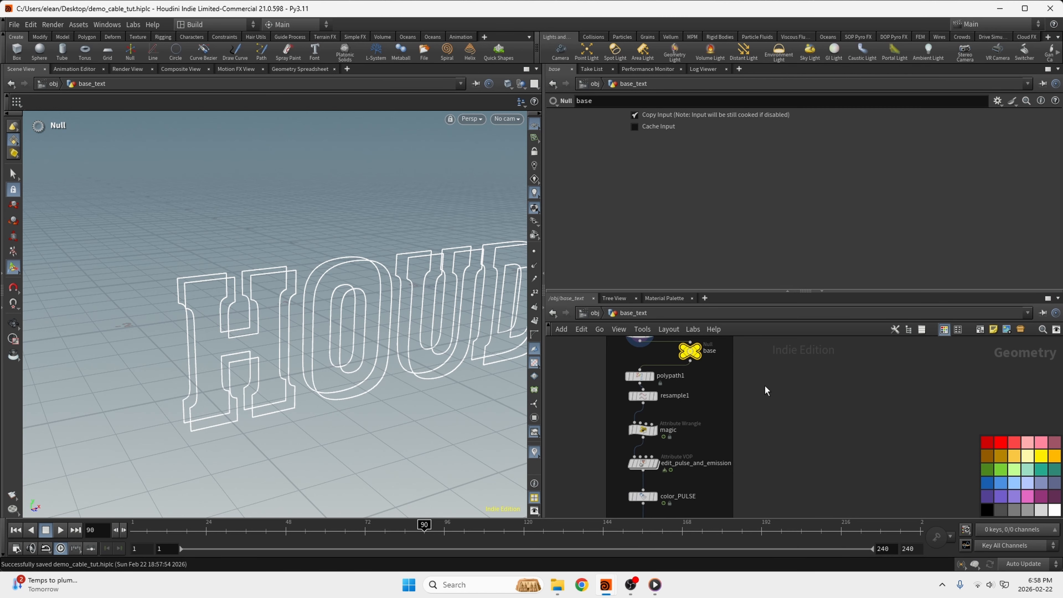
key(Tab)
text(polywi)
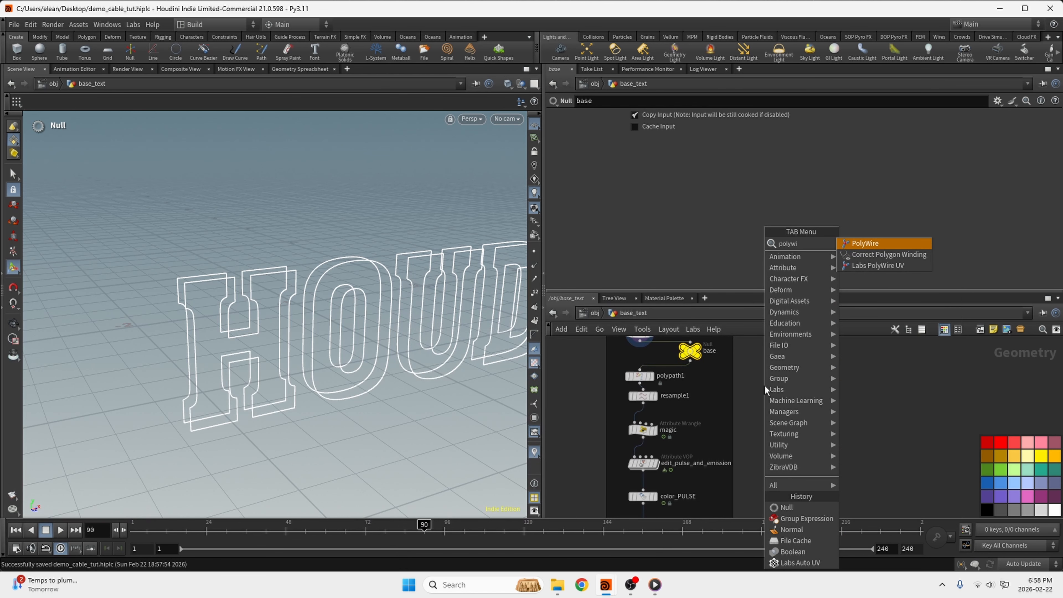
click(867, 244)
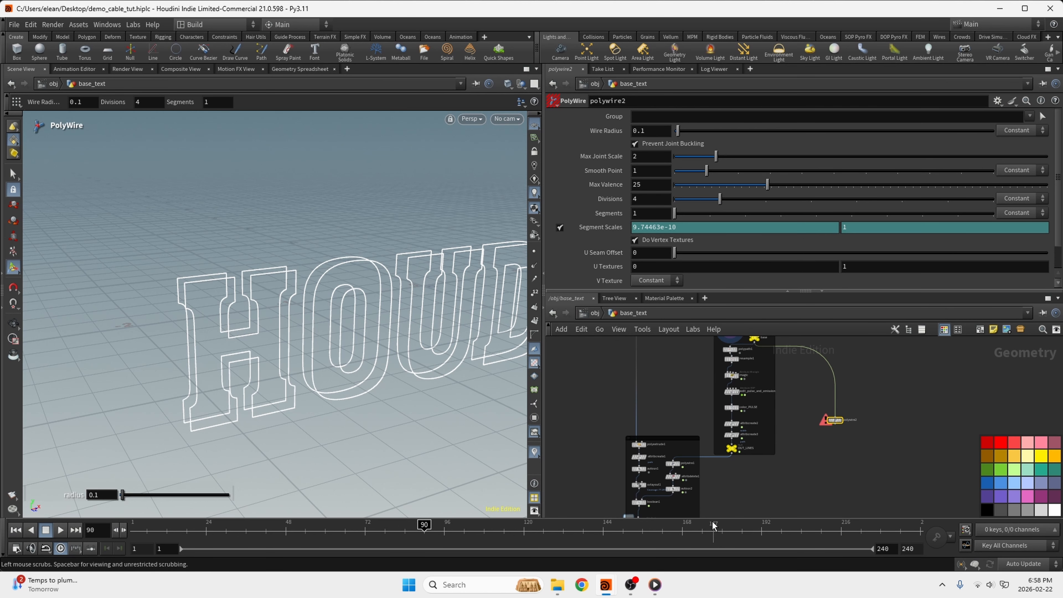
scroll(674, 505, up, 3)
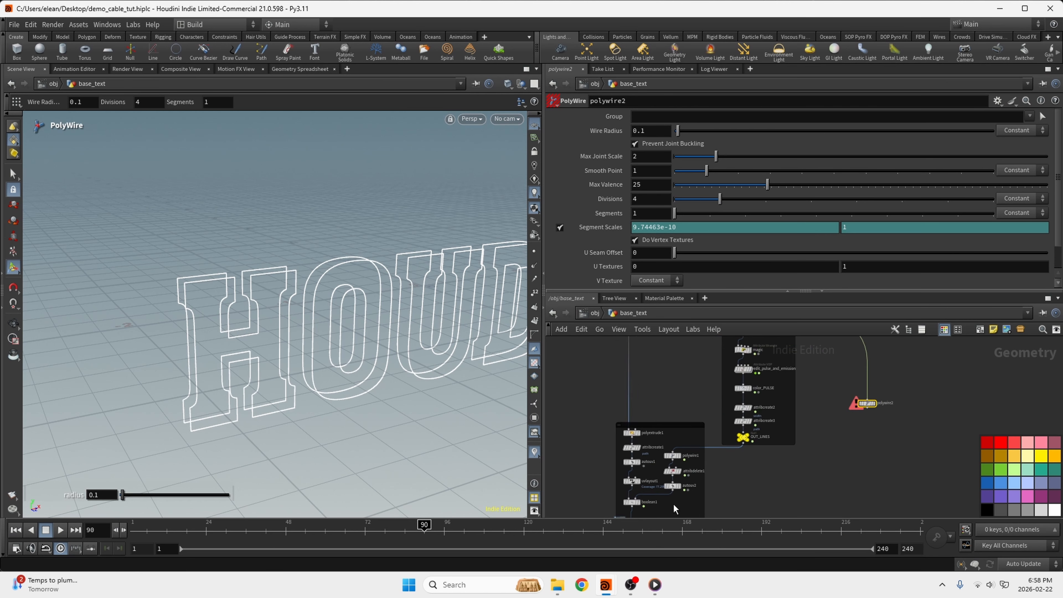
click(684, 433)
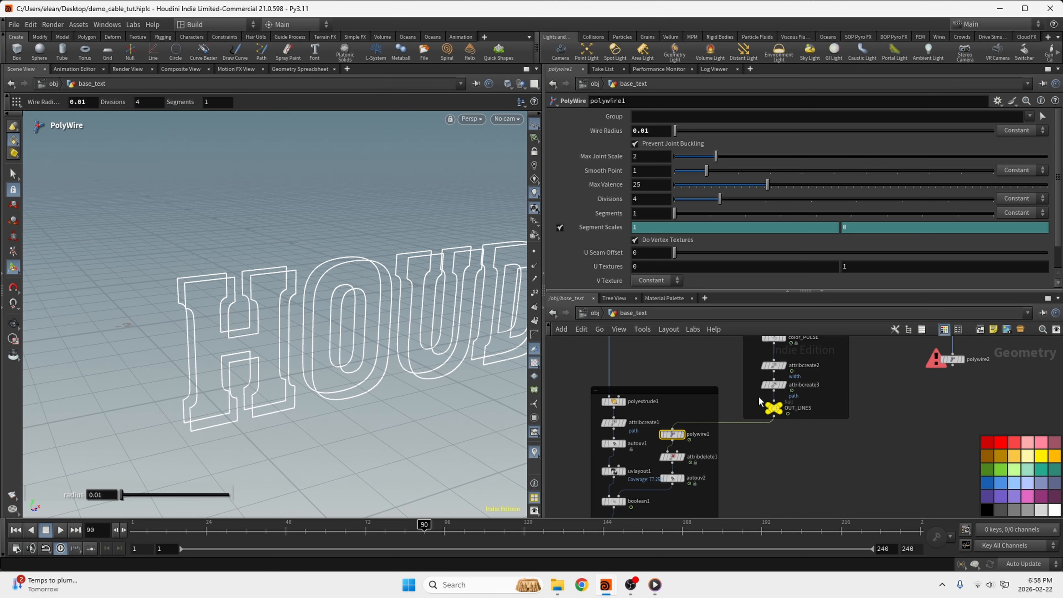
key(ctrl+c)
scroll(810, 438, down, 3)
scroll(862, 412, up, 2)
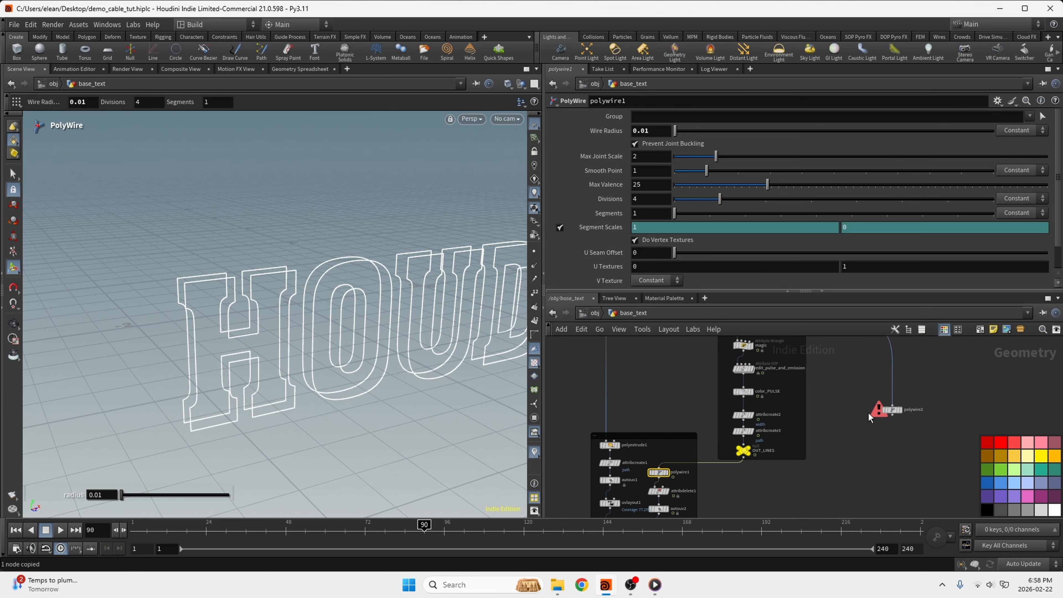
click(883, 410)
key(Delete)
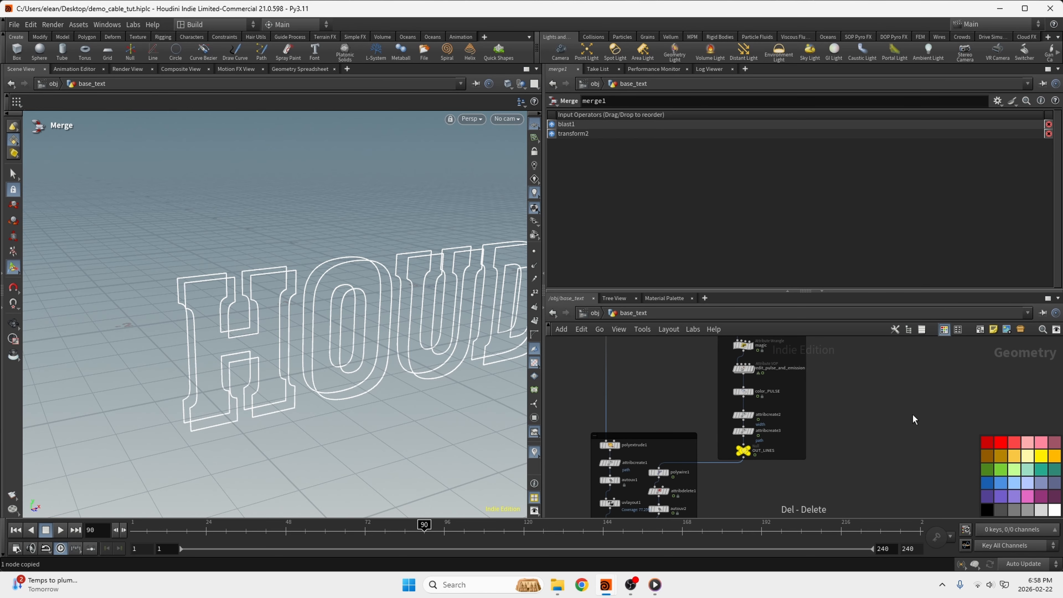
key(Escape)
- Create a reference copy of polywire1 and place it beside the outline branch
right_click(660, 473)
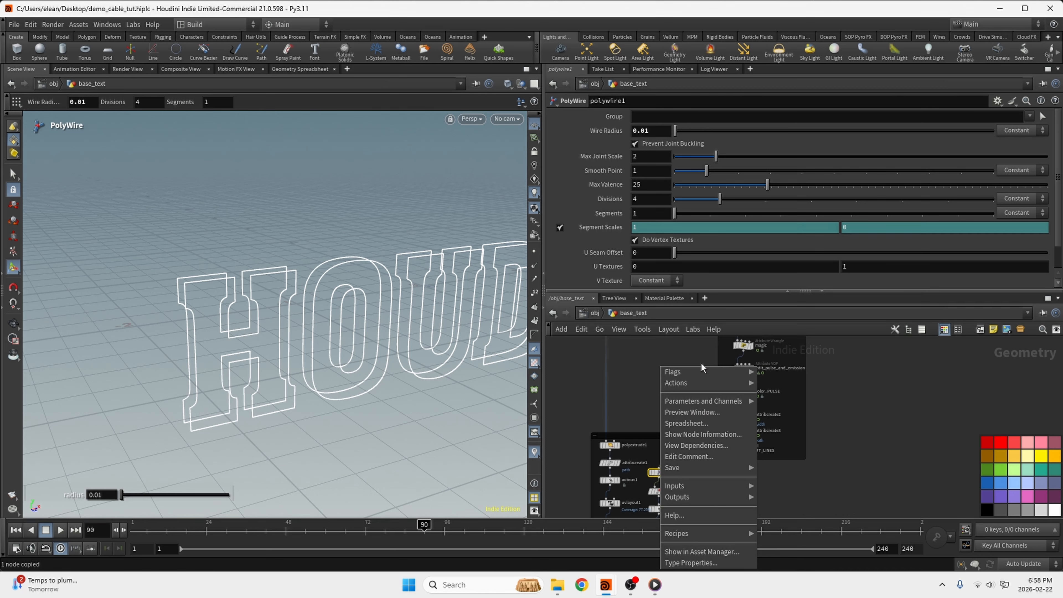
mouse_move(697, 384)
click(795, 428)
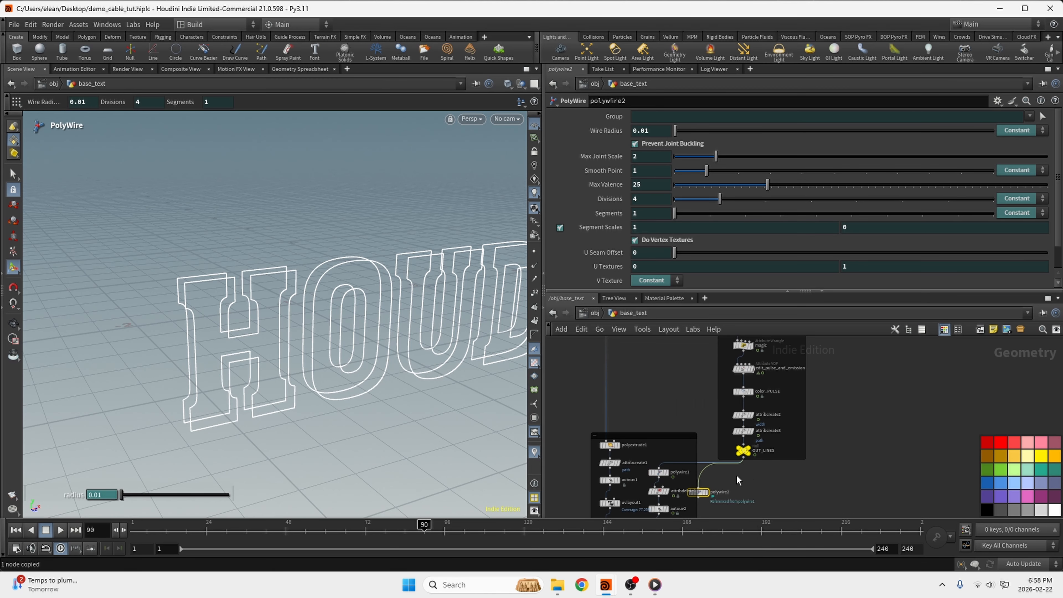
scroll(724, 461, down, 2)
middle_drag(710, 465, 716, 491)
drag(712, 495, 836, 402)
- Connect the base null to the referenced polywire2 as its input and display polywire2
scroll(779, 350, up, 4)
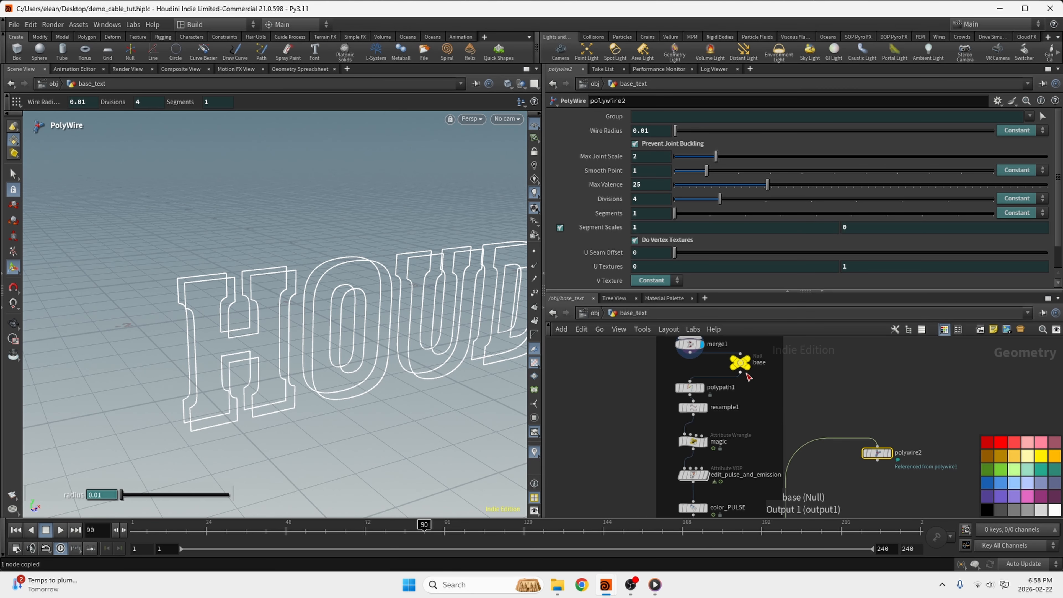
drag(869, 433, 877, 445)
middle_drag(943, 484, 888, 436)
scroll(889, 435, up, 2)
drag(816, 403, 830, 438)
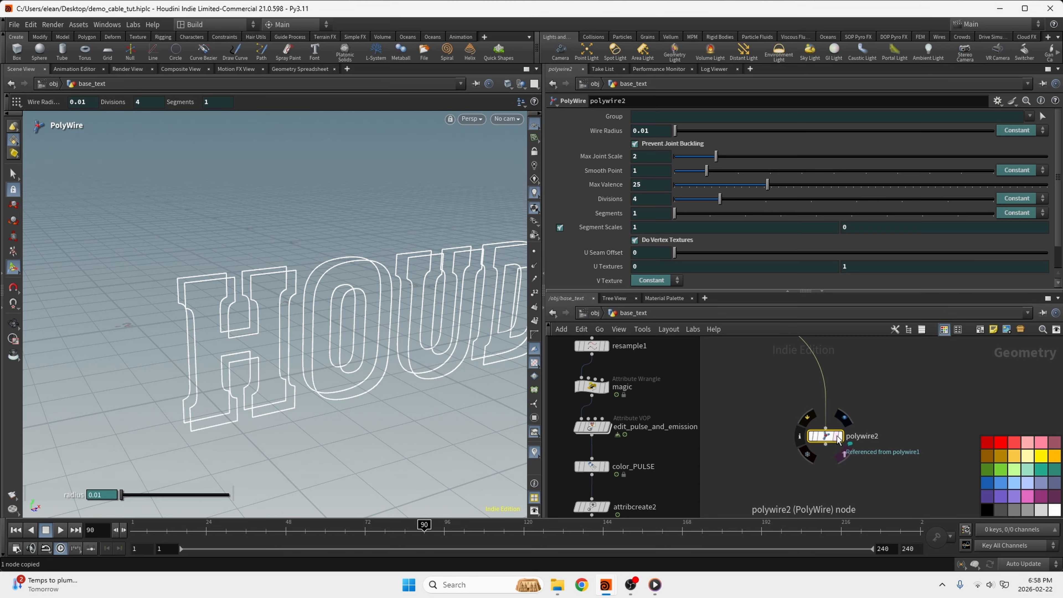
click(839, 439)
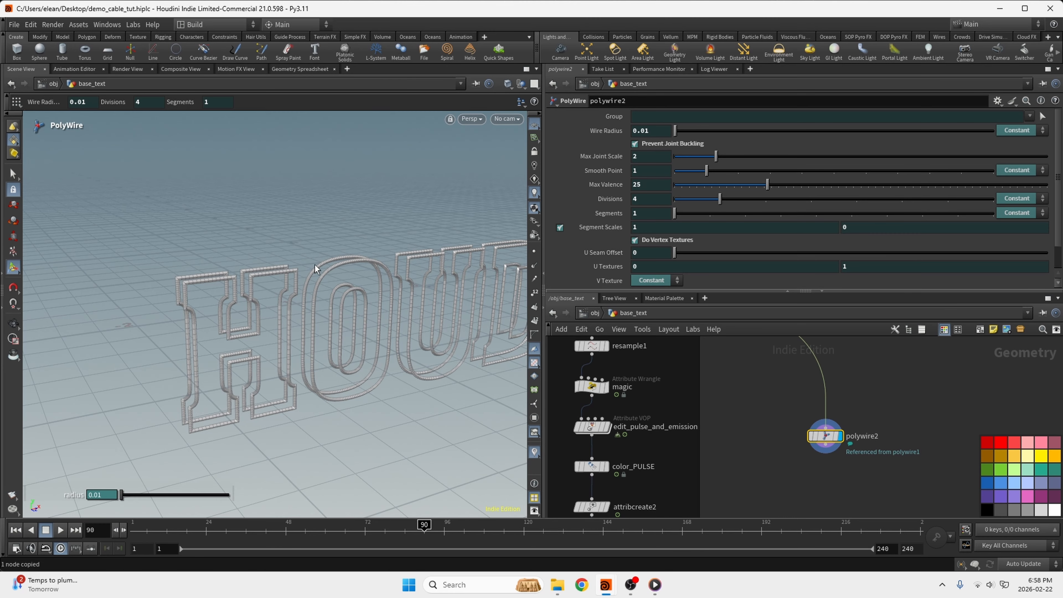
- Set polywire2 to Wire Radius 0.015, Max Joint Scale 3.59, Smooth Point 3, Divisions 10 and Segments 2
key(Escape)
scroll(234, 293, up, 6)
drag(232, 290, 325, 238)
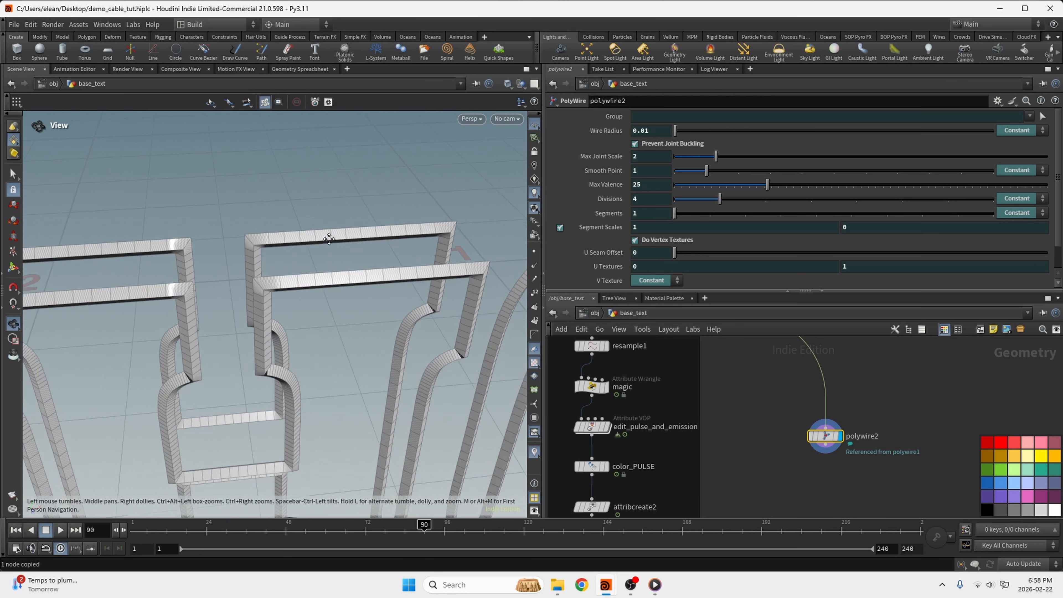
scroll(337, 228, up, 3)
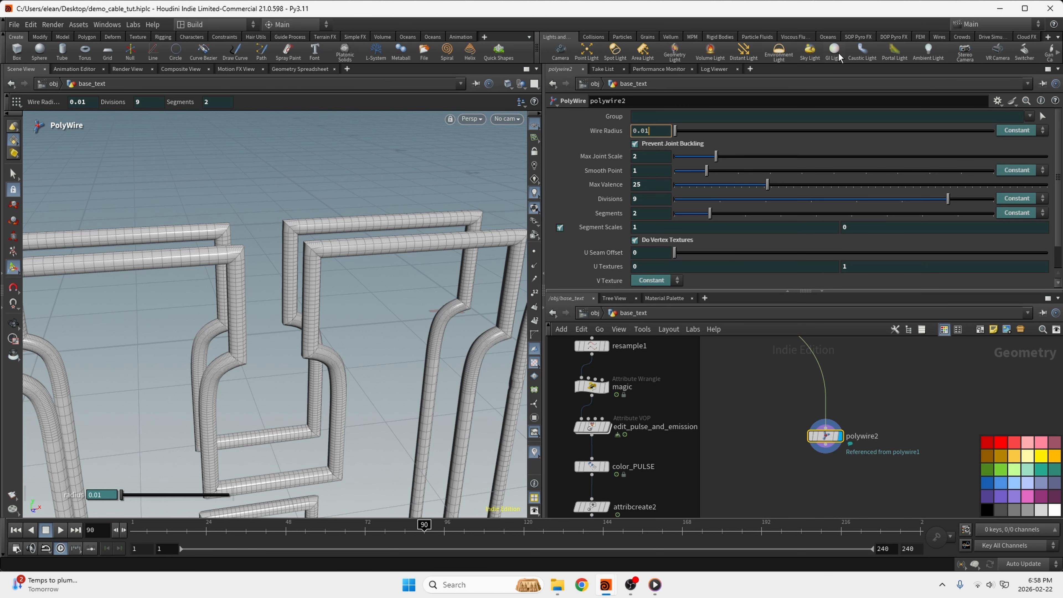
key(Return)
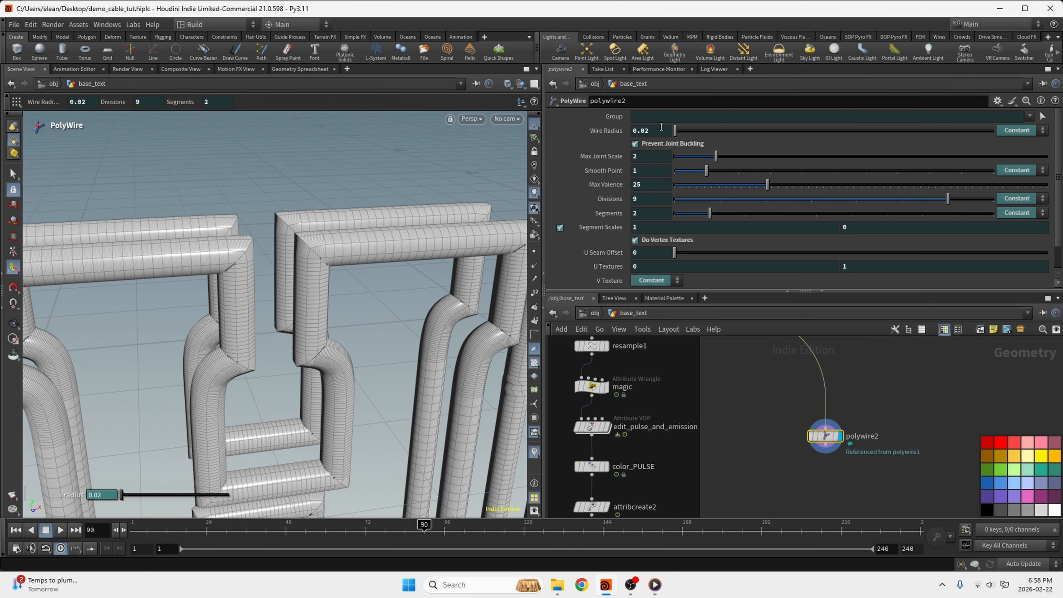
text(0.015)
key(Return)
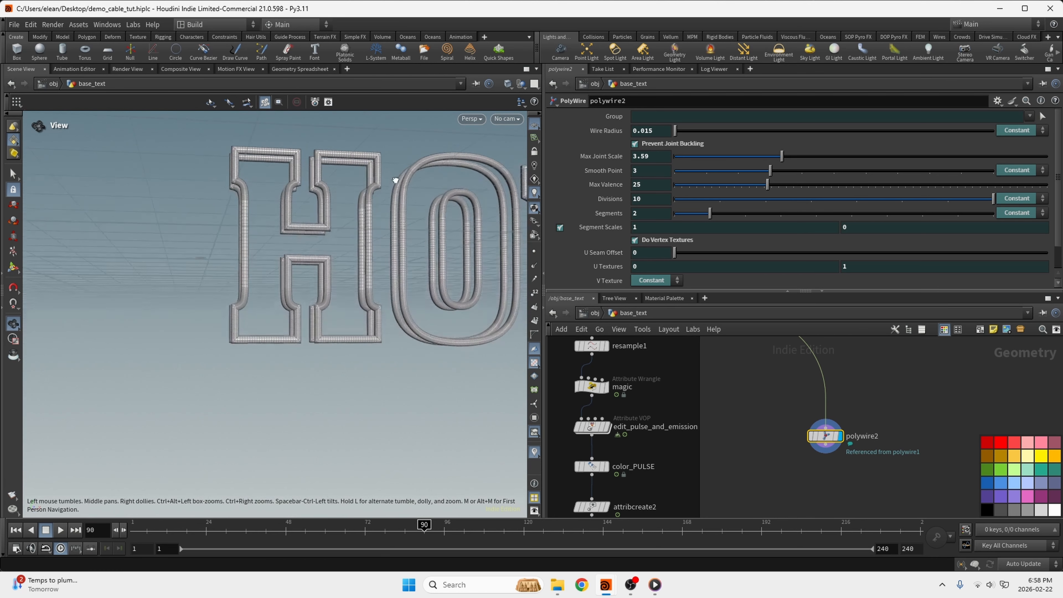
- Add a Merge node in empty space below the Out_POLY branch
scroll(819, 383, down, 5)
scroll(816, 381, down, 1)
middle_drag(733, 490, 766, 390)
scroll(759, 459, up, 2)
key(Tab)
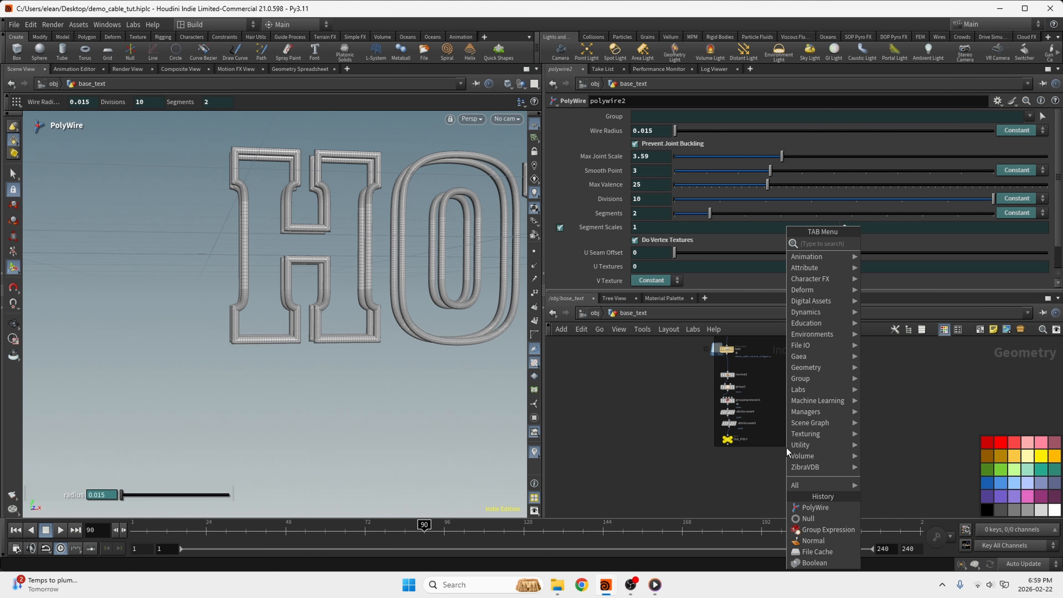
text(merge)
key(Return)
click(784, 491)
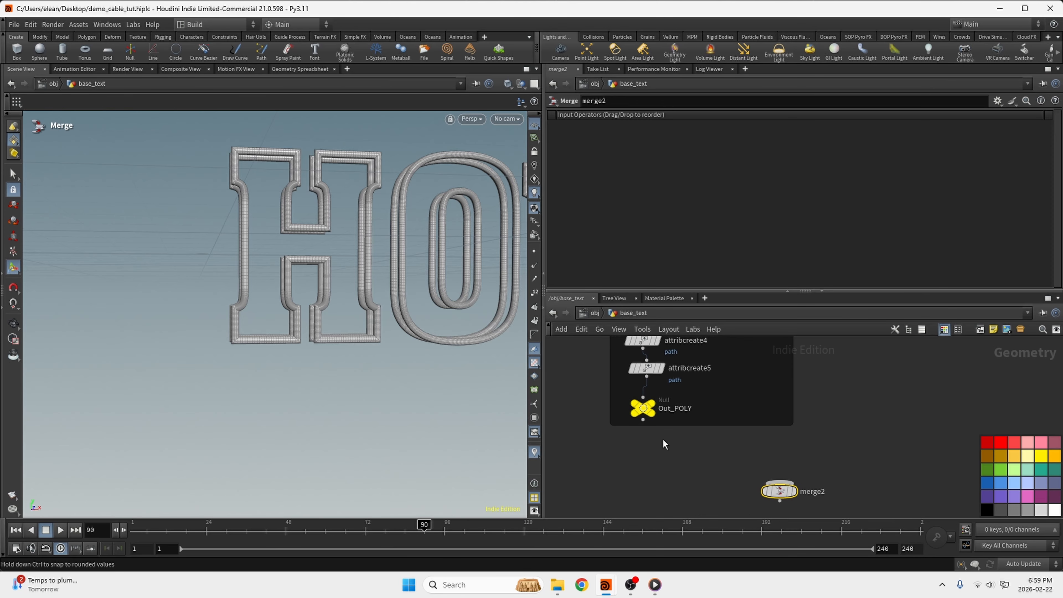
- Connect Out_POLY and polywire2 into merge2 and display the merged result
drag(663, 439, 770, 461)
scroll(810, 377, down, 3)
middle_drag(862, 347, 749, 468)
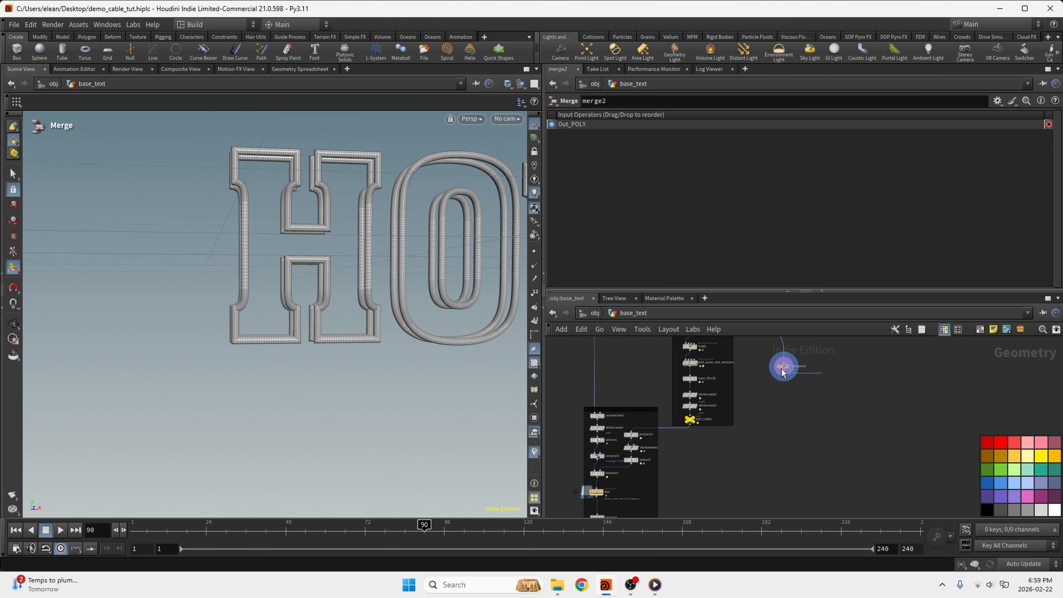
drag(783, 369, 790, 454)
scroll(776, 476, up, 4)
click(805, 427)
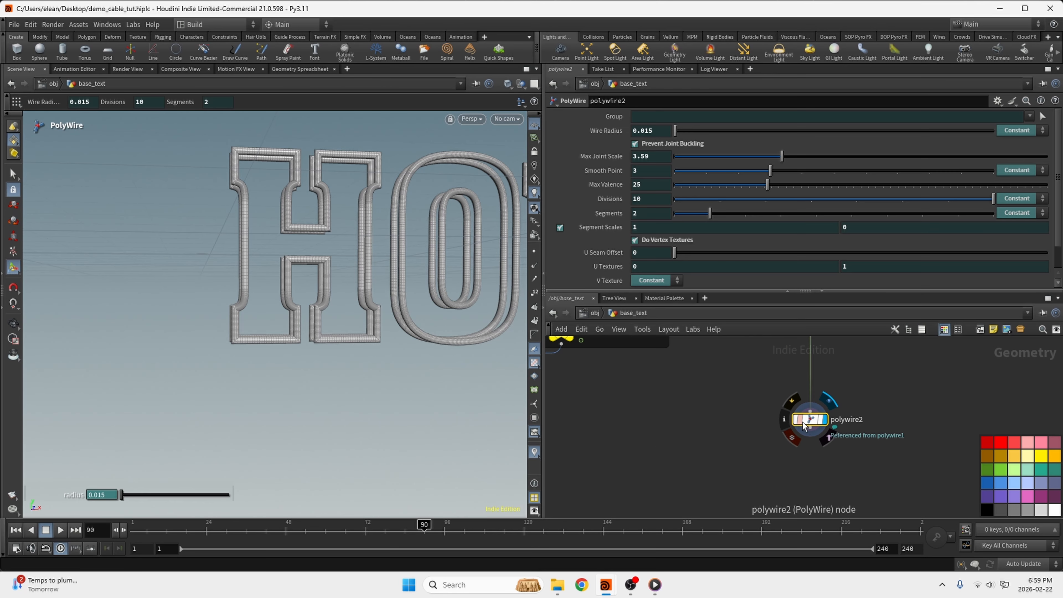
scroll(846, 390, down, 8)
scroll(850, 493, up, 8)
click(721, 417)
click(738, 432)
key(Escape)
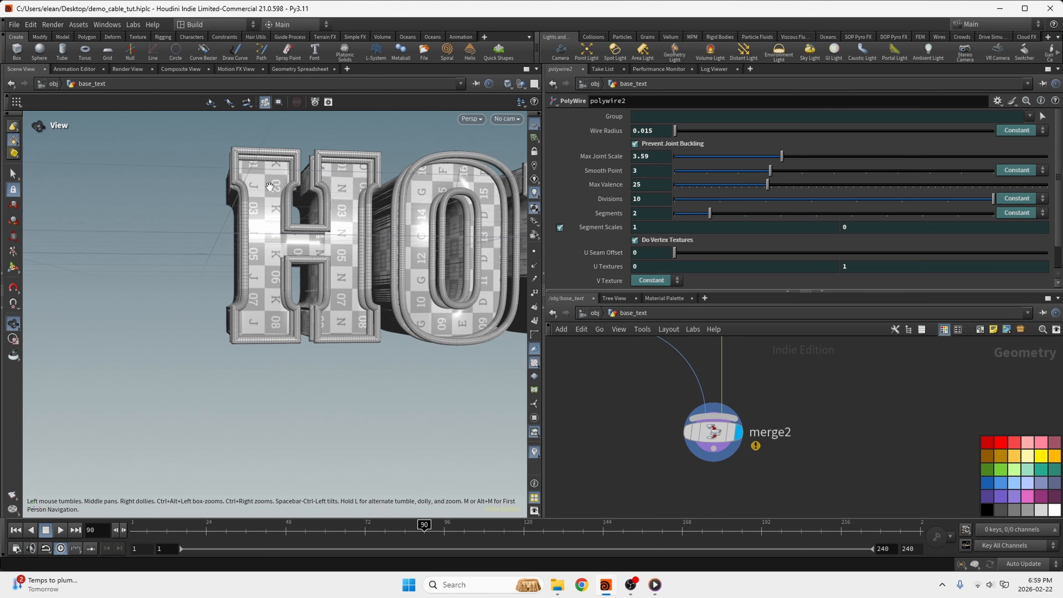
- Examine how the outline tubes sit against the HOUDINI letters from several angles
drag(272, 186, 293, 201)
scroll(265, 219, up, 3)
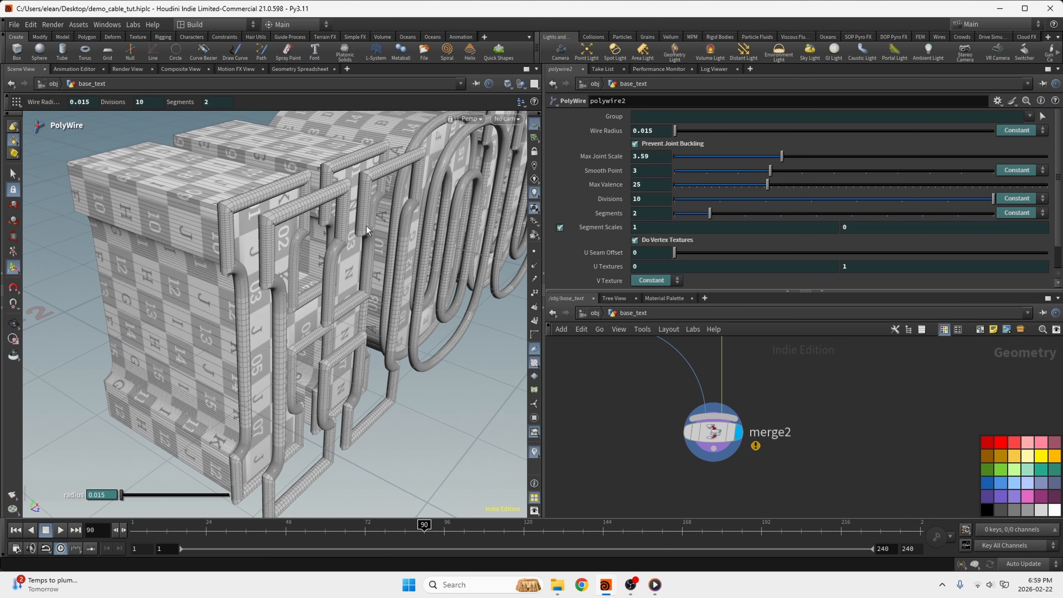
alt+drag(369, 233, 330, 247)
alt+middle_drag(330, 247, 255, 283)
alt+drag(255, 284, 284, 209)
alt+right_drag(285, 209, 221, 271)
alt+right_drag(311, 250, 330, 245)
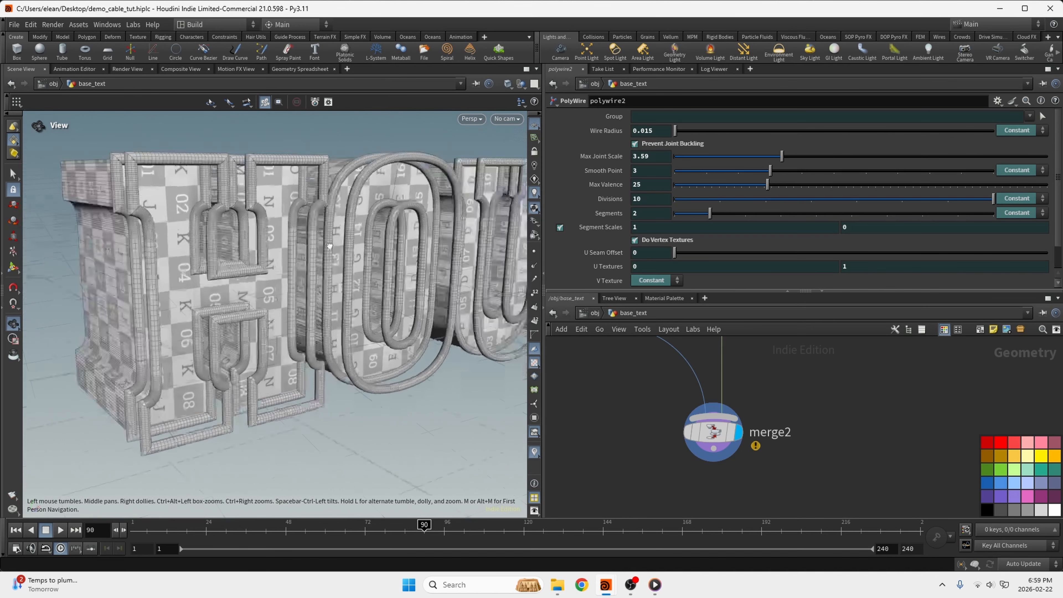
alt+drag(330, 246, 229, 242)
alt+right_drag(229, 242, 200, 196)
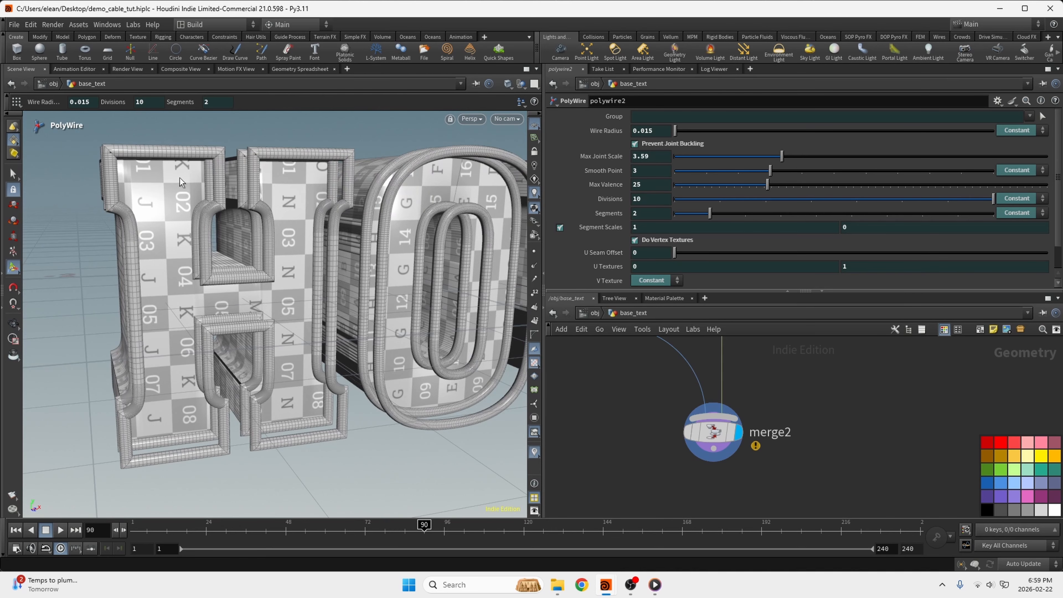
alt+drag(116, 217, 159, 212)
- Reposition polywire2 in the network and examine the tubes on the H and O up close
scroll(729, 467, down, 6)
middle_drag(729, 468, 752, 371)
scroll(753, 371, up, 3)
drag(804, 381, 812, 423)
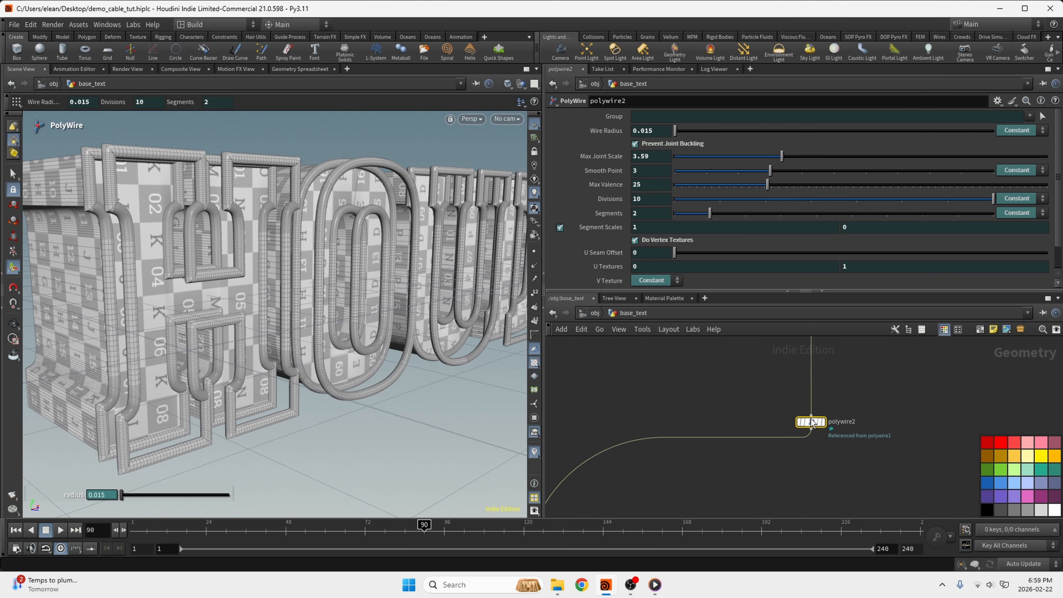
alt+drag(121, 278, 239, 227)
alt+right_drag(238, 226, 151, 131)
scroll(746, 443, down, 4)
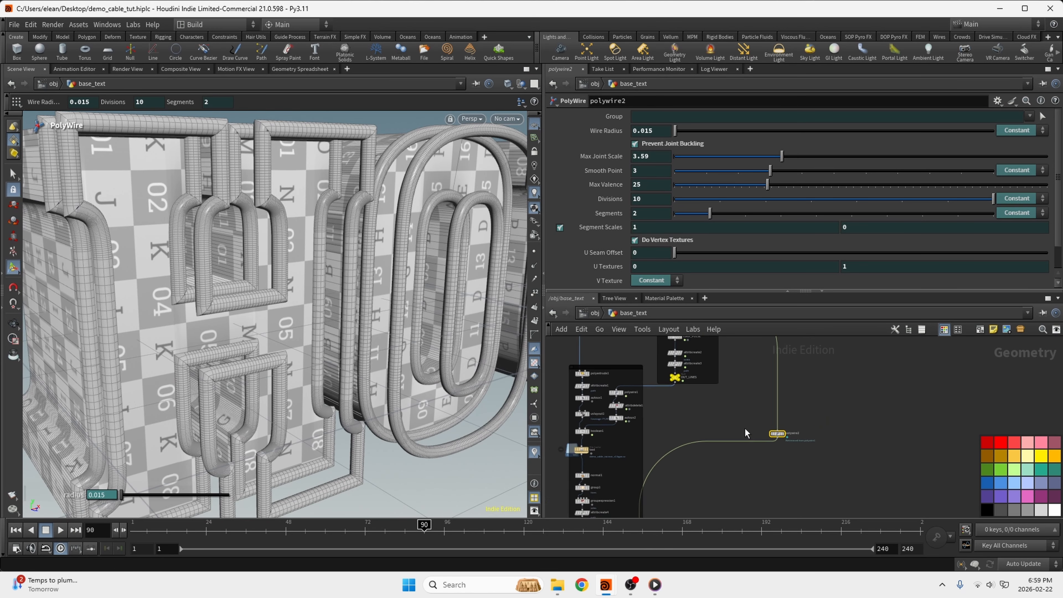
scroll(594, 448, up, 2)
middle_drag(837, 371, 785, 397)
scroll(786, 397, up, 2)
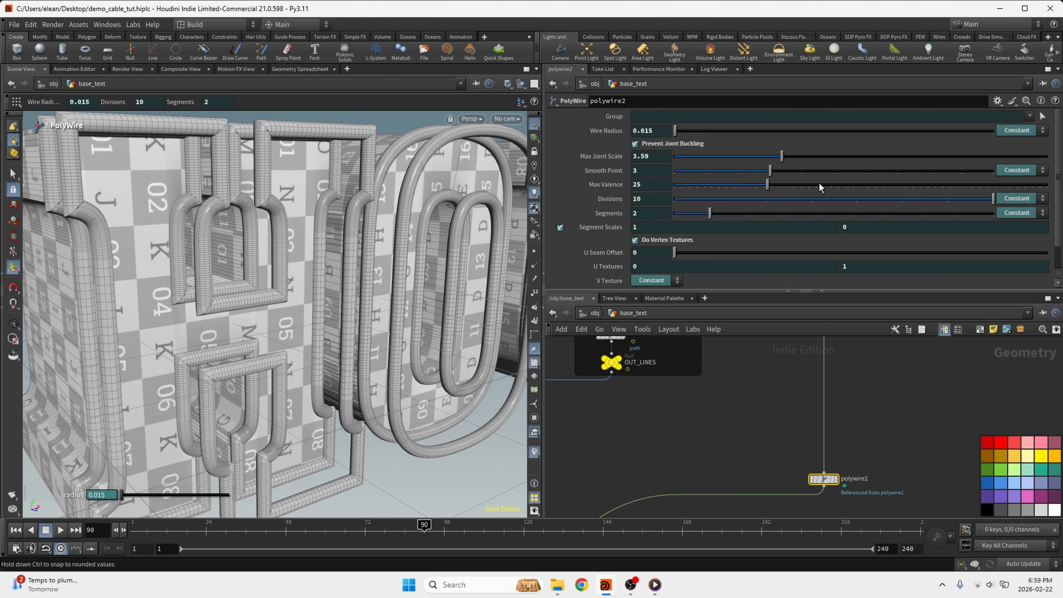
scroll(695, 443, down, 3)
scroll(695, 423, up, 3)
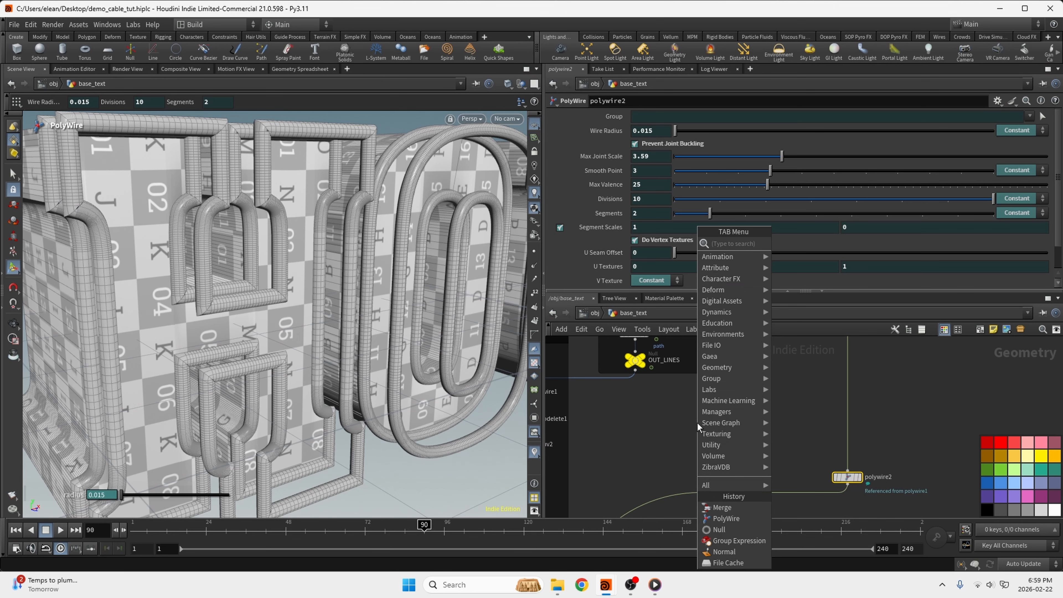
key(Tab)
text(attr)
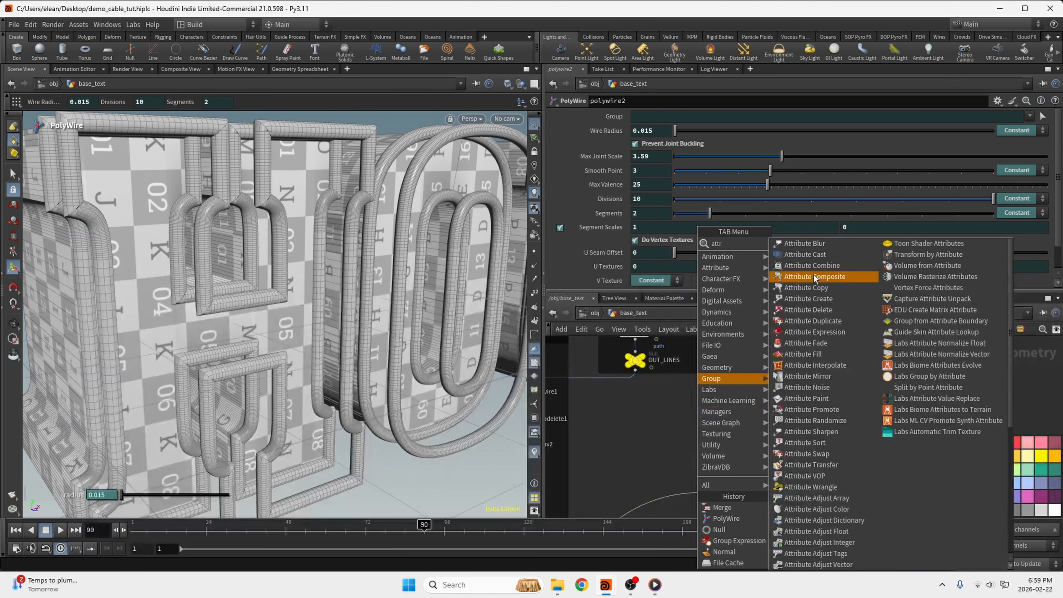
click(821, 309)
click(723, 391)
scroll(737, 437, down, 5)
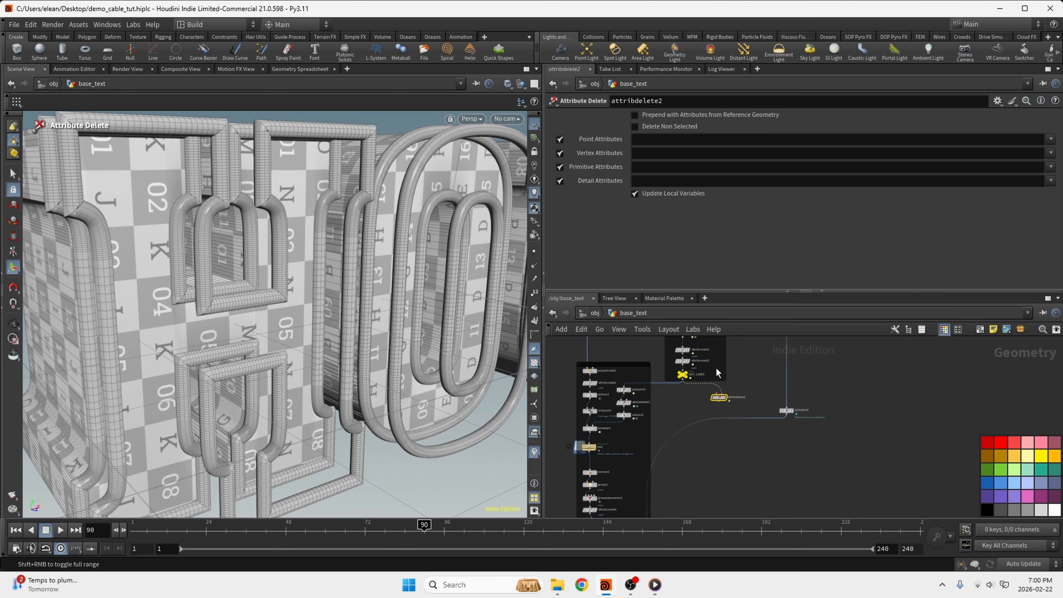
scroll(717, 368, up, 5)
key(Delete)
scroll(772, 395, down, 3)
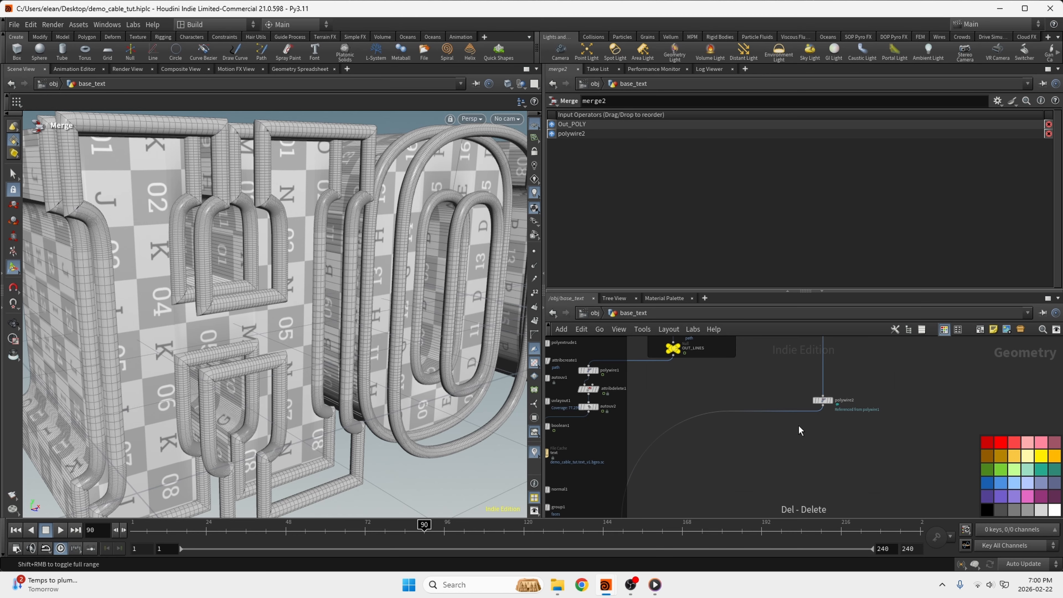
- Add a new PolyWire node beside polywire2, feed it from the base null and display it
key(Tab)
key(Tab)
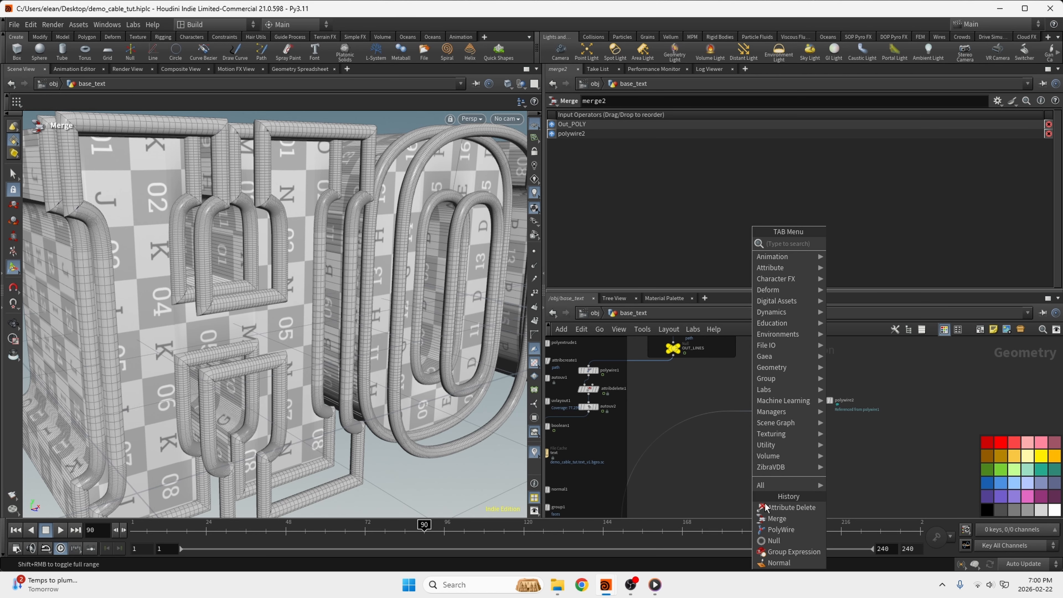
click(761, 530)
click(743, 414)
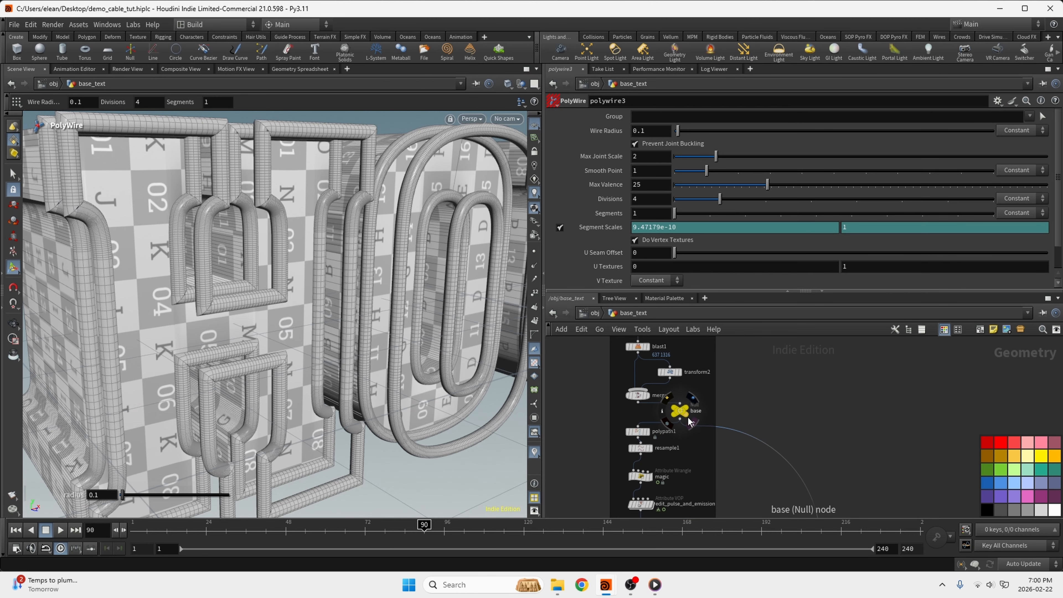
scroll(833, 408, down, 4)
scroll(866, 452, up, 6)
click(762, 367)
click(786, 352)
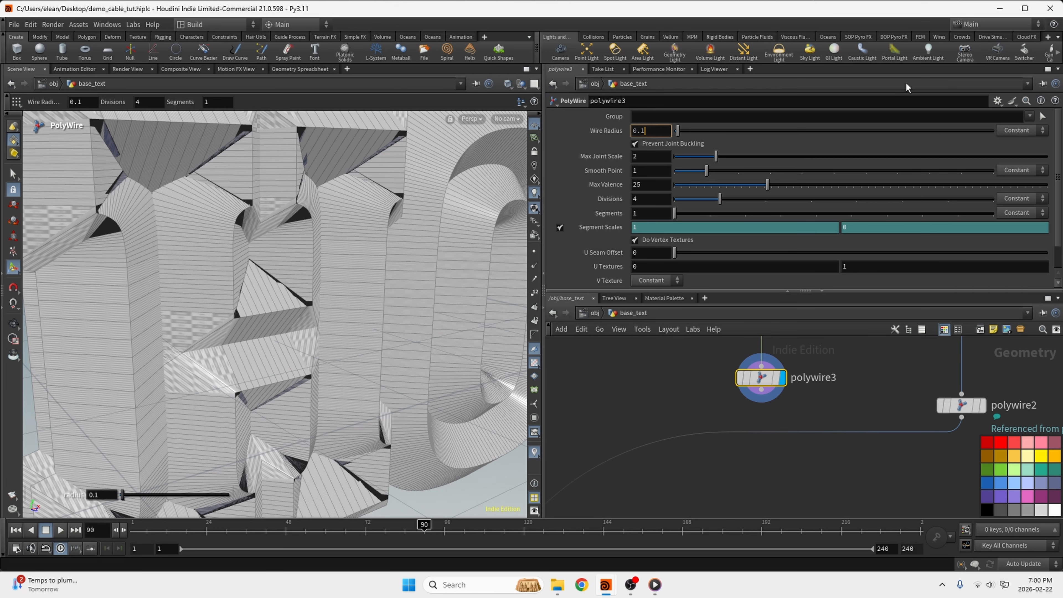
- Set the Wire Radius of polywire3 to 0.01
text(0.01)
key(Return)
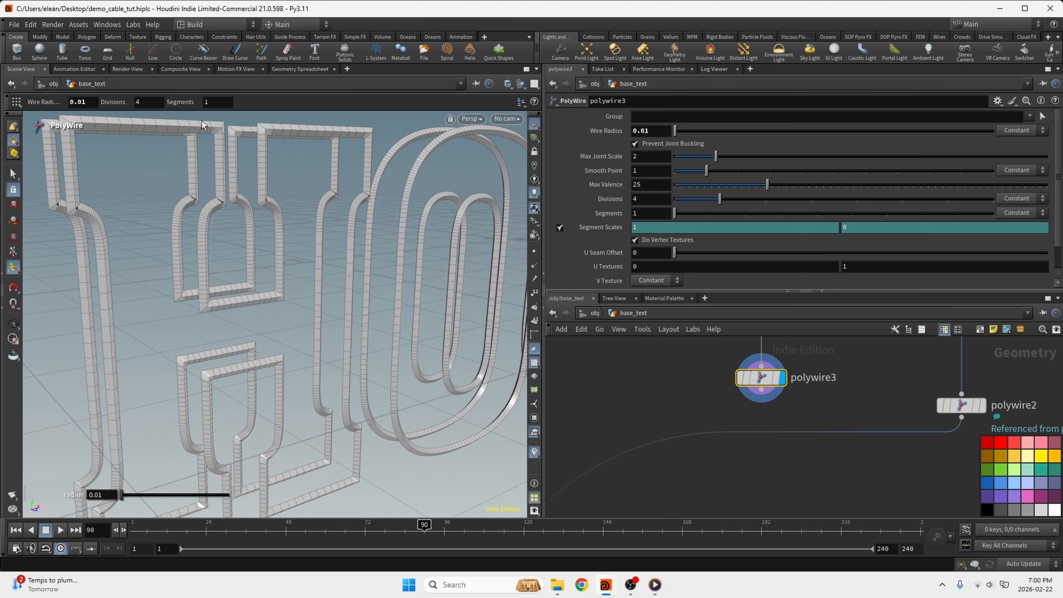
middle_drag(759, 422, 725, 471)
scroll(726, 470, up, 2)
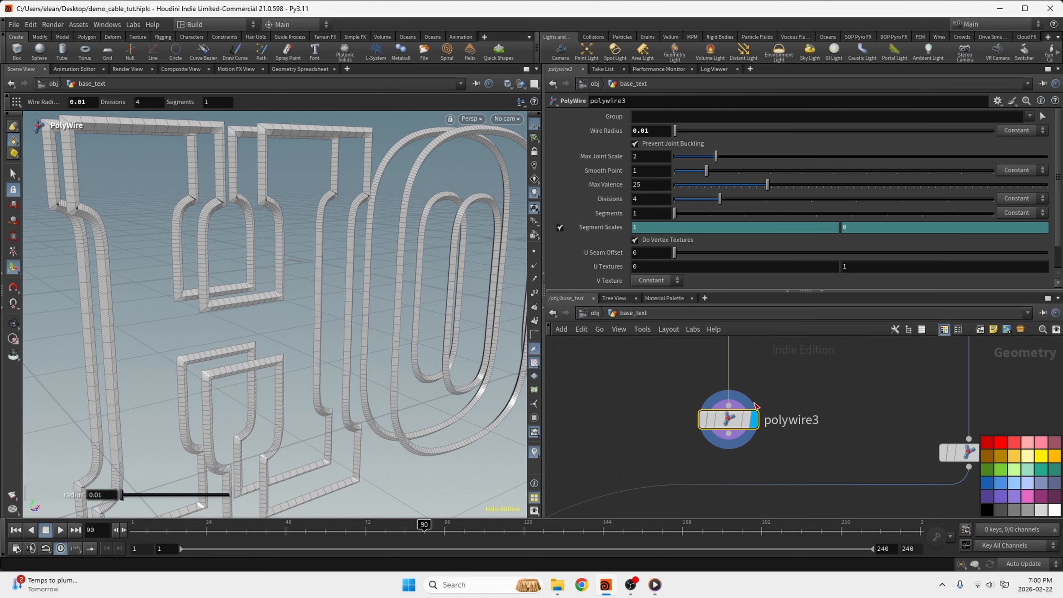
- Insert a Transform node between the base null and polywire3 and set its Z translation to 0.014
drag(729, 419, 758, 438)
key(Tab)
text(tra)
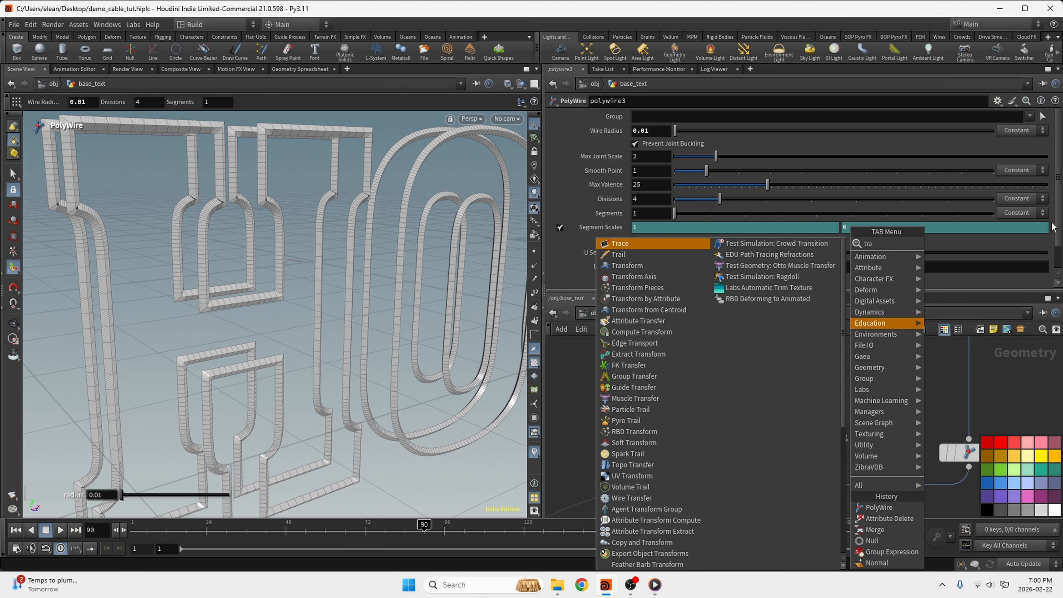
click(637, 266)
click(753, 372)
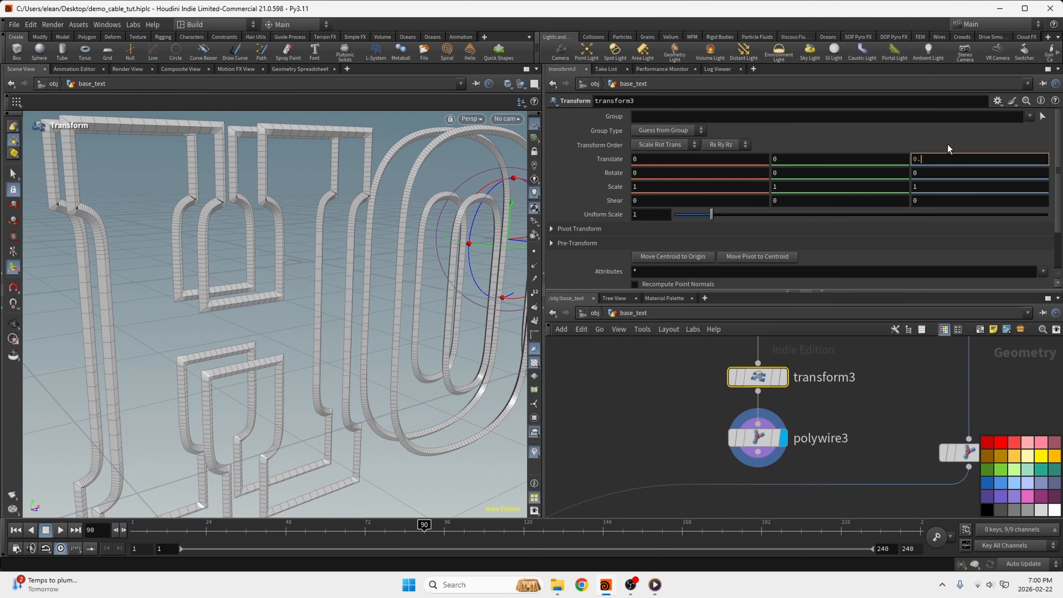
text(0.014)
key(Return)
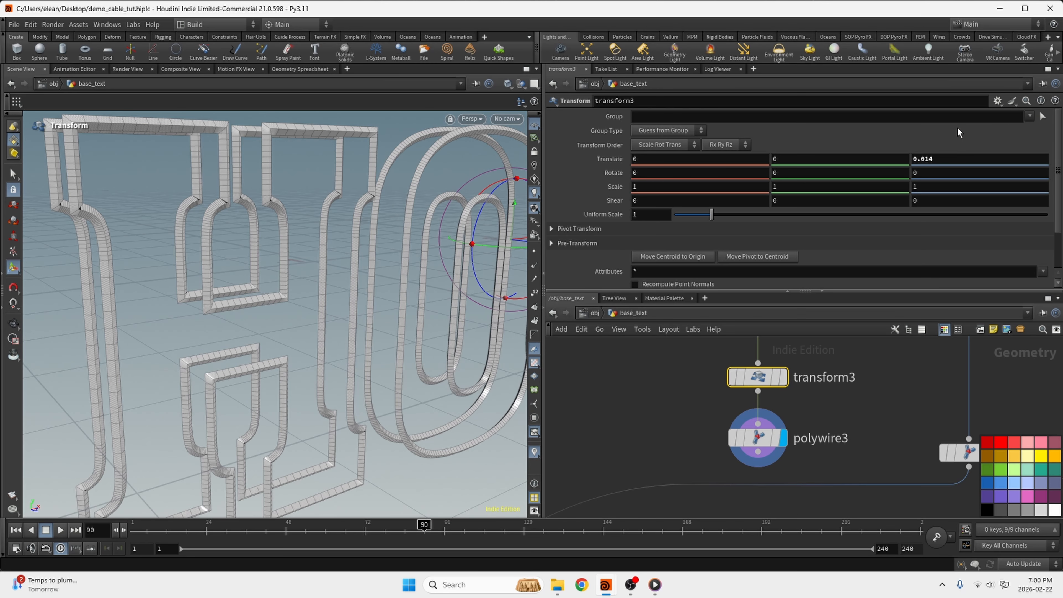
- Add a Boolean ahead of merge2 that subtracts polywire3 from polywire2
middle_drag(826, 399, 772, 284)
scroll(853, 438, down, 2)
key(Tab)
text(boo)
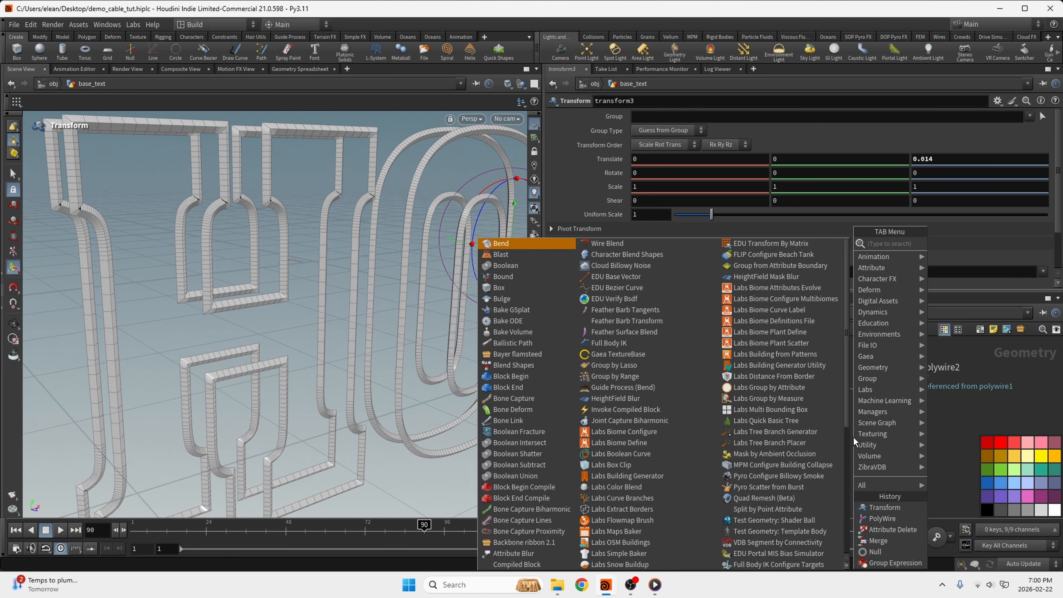
key(Return)
drag(756, 372, 837, 433)
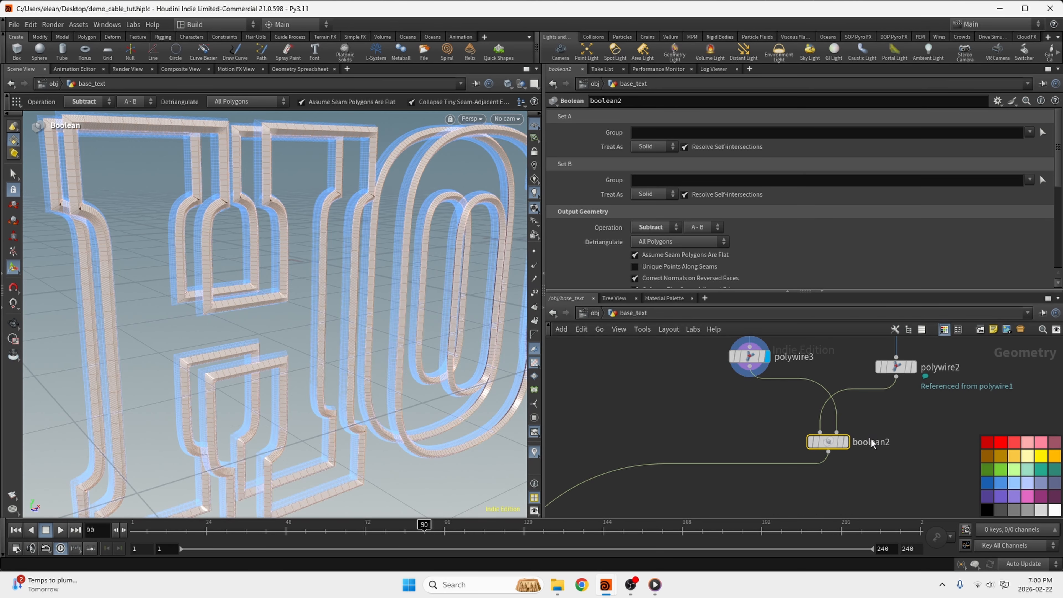
- Display boolean2, inspect the hollowed tubes up close and save the scene
alt+right_drag(260, 134, 389, 246)
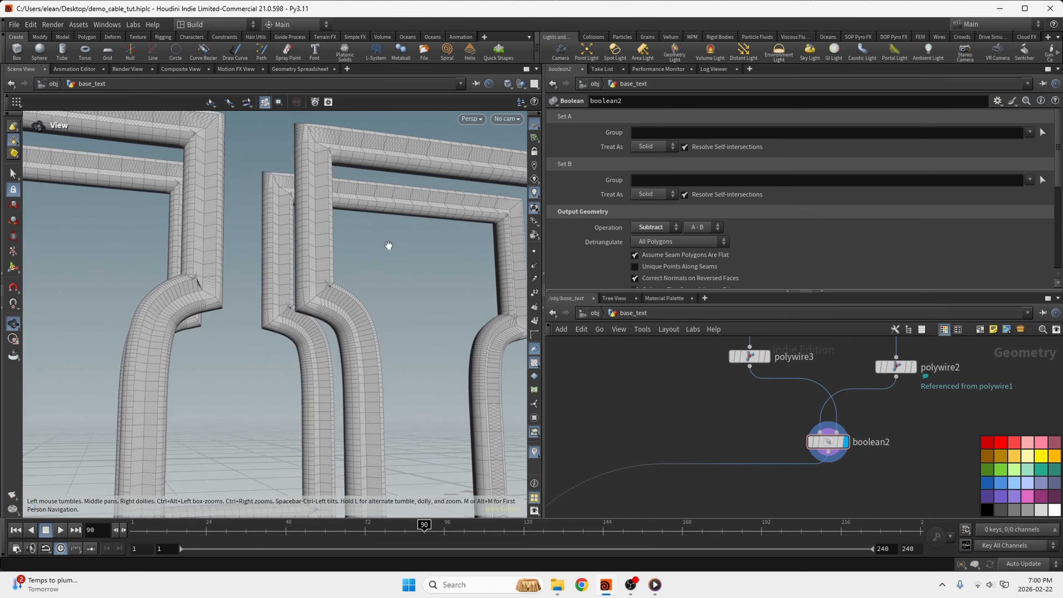
alt+drag(389, 247, 353, 183)
alt+middle_drag(353, 183, 275, 247)
alt+right_drag(275, 247, 338, 183)
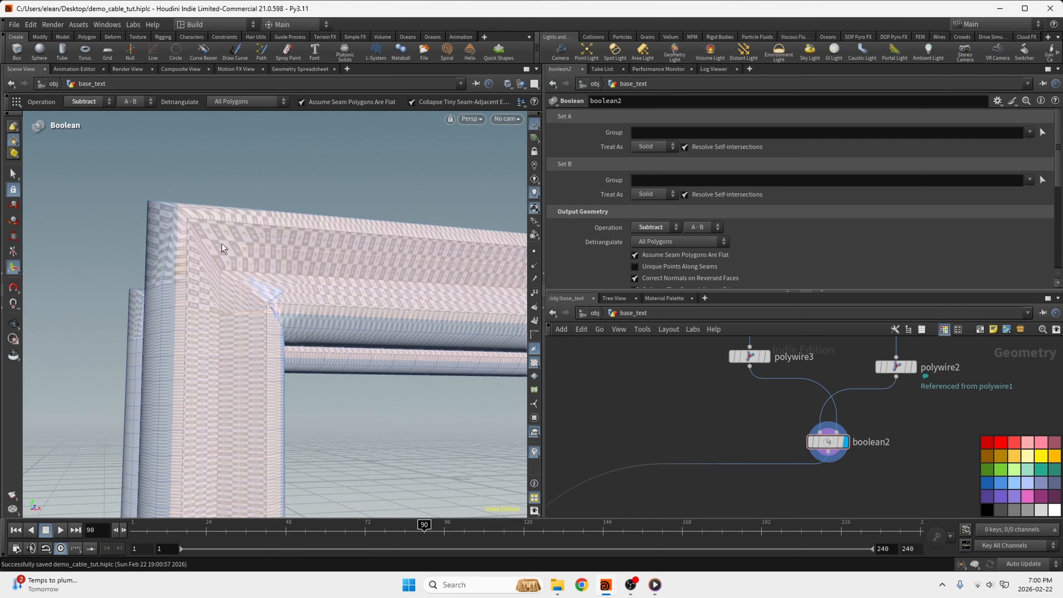
alt+right_drag(374, 220, 190, 261)
alt+drag(190, 261, 368, 293)
key(ctrl+s)
- Display merge2 and inspect the hollowed tubes together with the solid letters
scroll(719, 347, down, 6)
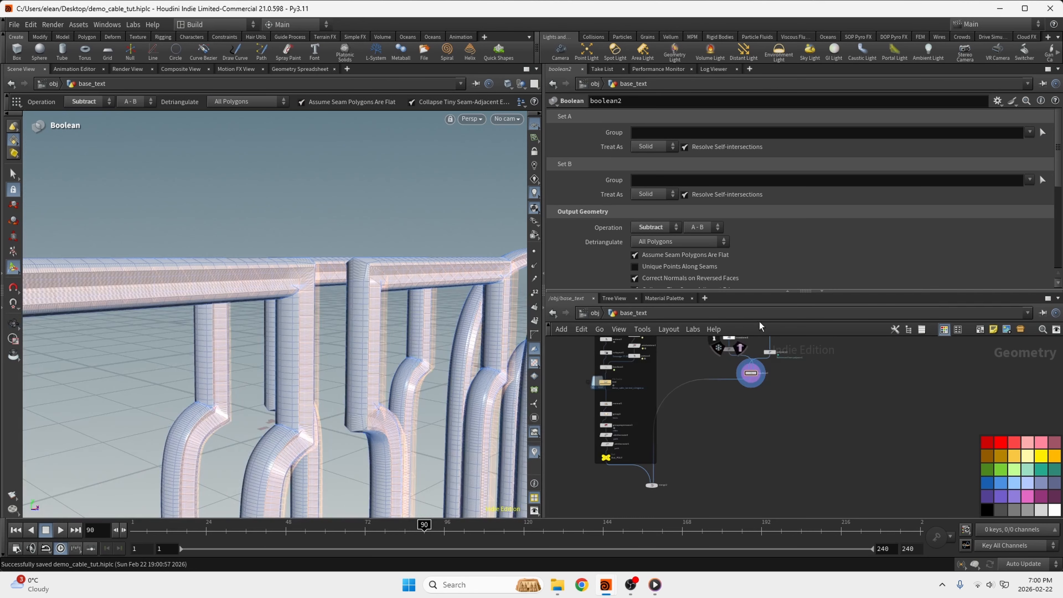
scroll(674, 450, up, 3)
scroll(657, 509, down, 2)
middle_drag(664, 505, 674, 444)
scroll(657, 447, up, 4)
click(723, 409)
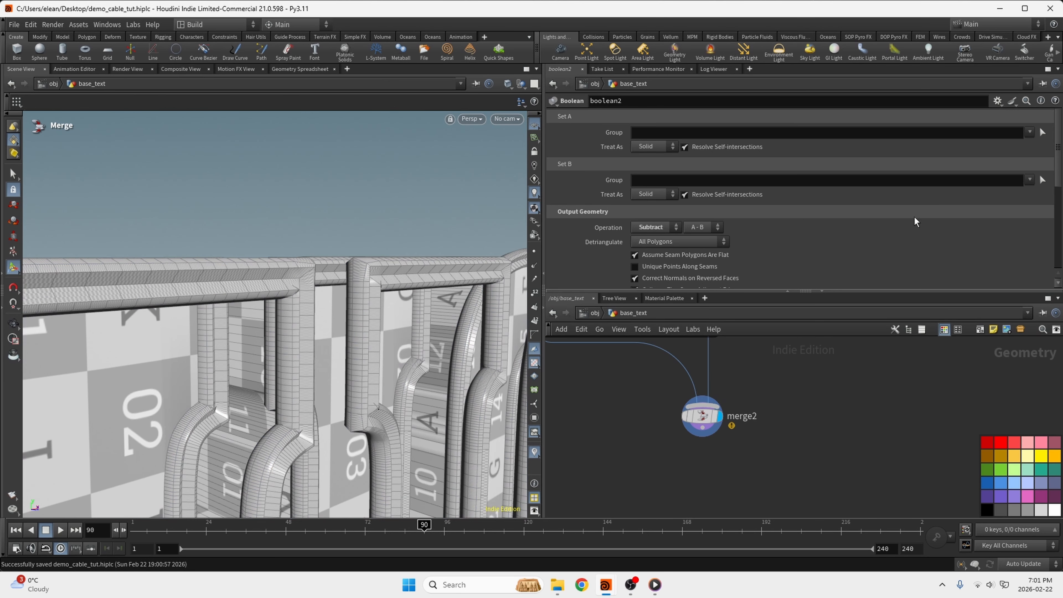
alt+right_drag(428, 276, 211, 349)
mouse_move(212, 350)
alt+mouse_down()
mouse_move(107, 306)
mouse_move(204, 337)
alt+mouse_up()
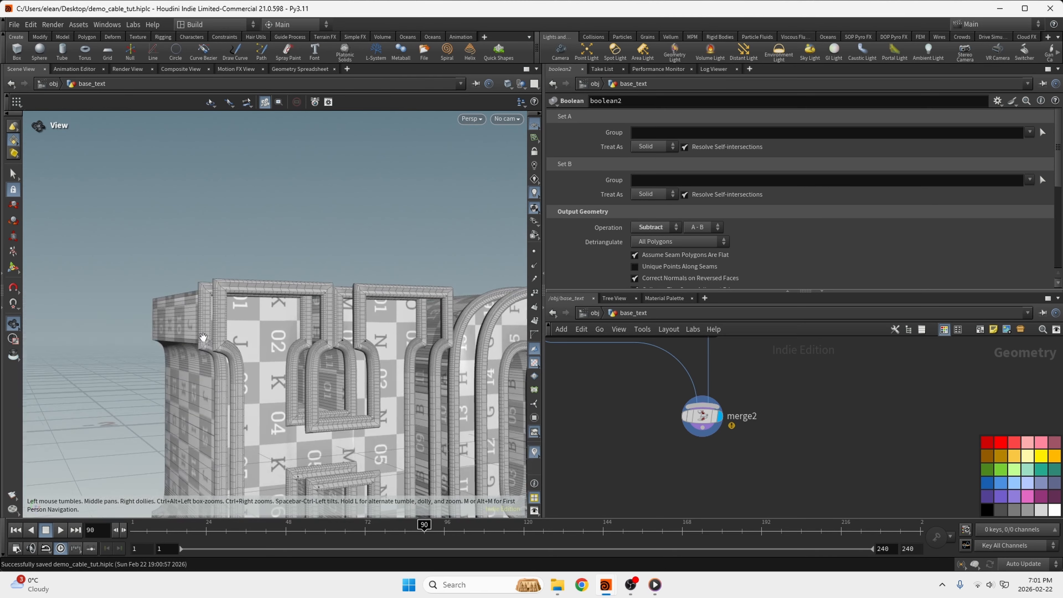
alt+right_drag(226, 364, 335, 247)
alt+drag(335, 247, 302, 280)
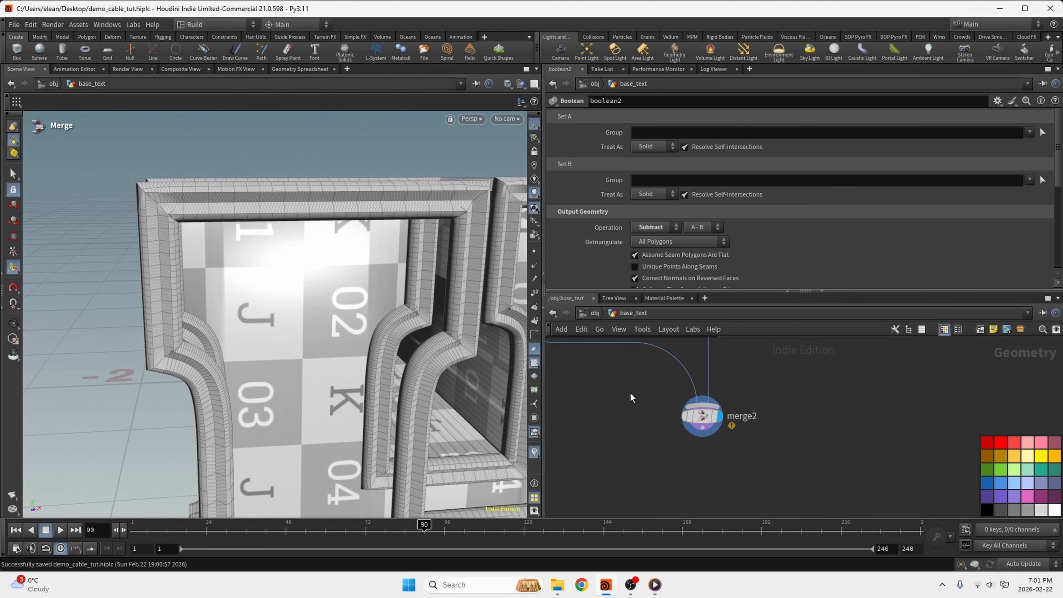
- Display the OUT_LINES null with boolean2 templated and compare the lines with the tube wireframe
scroll(640, 457, down, 6)
scroll(673, 381, up, 6)
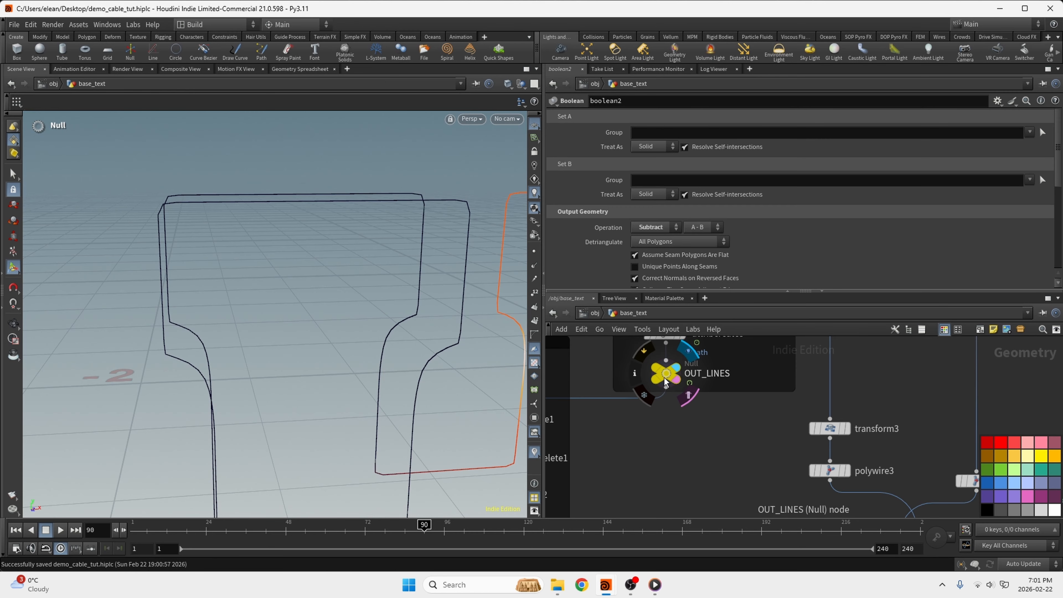
click(687, 353)
scroll(719, 345, down, 3)
scroll(748, 398, down, 8)
middle_drag(748, 448, 782, 430)
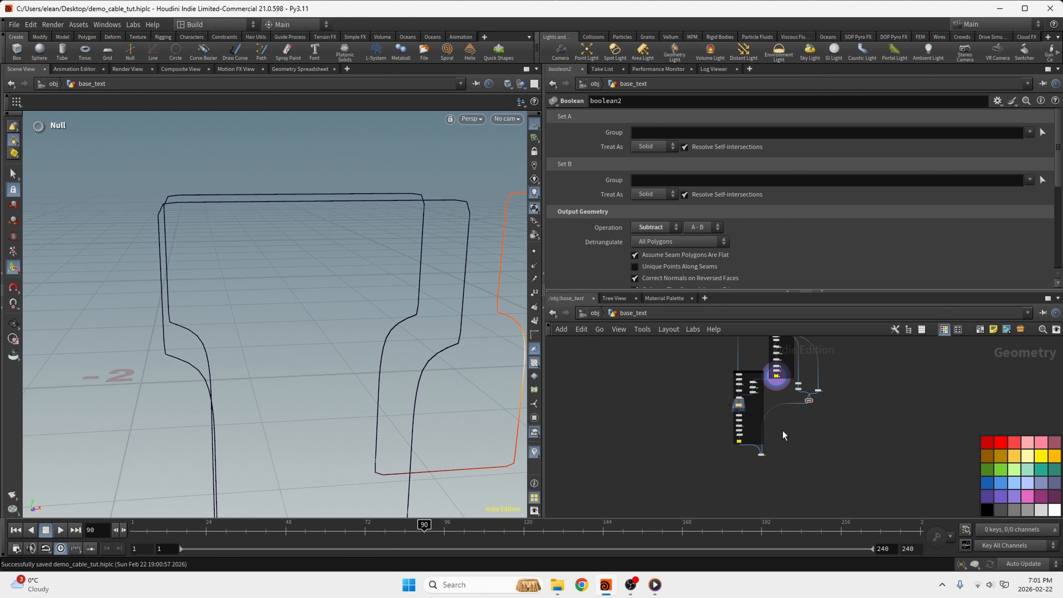
scroll(798, 385, up, 7)
scroll(885, 492, up, 3)
click(816, 423)
key(Escape)
drag(381, 308, 465, 261)
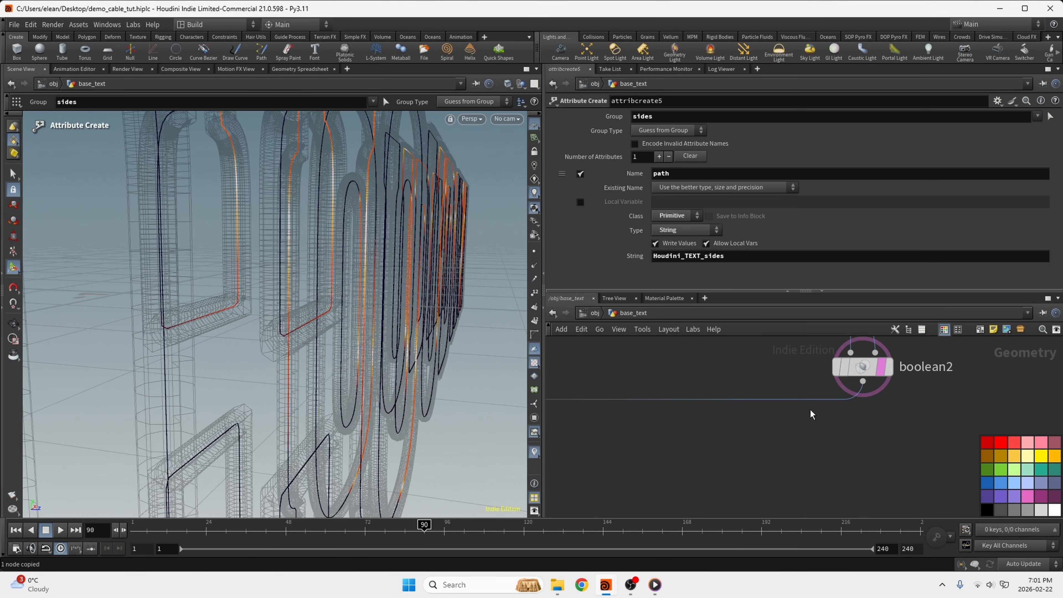
- Paste a copy of attribcreate5 directly after boolean2 and set its path string to Neon_glass
key(ctrl+v)
drag(807, 419, 879, 446)
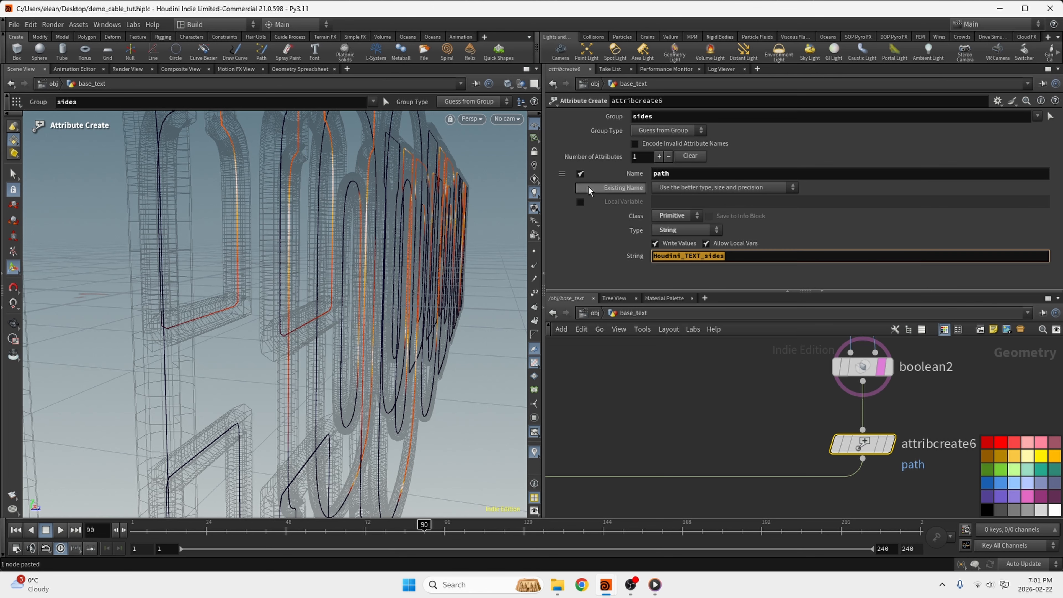
text(Neo)
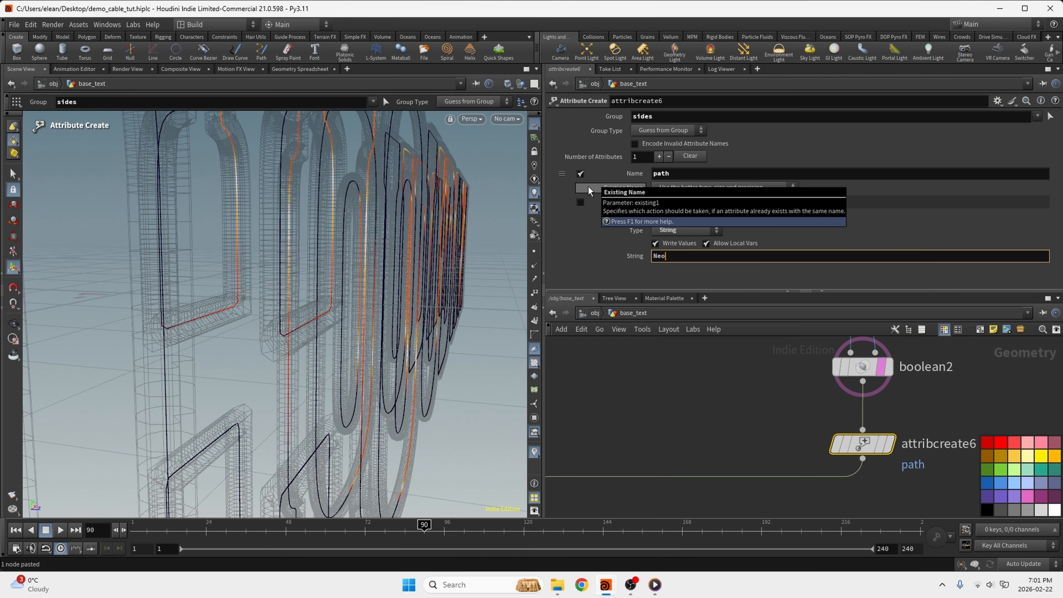
text(n_glass)
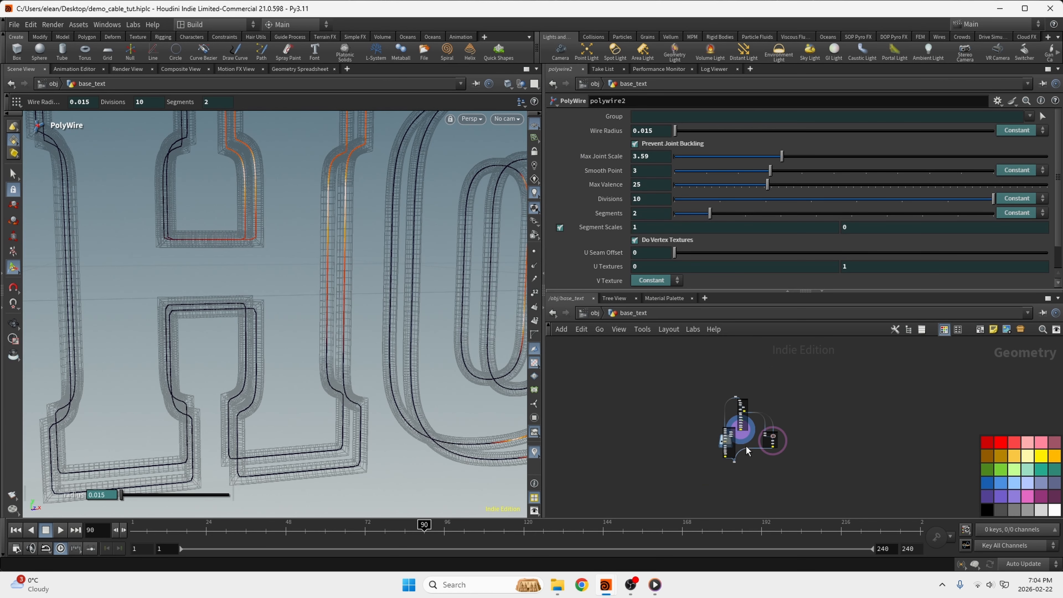
- Display the OUT_LINES null, orbit around the animated outlines and scrub the timeline to frame 141
scroll(746, 446, up, 4)
drag(750, 485, 827, 434)
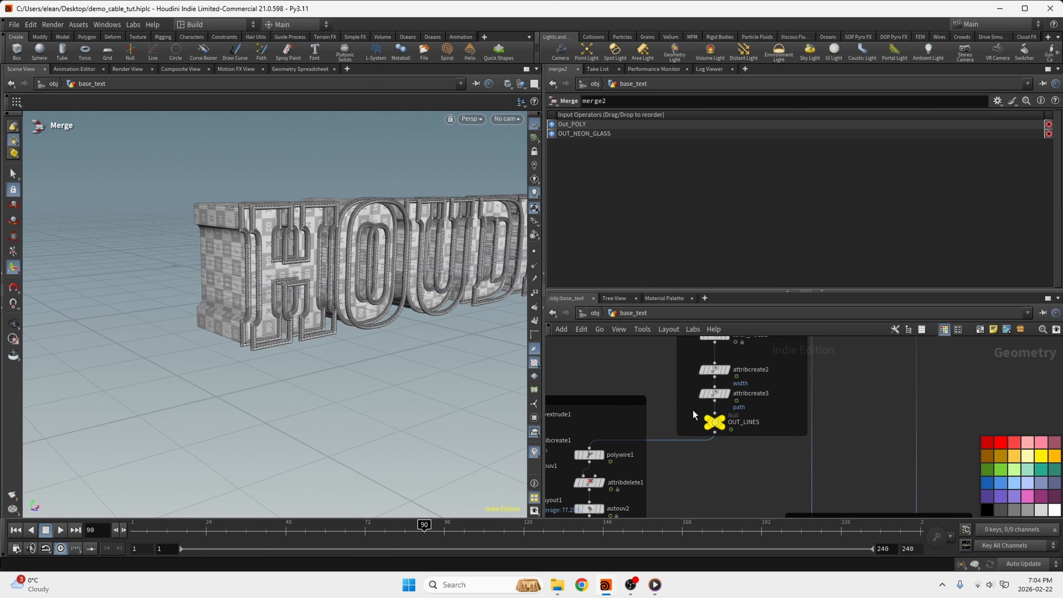
click(721, 422)
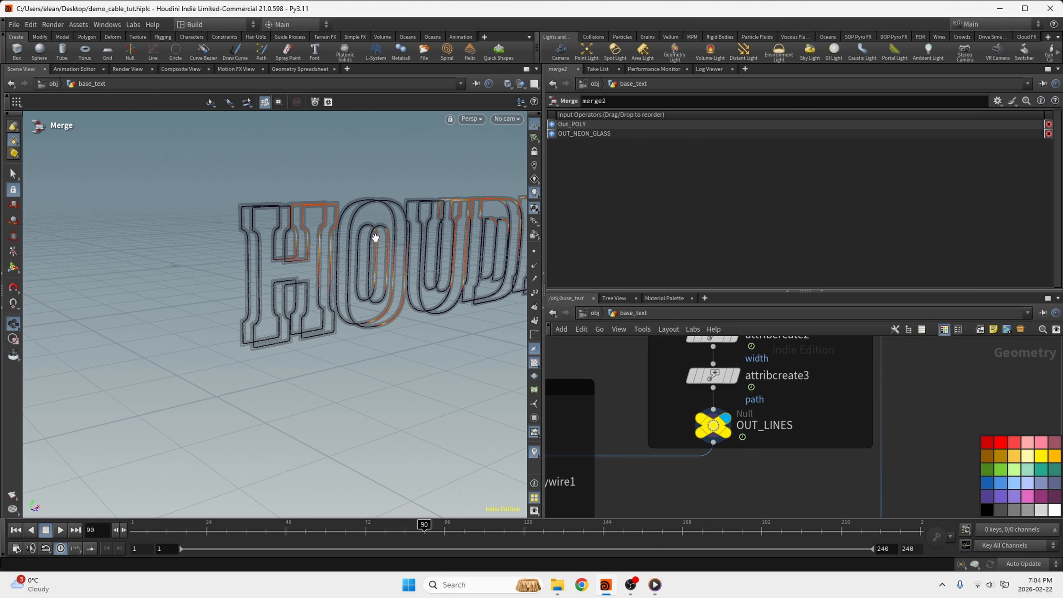
drag(376, 237, 327, 225)
drag(502, 529, 593, 527)
scroll(729, 387, down, 5)
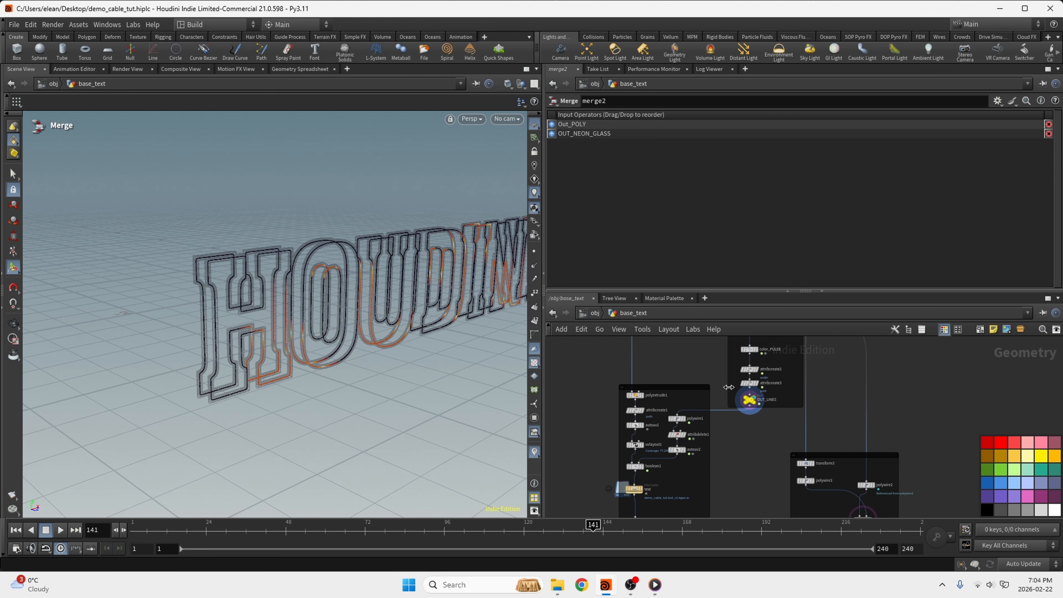